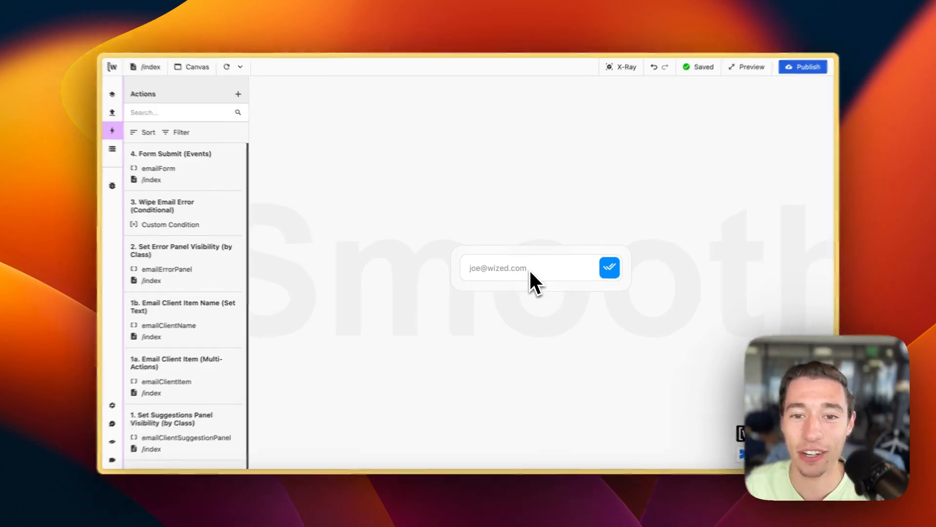
Step: Type joe@ into the preview's email field
{"action": "left_click", "coordinate": [529, 270]}
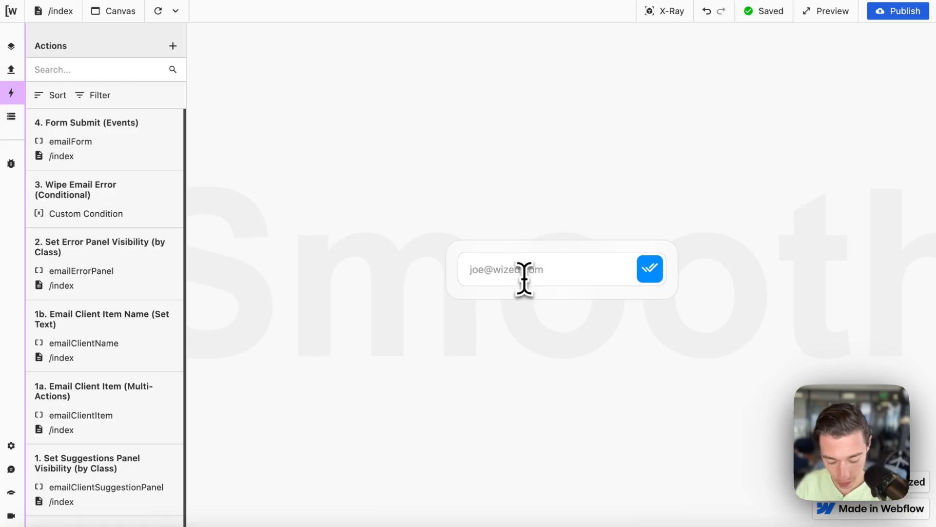
{"action": "type", "text": "jo"}
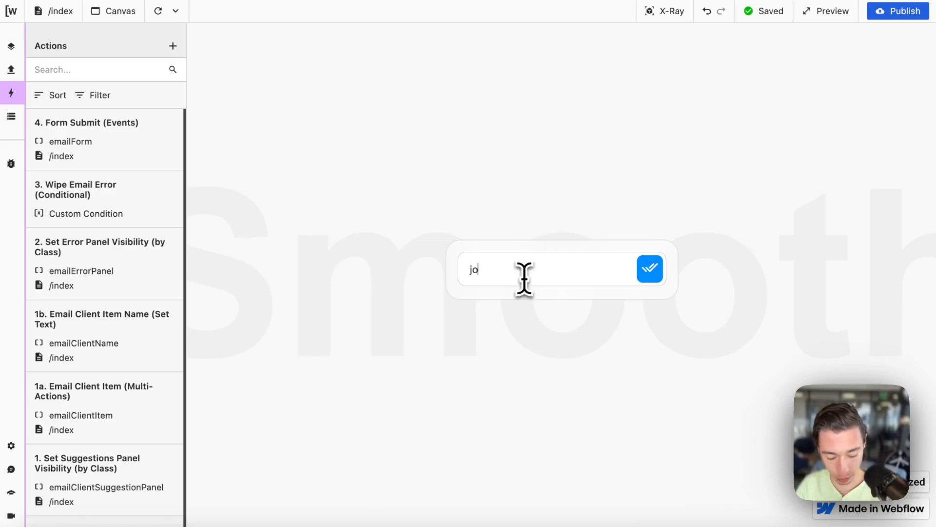
{"action": "type", "text": "e"}
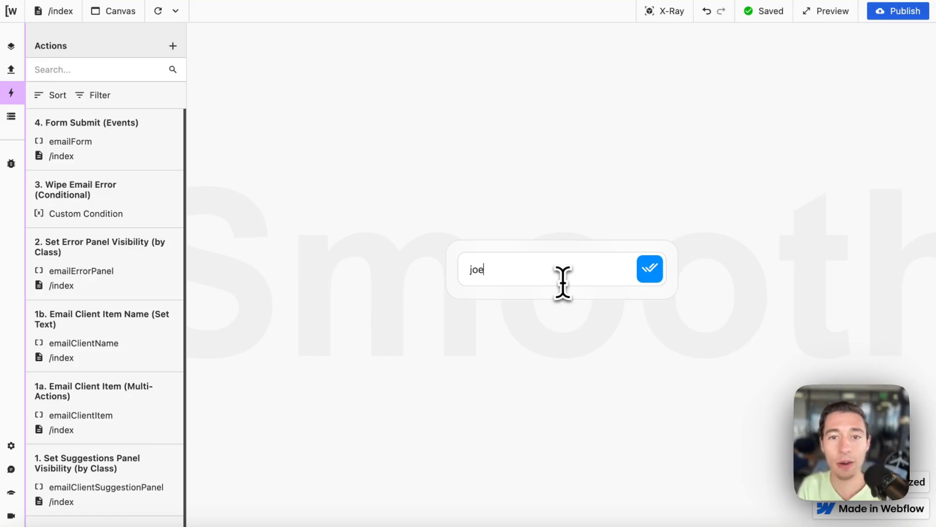
{"action": "type", "text": "@"}
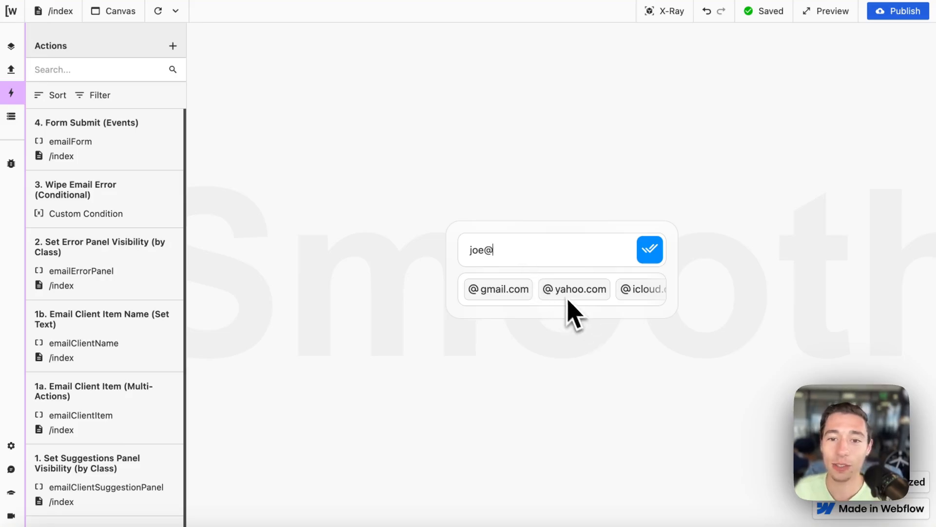
{"action": "scroll", "coordinate": [567, 307], "scroll_direction": "right", "scroll_amount": 5}
{"action": "scroll", "coordinate": [509, 308], "scroll_direction": "left", "scroll_amount": 2}
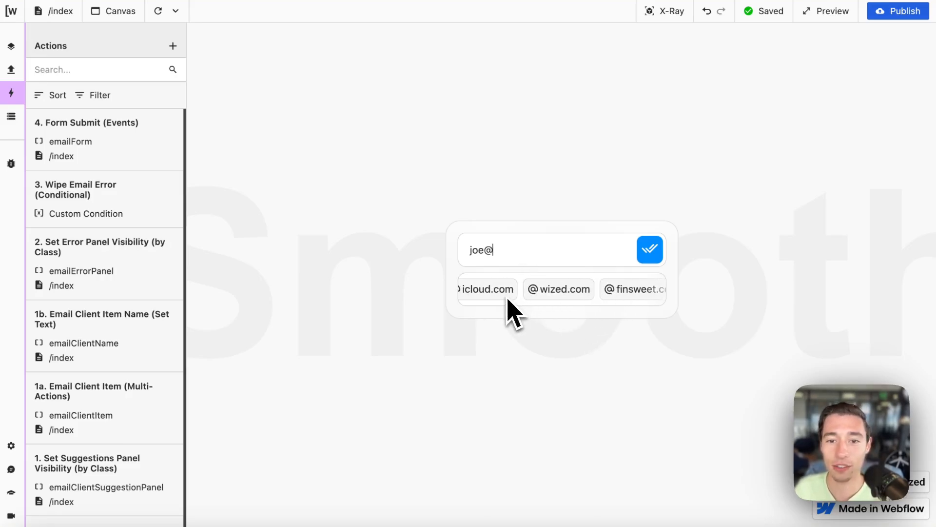
{"action": "left_click", "coordinate": [551, 293]}
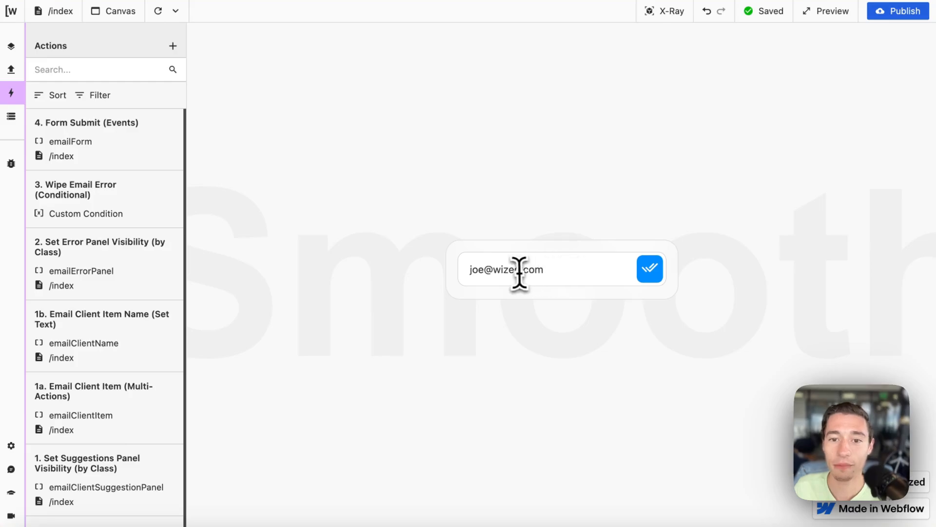
{"action": "left_click_drag", "start_coordinate": [520, 271], "coordinate": [561, 273]}
{"action": "key", "text": "BackSpace"}
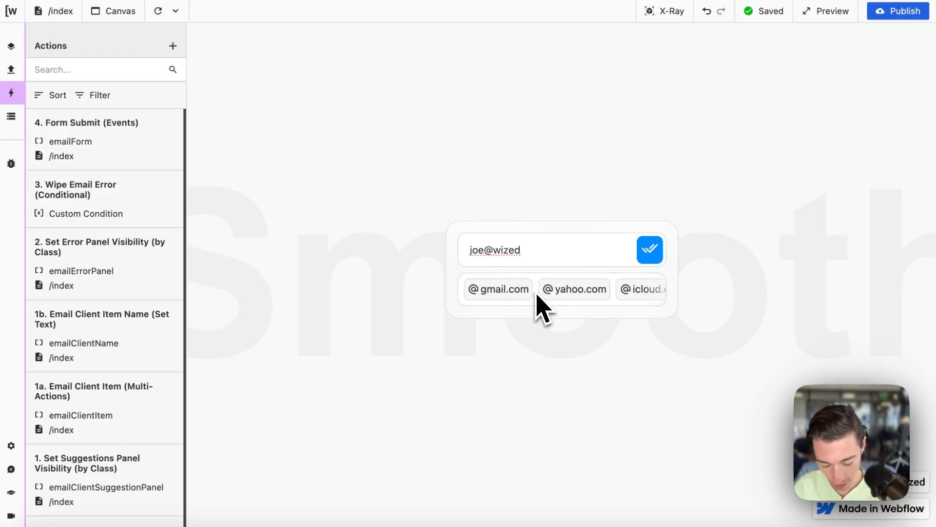
{"action": "type", "text": "co"}
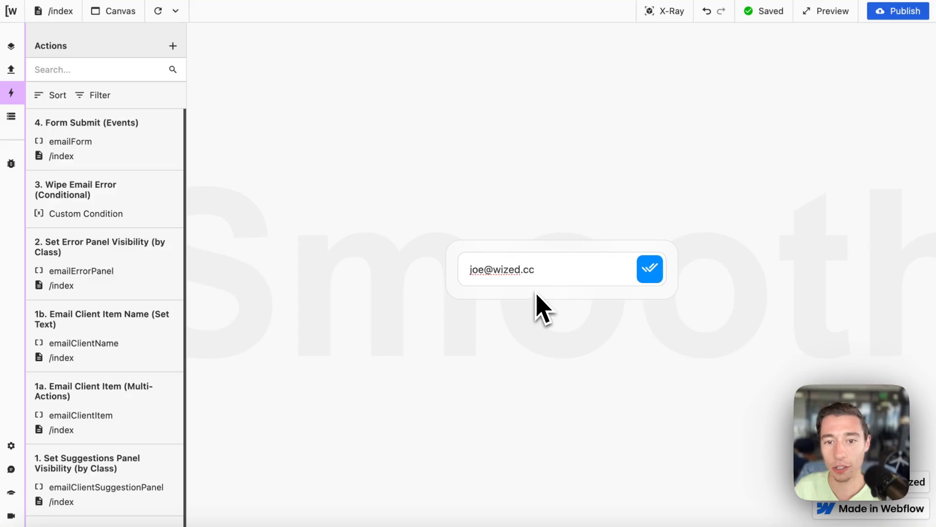
{"action": "key", "text": "BackSpace"}
{"action": "key", "text": "BackSpace"}
{"action": "key", "text": "BackSpace"}
{"action": "type", "text": ".com"}
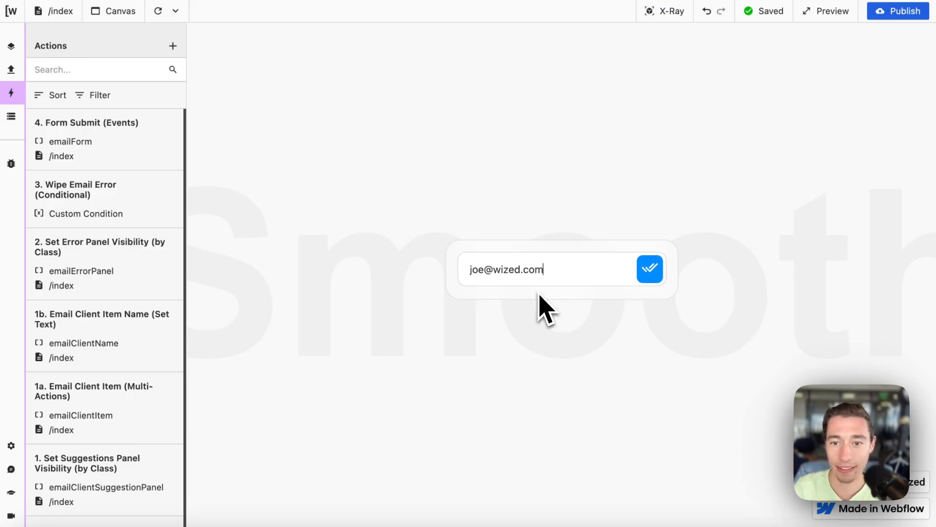
{"action": "key", "text": "BackSpace"}
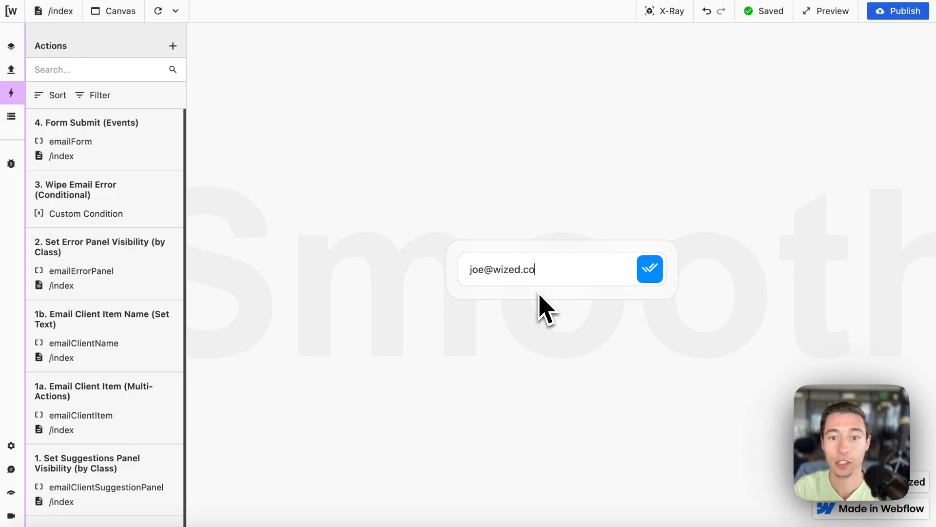
{"action": "key", "text": "BackSpace"}
{"action": "key", "text": "BackSpace"}
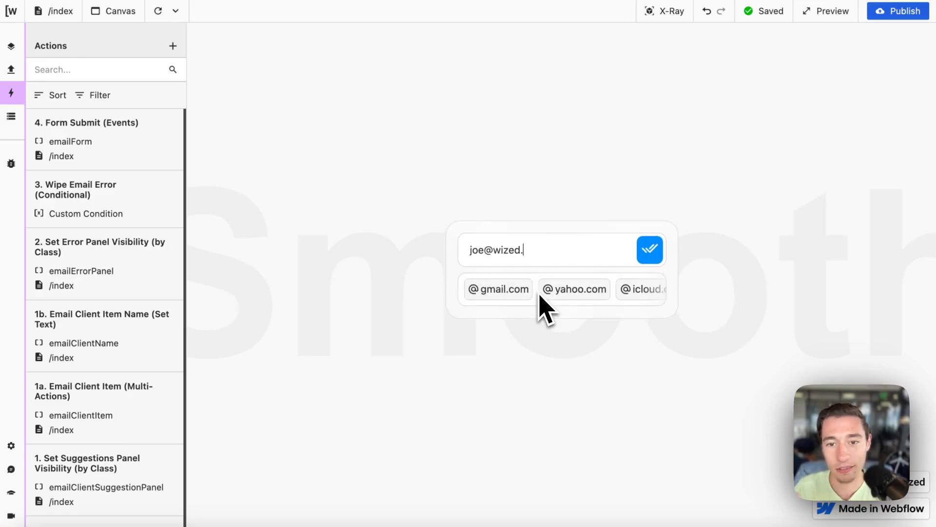
{"action": "left_click", "coordinate": [590, 290]}
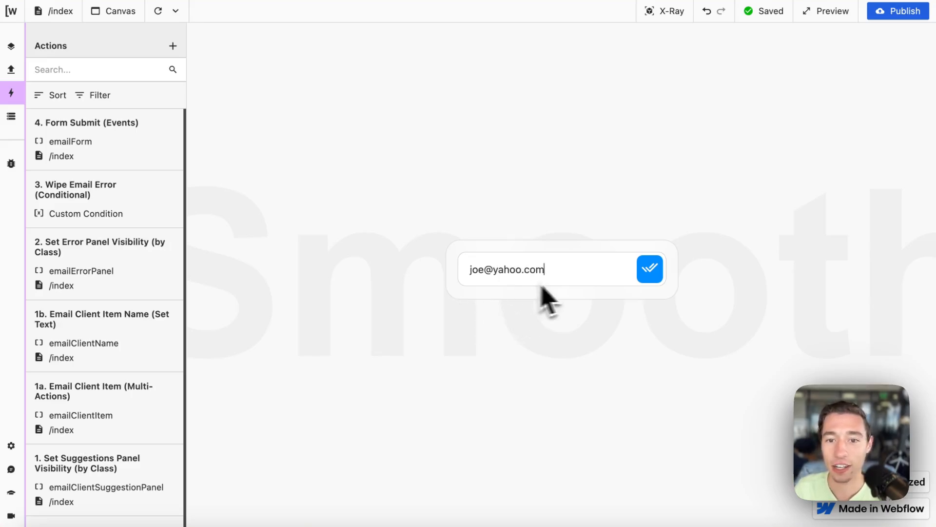
{"action": "key", "text": "BackSpace"}
{"action": "key", "text": "BackSpace"}
{"action": "key", "text": "BackSpace"}
{"action": "key", "text": "BackSpace"}
{"action": "key", "text": "BackSpace"}
{"action": "key", "text": "BackSpace"}
{"action": "key", "text": "BackSpace"}
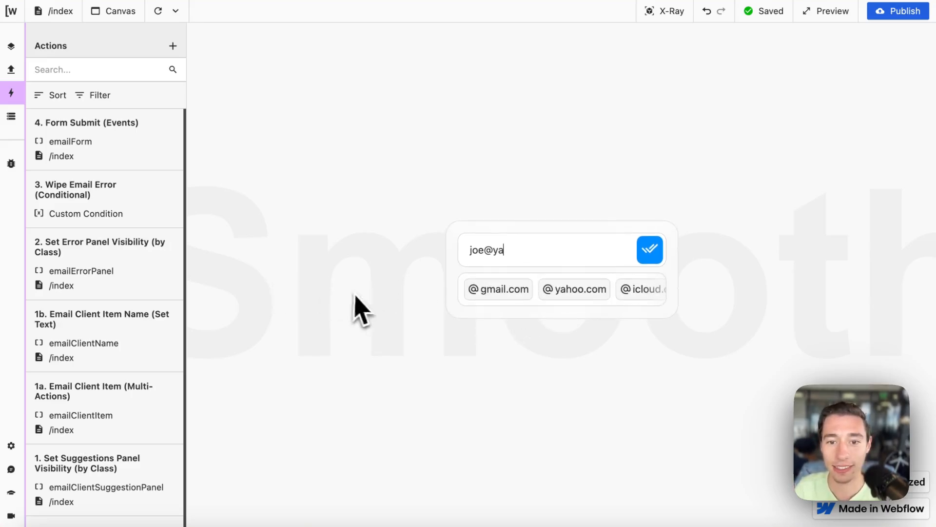
{"action": "left_click", "coordinate": [502, 288]}
{"action": "key", "text": "BackSpace"}
{"action": "key", "text": "BackSpace"}
{"action": "key", "text": "BackSpace"}
{"action": "key", "text": "BackSpace"}
{"action": "key", "text": "BackSpace"}
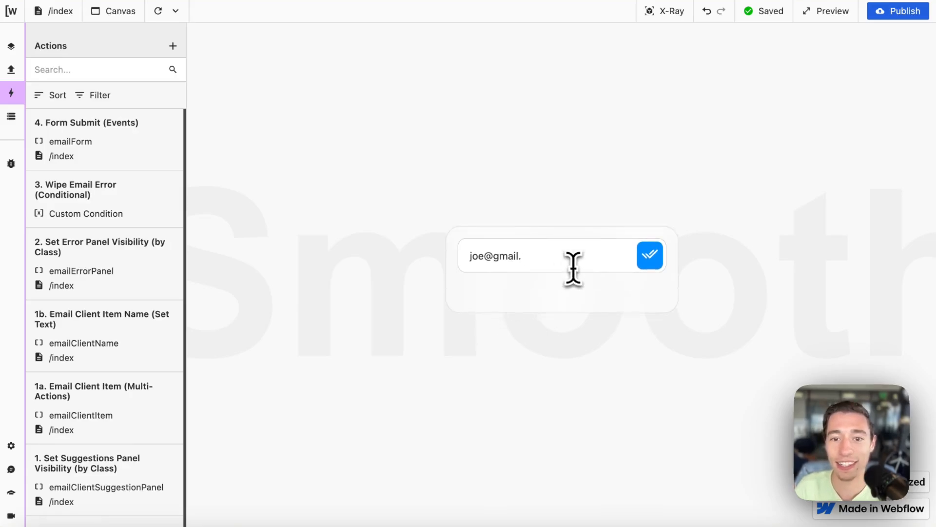
{"action": "scroll", "coordinate": [640, 295], "scroll_direction": "right", "scroll_amount": 5}
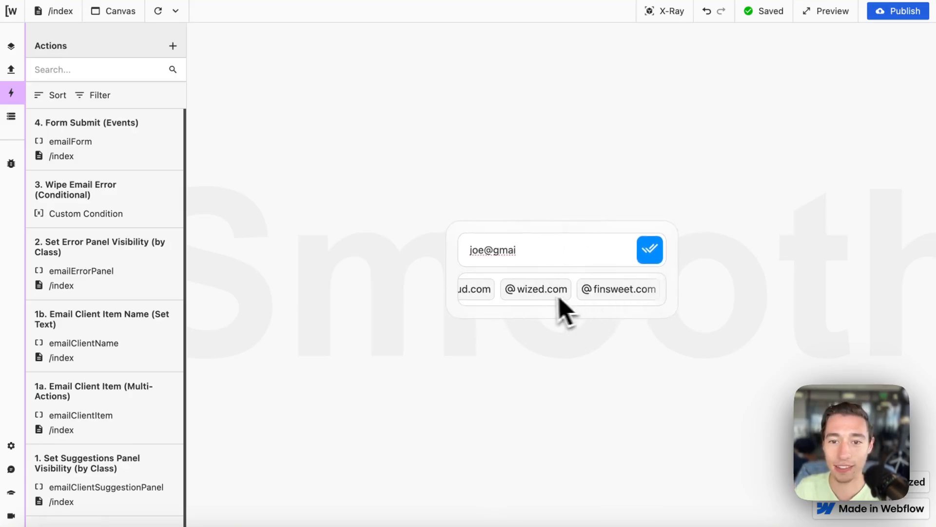
{"action": "left_click", "coordinate": [544, 290]}
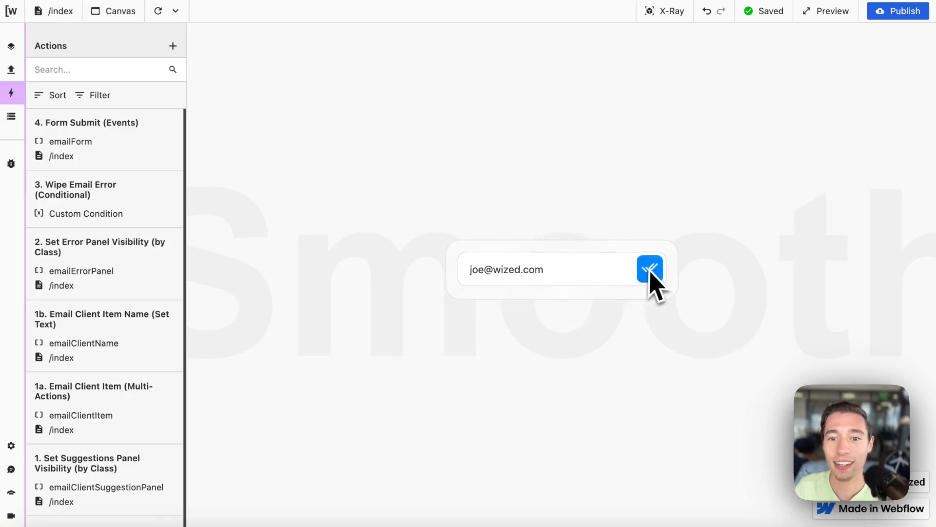
{"action": "key", "text": "BackSpace"}
{"action": "key", "text": "BackSpace"}
{"action": "key", "text": "BackSpace"}
{"action": "key", "text": "BackSpace"}
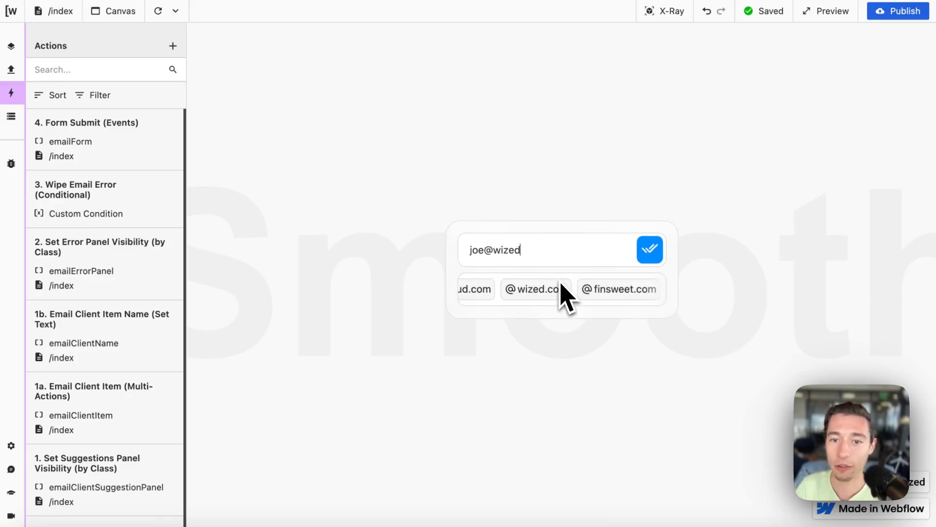
Step: Submit the incomplete address, then add and remove .com again
{"action": "left_click", "coordinate": [650, 252]}
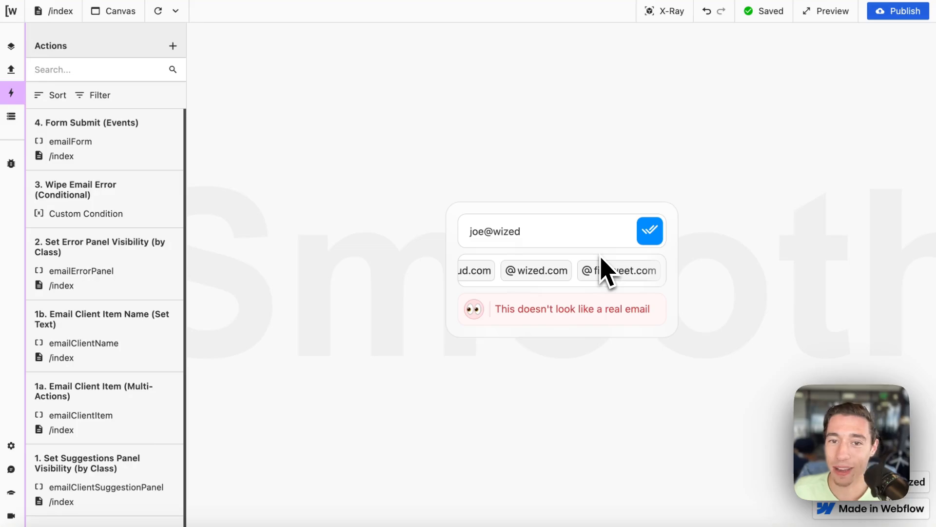
{"action": "left_click", "coordinate": [551, 235]}
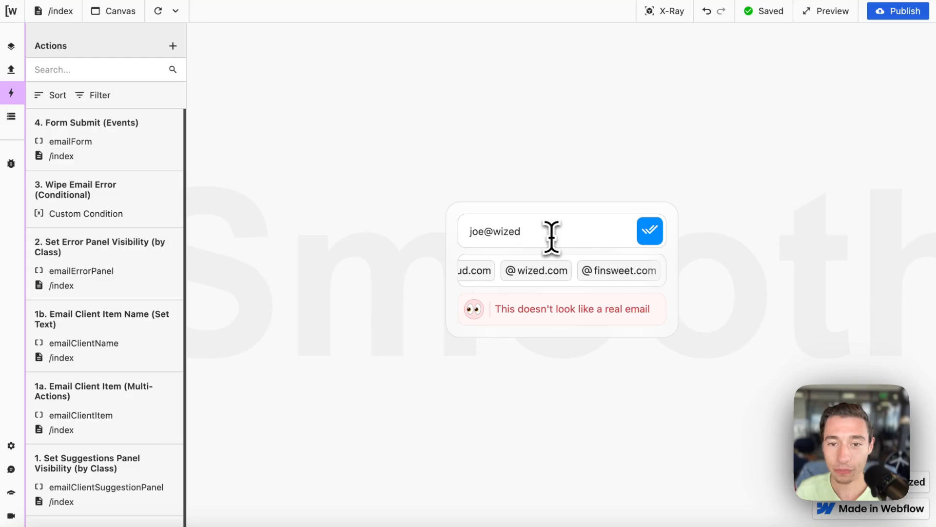
{"action": "type", "text": "."}
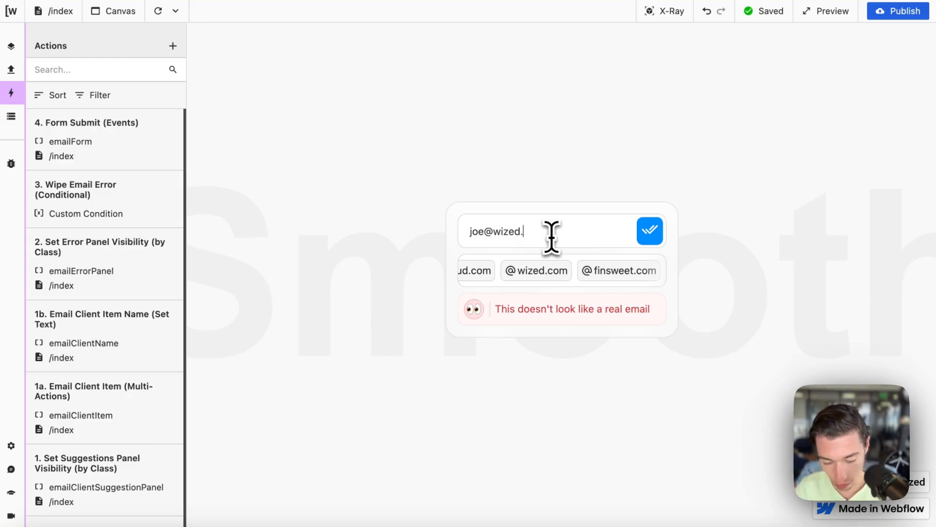
{"action": "type", "text": "com"}
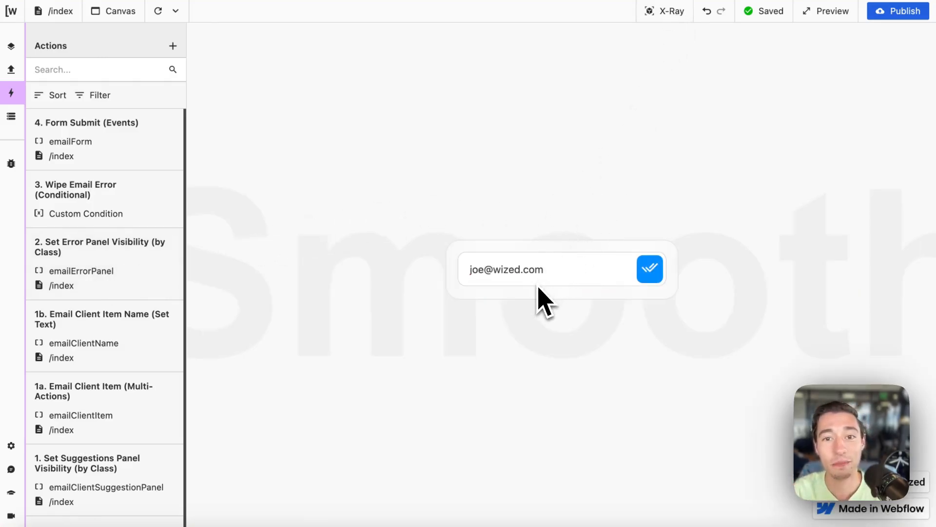
{"action": "key", "text": "BackSpace"}
{"action": "key", "text": "BackSpace"}
{"action": "key", "text": "BackSpace"}
{"action": "key", "text": "BackSpace"}
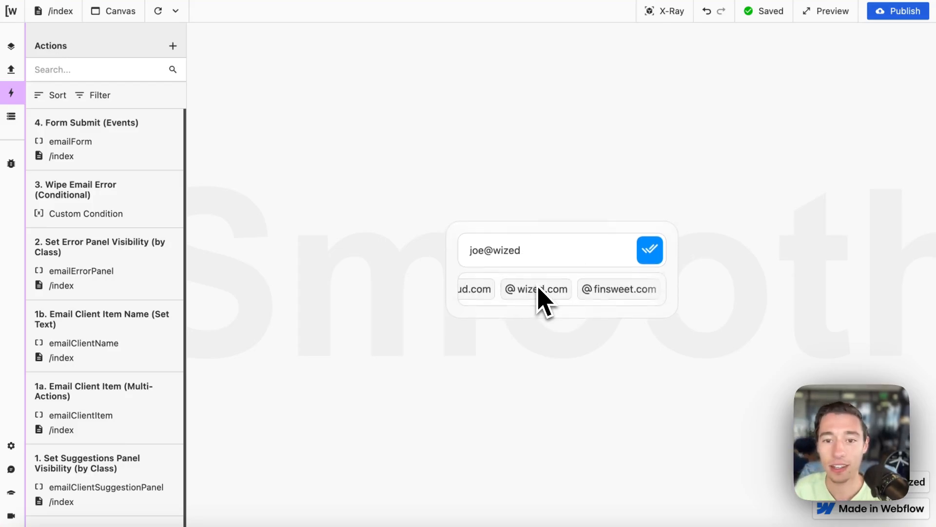
{"action": "left_click", "coordinate": [650, 251]}
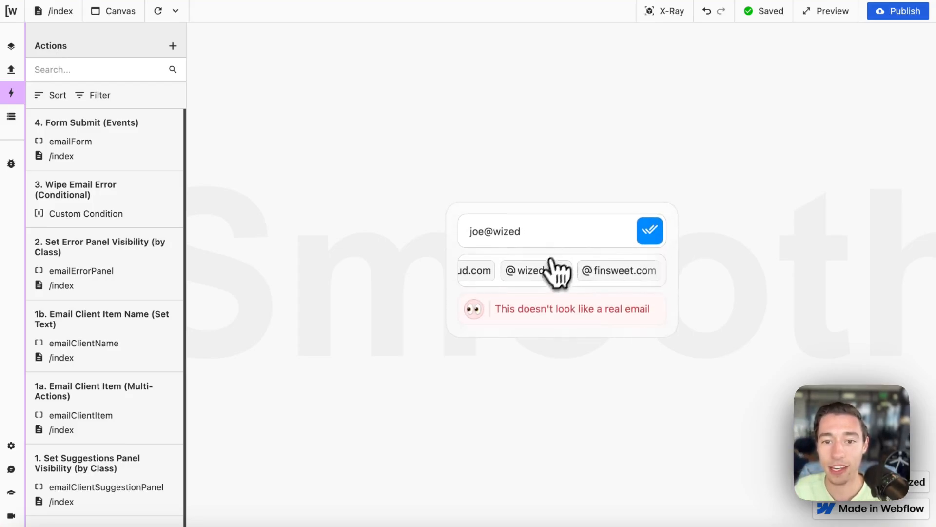
{"action": "left_click", "coordinate": [532, 272]}
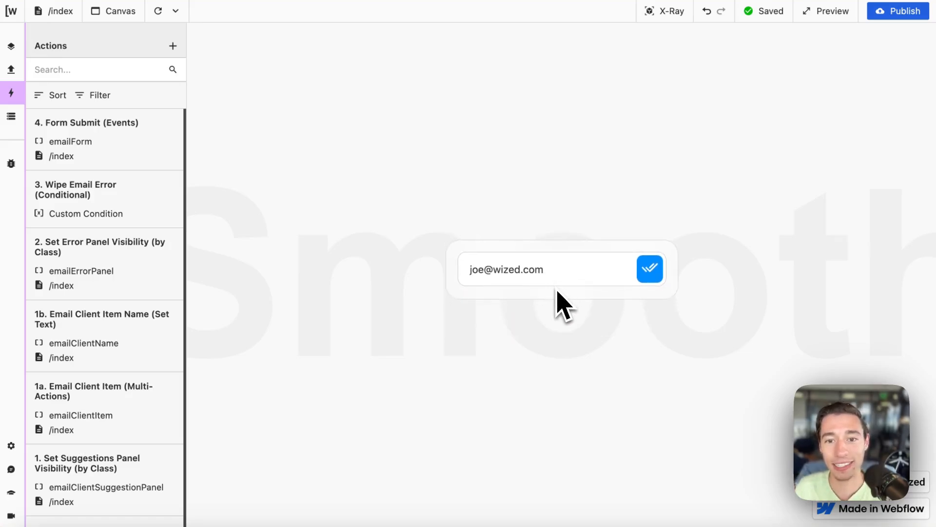
{"action": "left_click_drag", "start_coordinate": [573, 273], "coordinate": [458, 270]}
{"action": "left_click", "coordinate": [555, 247]}
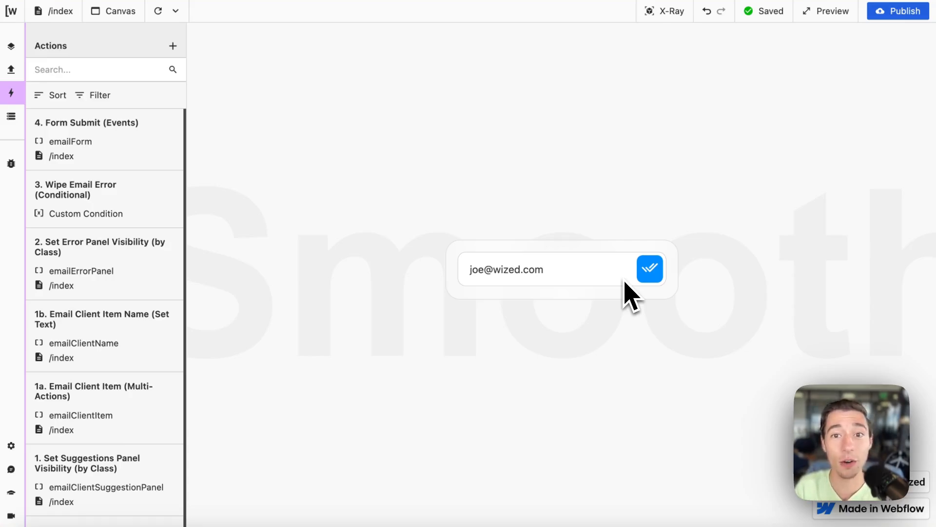
{"action": "mouse_move", "coordinate": [7, 178]}
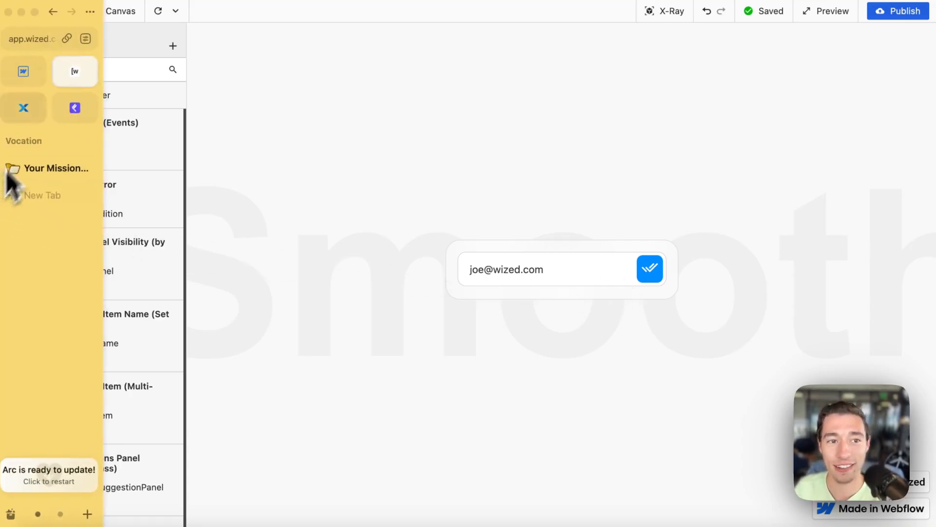
{"action": "left_click", "coordinate": [23, 74]}
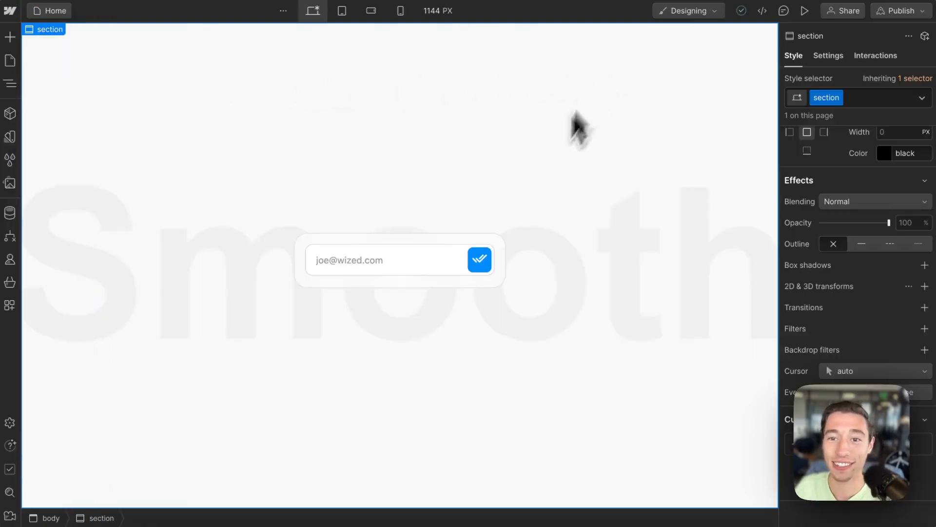
{"action": "left_click", "coordinate": [410, 285]}
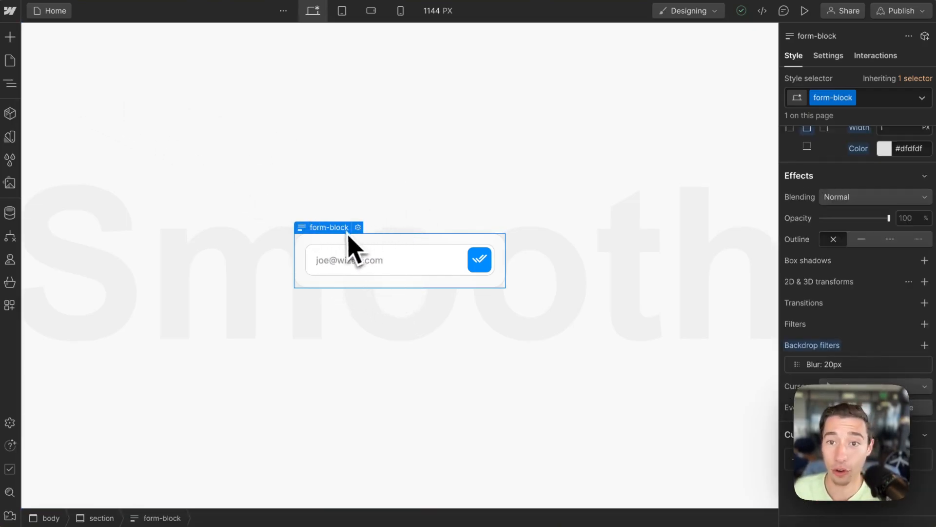
{"action": "left_click", "coordinate": [9, 83]}
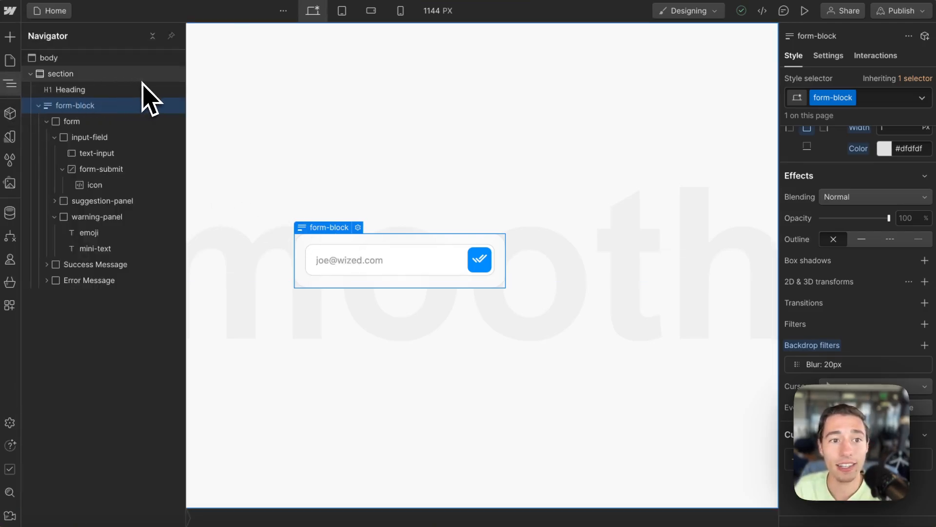
{"action": "left_click", "coordinate": [105, 121]}
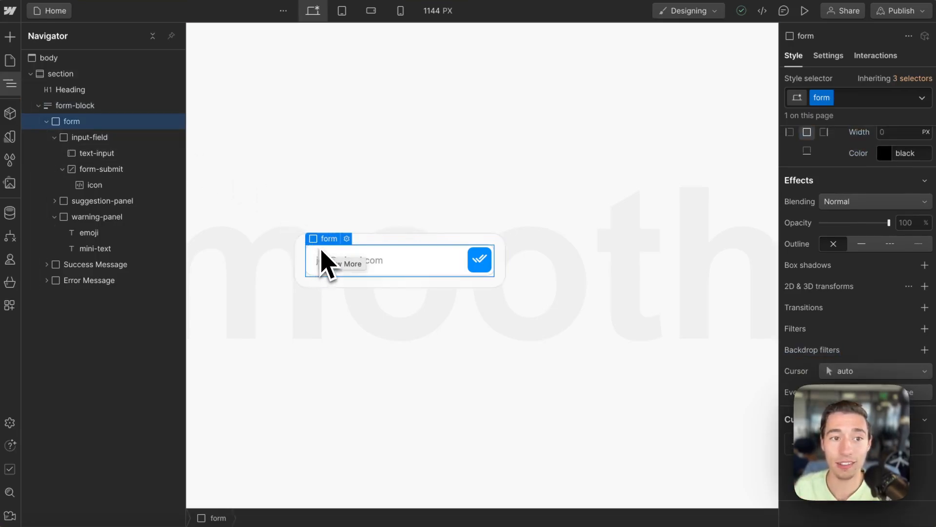
{"action": "left_click", "coordinate": [94, 138]}
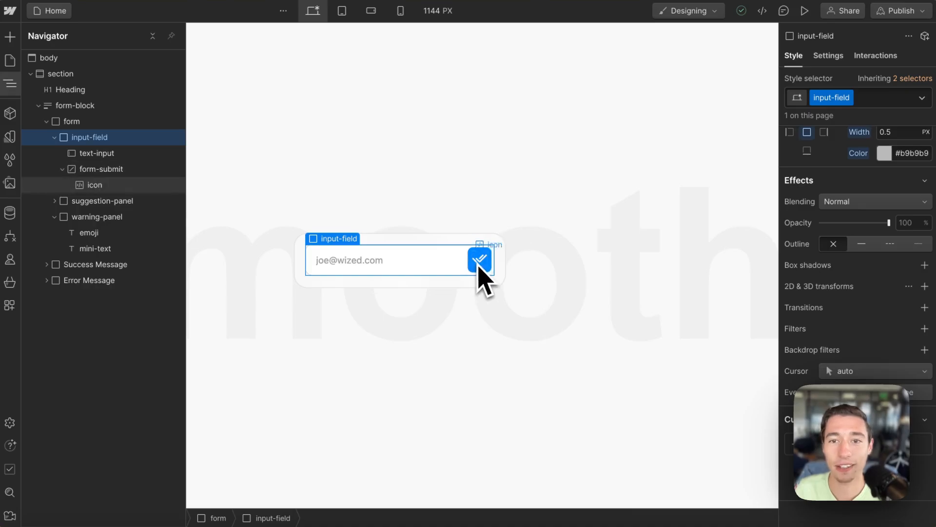
{"action": "left_click", "coordinate": [100, 154]}
{"action": "left_click", "coordinate": [370, 242]}
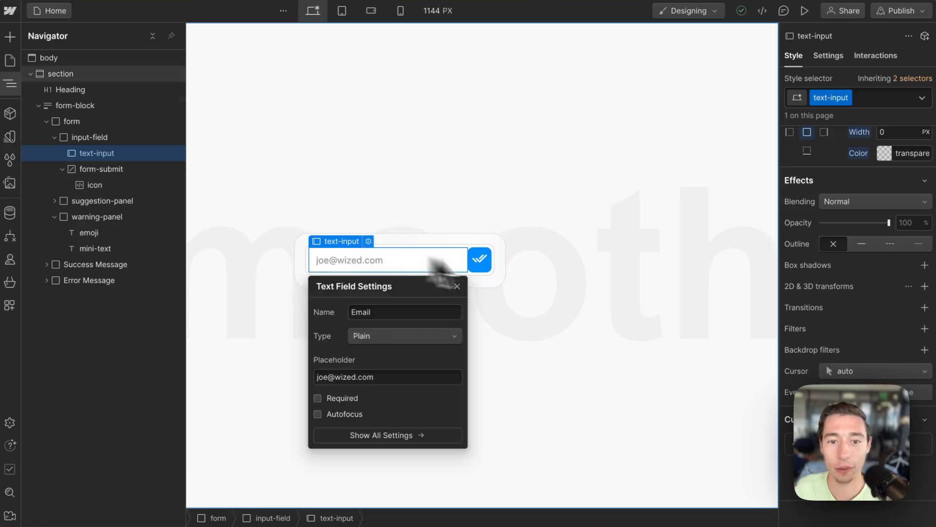
{"action": "left_click_drag", "start_coordinate": [449, 288], "coordinate": [654, 213]}
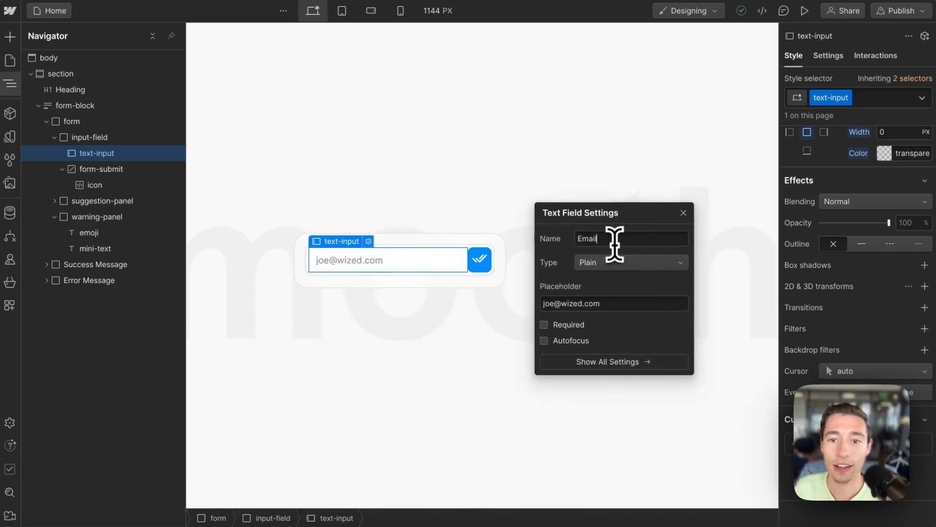
{"action": "left_click_drag", "start_coordinate": [612, 239], "coordinate": [559, 256]}
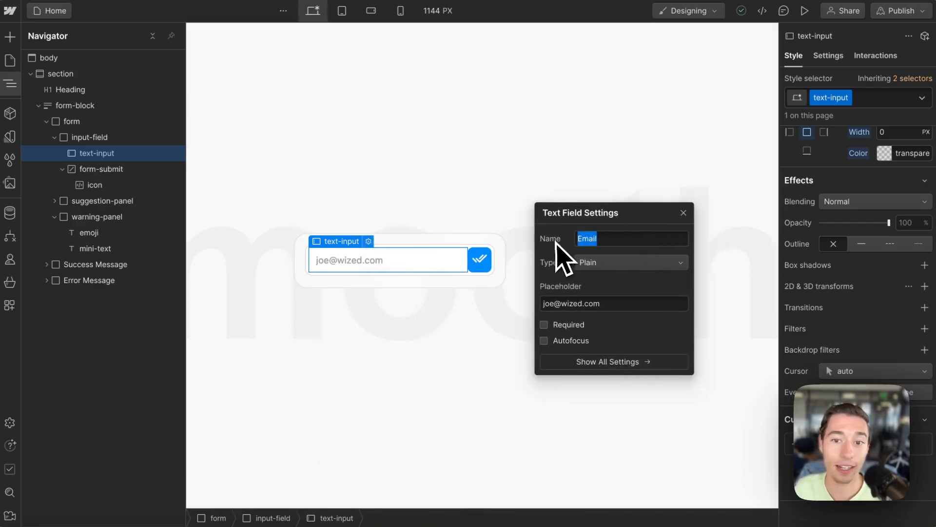
{"action": "left_click", "coordinate": [592, 303]}
{"action": "left_click", "coordinate": [601, 304]}
{"action": "left_click_drag", "start_coordinate": [601, 303], "coordinate": [545, 306]}
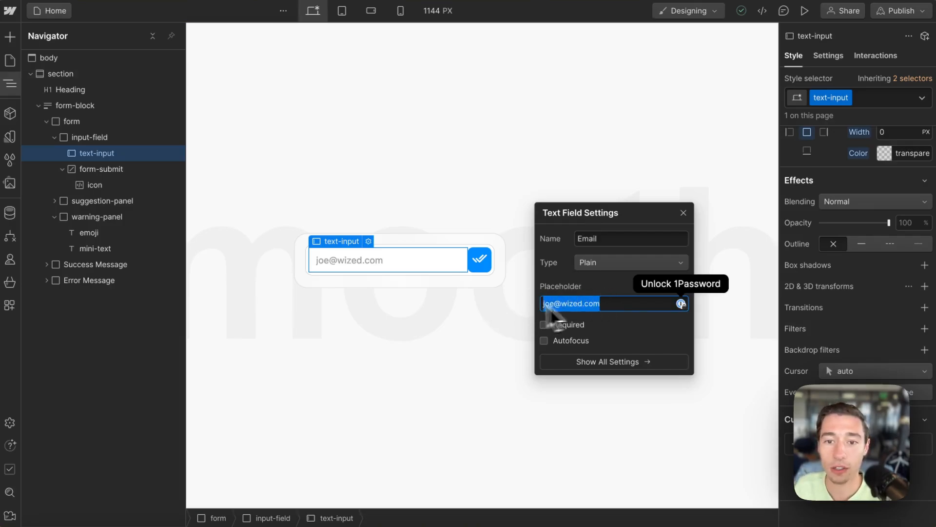
{"action": "left_click", "coordinate": [595, 264]}
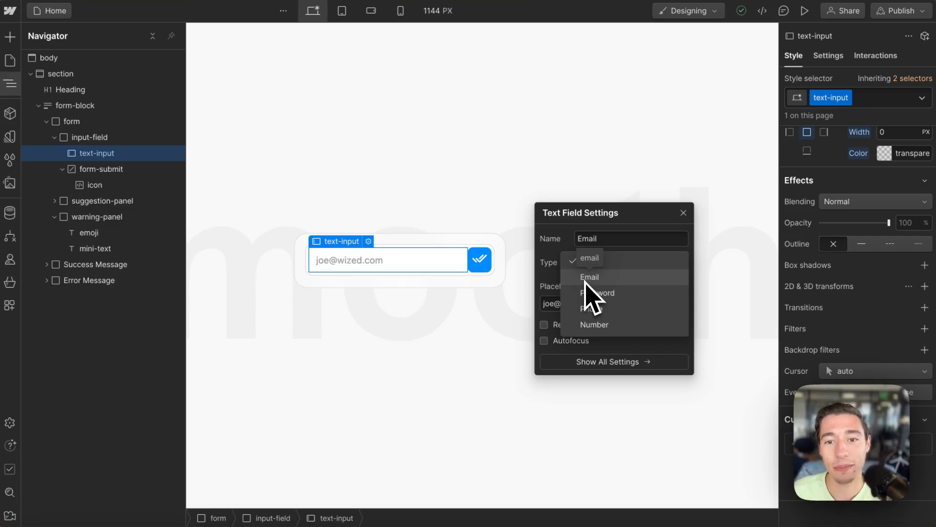
{"action": "left_click", "coordinate": [582, 262]}
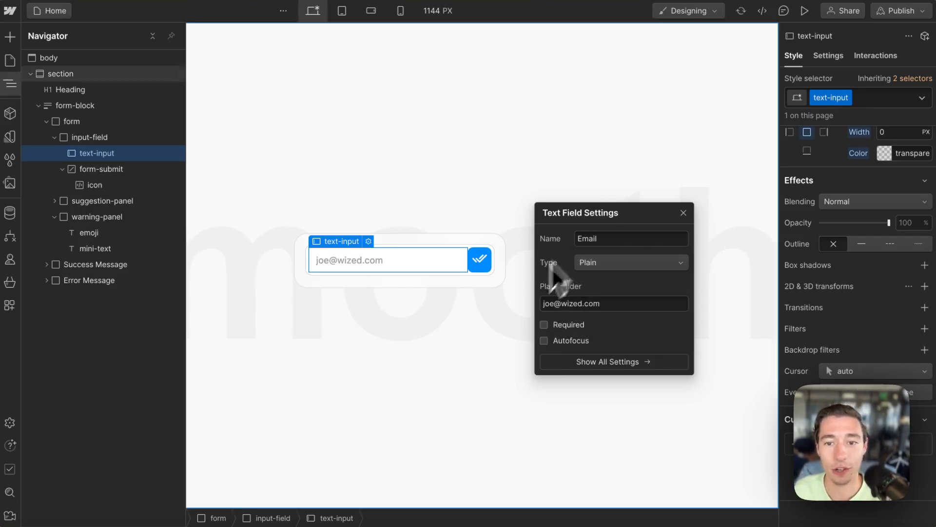
{"action": "left_click", "coordinate": [683, 213]}
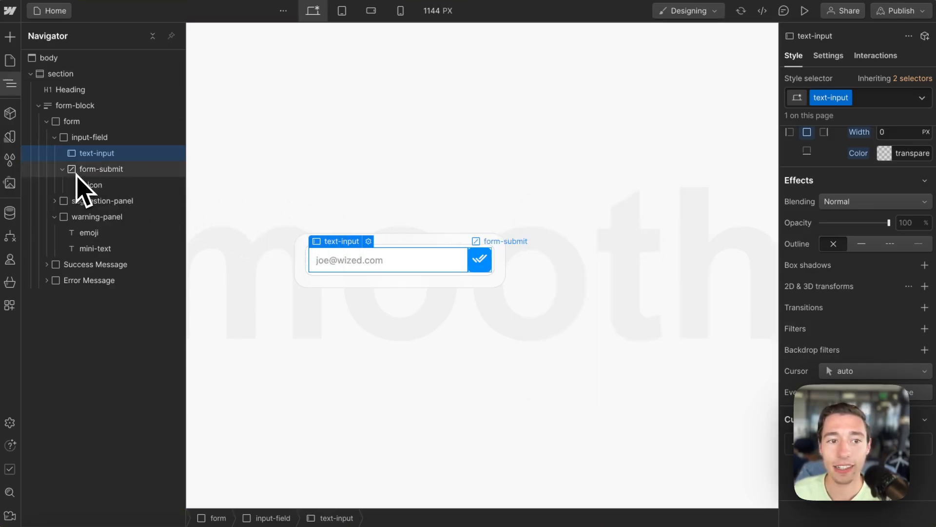
Step: Review form-submit's Tag and Attributes settings, then select the icon and suggestion-panel elements
{"action": "left_click", "coordinate": [98, 170]}
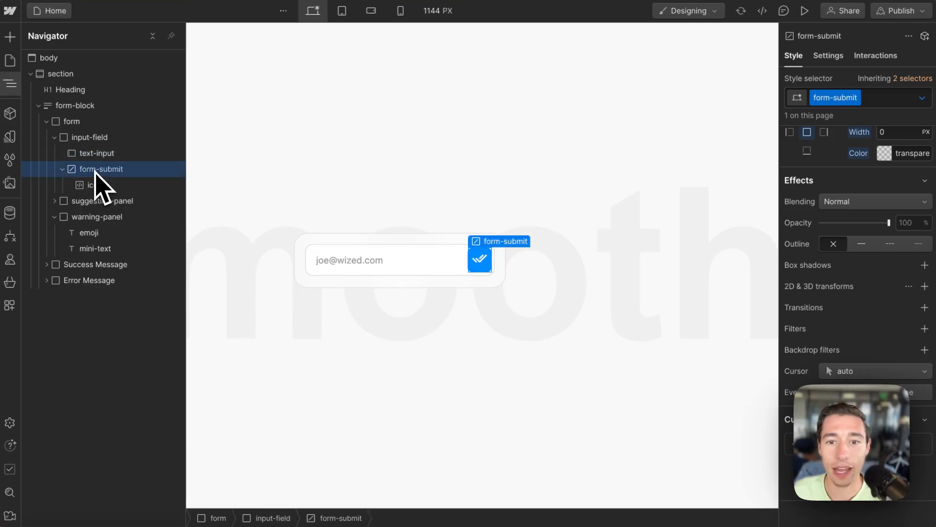
{"action": "left_click", "coordinate": [828, 56]}
{"action": "left_click_drag", "start_coordinate": [858, 375], "coordinate": [777, 377]}
{"action": "left_click", "coordinate": [858, 419]}
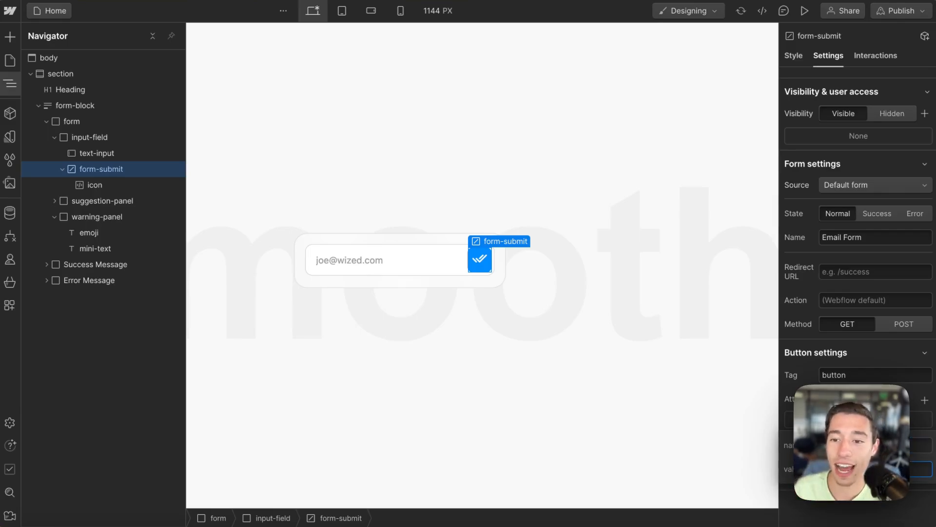
{"action": "key", "text": "Escape"}
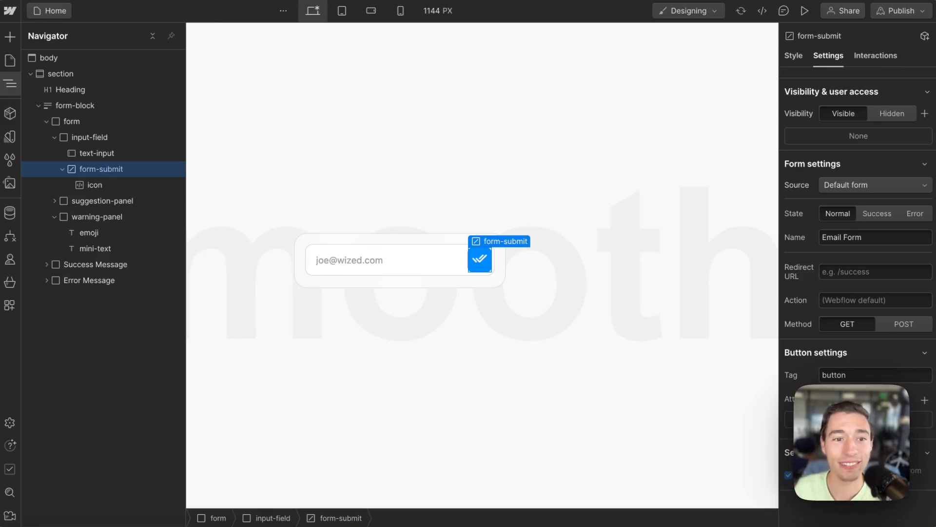
{"action": "left_click", "coordinate": [115, 185]}
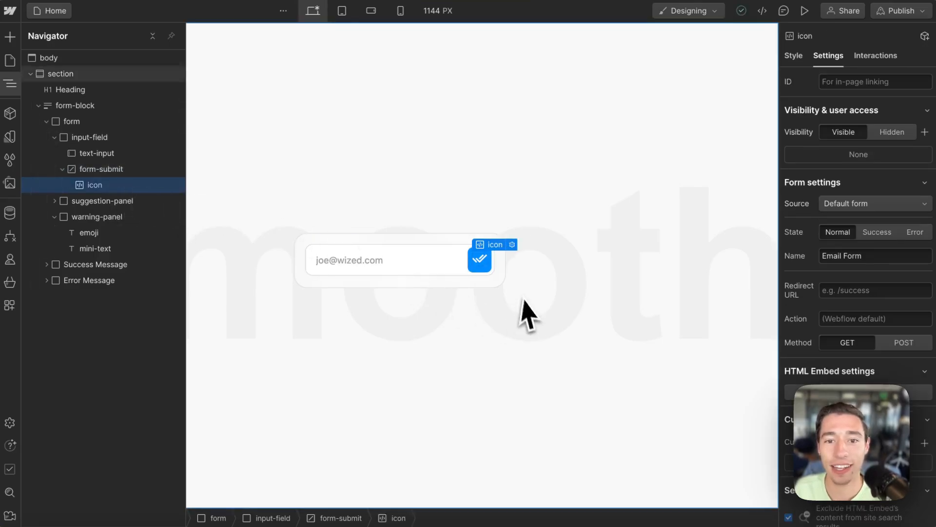
{"action": "left_click", "coordinate": [103, 201]}
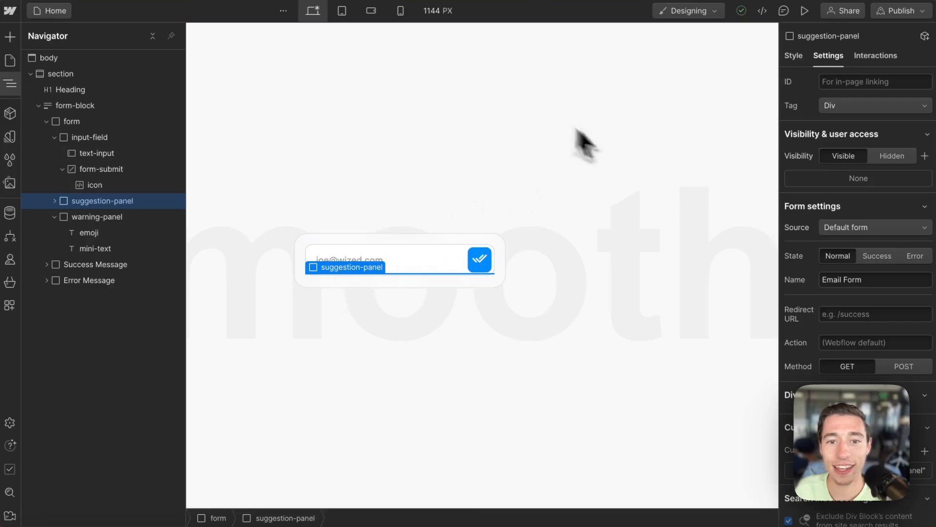
Step: Remove suggestion-panel's is-collapsed combo class and expand it in the Navigator
{"action": "left_click", "coordinate": [795, 58]}
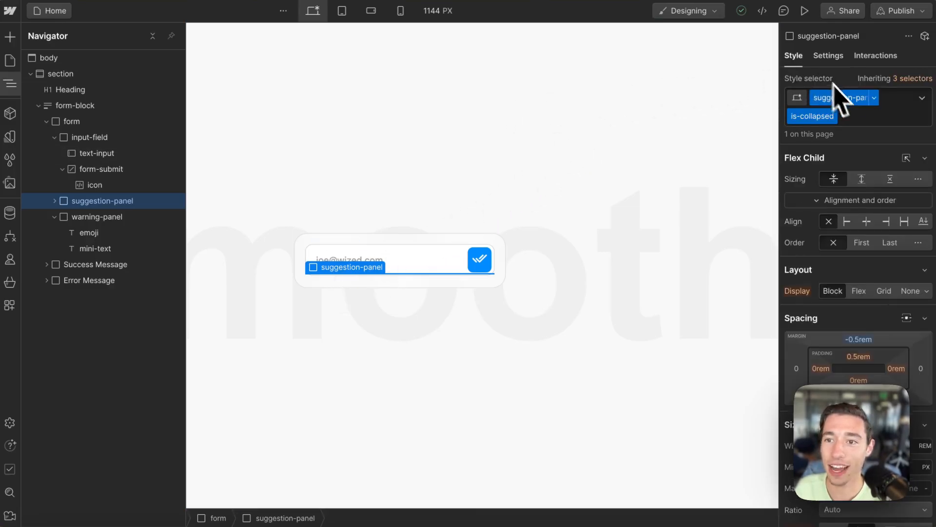
{"action": "left_click", "coordinate": [856, 121]}
{"action": "key", "text": "BackSpace"}
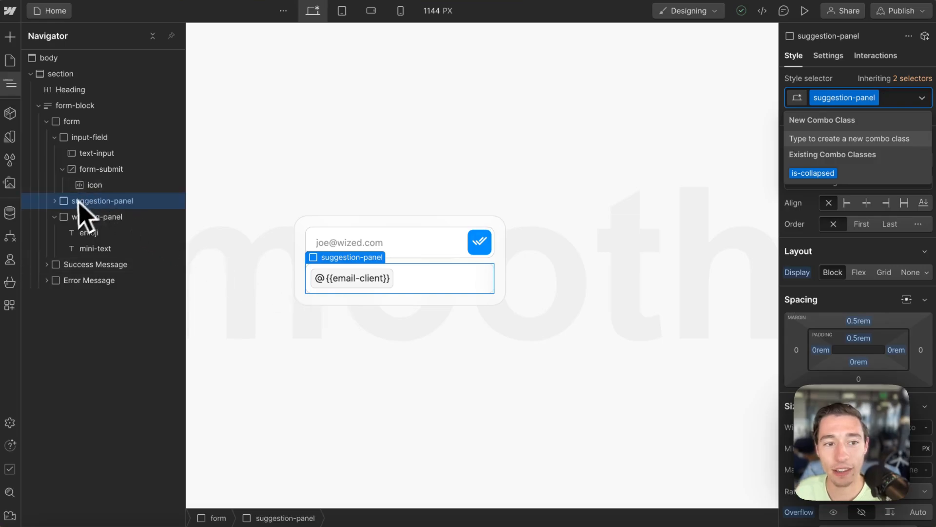
{"action": "left_click", "coordinate": [54, 200]}
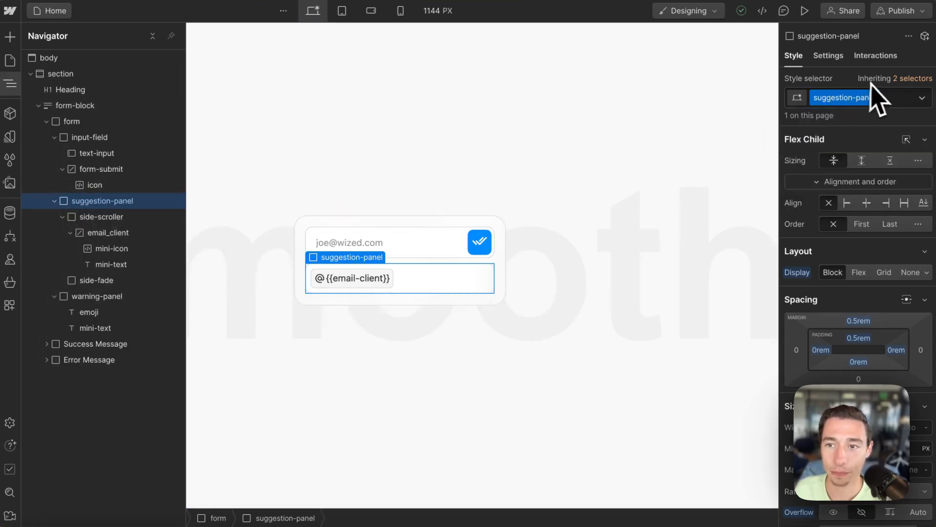
Step: Toggle is-collapsed on and off again, then review the Position, Typography and Effects styles
{"action": "left_click", "coordinate": [880, 97]}
{"action": "left_click", "coordinate": [814, 173]}
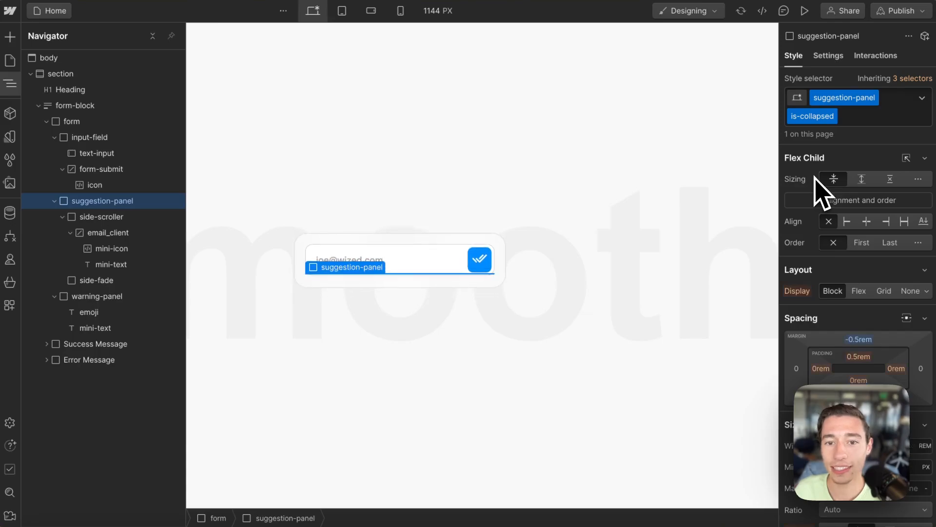
{"action": "left_click", "coordinate": [868, 121]}
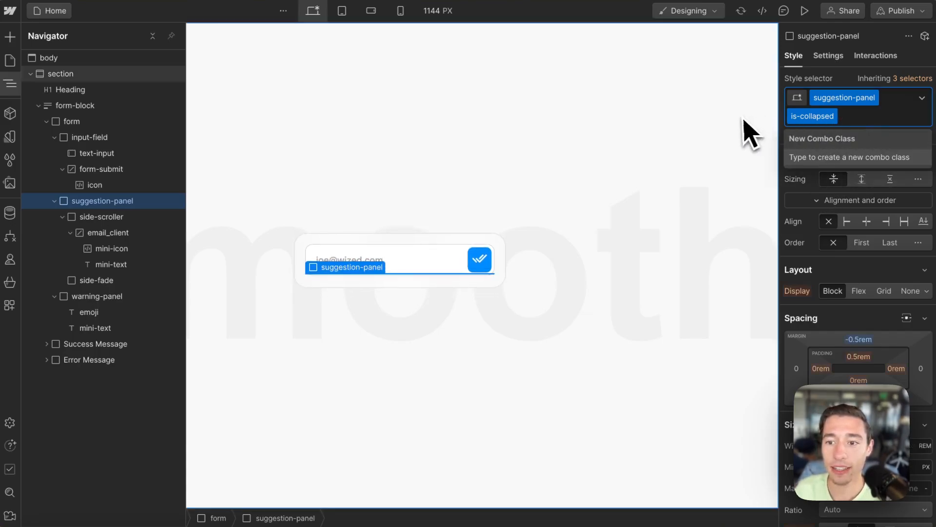
{"action": "key", "text": "BackSpace"}
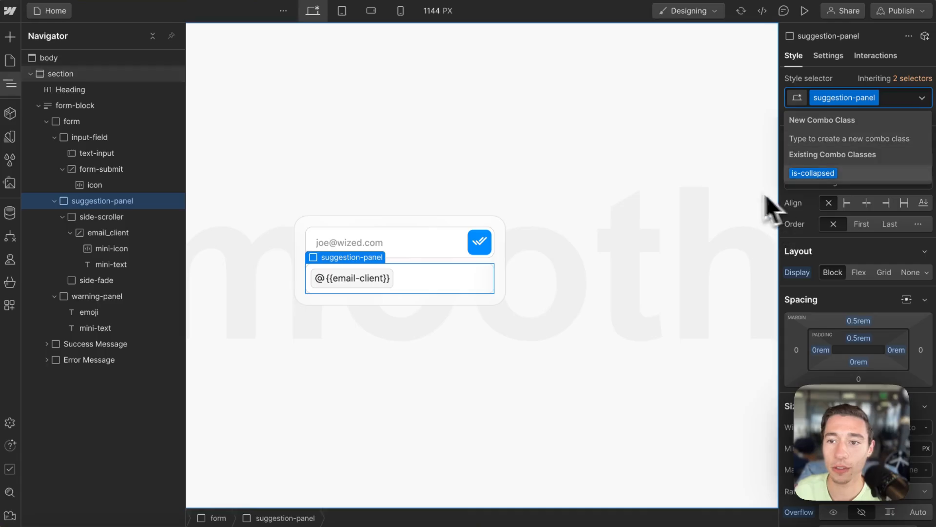
{"action": "key", "text": "Escape"}
{"action": "scroll", "coordinate": [858, 204], "scroll_direction": "down", "scroll_amount": 7}
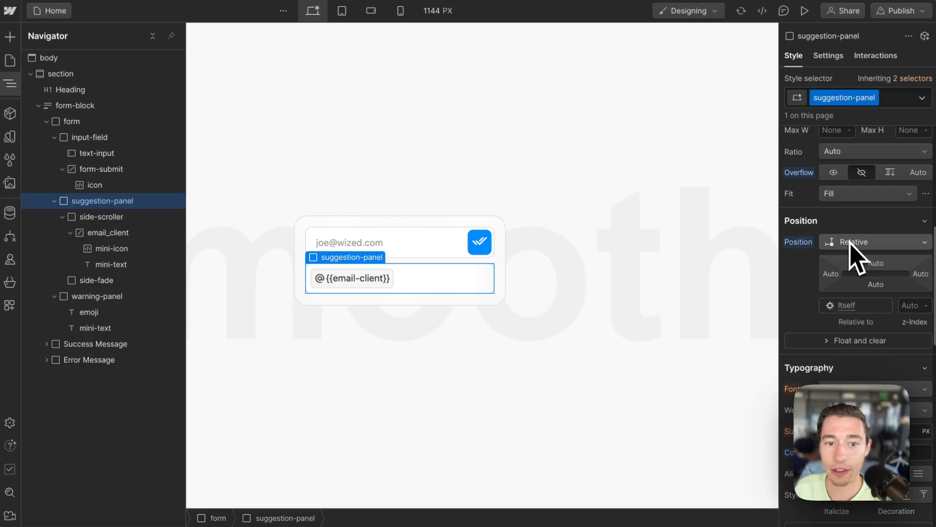
{"action": "scroll", "coordinate": [860, 309], "scroll_direction": "down", "scroll_amount": 4}
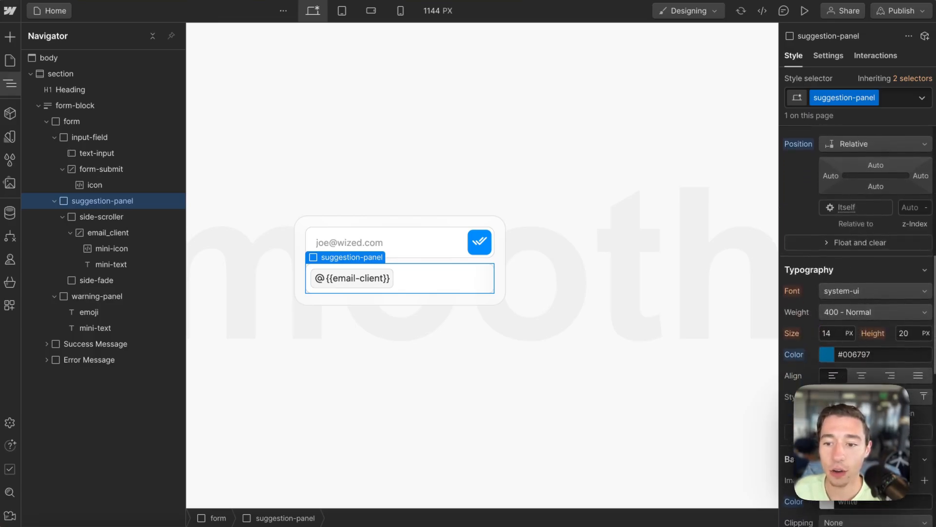
{"action": "scroll", "coordinate": [858, 292], "scroll_direction": "down", "scroll_amount": 6}
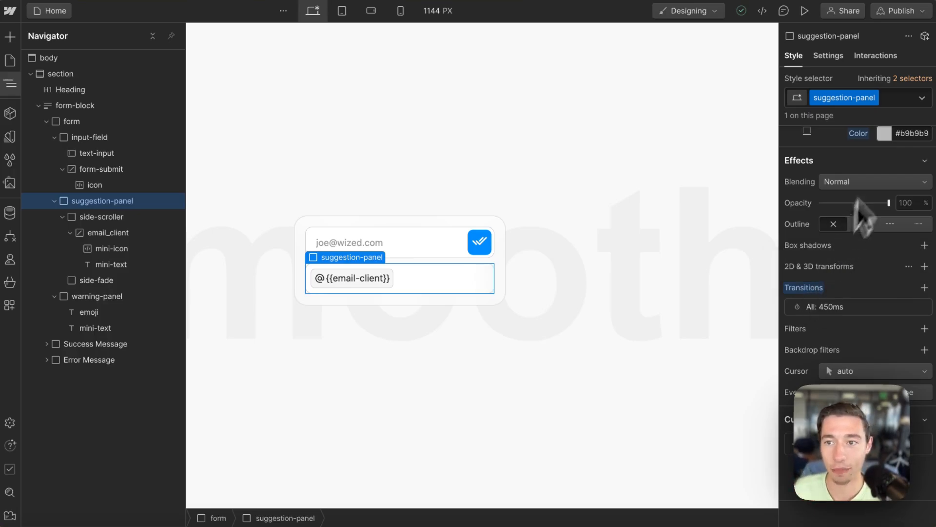
Step: Toggle is-collapsed on and off several times, ending with it applied to suggestion-panel
{"action": "left_click", "coordinate": [878, 103]}
{"action": "left_click", "coordinate": [815, 172]}
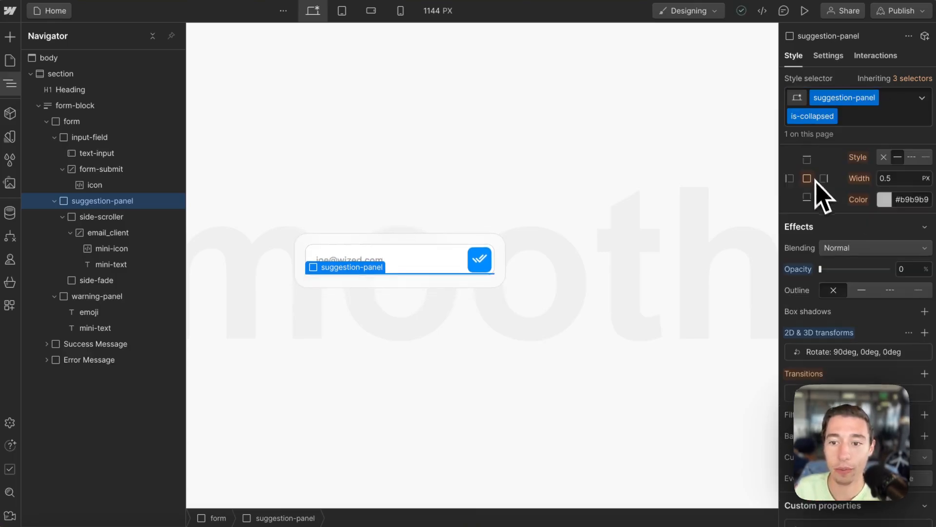
{"action": "left_click", "coordinate": [868, 117]}
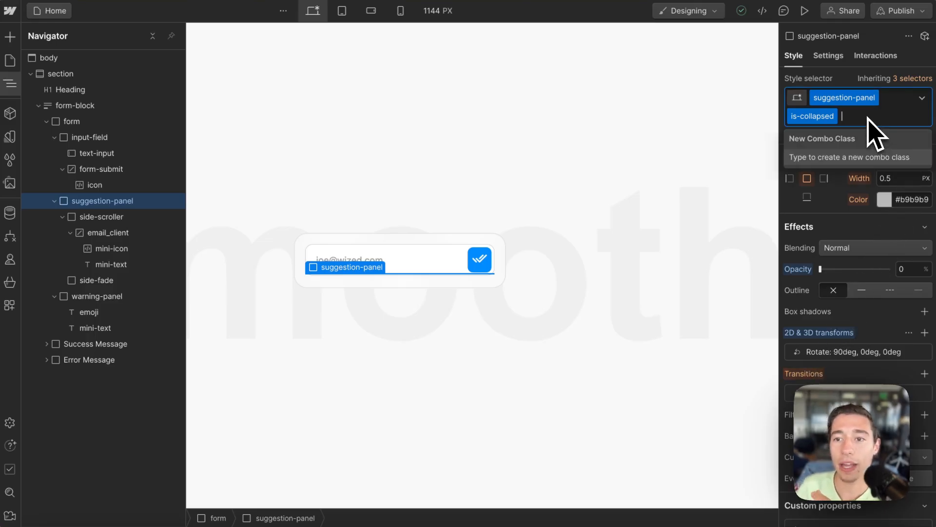
{"action": "key", "text": "BackSpace"}
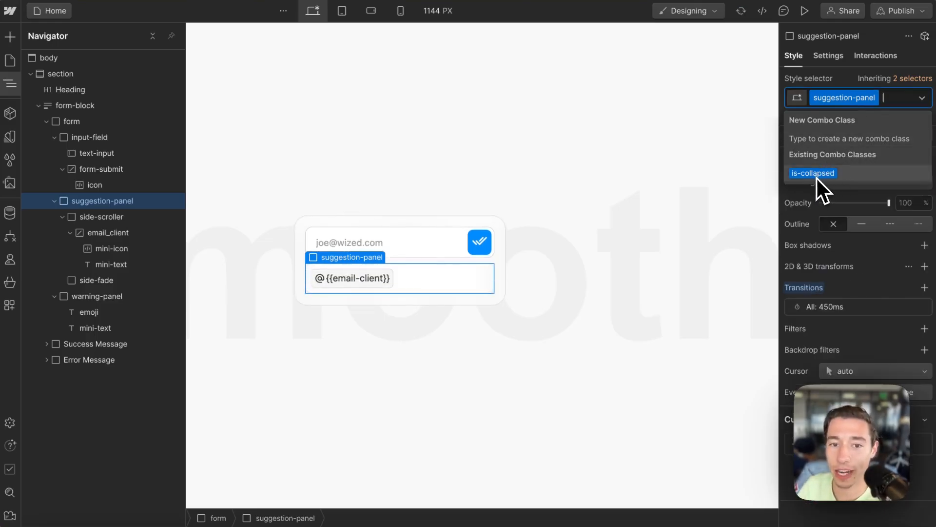
{"action": "left_click", "coordinate": [816, 176]}
{"action": "left_click", "coordinate": [873, 118]}
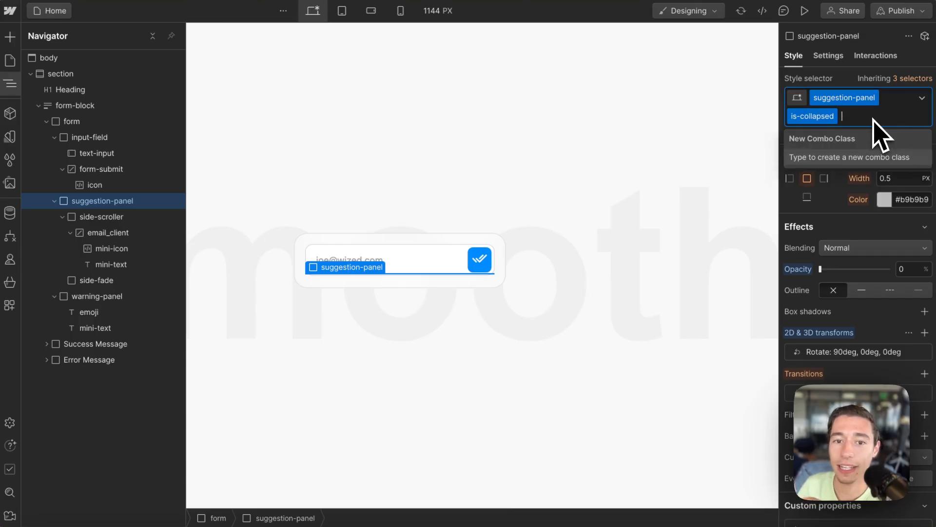
{"action": "key", "text": "BackSpace"}
{"action": "left_click", "coordinate": [822, 174]}
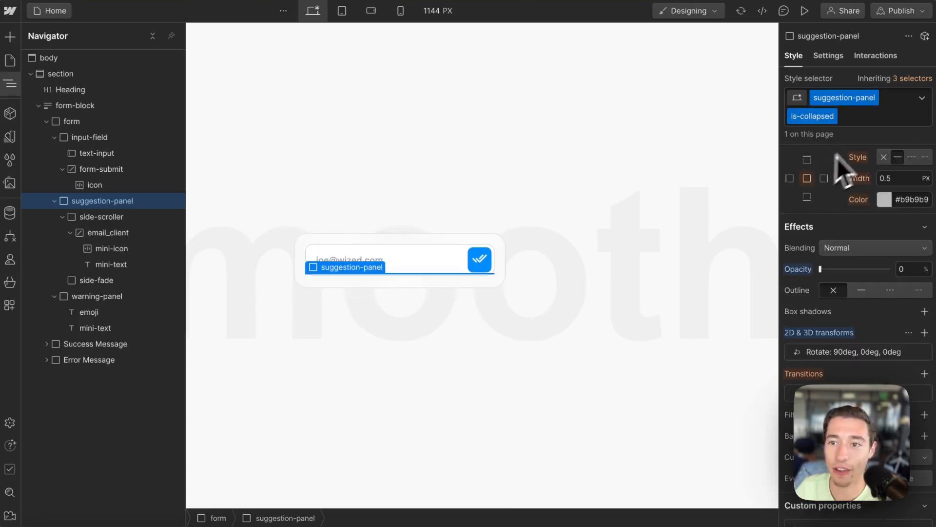
{"action": "left_click", "coordinate": [875, 119]}
{"action": "key", "text": "BackSpace"}
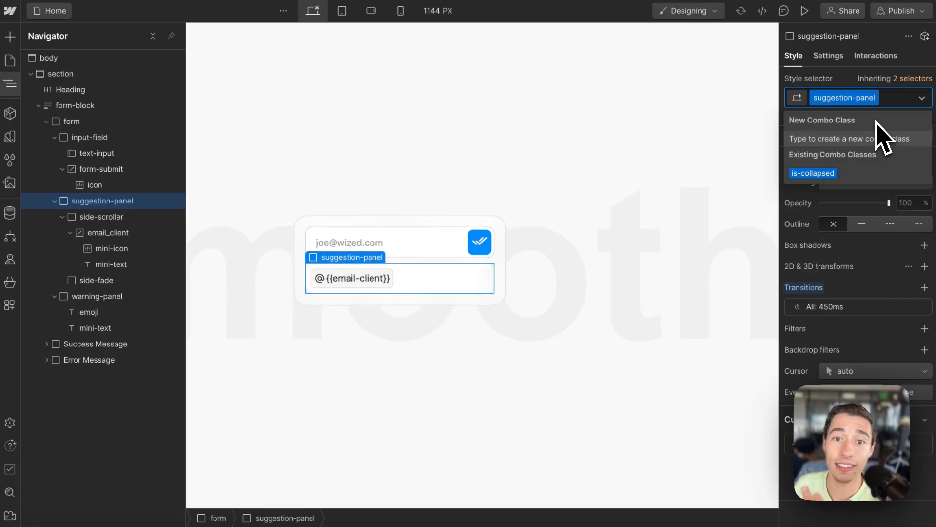
{"action": "left_click", "coordinate": [813, 173]}
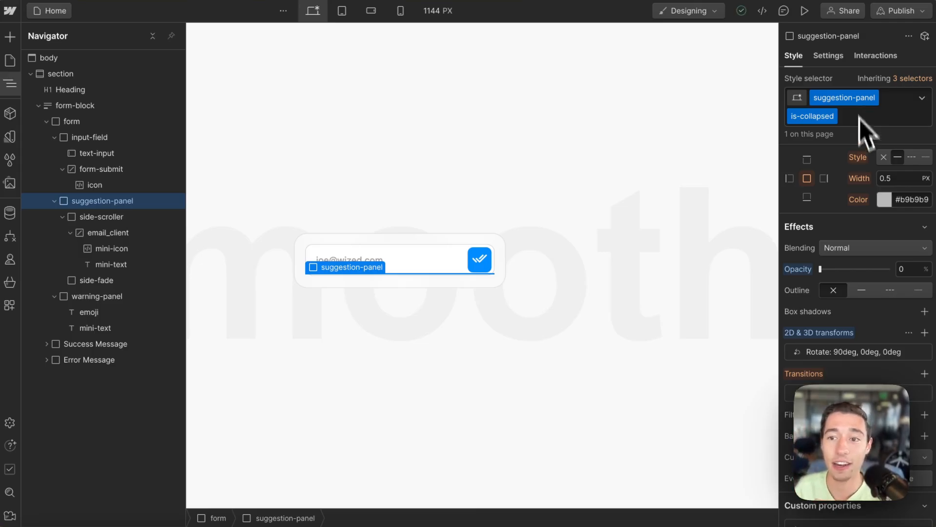
{"action": "scroll", "coordinate": [865, 156], "scroll_direction": "up", "scroll_amount": 10}
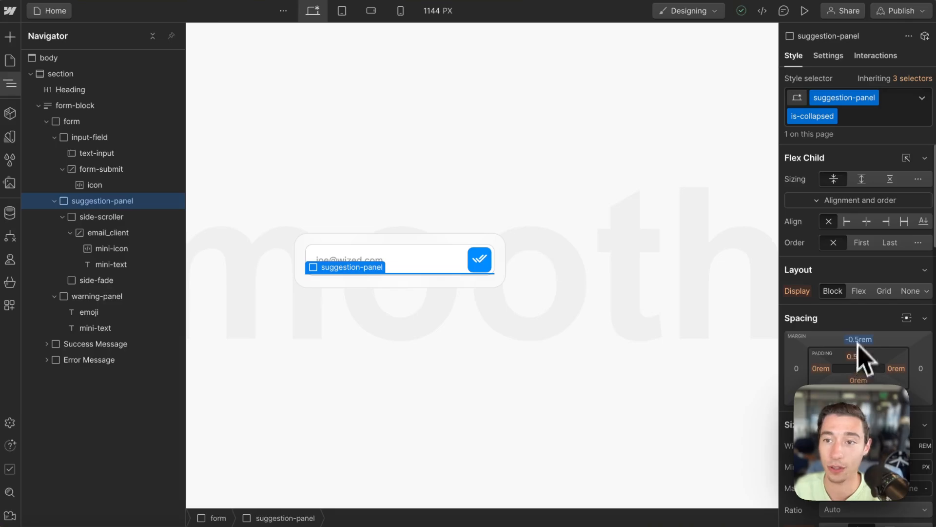
{"action": "left_click", "coordinate": [851, 119]}
{"action": "key", "text": "BackSpace"}
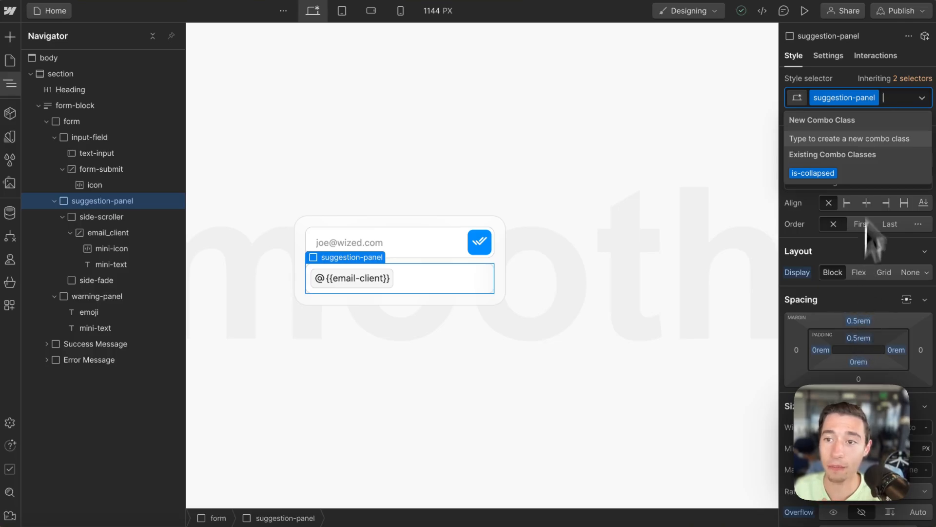
{"action": "left_click", "coordinate": [828, 173]}
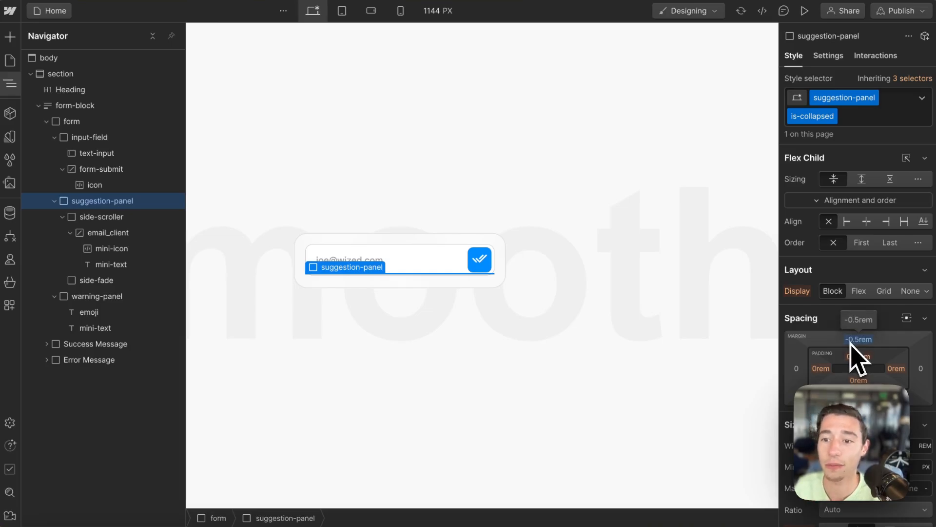
{"action": "scroll", "coordinate": [853, 349], "scroll_direction": "down", "scroll_amount": 4}
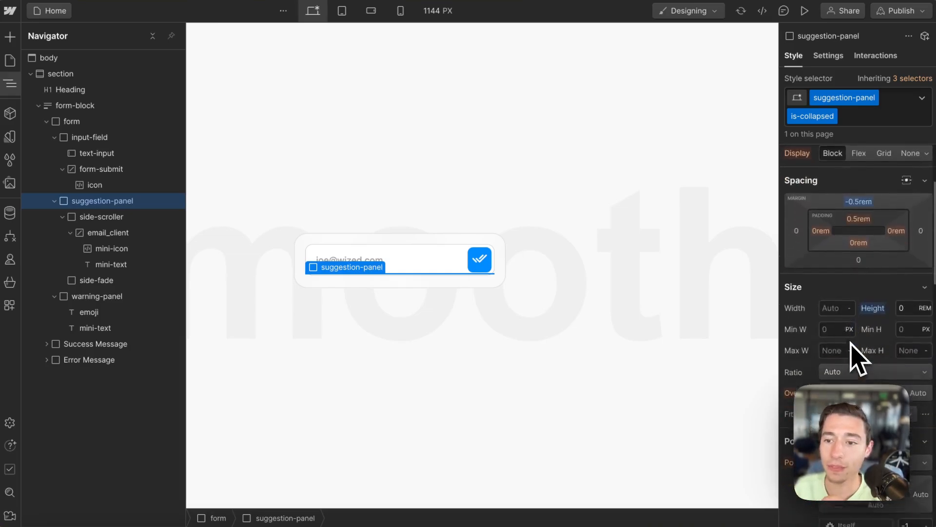
{"action": "left_click", "coordinate": [903, 284]}
{"action": "scroll", "coordinate": [884, 292], "scroll_direction": "down", "scroll_amount": 2}
{"action": "scroll", "coordinate": [888, 303], "scroll_direction": "down", "scroll_amount": 3}
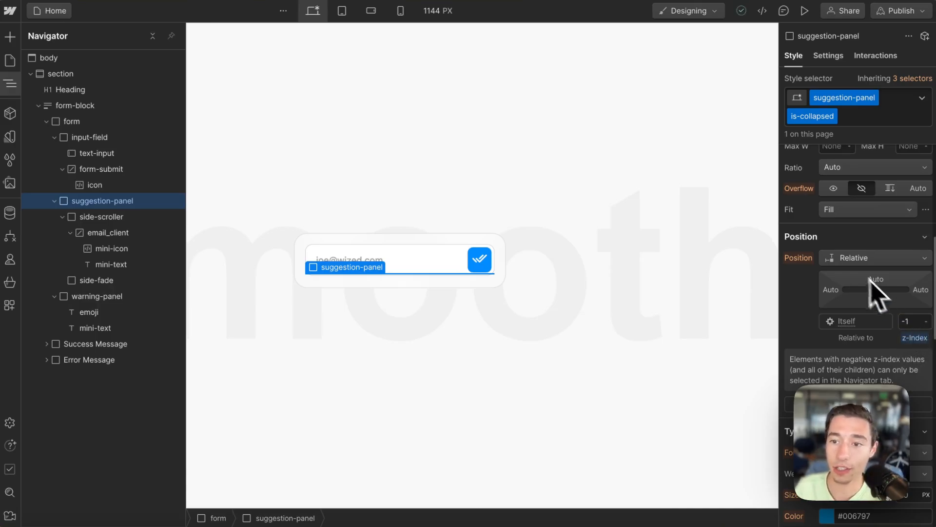
{"action": "left_click", "coordinate": [912, 321]}
{"action": "left_click_drag", "start_coordinate": [913, 321], "coordinate": [887, 323]}
{"action": "left_click", "coordinate": [893, 338]}
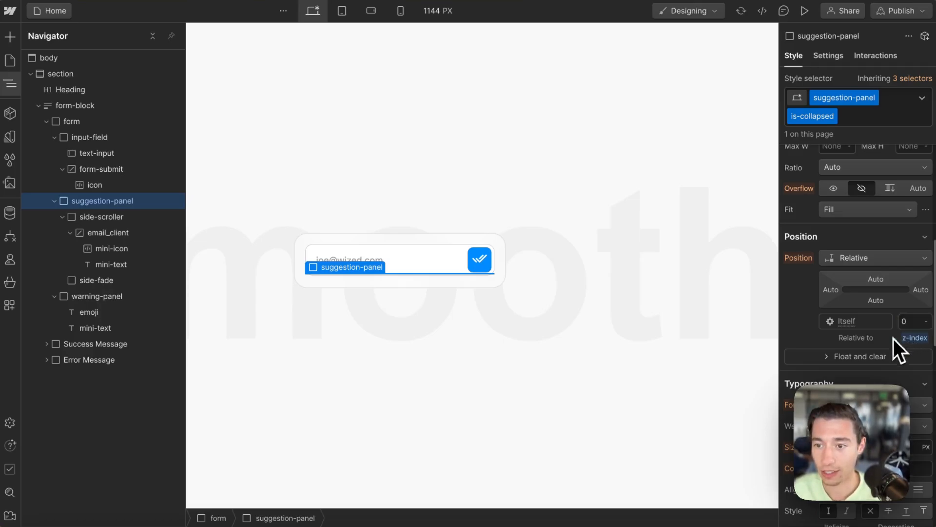
{"action": "key", "text": "super+z"}
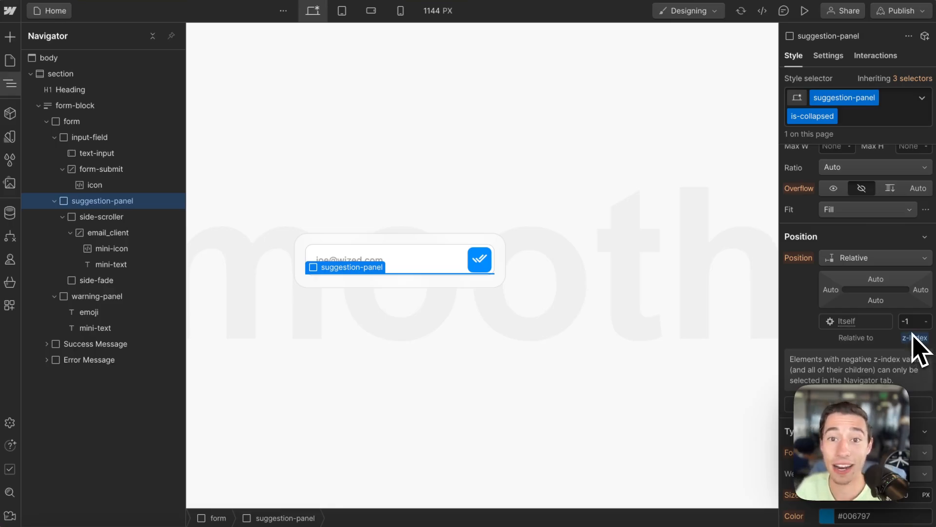
{"action": "scroll", "coordinate": [916, 348], "scroll_direction": "down", "scroll_amount": 10}
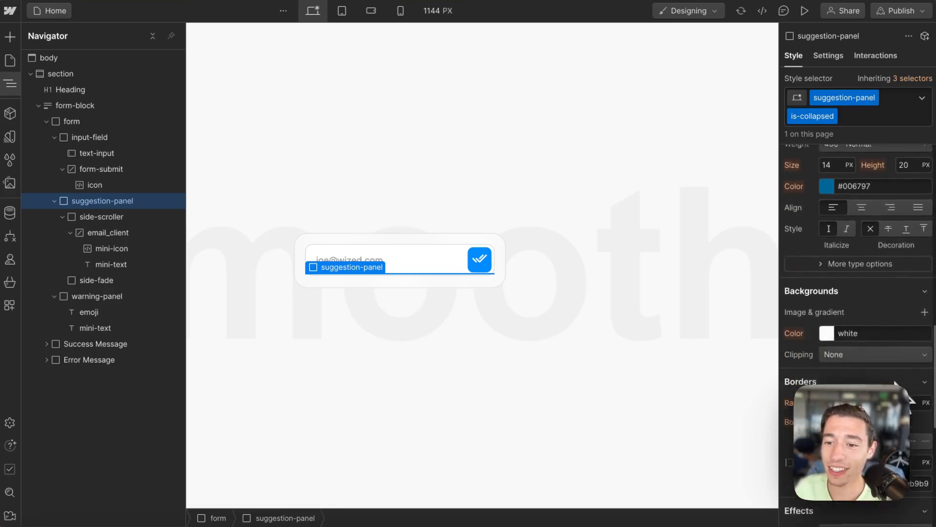
Step: Set the panel's Rotate X transform to 0deg, then back to 90deg
{"action": "scroll", "coordinate": [910, 403], "scroll_direction": "down", "scroll_amount": 3}
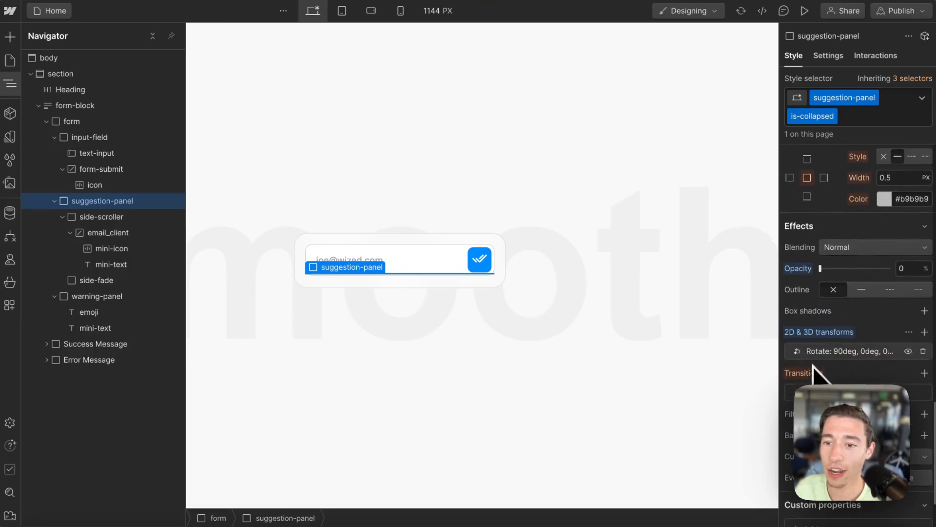
{"action": "left_click", "coordinate": [807, 352]}
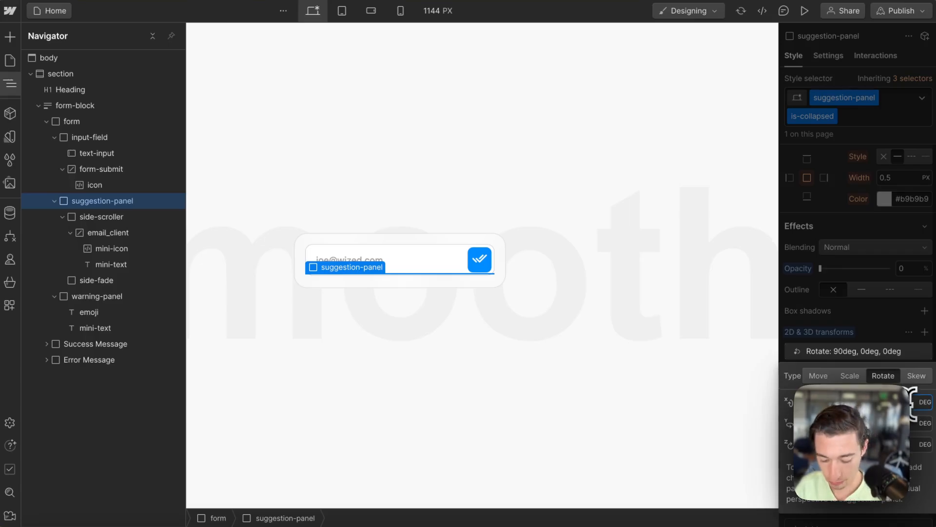
{"action": "type", "text": "0"}
{"action": "key", "text": "Return"}
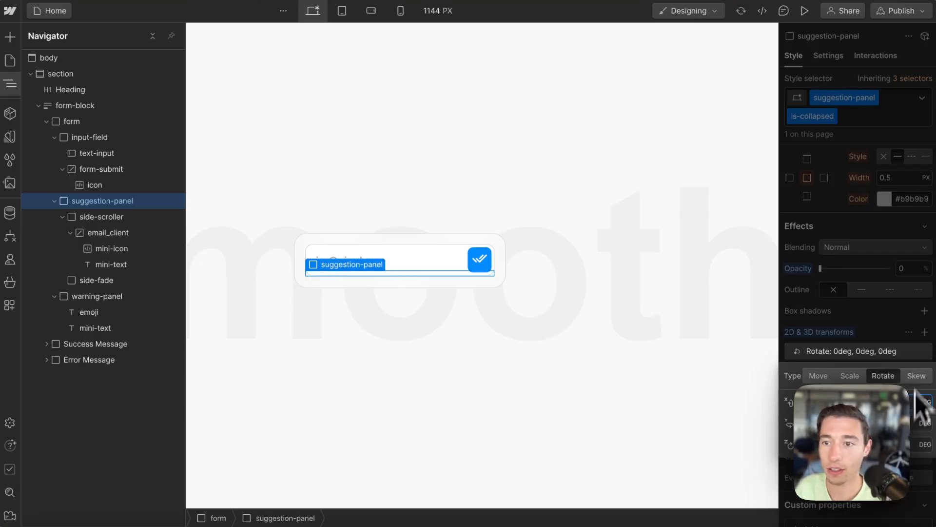
{"action": "left_click", "coordinate": [896, 288]}
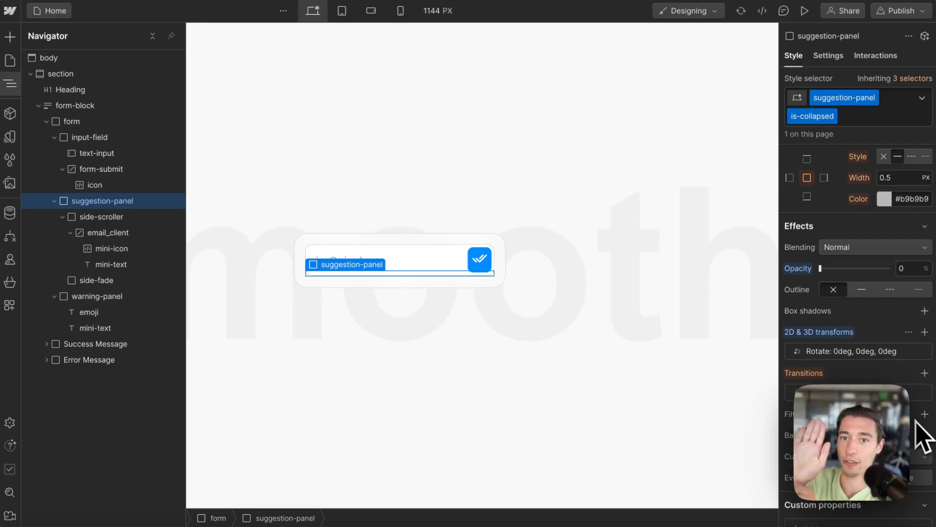
{"action": "left_click", "coordinate": [887, 355]}
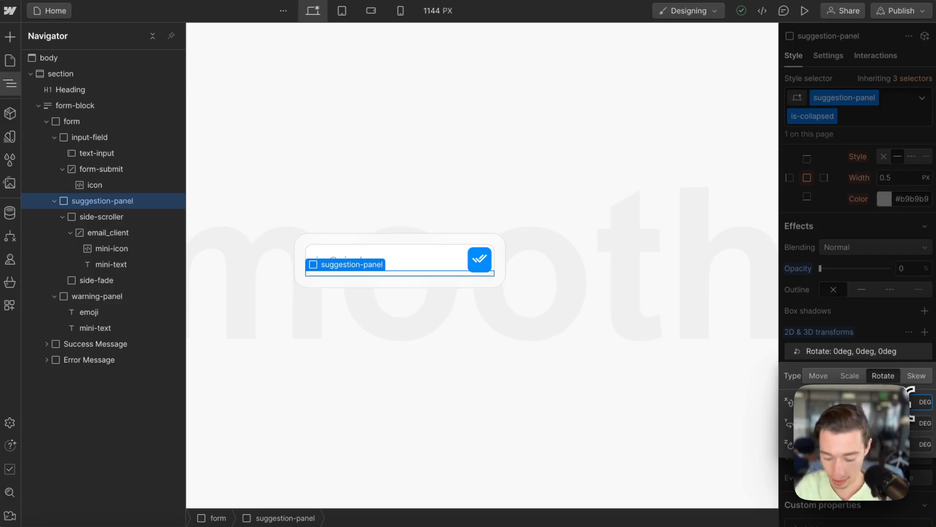
{"action": "type", "text": "90"}
{"action": "key", "text": "Return"}
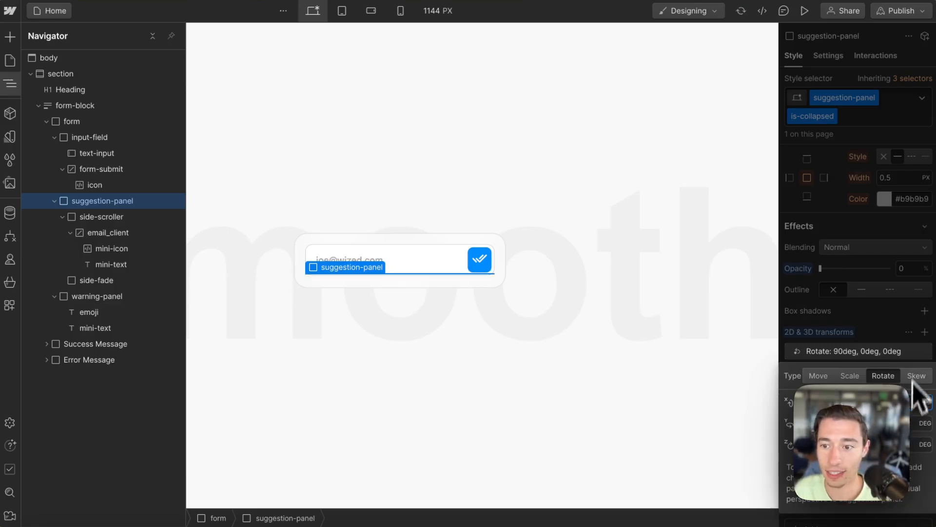
{"action": "left_click", "coordinate": [910, 336]}
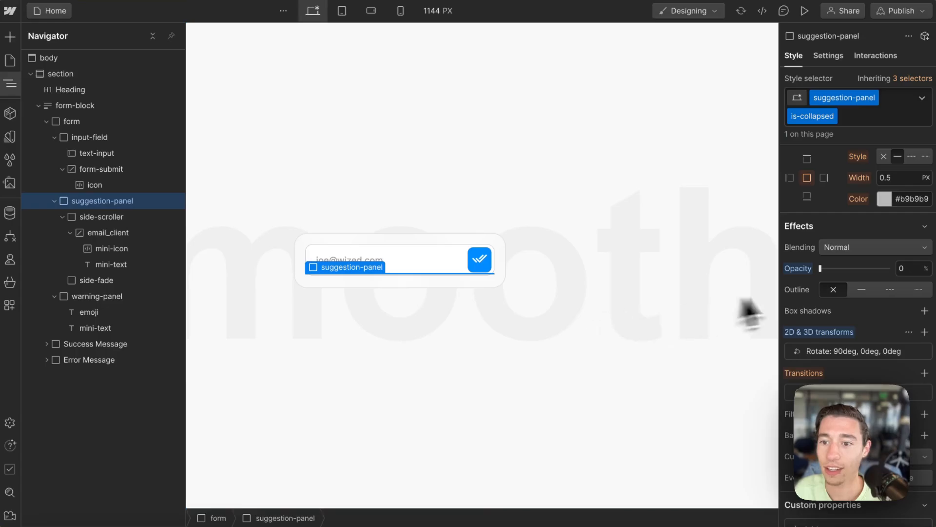
Step: Remove is-collapsed in the style selector to preview the expanded panel
{"action": "scroll", "coordinate": [899, 292], "scroll_direction": "up", "scroll_amount": 15}
{"action": "left_click", "coordinate": [861, 117]}
{"action": "key", "text": "BackSpace"}
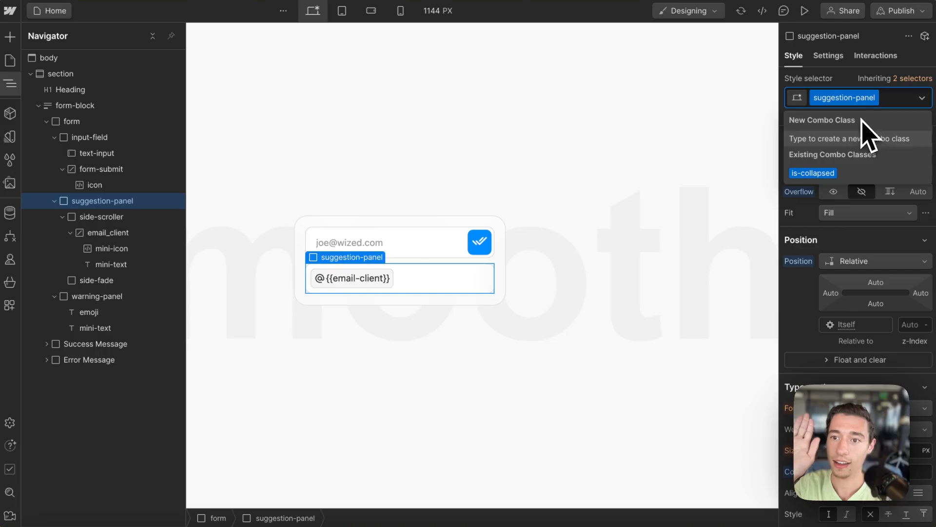
Step: Reapply is-collapsed and reset the collapsed panel's height to auto
{"action": "left_click", "coordinate": [819, 174]}
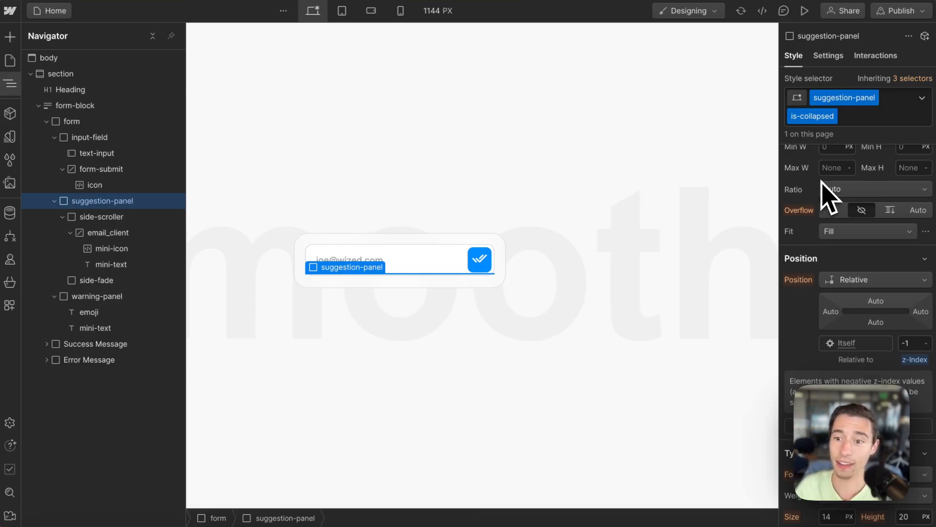
{"action": "scroll", "coordinate": [882, 312], "scroll_direction": "up", "scroll_amount": 6}
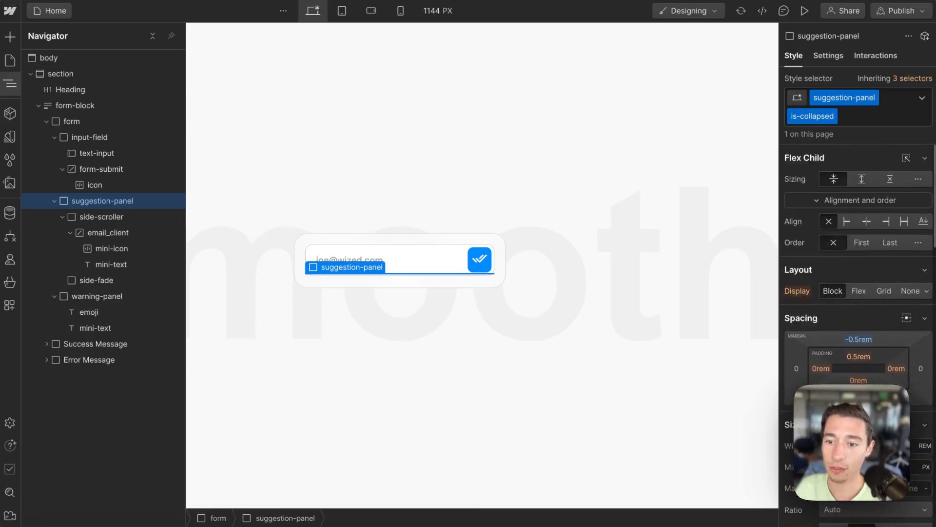
{"action": "left_click", "coordinate": [873, 446]}
{"action": "left_click", "coordinate": [877, 466]}
{"action": "scroll", "coordinate": [850, 425], "scroll_direction": "down", "scroll_amount": 5}
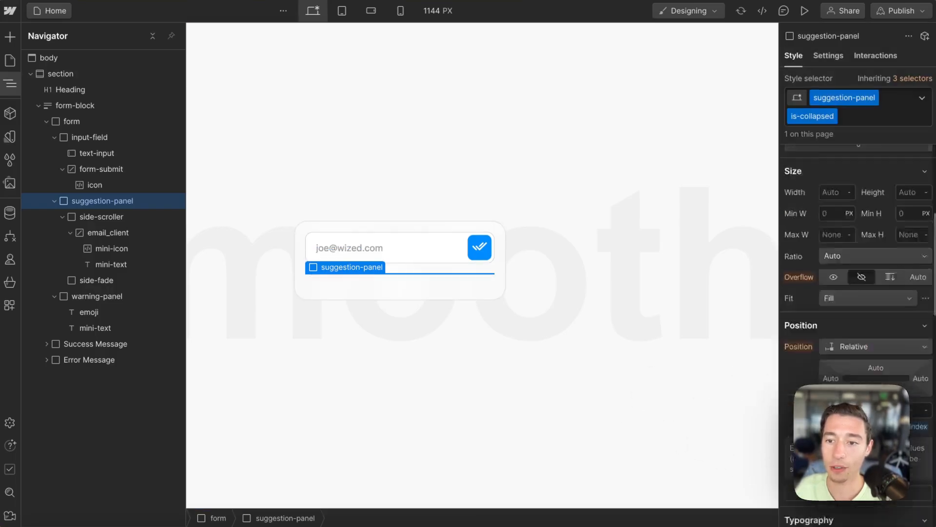
{"action": "scroll", "coordinate": [851, 425], "scroll_direction": "down", "scroll_amount": 5}
Step: Toggle is-collapsed off and on, then set the collapsed panel's height to 0
{"action": "left_click", "coordinate": [857, 117]}
{"action": "key", "text": "BackSpace"}
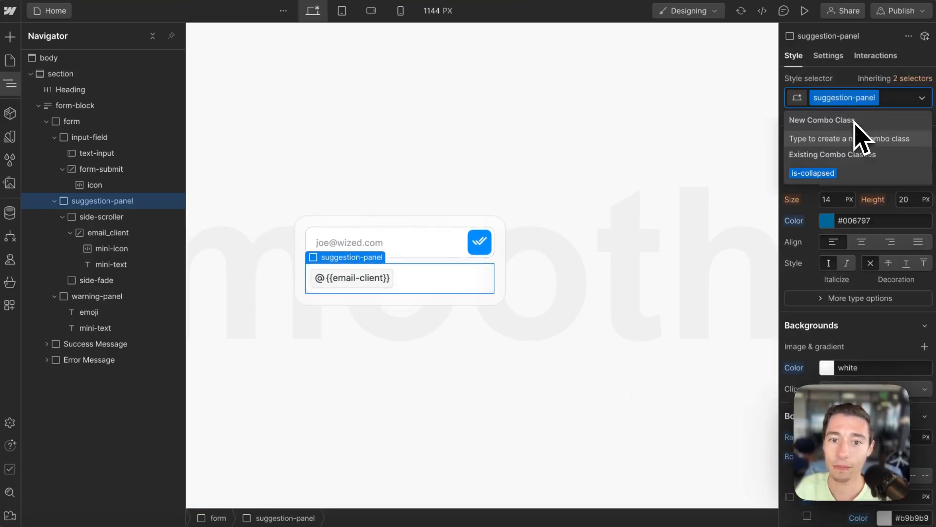
{"action": "left_click", "coordinate": [829, 174]}
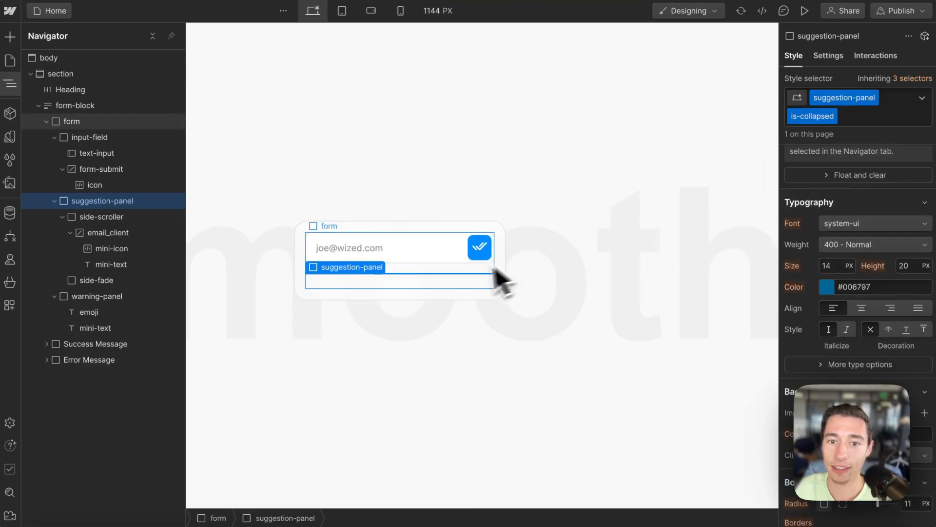
{"action": "scroll", "coordinate": [873, 317], "scroll_direction": "up", "scroll_amount": 8}
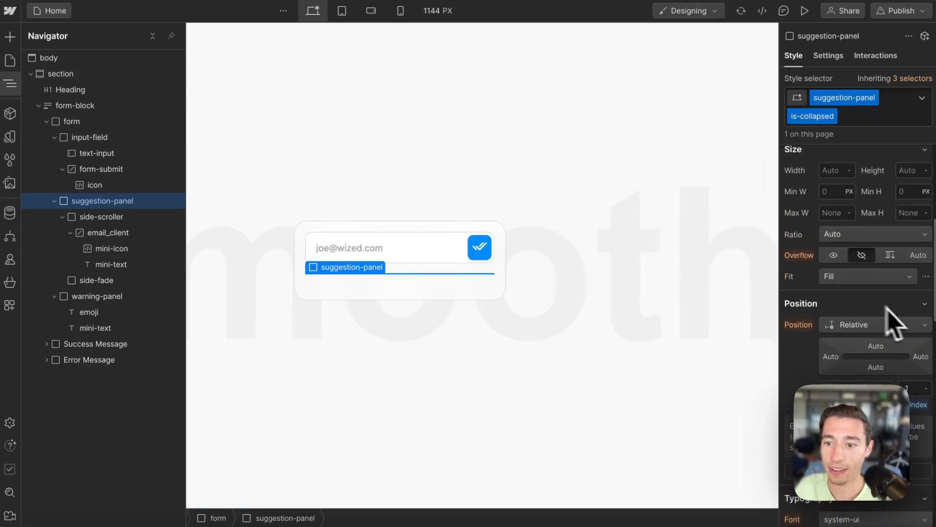
{"action": "scroll", "coordinate": [911, 380], "scroll_direction": "up", "scroll_amount": 2}
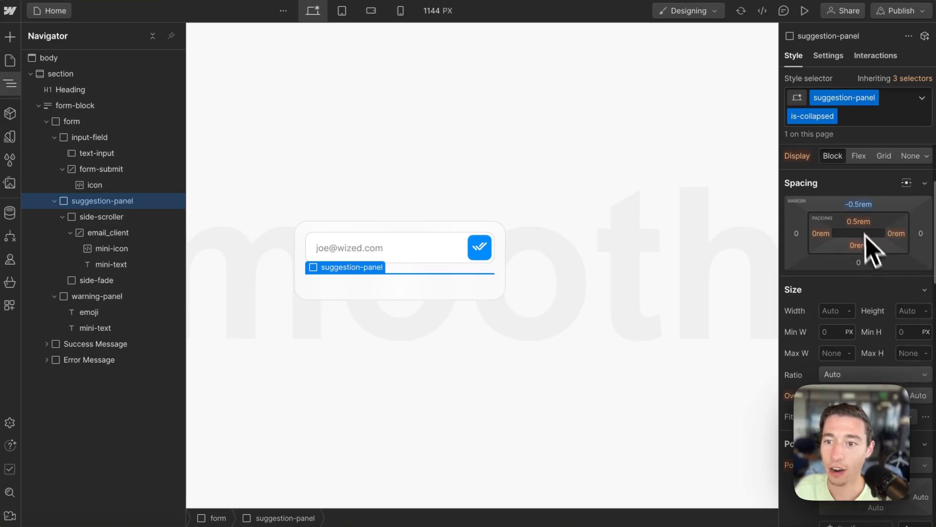
{"action": "left_click", "coordinate": [909, 312]}
{"action": "type", "text": "0"}
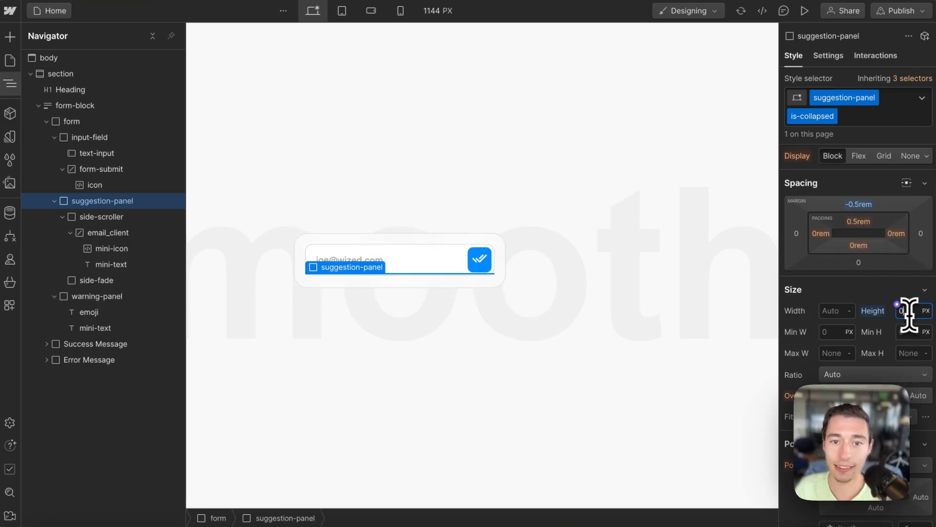
Step: Check the top margin, then toggle is-collapsed off and on, ending with it applied
{"action": "left_click", "coordinate": [867, 211]}
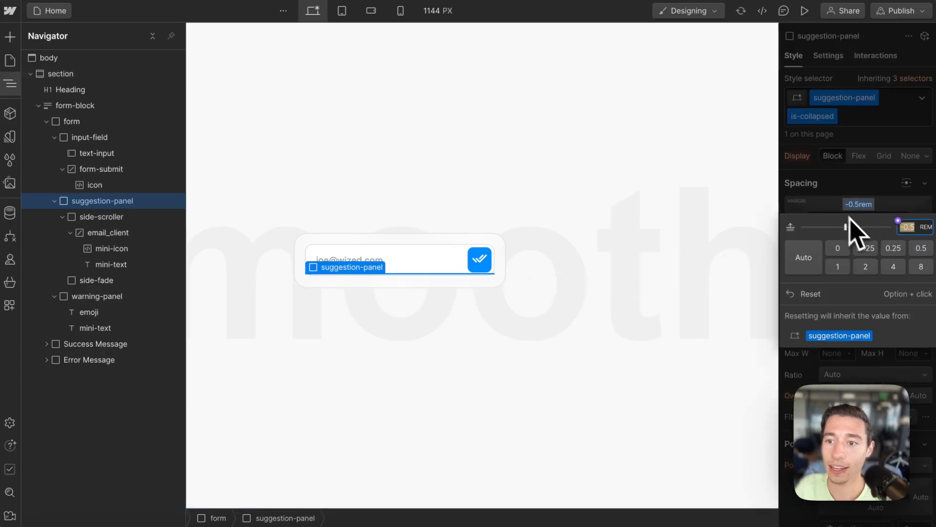
{"action": "left_click", "coordinate": [868, 178]}
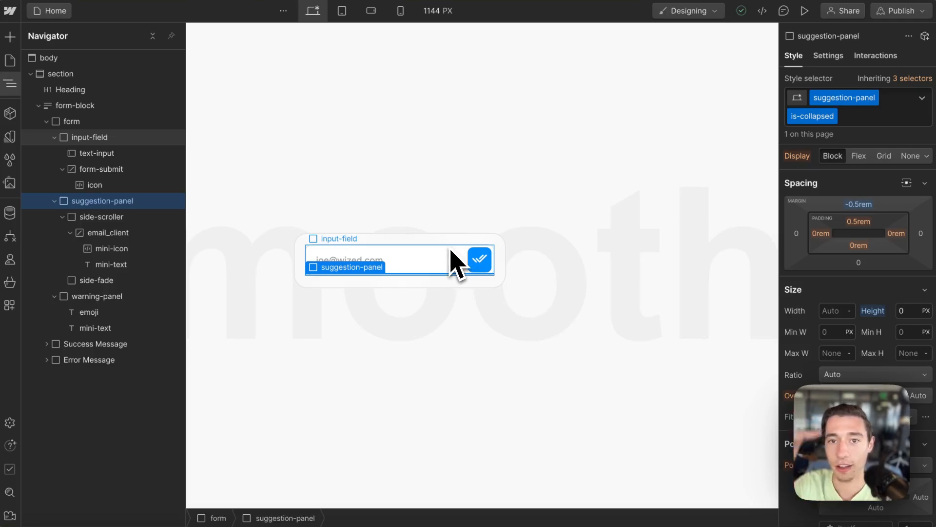
{"action": "left_click", "coordinate": [853, 120]}
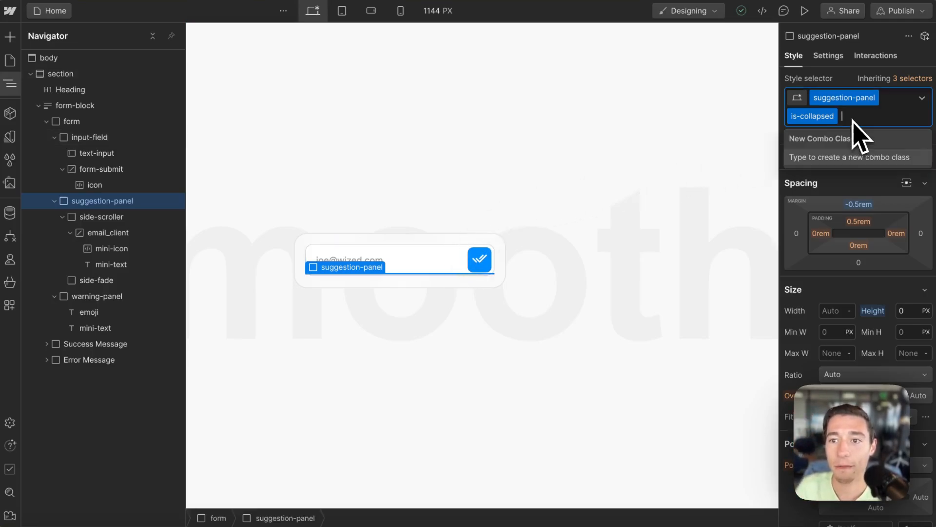
{"action": "key", "text": "BackSpace"}
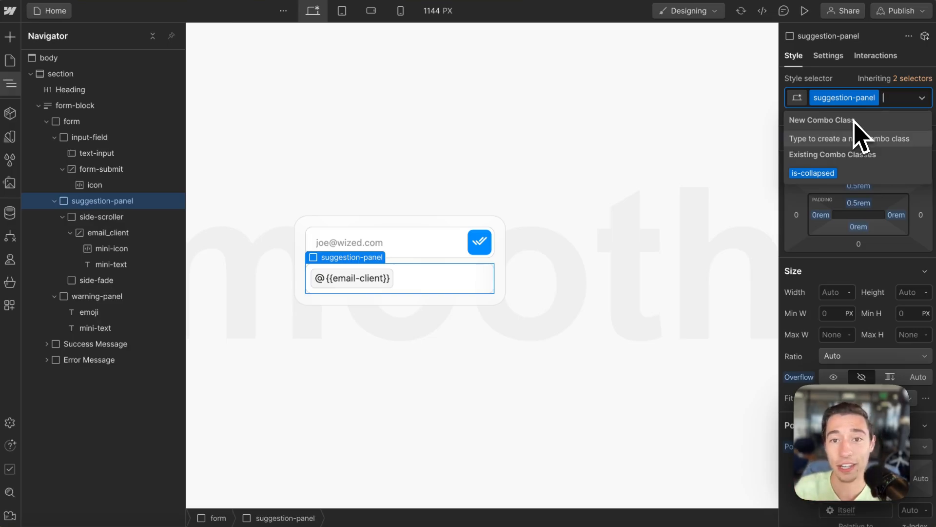
{"action": "left_click", "coordinate": [815, 179]}
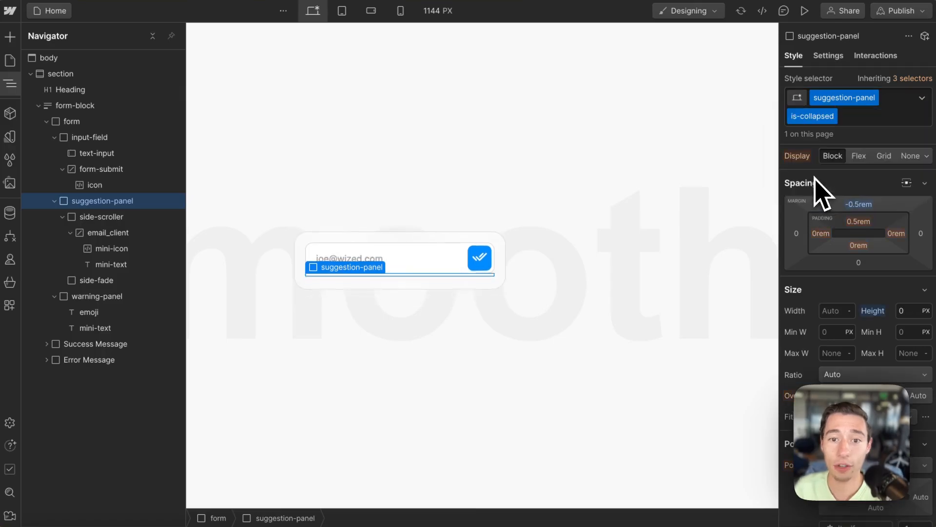
{"action": "left_click", "coordinate": [856, 123]}
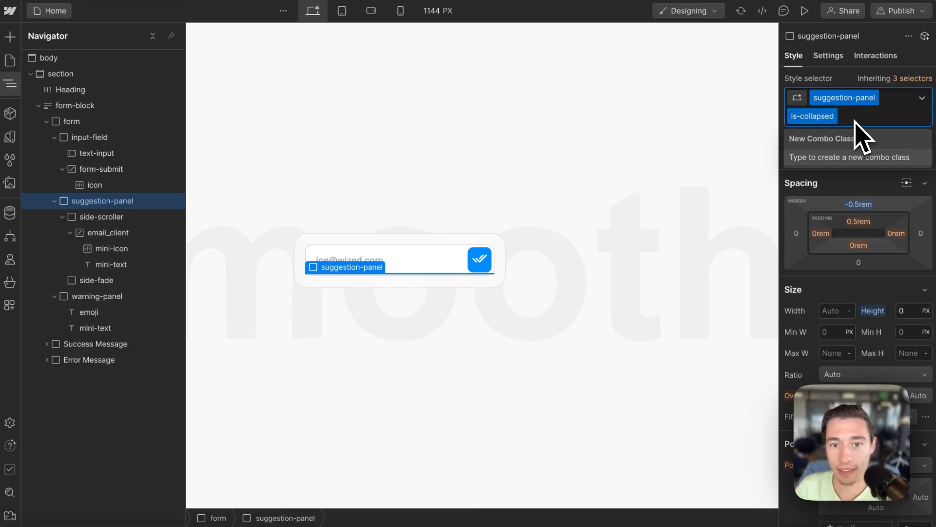
{"action": "key", "text": "BackSpace"}
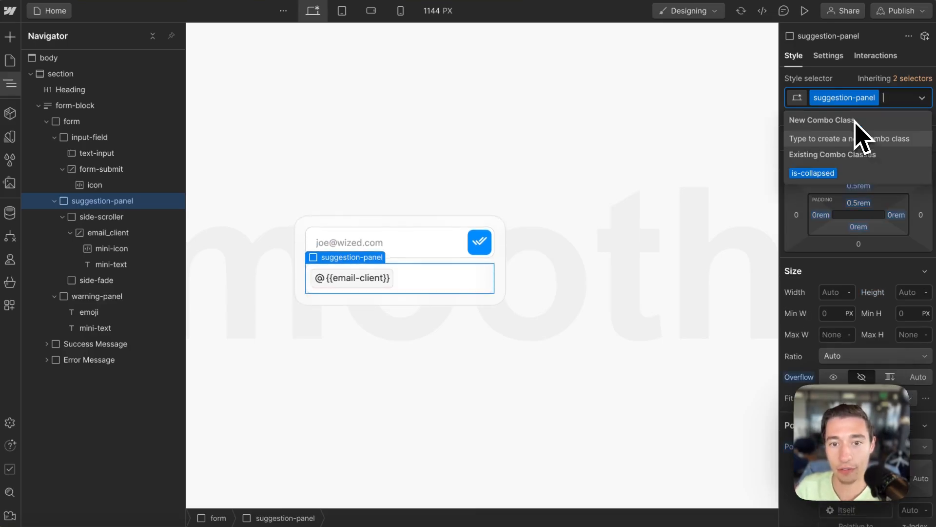
{"action": "left_click", "coordinate": [817, 176]}
Step: Toggle is-collapsed off and on and inspect the All: 450ms transition duration
{"action": "scroll", "coordinate": [836, 234], "scroll_direction": "down", "scroll_amount": 4}
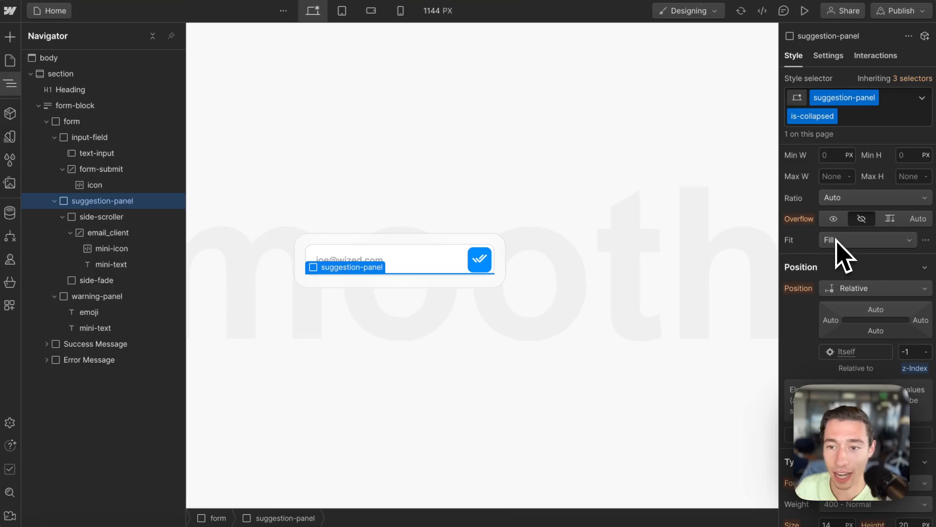
{"action": "scroll", "coordinate": [907, 370], "scroll_direction": "down", "scroll_amount": 5}
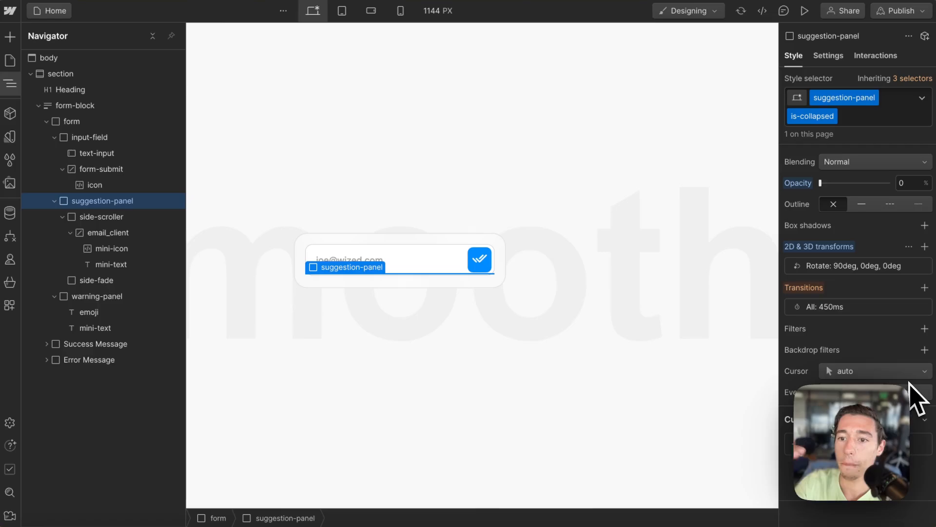
{"action": "left_click", "coordinate": [854, 122]}
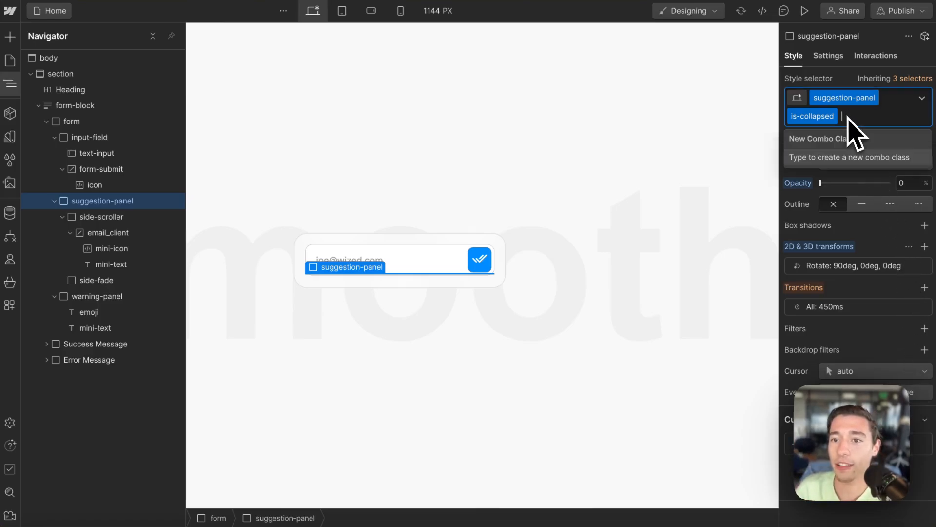
{"action": "key", "text": "BackSpace"}
{"action": "left_click", "coordinate": [824, 172]}
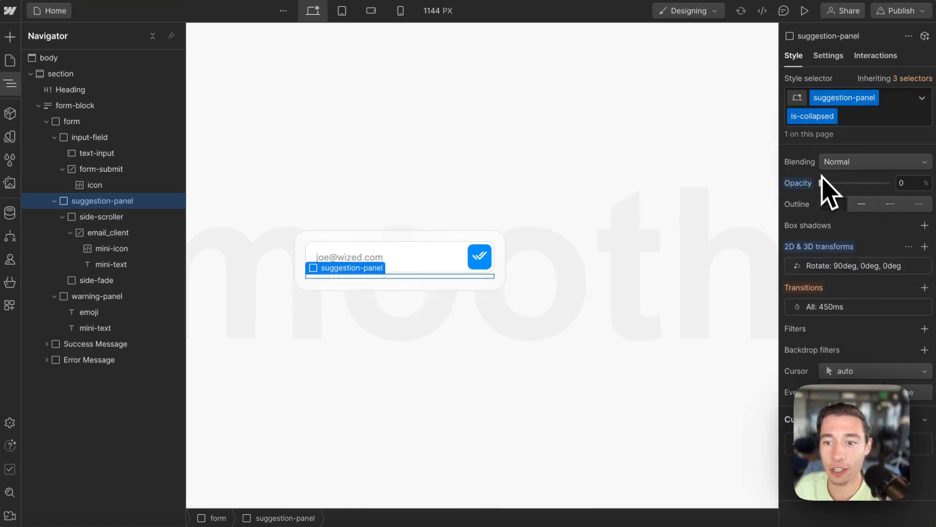
{"action": "left_click", "coordinate": [823, 308]}
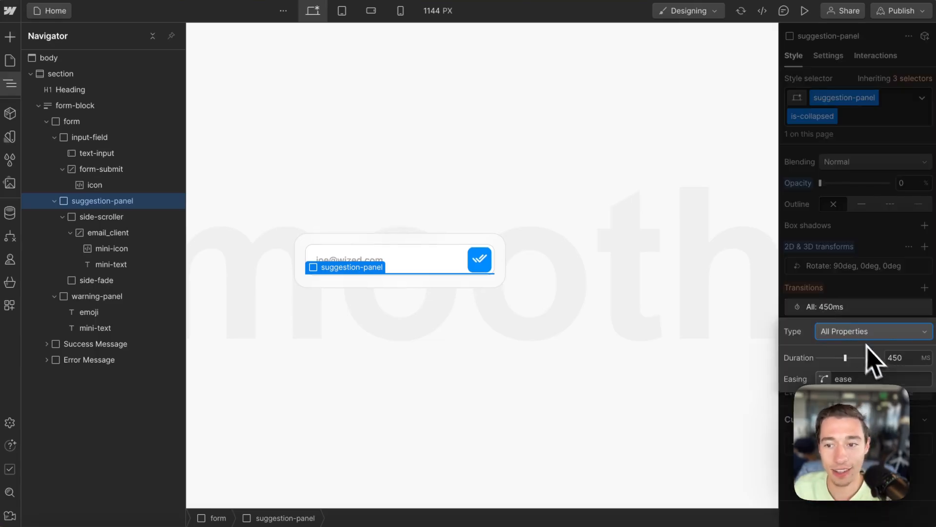
{"action": "left_click", "coordinate": [901, 357]}
{"action": "left_click", "coordinate": [871, 267]}
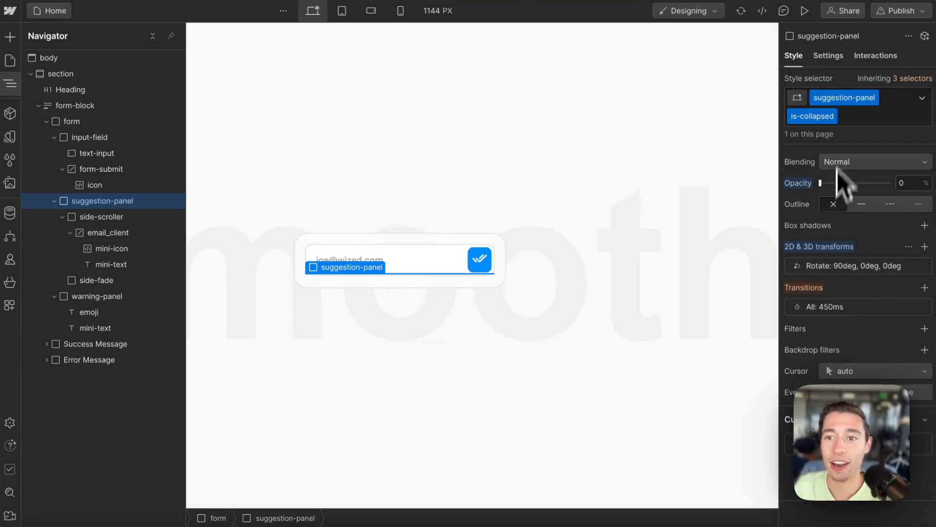
Step: Toggle is-collapsed and recheck the 450ms transition, finally leaving is-collapsed removed
{"action": "left_click", "coordinate": [856, 119]}
{"action": "key", "text": "BackSpace"}
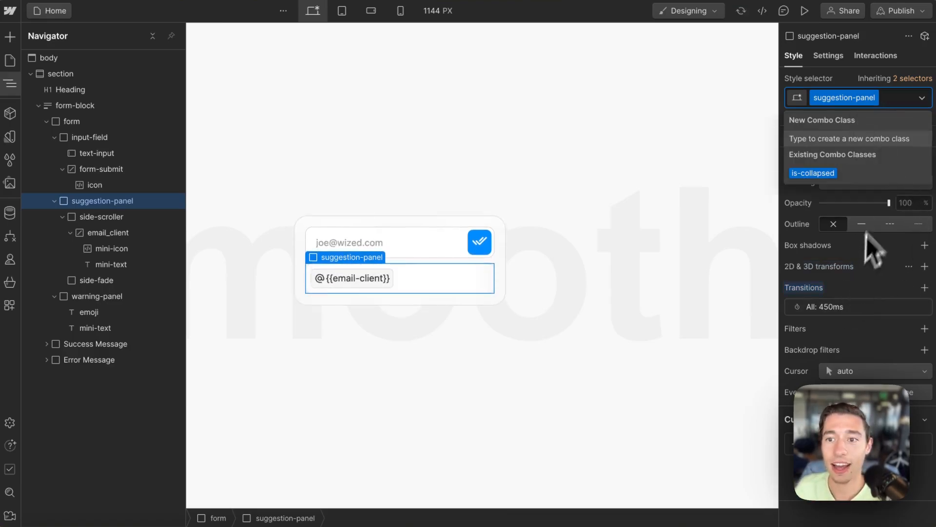
{"action": "left_click", "coordinate": [807, 173]}
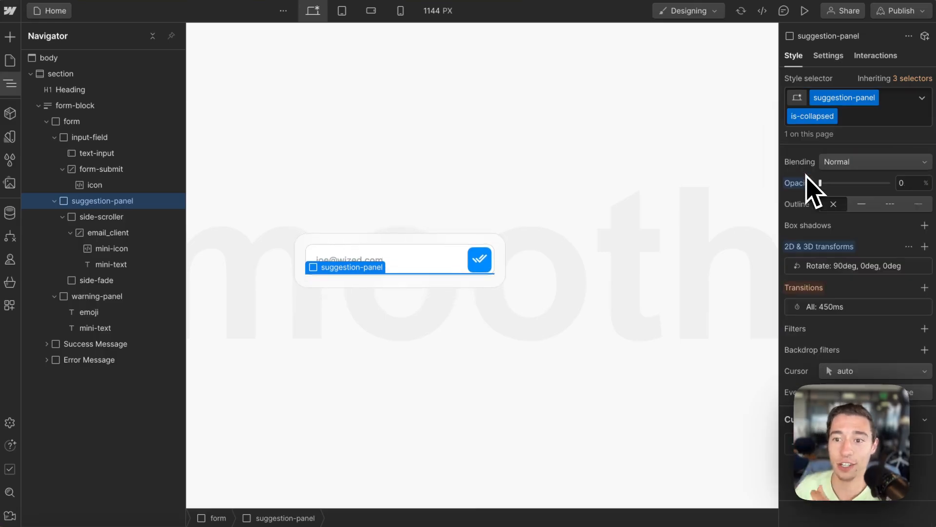
{"action": "left_click", "coordinate": [818, 308]}
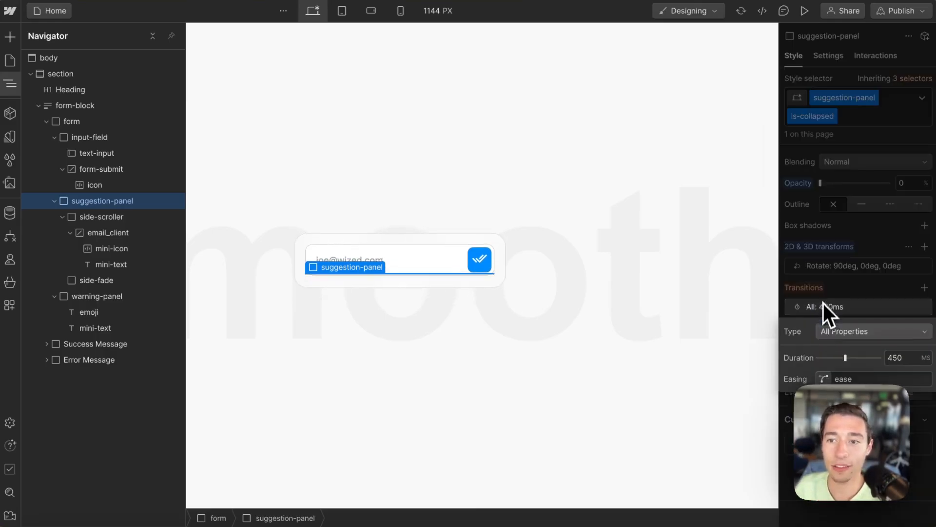
{"action": "left_click", "coordinate": [823, 303]}
{"action": "left_click", "coordinate": [849, 121]}
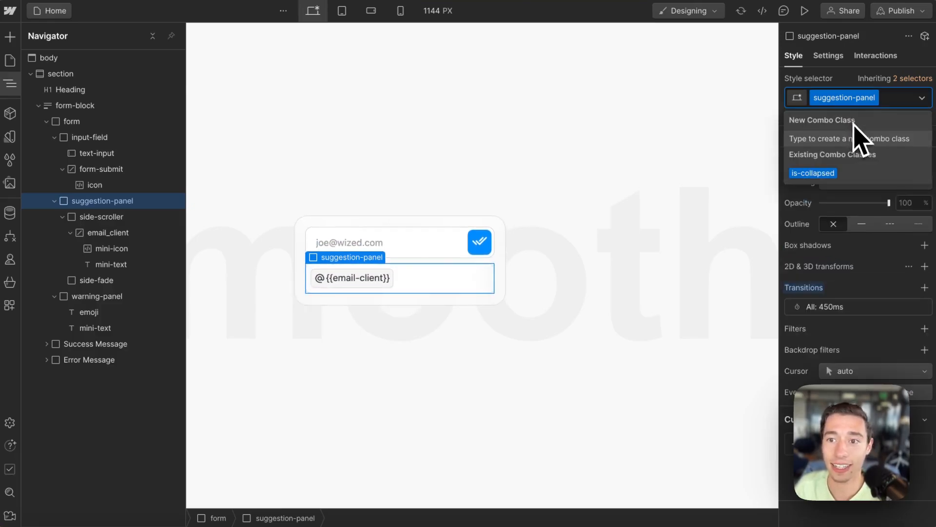
{"action": "left_click", "coordinate": [813, 173]}
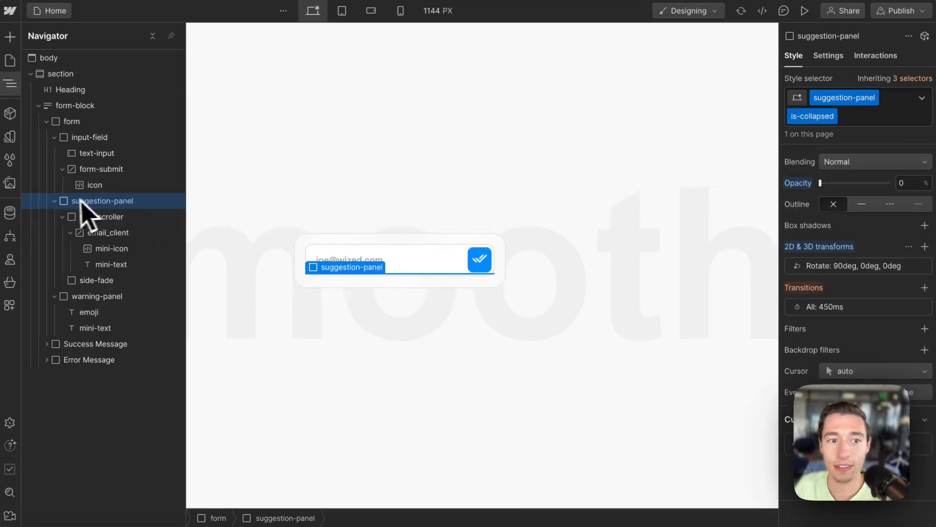
{"action": "left_click", "coordinate": [871, 121]}
{"action": "key", "text": "BackSpace"}
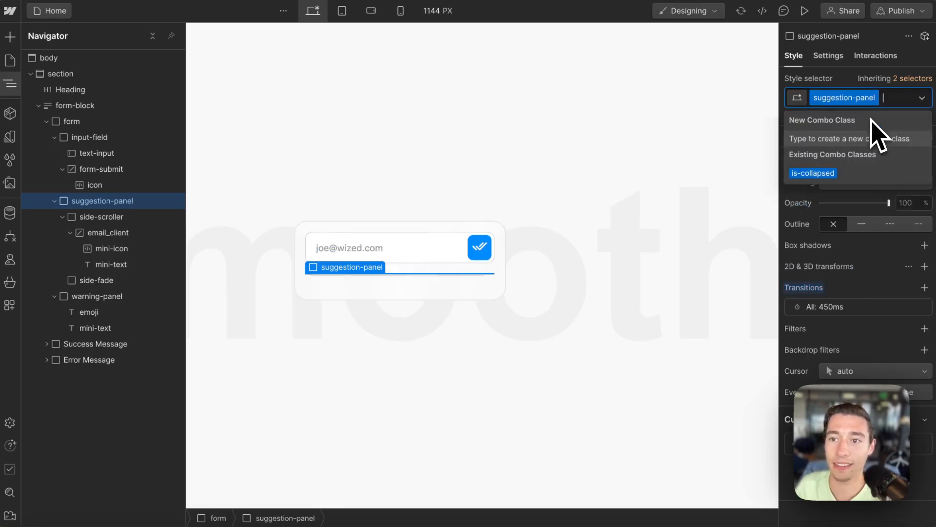
{"action": "left_click", "coordinate": [92, 216]}
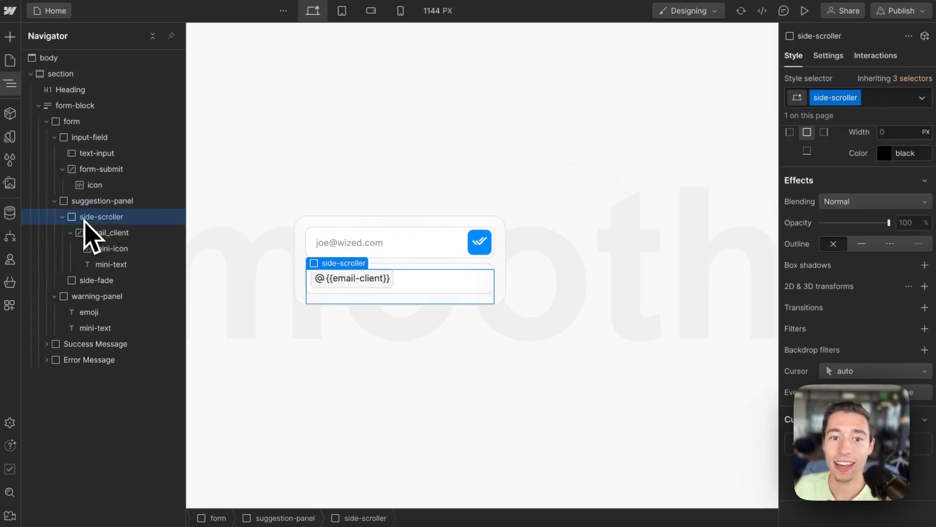
{"action": "scroll", "coordinate": [429, 288], "scroll_direction": "right", "scroll_amount": 1}
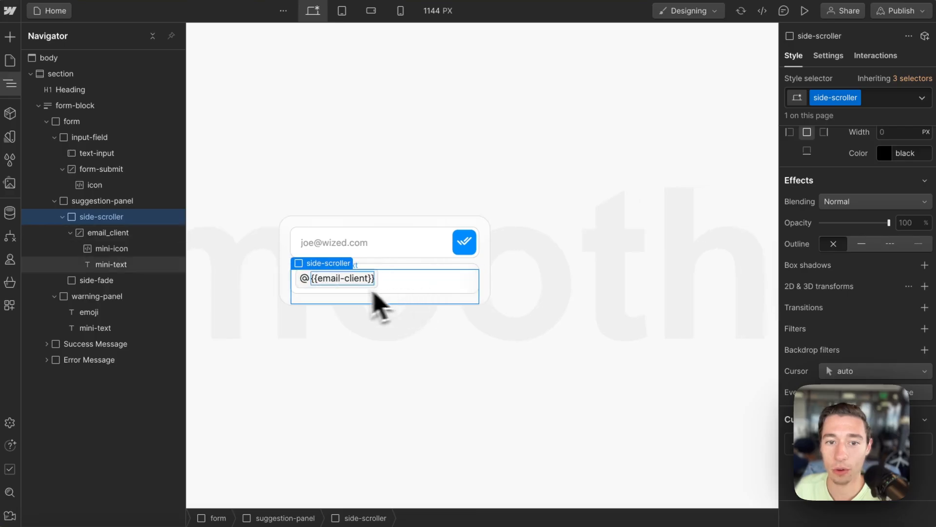
{"action": "scroll", "coordinate": [873, 253], "scroll_direction": "up", "scroll_amount": 10}
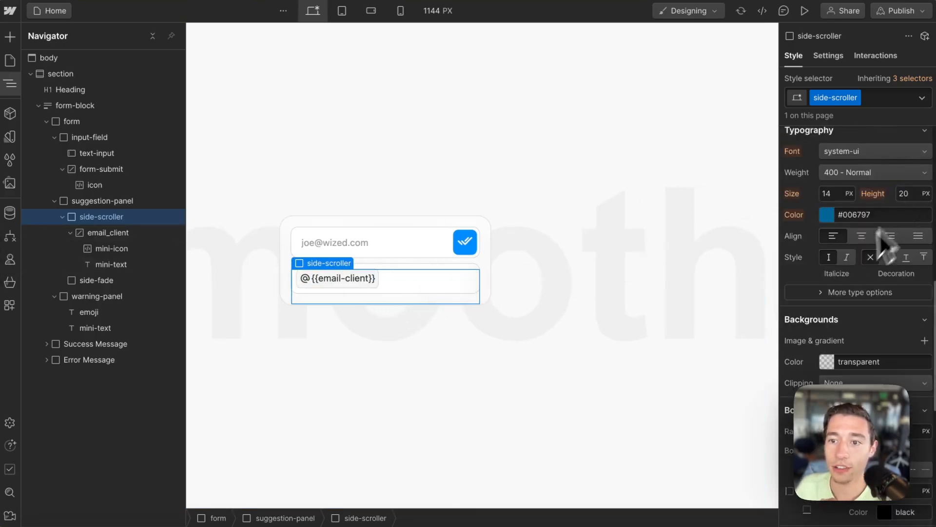
{"action": "scroll", "coordinate": [859, 283], "scroll_direction": "up", "scroll_amount": 3}
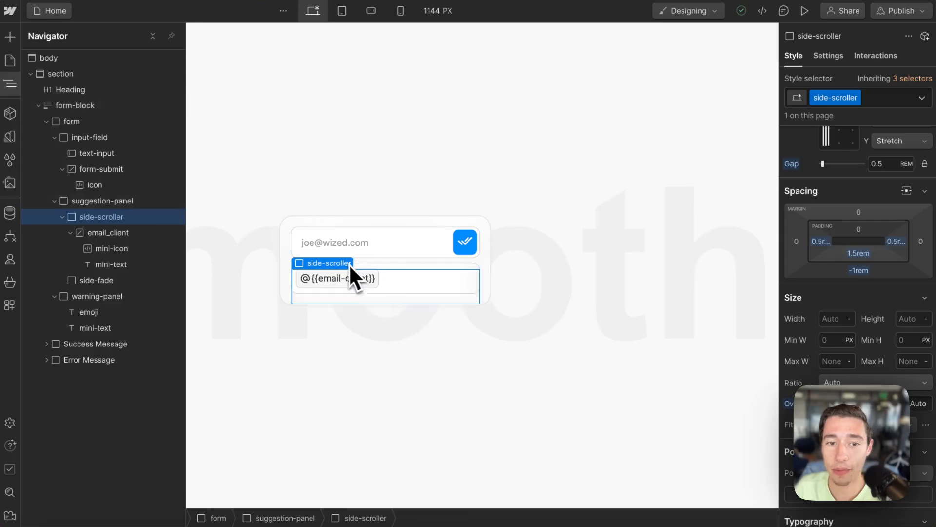
{"action": "left_click", "coordinate": [338, 250]}
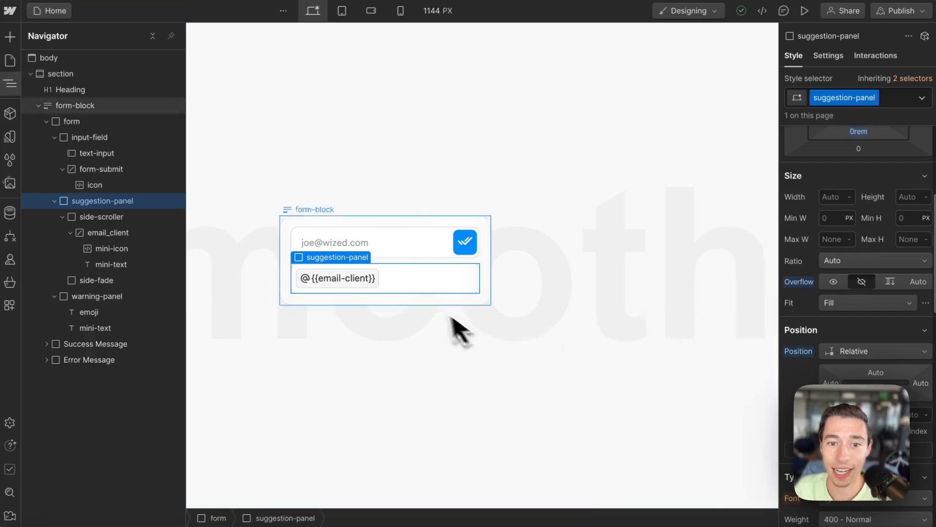
{"action": "key", "text": "z"}
{"action": "left_click", "coordinate": [427, 284]}
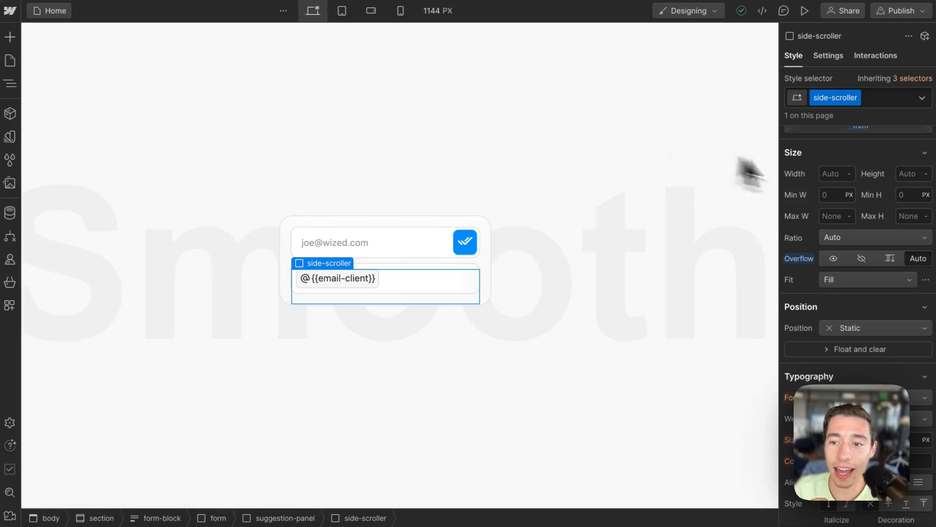
{"action": "scroll", "coordinate": [925, 265], "scroll_direction": "up", "scroll_amount": 1}
{"action": "scroll", "coordinate": [925, 273], "scroll_direction": "up", "scroll_amount": 1}
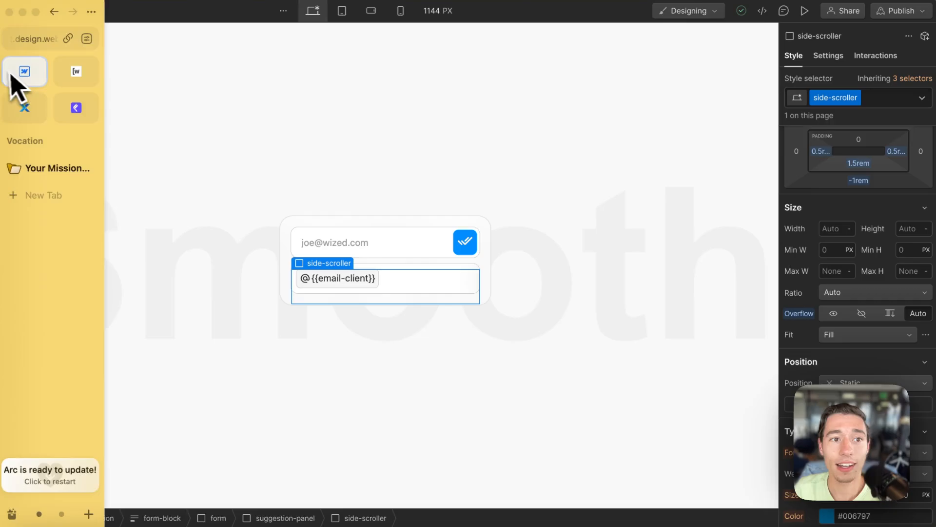
{"action": "left_click", "coordinate": [7, 88]}
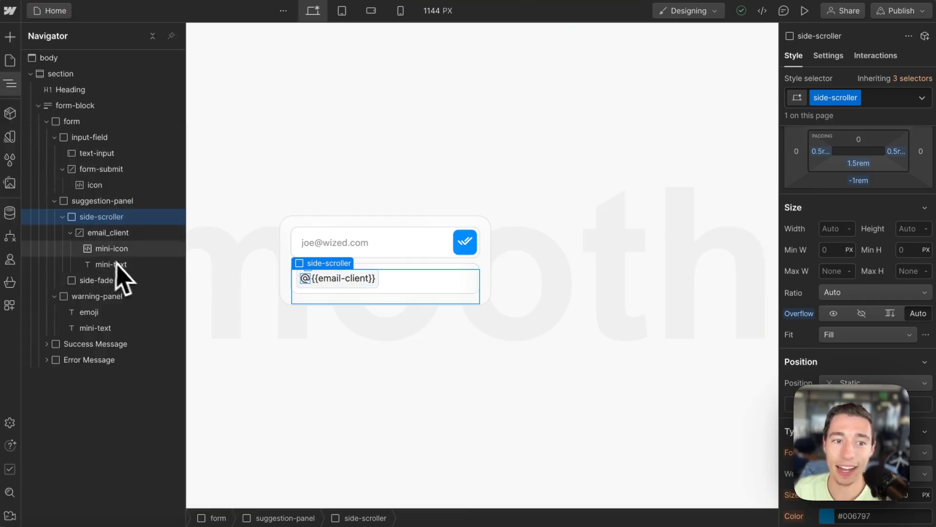
{"action": "left_click", "coordinate": [104, 236]}
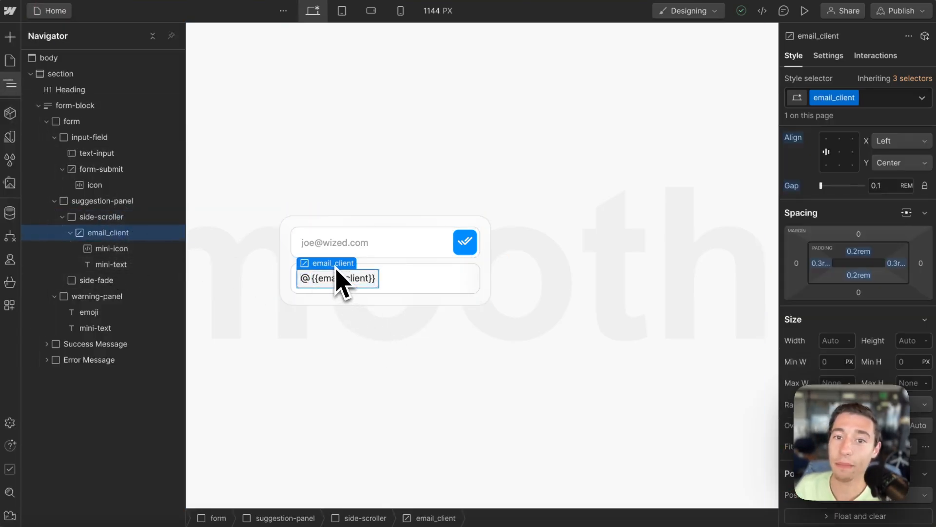
Step: Open and close the email_client chip's custom attribute in element settings
{"action": "left_click", "coordinate": [827, 56]}
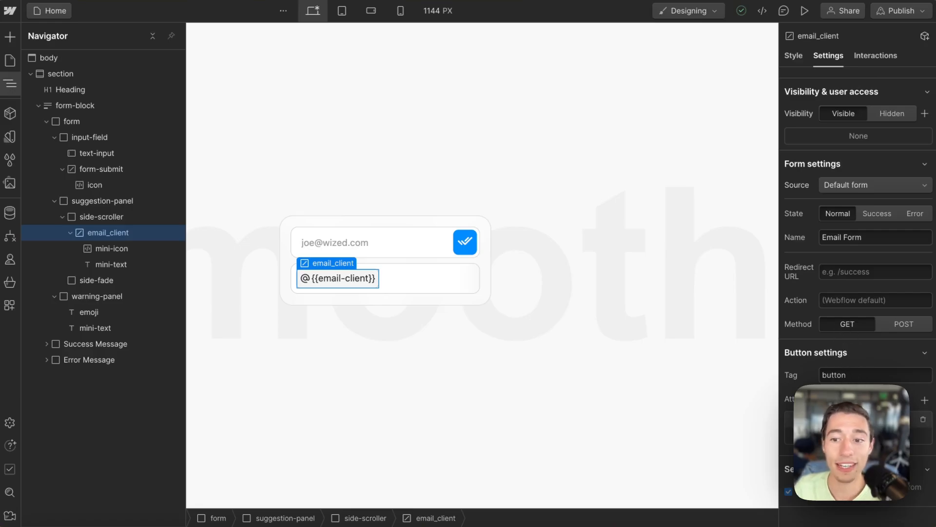
{"action": "left_click", "coordinate": [852, 421]}
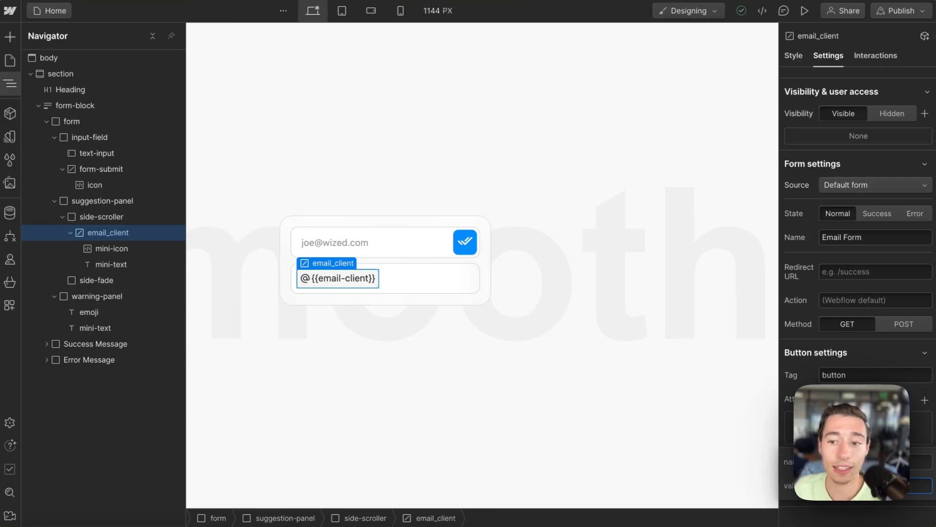
{"action": "key", "text": "Escape"}
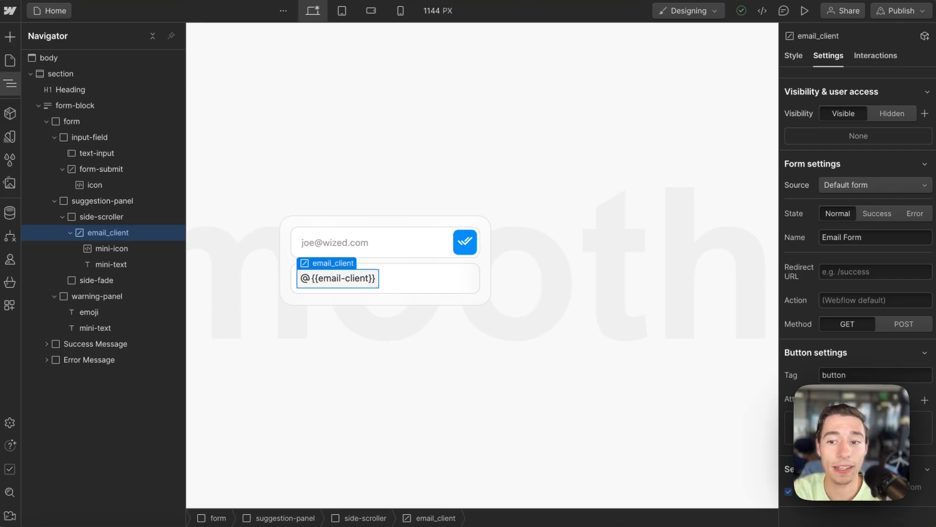
Step: Review suggestion-panel's custom attribute, then select the email text input
{"action": "left_click", "coordinate": [476, 290]}
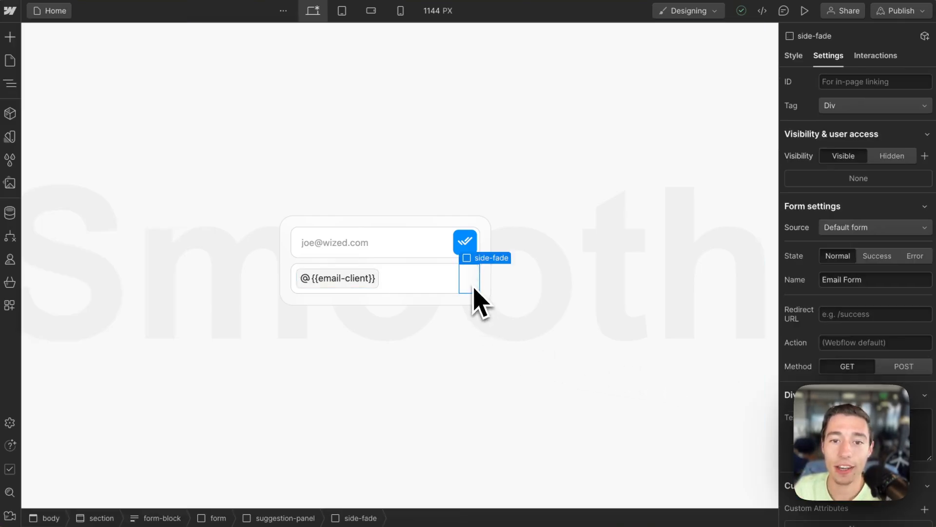
{"action": "left_click", "coordinate": [451, 277]}
{"action": "left_click", "coordinate": [336, 262]}
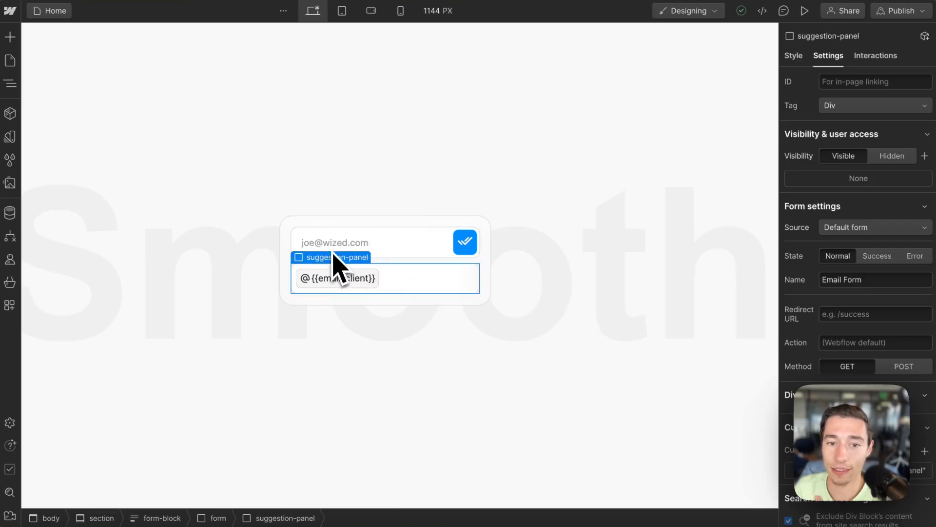
{"action": "scroll", "coordinate": [836, 329], "scroll_direction": "down", "scroll_amount": 2}
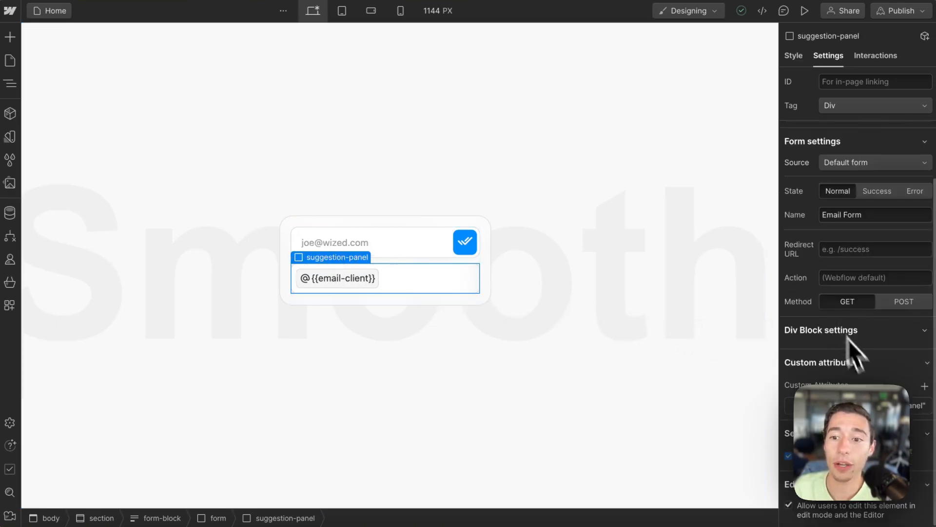
{"action": "left_click", "coordinate": [857, 405]}
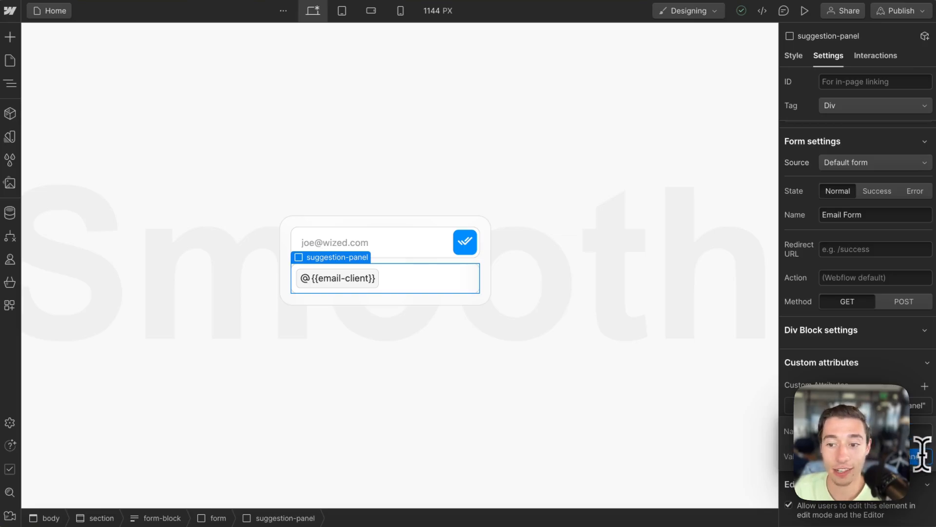
{"action": "left_click", "coordinate": [866, 383]}
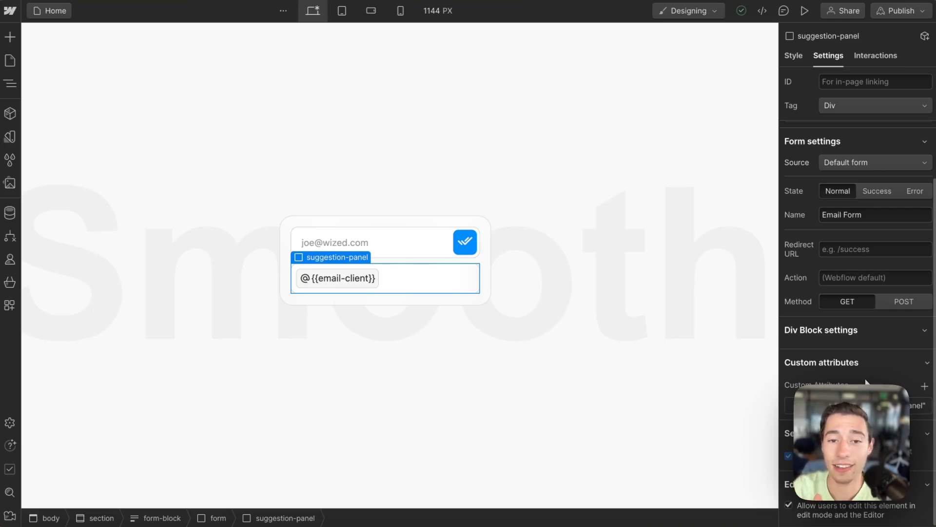
{"action": "left_click", "coordinate": [402, 246]}
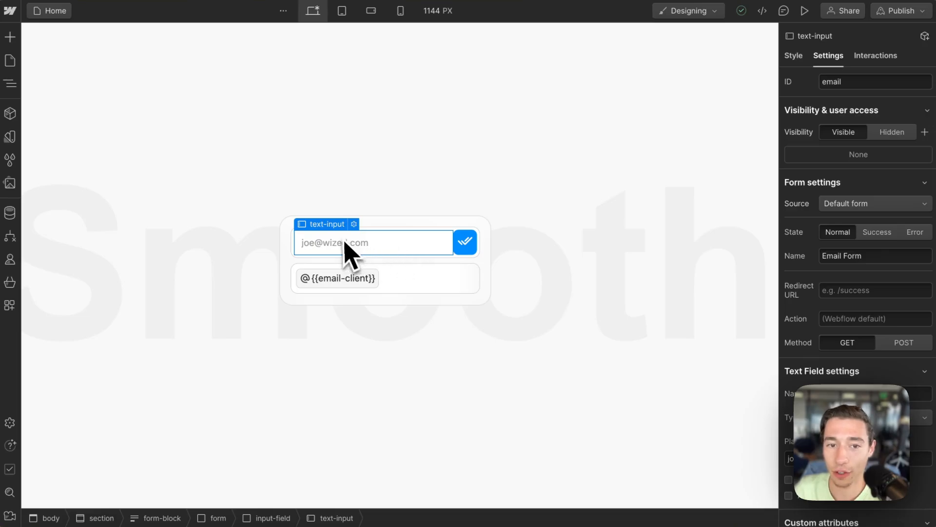
{"action": "scroll", "coordinate": [872, 378], "scroll_direction": "down", "scroll_amount": 3}
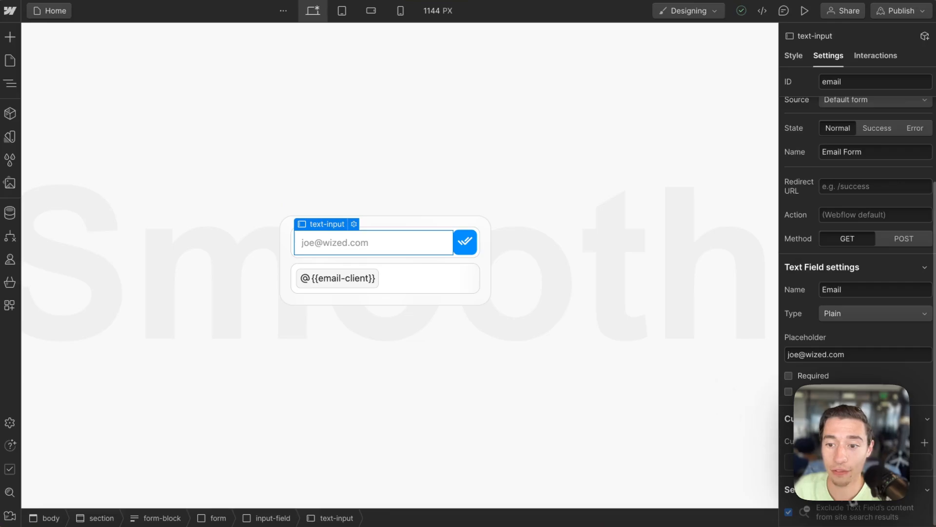
{"action": "left_click", "coordinate": [850, 462]}
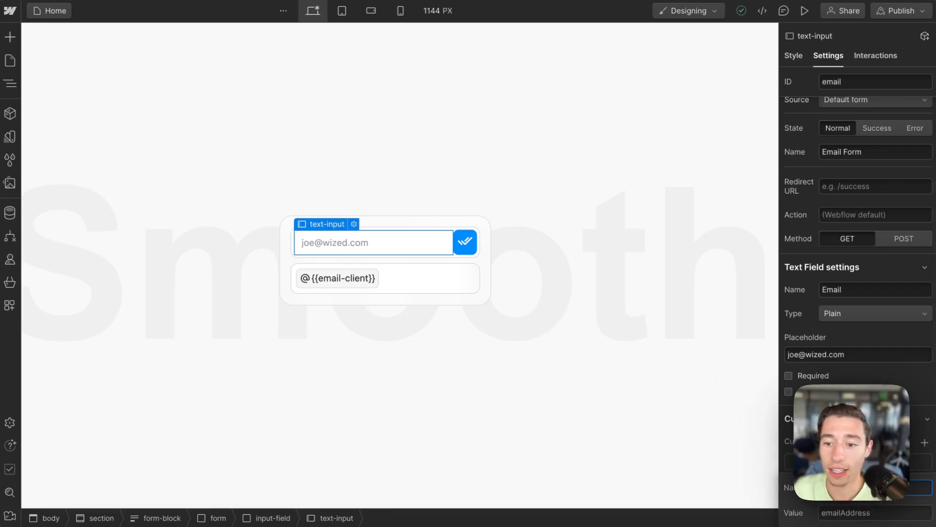
{"action": "left_click_drag", "start_coordinate": [845, 517], "coordinate": [778, 516]}
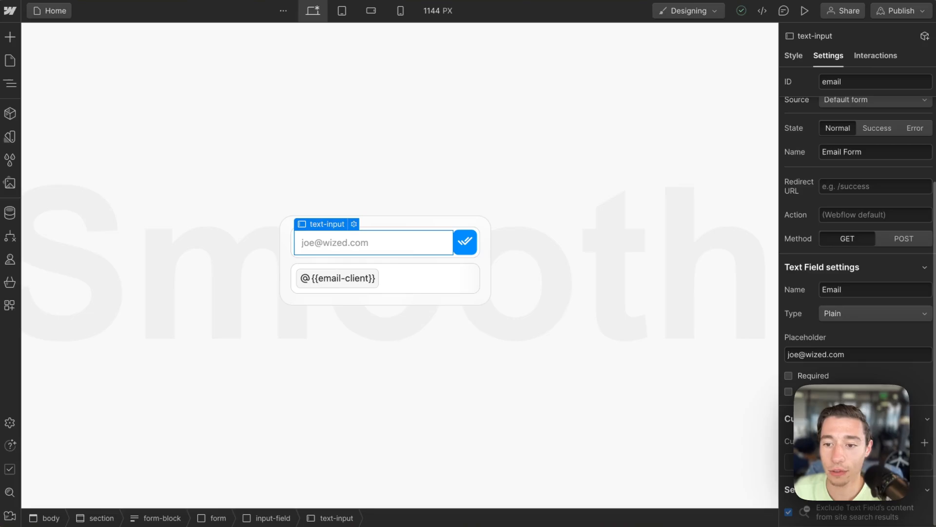
{"action": "scroll", "coordinate": [853, 414], "scroll_direction": "up", "scroll_amount": 2}
{"action": "scroll", "coordinate": [853, 415], "scroll_direction": "down", "scroll_amount": 2}
{"action": "left_click", "coordinate": [851, 461]}
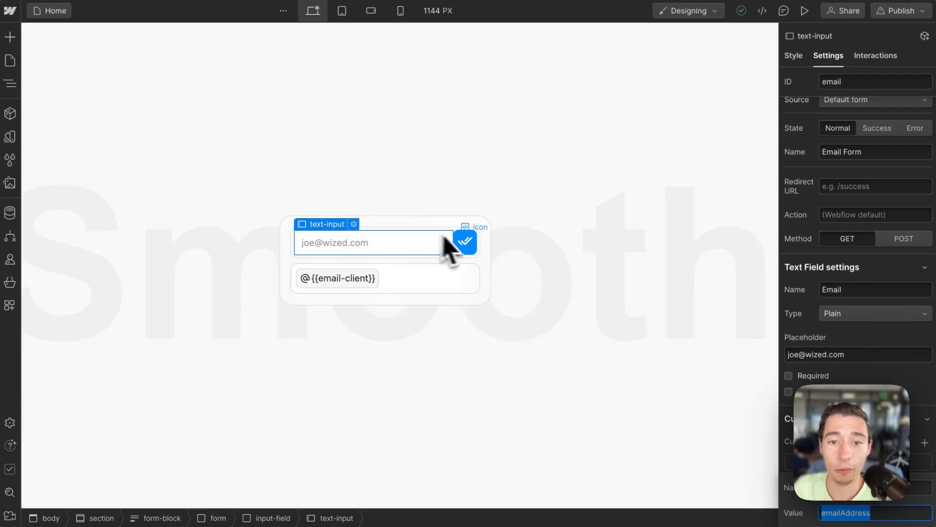
{"action": "left_click", "coordinate": [476, 253]}
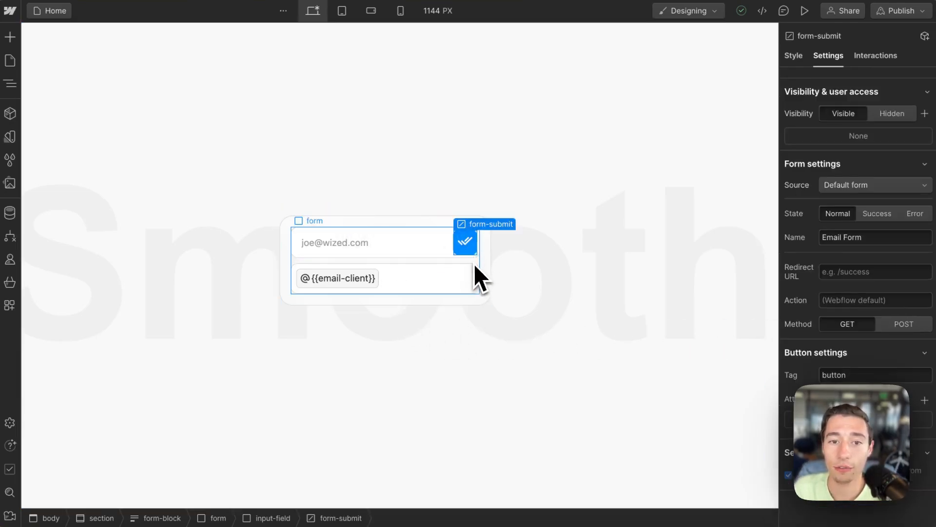
{"action": "left_click", "coordinate": [475, 271]}
{"action": "left_click", "coordinate": [925, 394]}
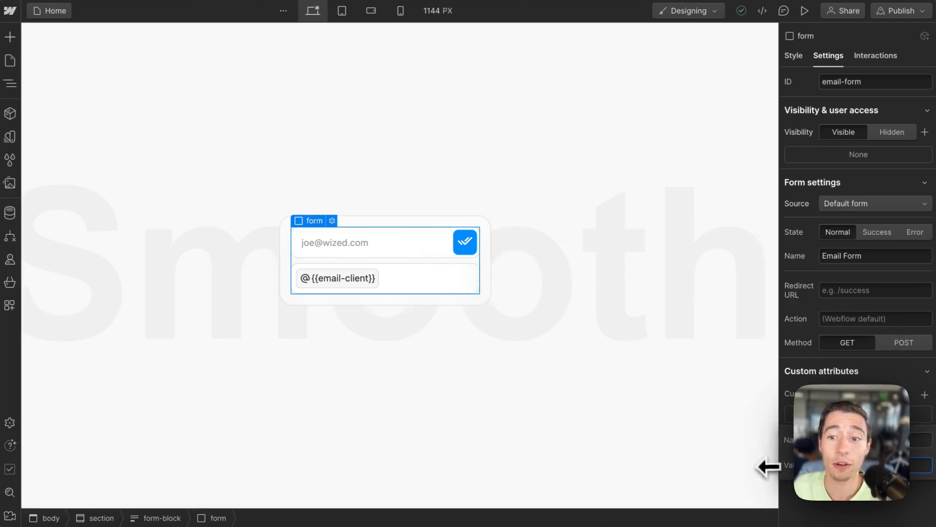
{"action": "left_click", "coordinate": [427, 285]}
{"action": "left_click", "coordinate": [405, 267]}
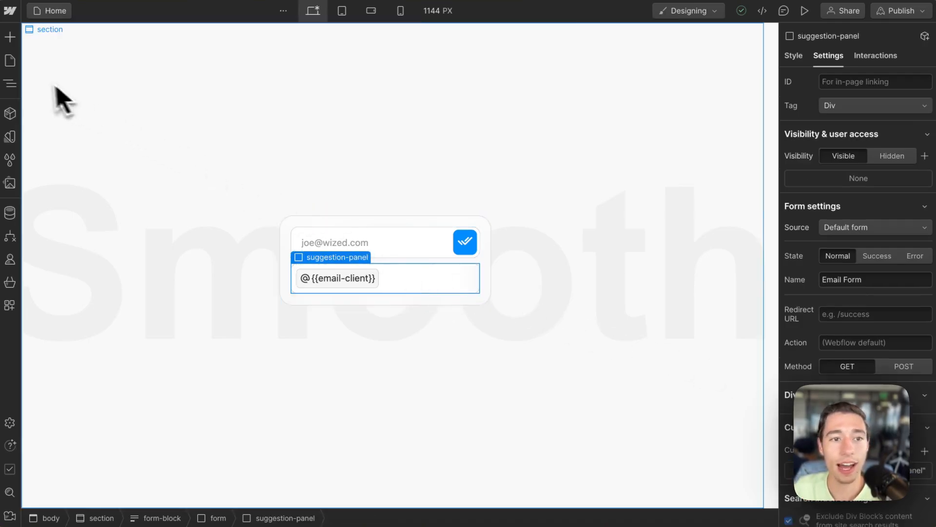
{"action": "left_click", "coordinate": [10, 83]}
{"action": "left_click", "coordinate": [352, 286]}
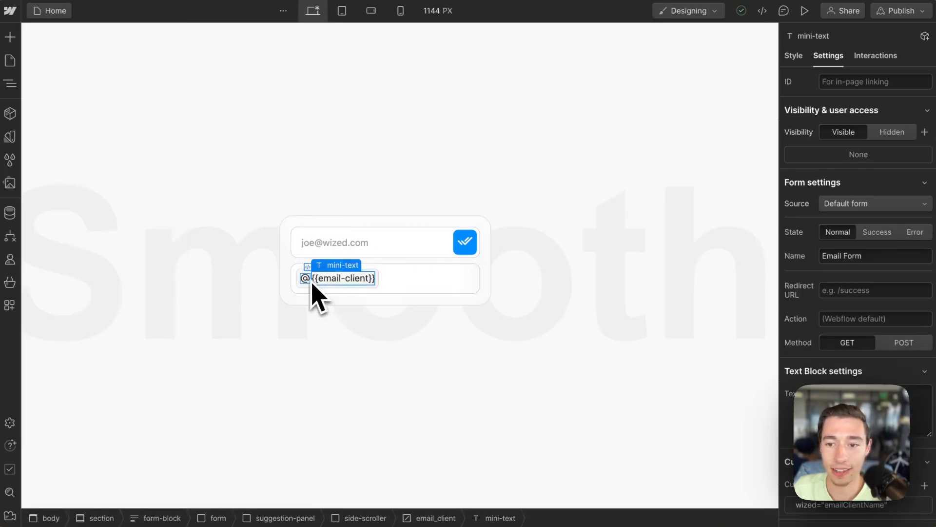
{"action": "scroll", "coordinate": [858, 219], "scroll_direction": "down", "scroll_amount": 2}
{"action": "left_click", "coordinate": [852, 405]}
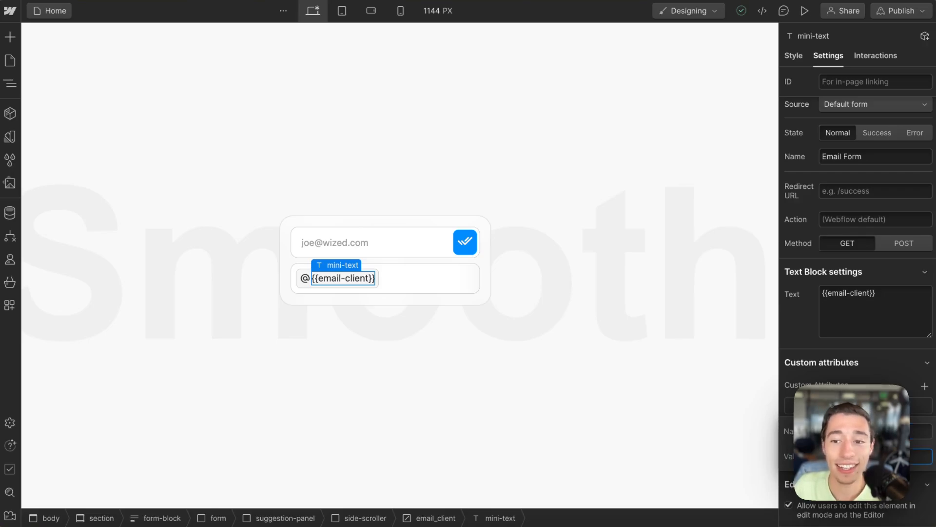
{"action": "left_click", "coordinate": [305, 281]}
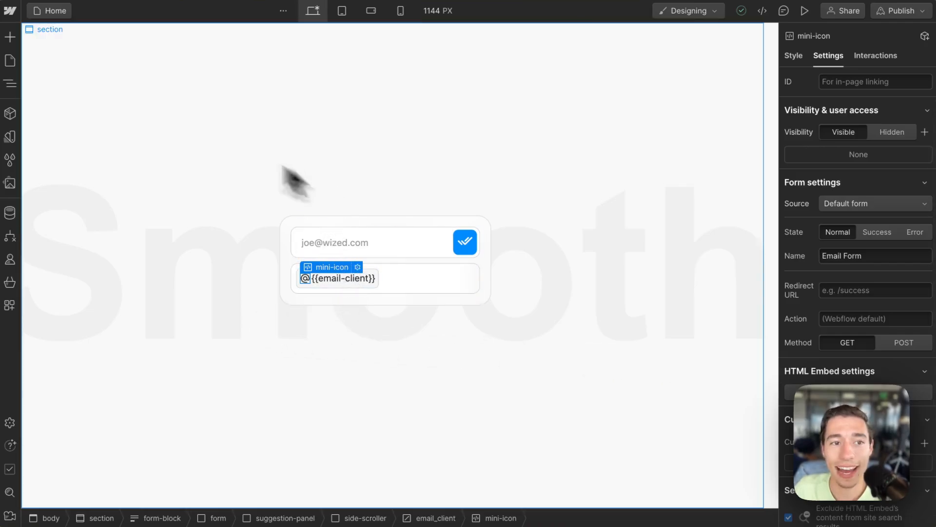
{"action": "left_click", "coordinate": [11, 90]}
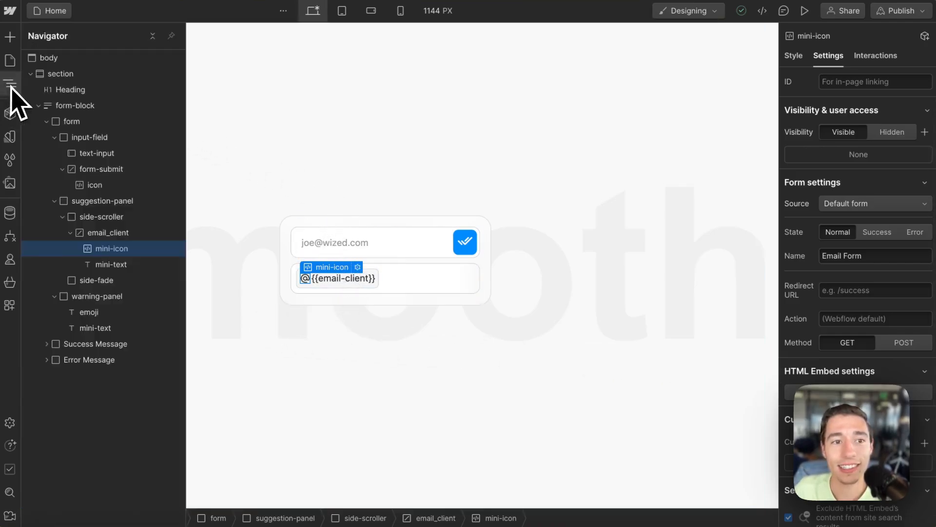
{"action": "left_click", "coordinate": [104, 260]}
{"action": "left_click", "coordinate": [54, 200]}
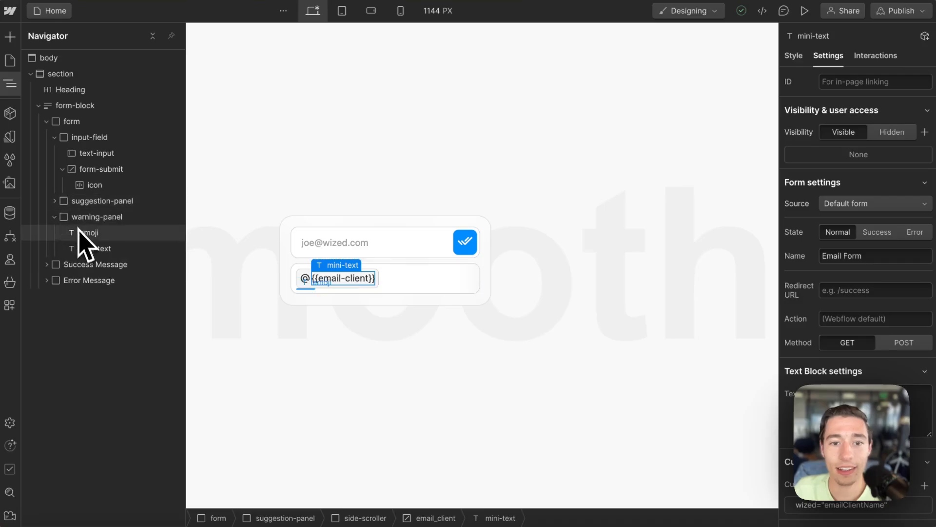
{"action": "left_click", "coordinate": [426, 279]}
{"action": "left_click", "coordinate": [442, 265]}
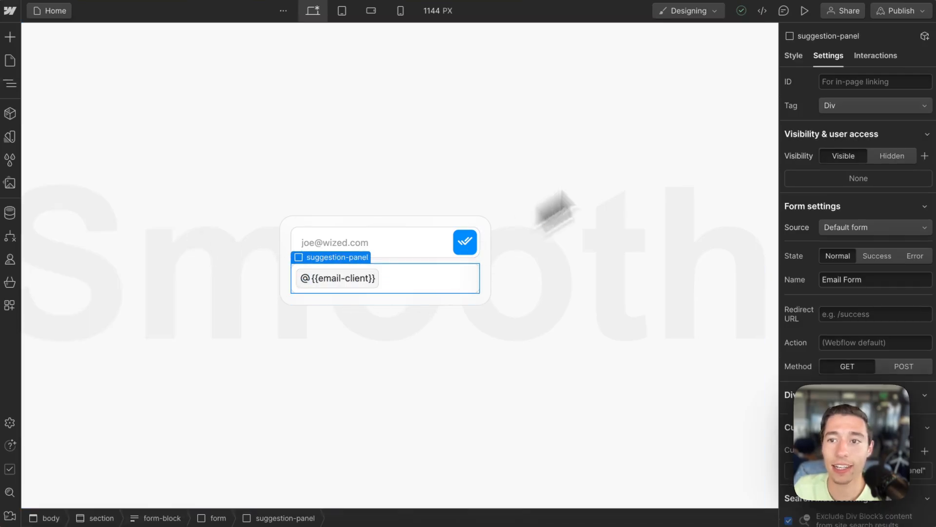
Step: Apply the existing is-collapsed combo class to suggestion-panel and show the Navigator
{"action": "left_click", "coordinate": [807, 53]}
{"action": "left_click", "coordinate": [873, 100]}
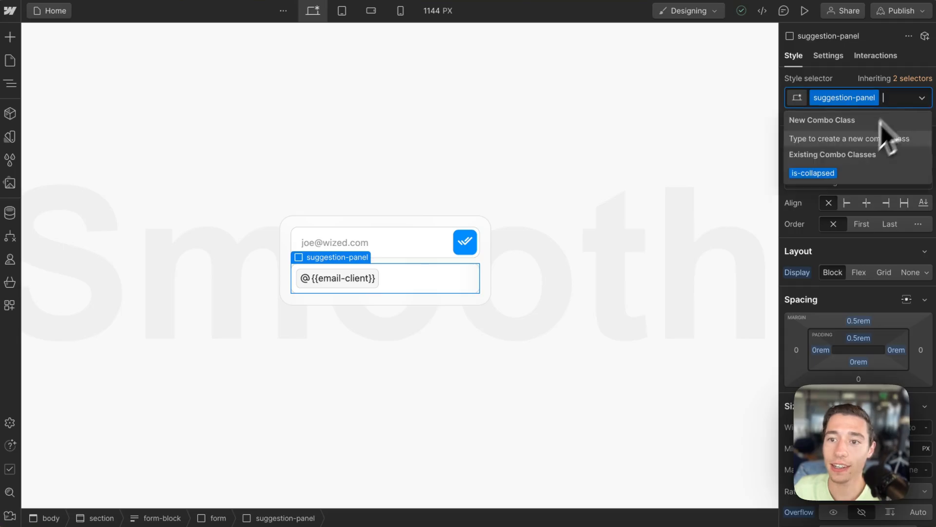
{"action": "left_click", "coordinate": [824, 174]}
{"action": "left_click", "coordinate": [10, 83]}
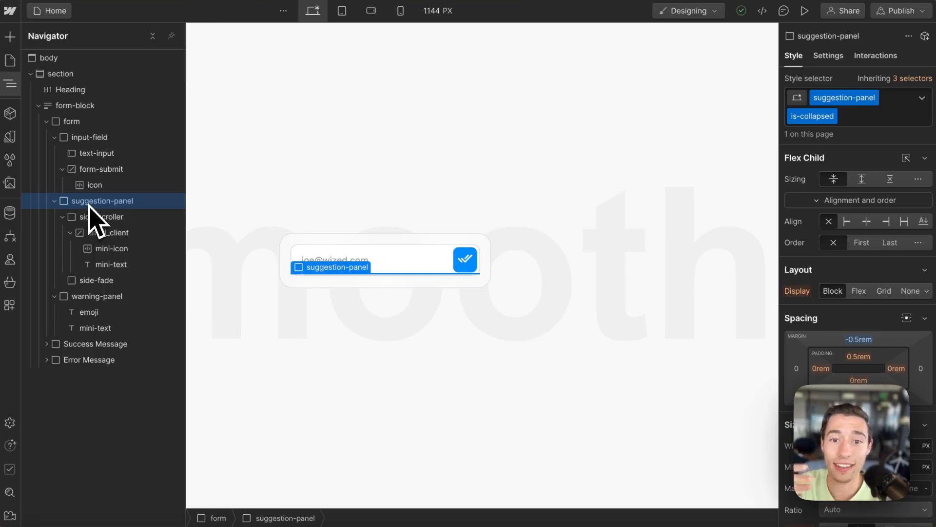
{"action": "mouse_move", "coordinate": [30, 167]}
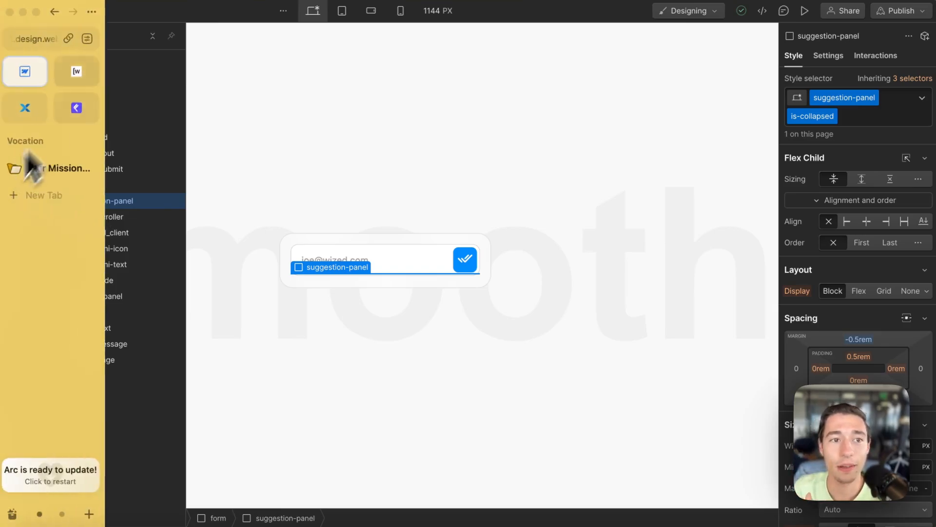
{"action": "left_click", "coordinate": [92, 73]}
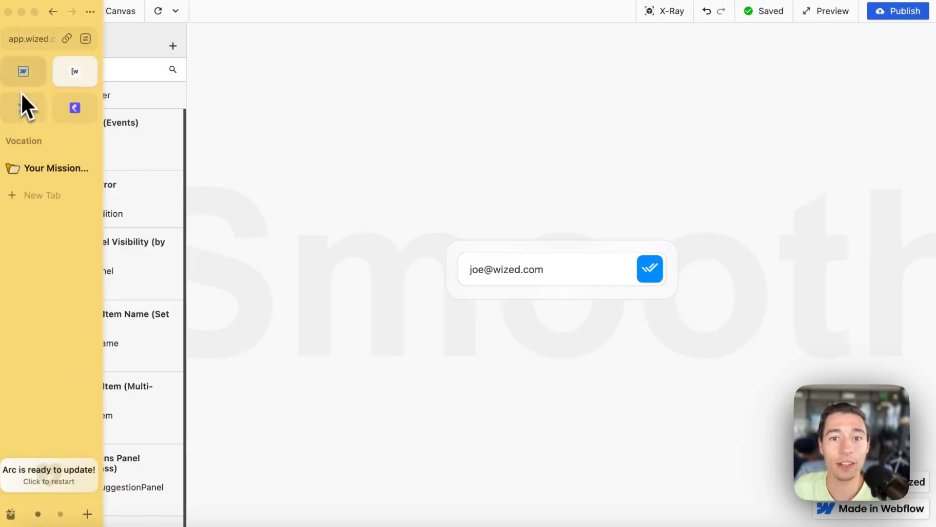
{"action": "left_click", "coordinate": [25, 82]}
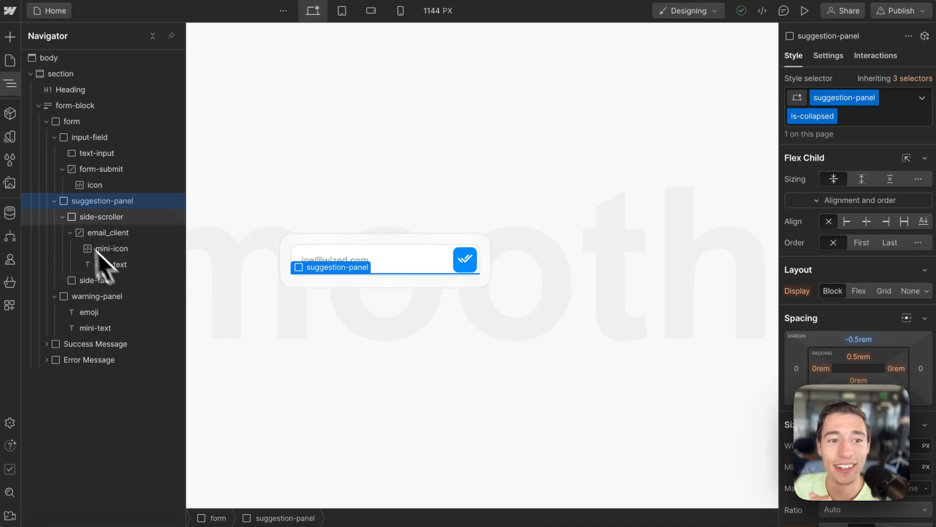
{"action": "left_click", "coordinate": [54, 201]}
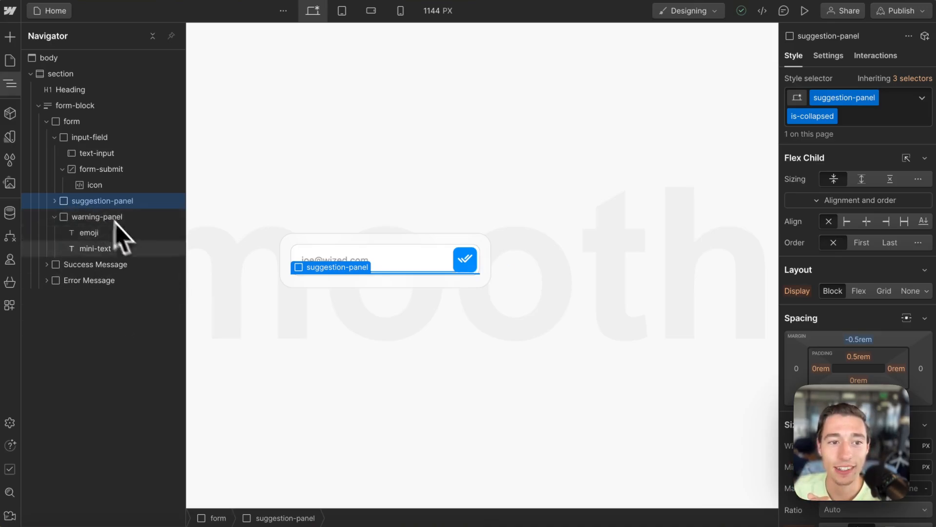
{"action": "left_click", "coordinate": [68, 217]}
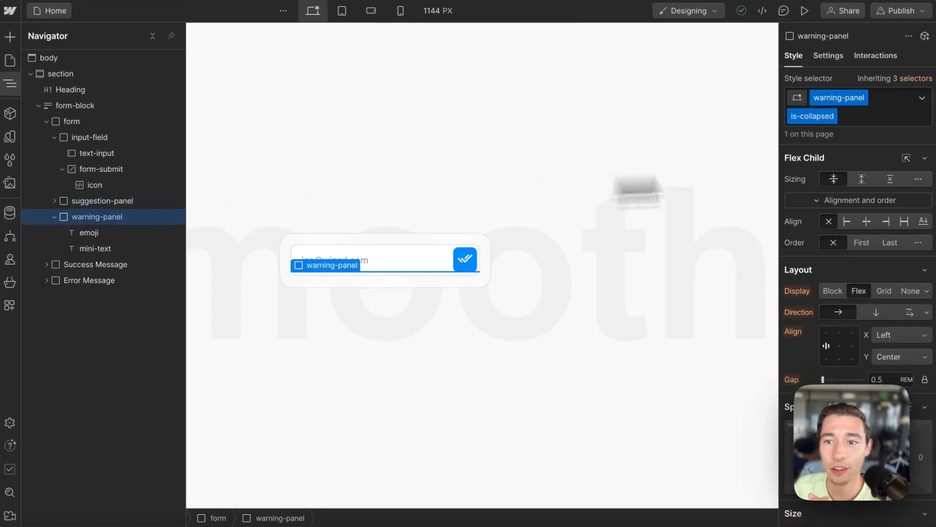
{"action": "left_click", "coordinate": [905, 120]}
{"action": "key", "text": "BackSpace"}
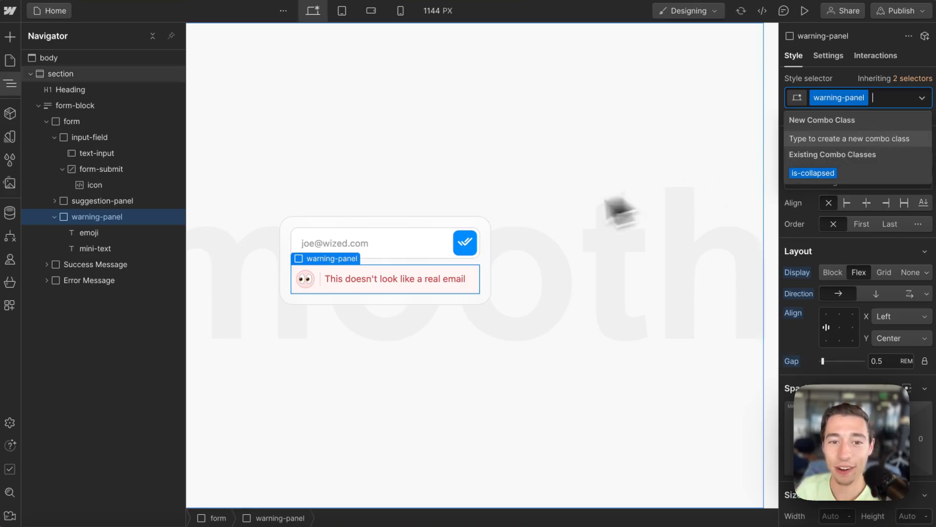
{"action": "left_click", "coordinate": [808, 173]}
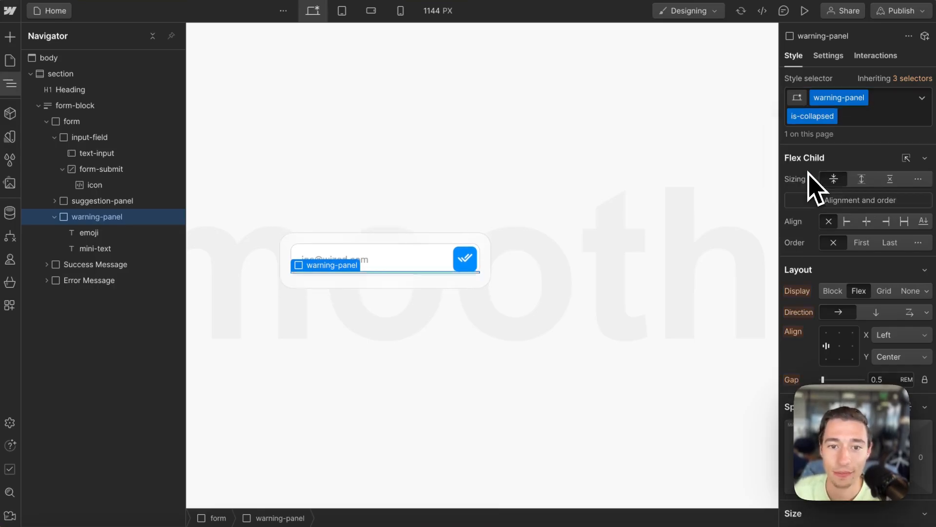
{"action": "scroll", "coordinate": [852, 370], "scroll_direction": "down", "scroll_amount": 15}
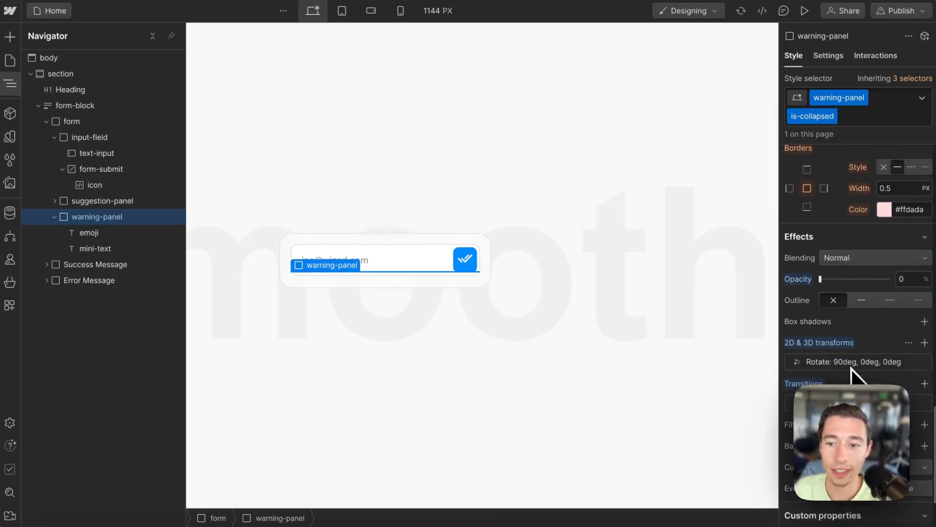
{"action": "left_click", "coordinate": [887, 117]}
{"action": "key", "text": "BackSpace"}
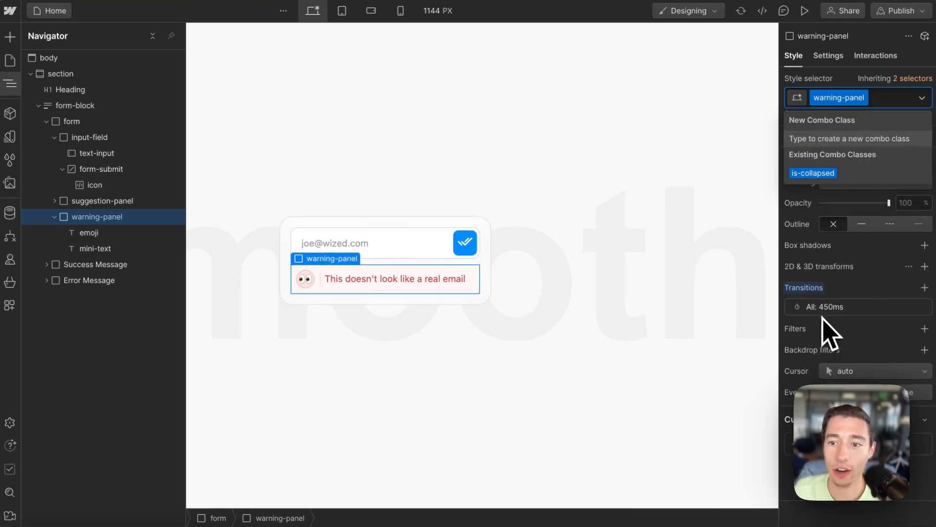
{"action": "left_click", "coordinate": [813, 173]}
{"action": "left_click", "coordinate": [829, 380]}
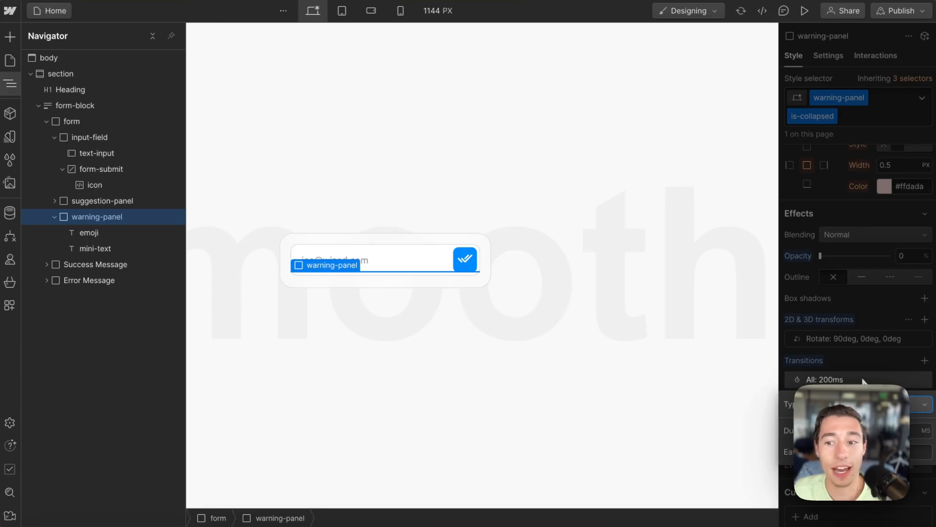
{"action": "left_click", "coordinate": [857, 126]}
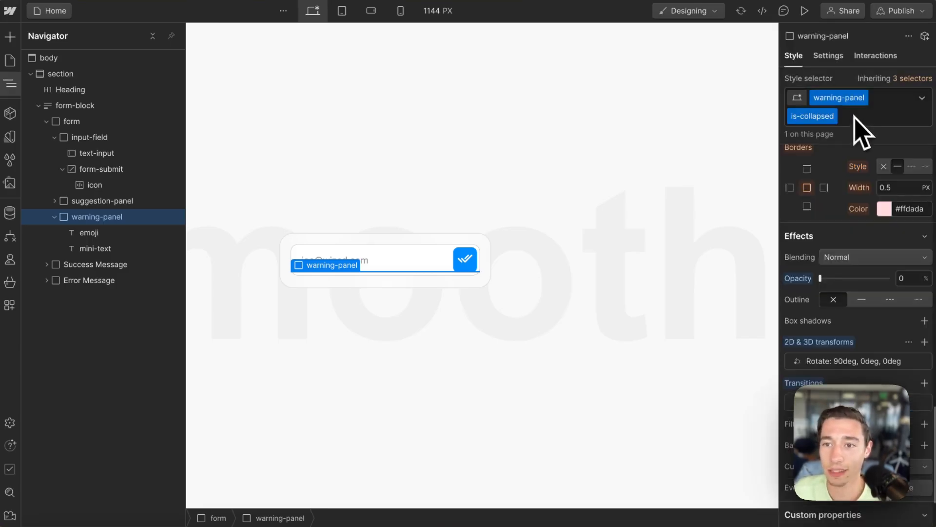
{"action": "left_click", "coordinate": [863, 125]}
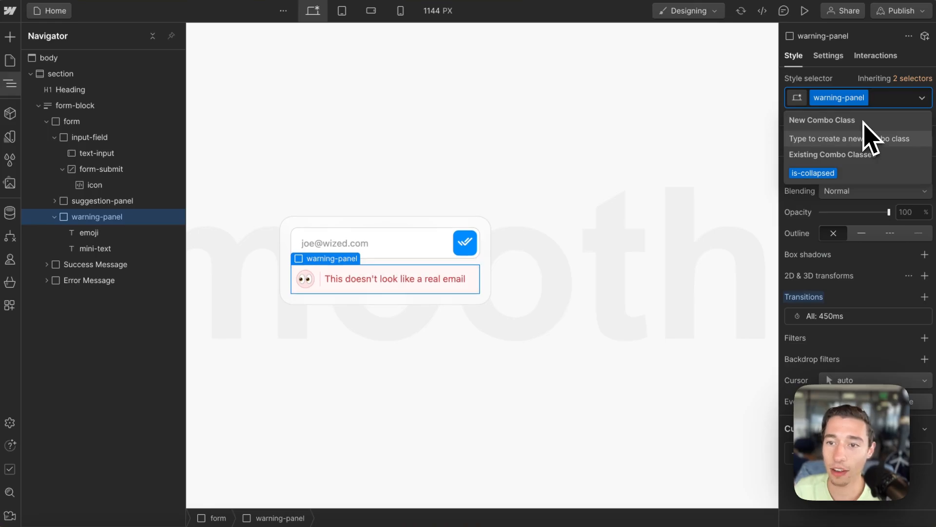
{"action": "left_click", "coordinate": [807, 177]}
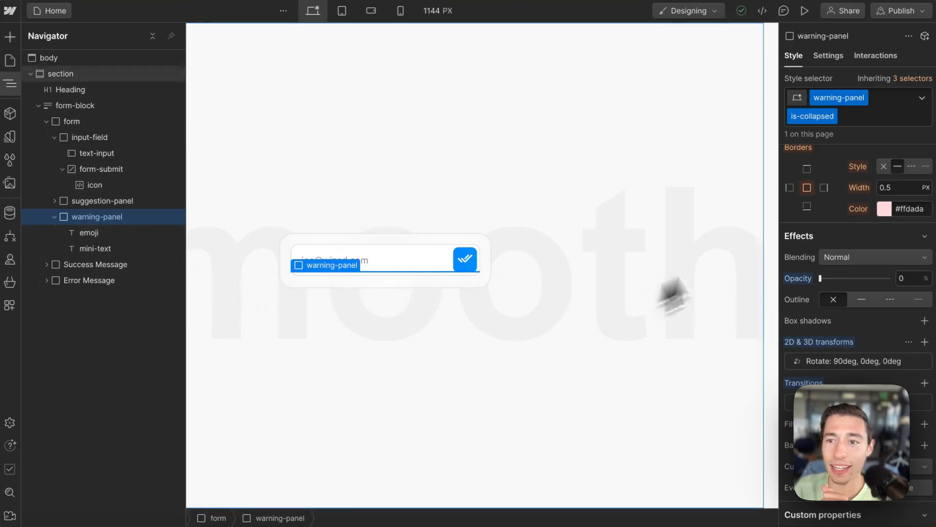
{"action": "left_click", "coordinate": [861, 120]}
{"action": "key", "text": "BackSpace"}
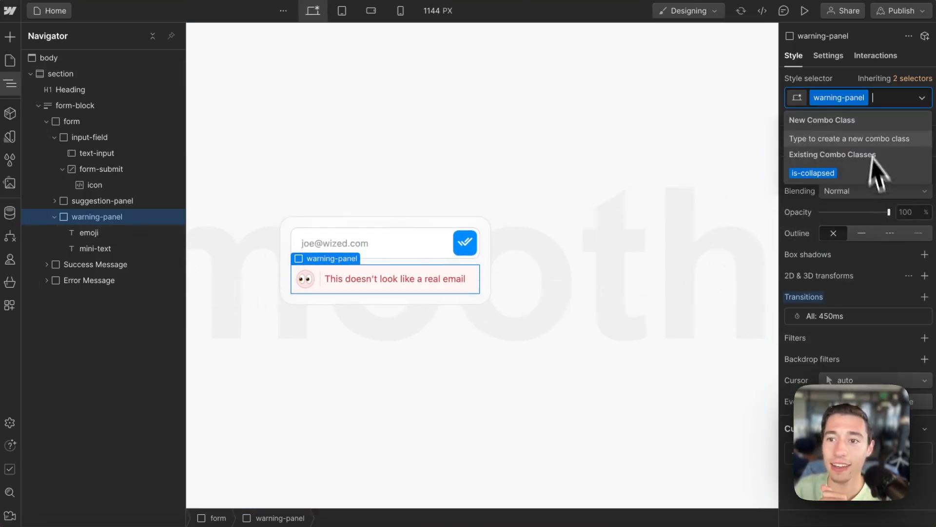
{"action": "left_click", "coordinate": [829, 57]}
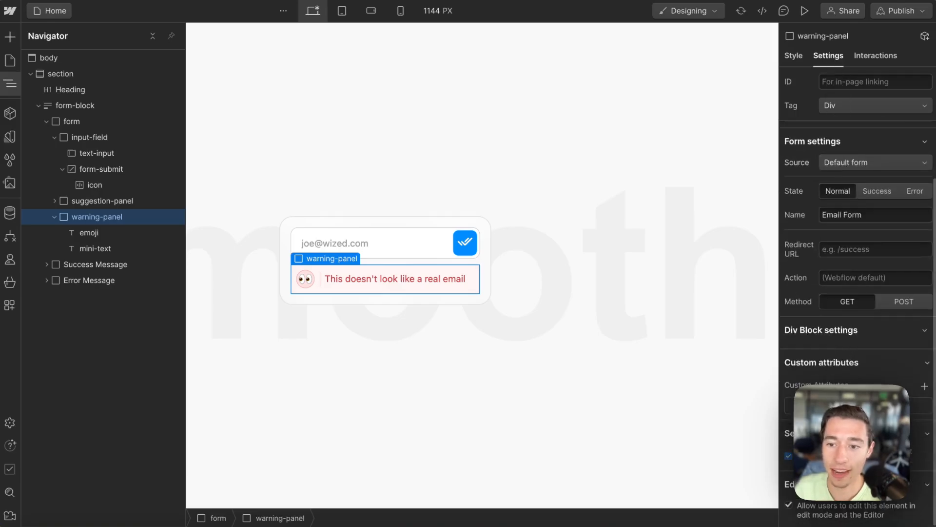
{"action": "left_click", "coordinate": [858, 406]}
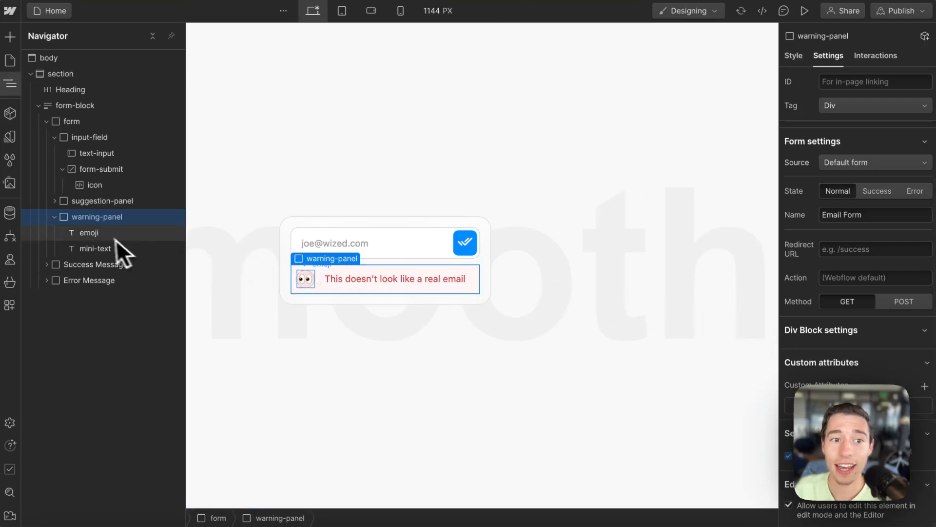
{"action": "left_click", "coordinate": [101, 233]}
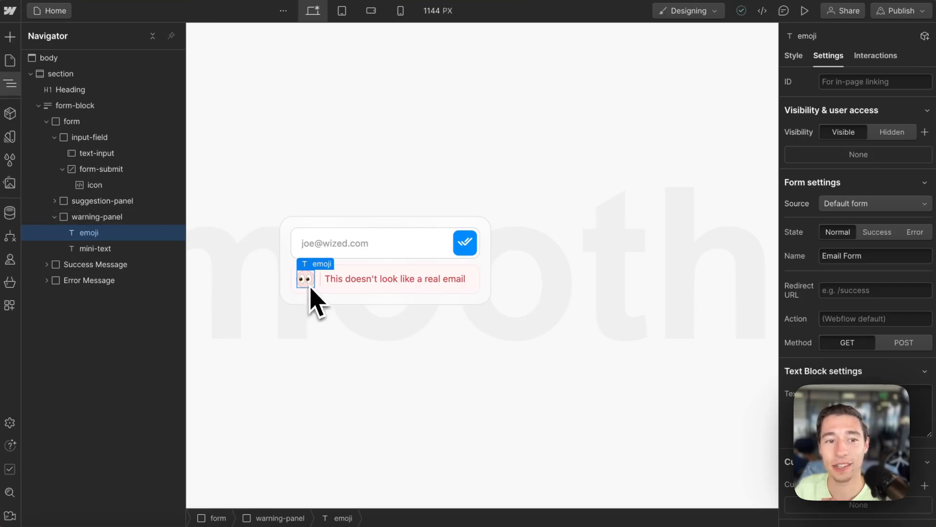
{"action": "left_click", "coordinate": [115, 249]}
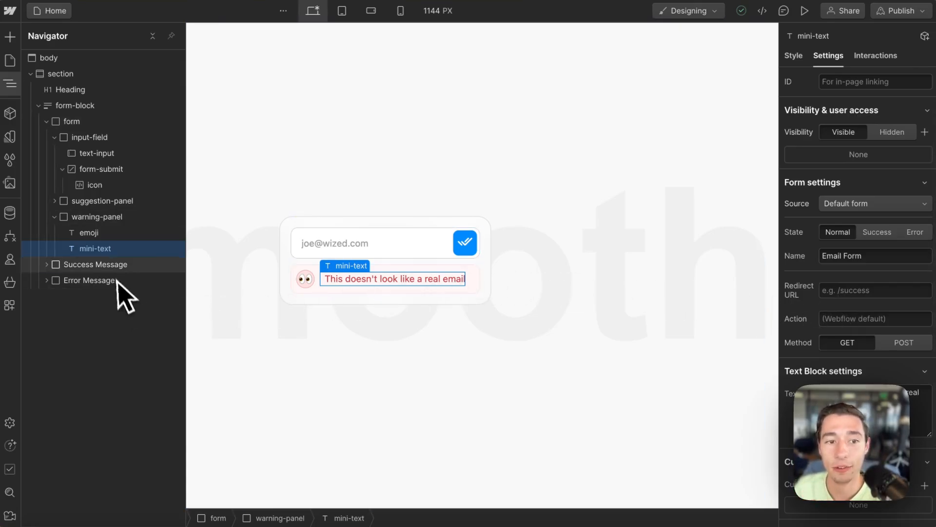
{"action": "left_click", "coordinate": [107, 266]}
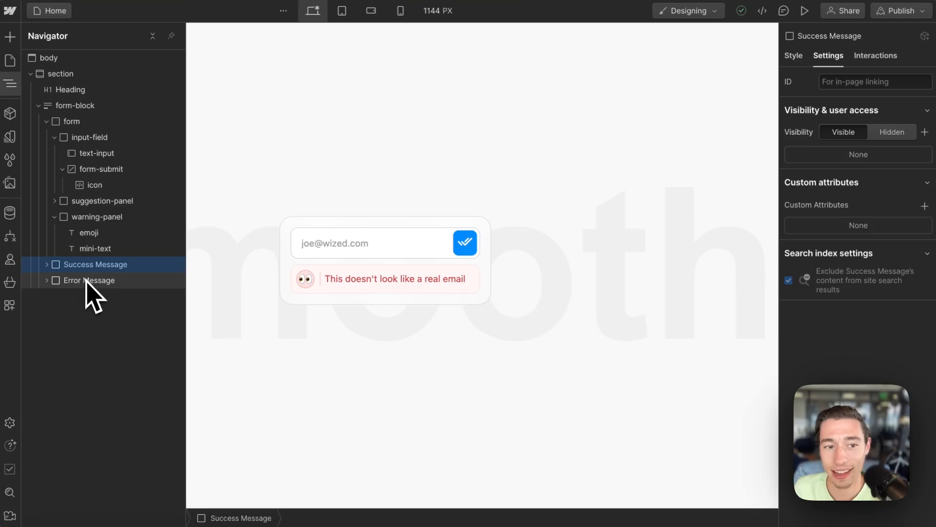
{"action": "left_click", "coordinate": [89, 285]}
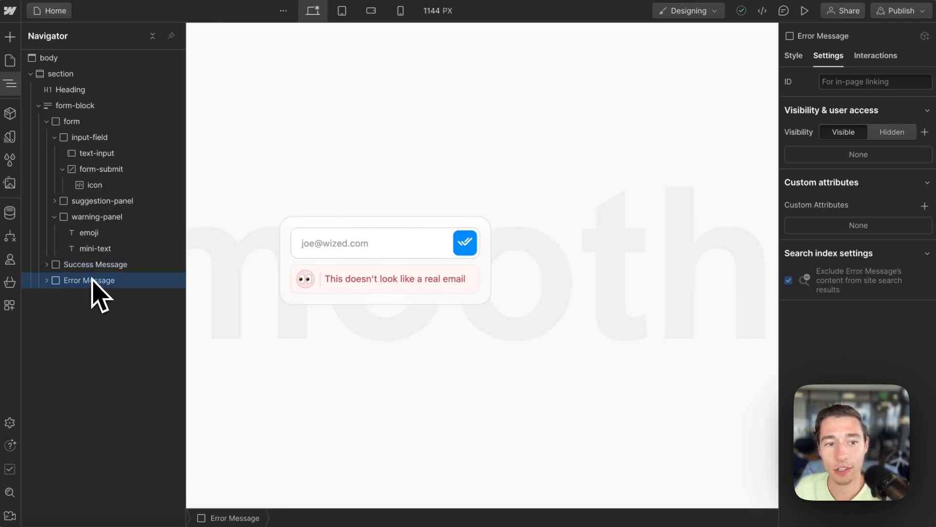
{"action": "left_click", "coordinate": [92, 266]}
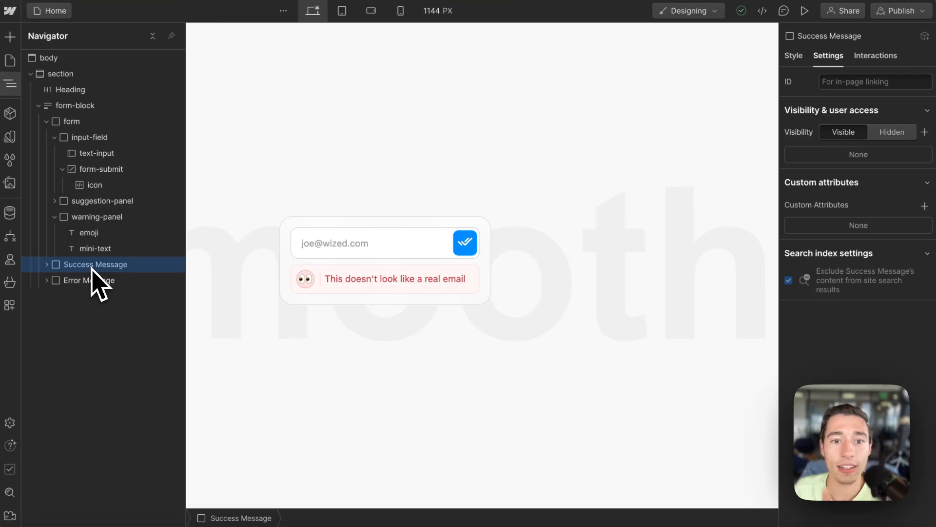
{"action": "left_click", "coordinate": [320, 276]}
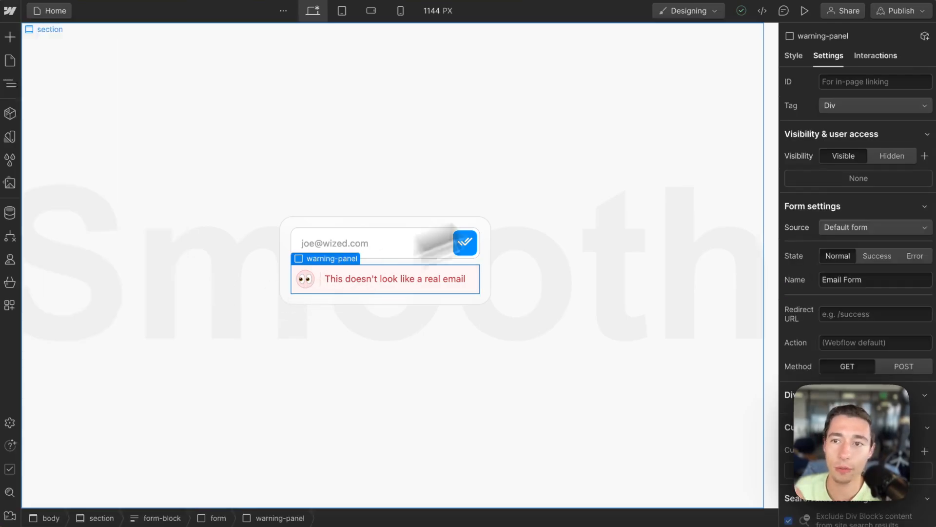
Step: Add the is-collapsed combo class to warning-panel in the Style tab to hide it
{"action": "left_click", "coordinate": [796, 57]}
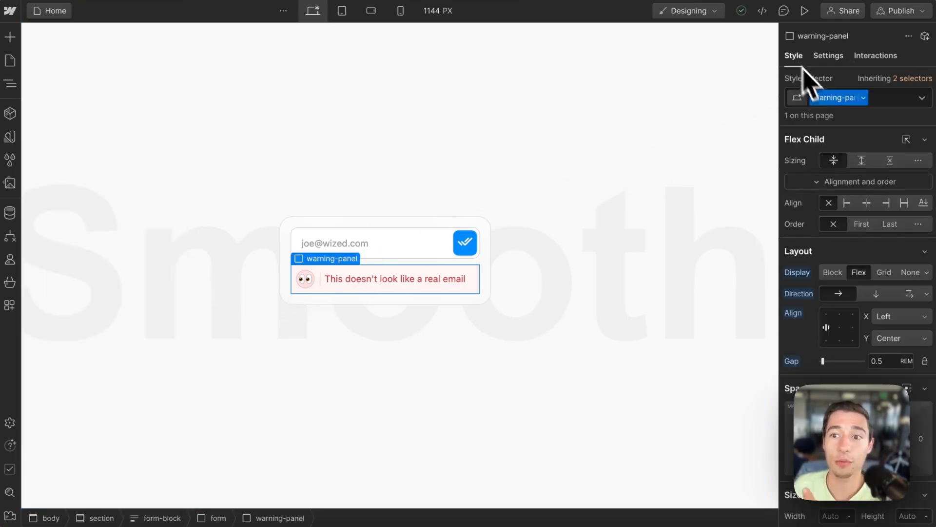
{"action": "left_click", "coordinate": [886, 96]}
{"action": "left_click", "coordinate": [828, 170]}
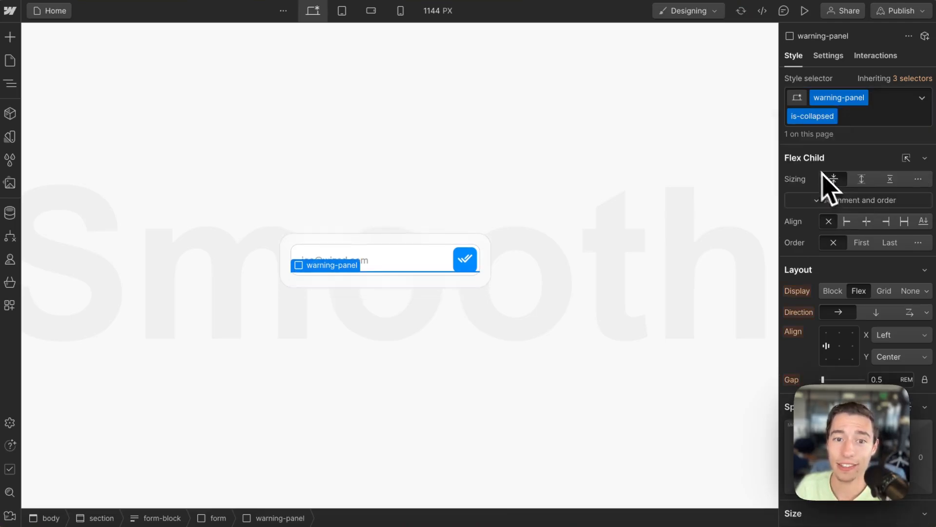
Step: Publish the site to the email-input.webflow.io staging domain
{"action": "left_click", "coordinate": [542, 308]}
{"action": "left_click", "coordinate": [901, 11]}
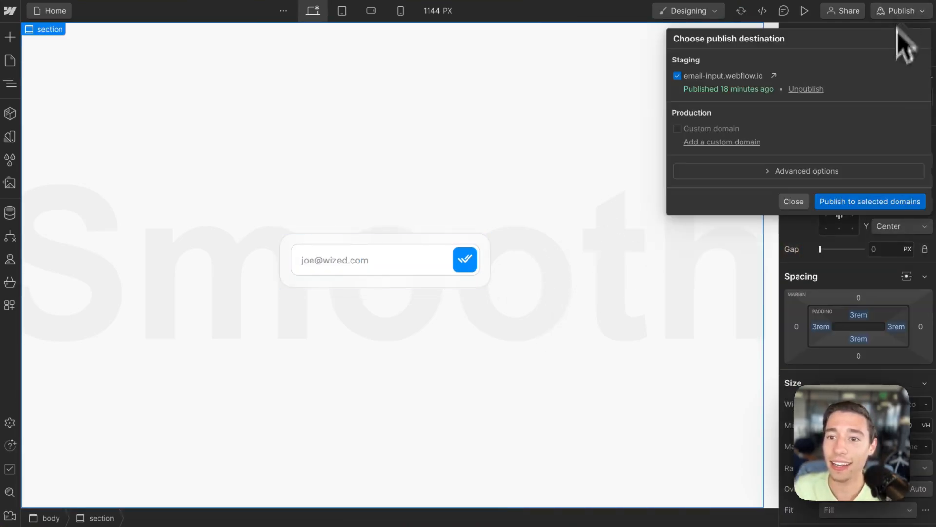
{"action": "left_click", "coordinate": [838, 201]}
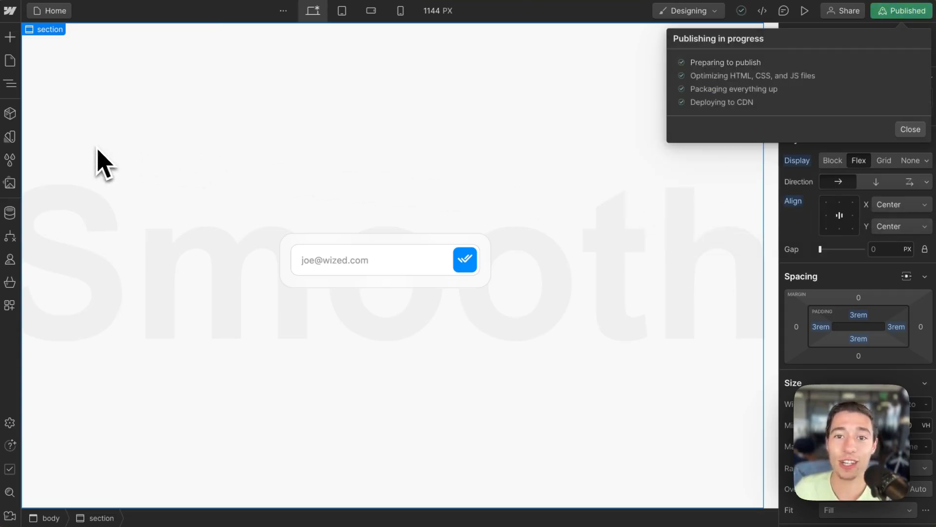
{"action": "mouse_move", "coordinate": [1, 146]}
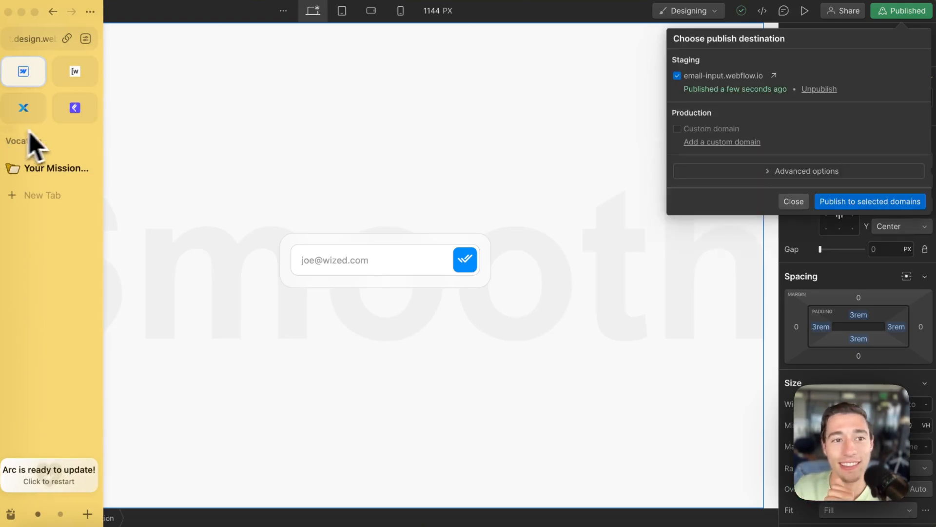
Step: Switch to the Wized project and reload its canvas preview
{"action": "left_click", "coordinate": [78, 79]}
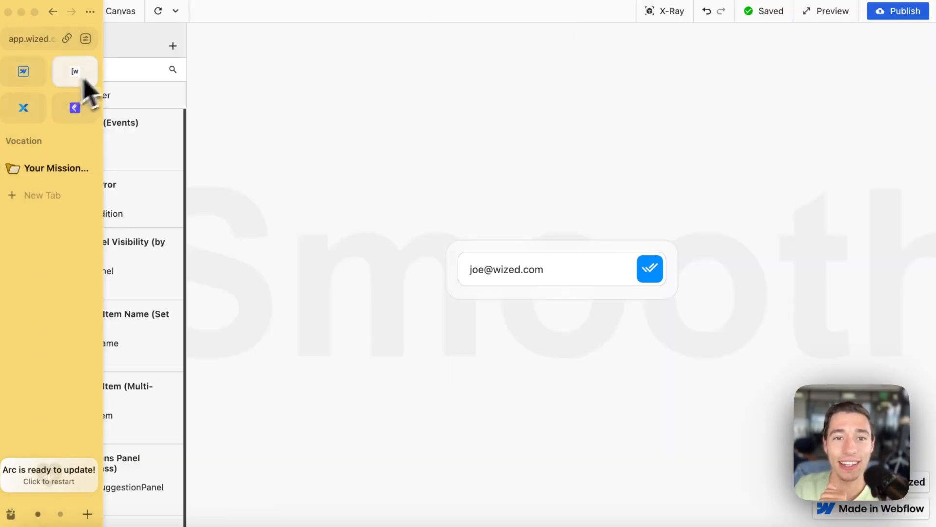
{"action": "left_click", "coordinate": [158, 11]}
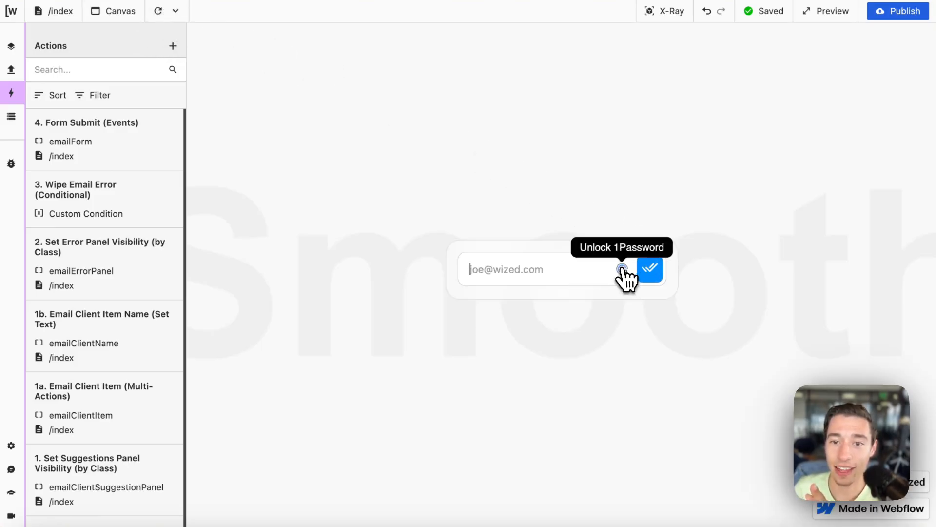
{"action": "right_click", "coordinate": [623, 267]}
{"action": "mouse_move", "coordinate": [754, 405]}
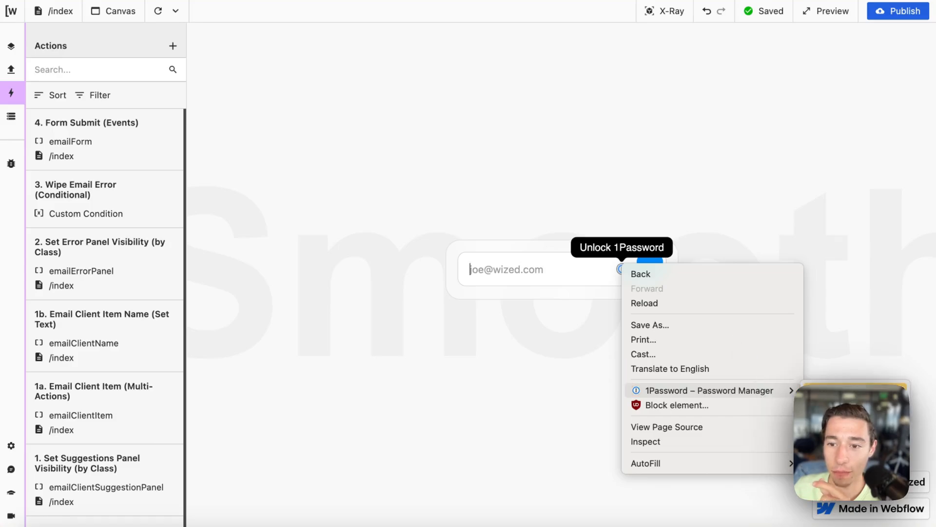
{"action": "left_click", "coordinate": [848, 391]}
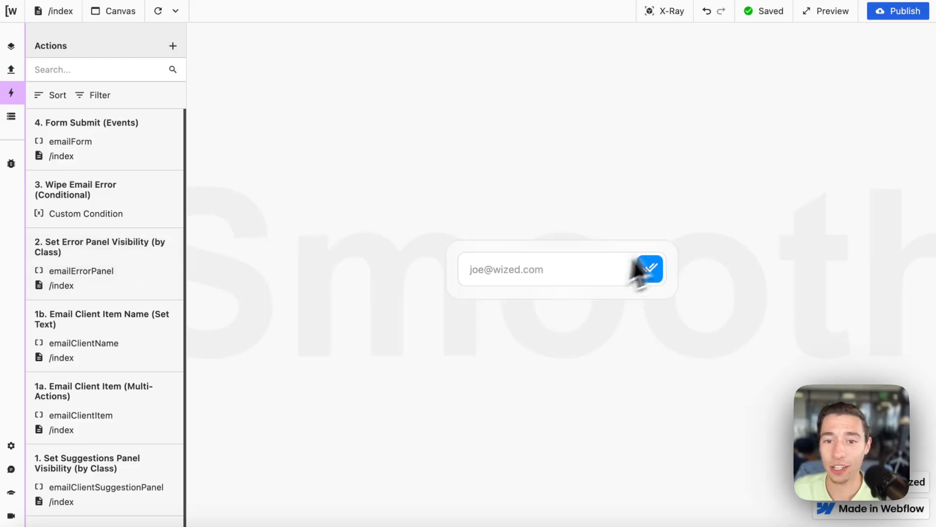
Step: Type joe@ into the email field to trigger the domain suggestion chips
{"action": "left_click", "coordinate": [569, 269]}
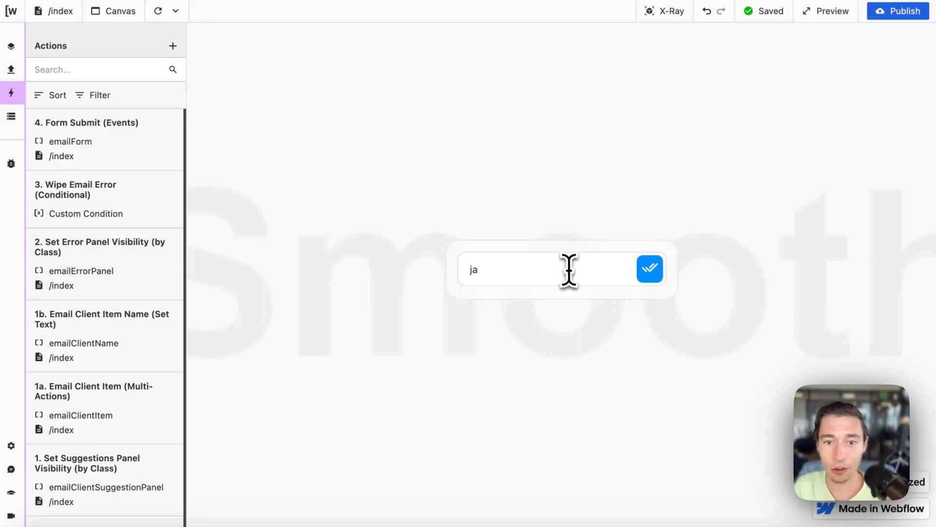
{"action": "type", "text": "joe@"}
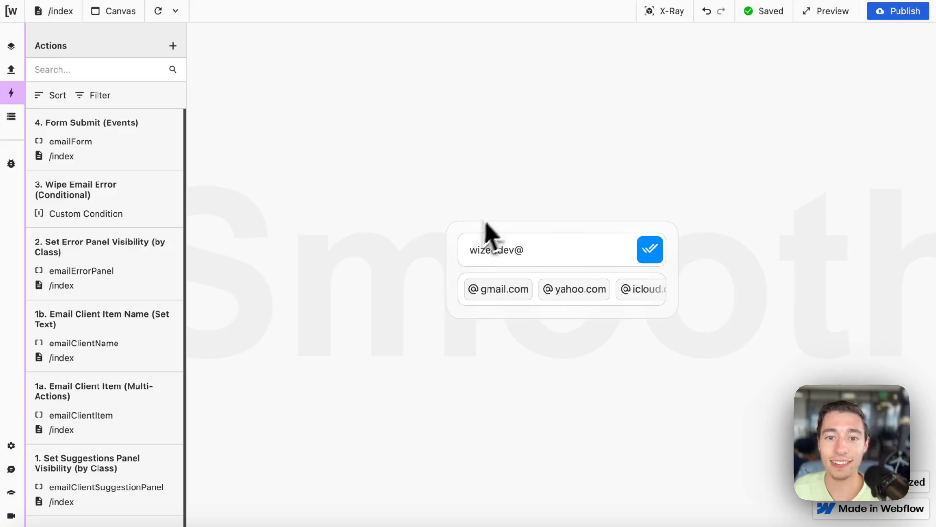
{"action": "scroll", "coordinate": [98, 307], "scroll_direction": "down", "scroll_amount": 2}
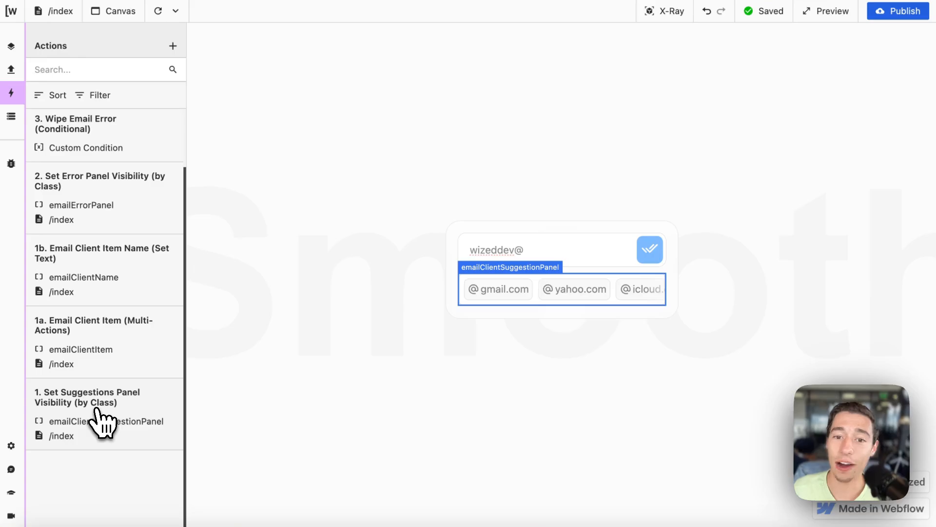
Step: Open the Set Suggestions Panel Visibility action and select its is-collapsed class name
{"action": "left_click", "coordinate": [103, 421]}
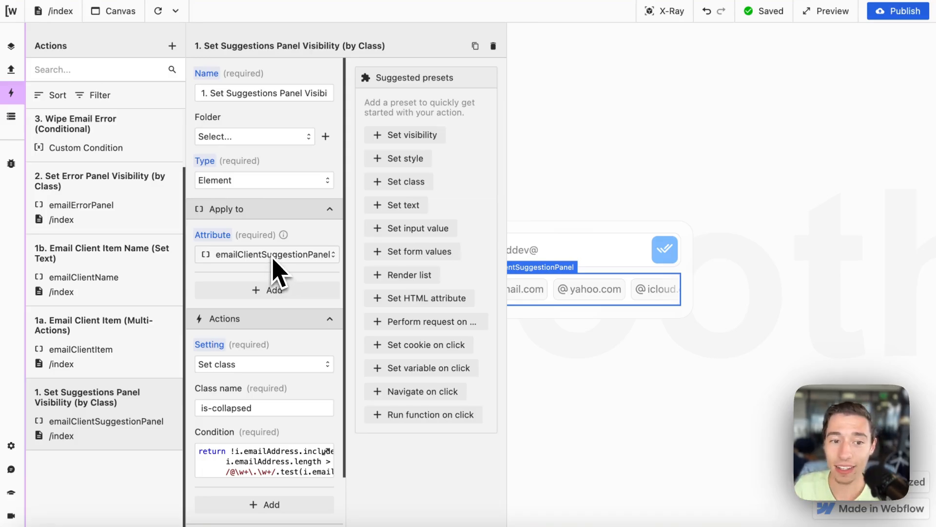
{"action": "left_click", "coordinate": [279, 409]}
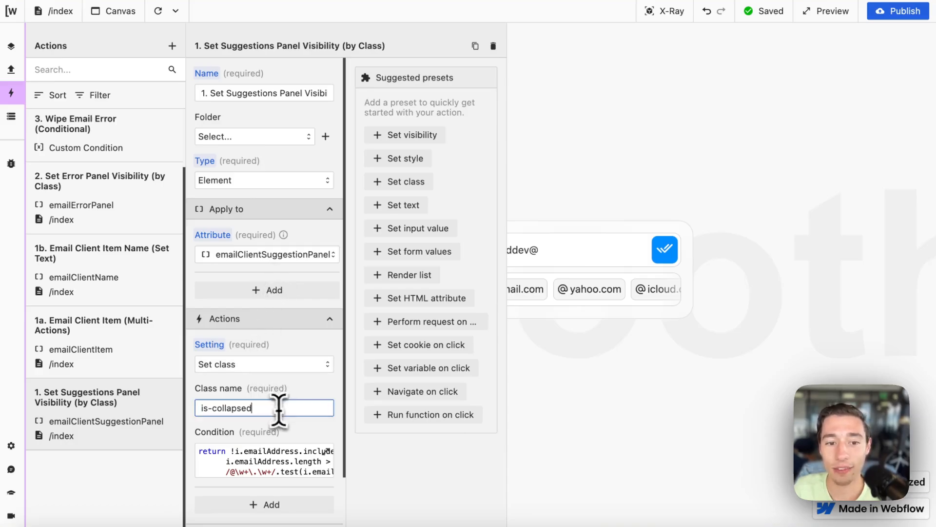
{"action": "left_click_drag", "start_coordinate": [279, 409], "coordinate": [188, 411]}
{"action": "mouse_move", "coordinate": [1, 336]}
Step: In Webflow, select suggestion-panel in the navigator and remove, then reapply, its is-collapsed class
{"action": "left_click", "coordinate": [28, 73]}
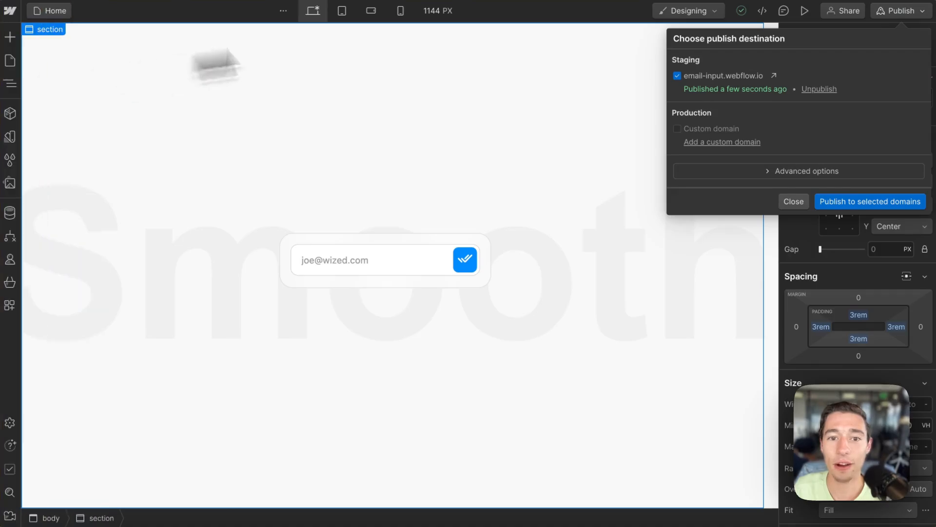
{"action": "left_click", "coordinate": [787, 202]}
{"action": "mouse_move", "coordinate": [5, 137]}
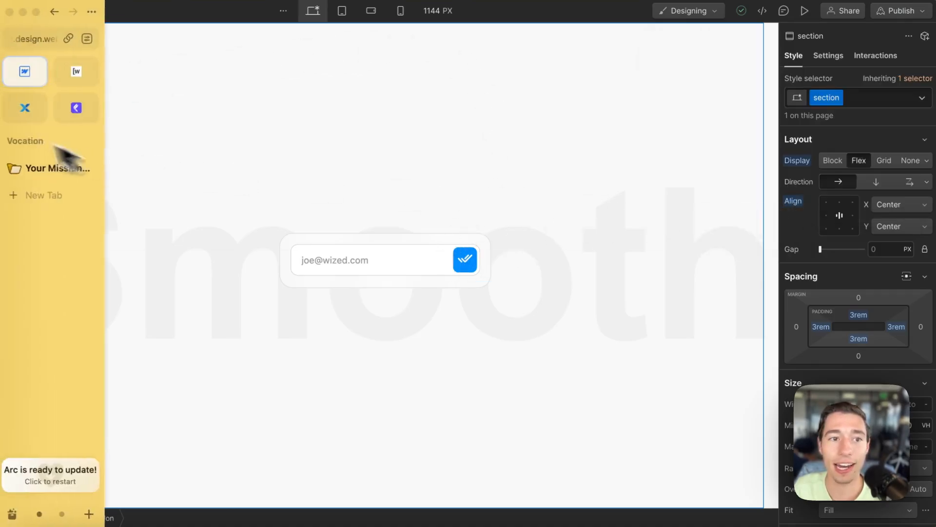
{"action": "left_click", "coordinate": [11, 84]}
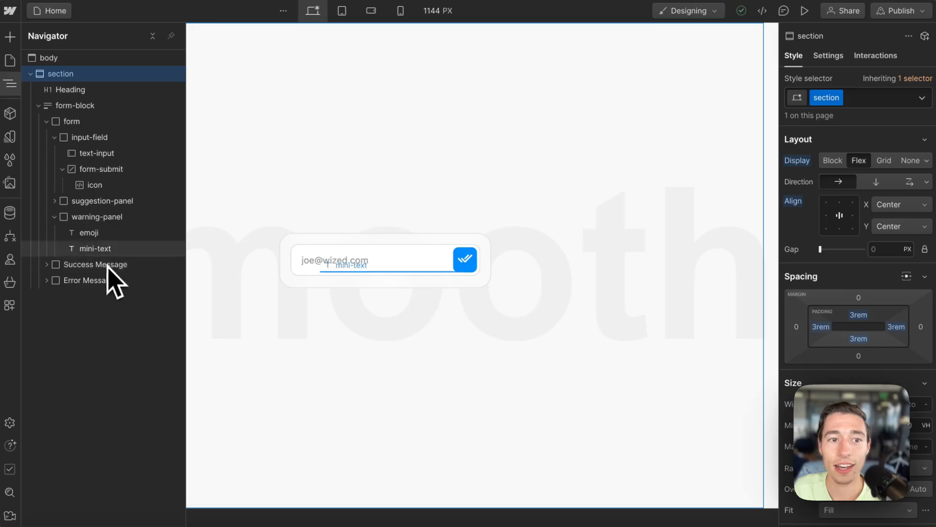
{"action": "left_click", "coordinate": [98, 201]}
{"action": "left_click", "coordinate": [862, 117]}
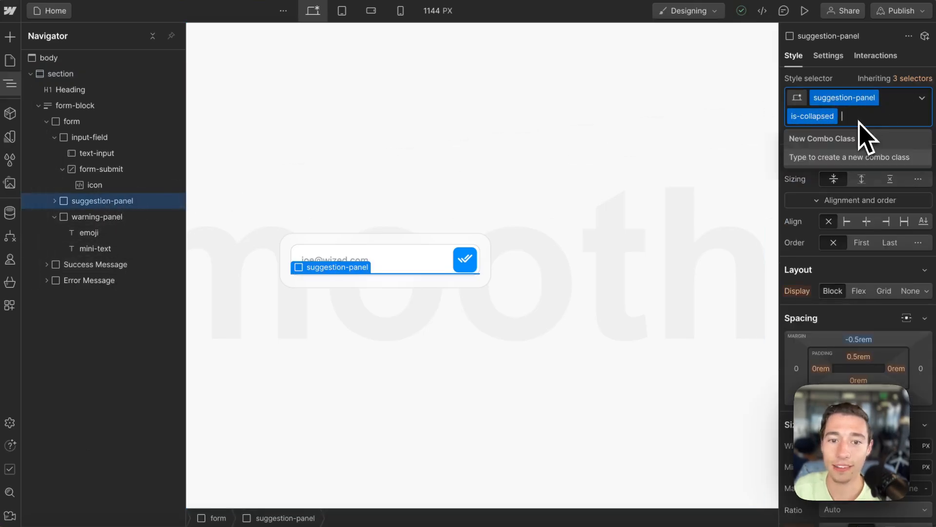
{"action": "key", "text": "BackSpace"}
{"action": "left_click", "coordinate": [841, 173]}
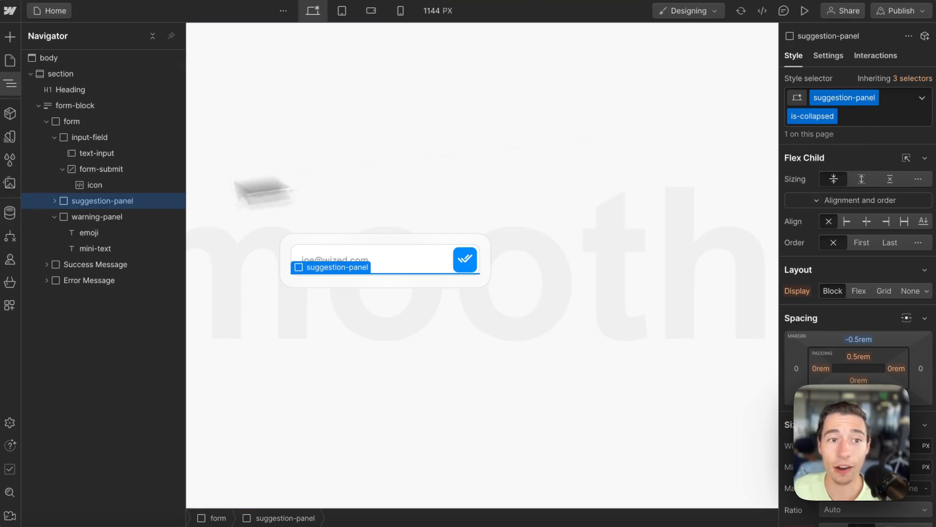
{"action": "mouse_move", "coordinate": [59, 135]}
Step: Compare Webflow's is-collapsed class name with the class value in Wized's Set class action
{"action": "left_click", "coordinate": [65, 82]}
{"action": "scroll", "coordinate": [248, 419], "scroll_direction": "down", "scroll_amount": 3}
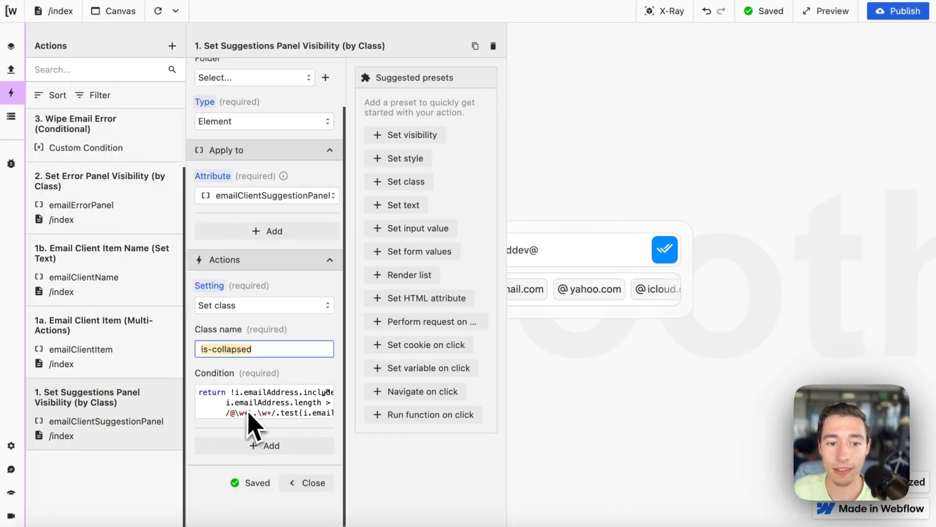
{"action": "mouse_move", "coordinate": [16, 188]}
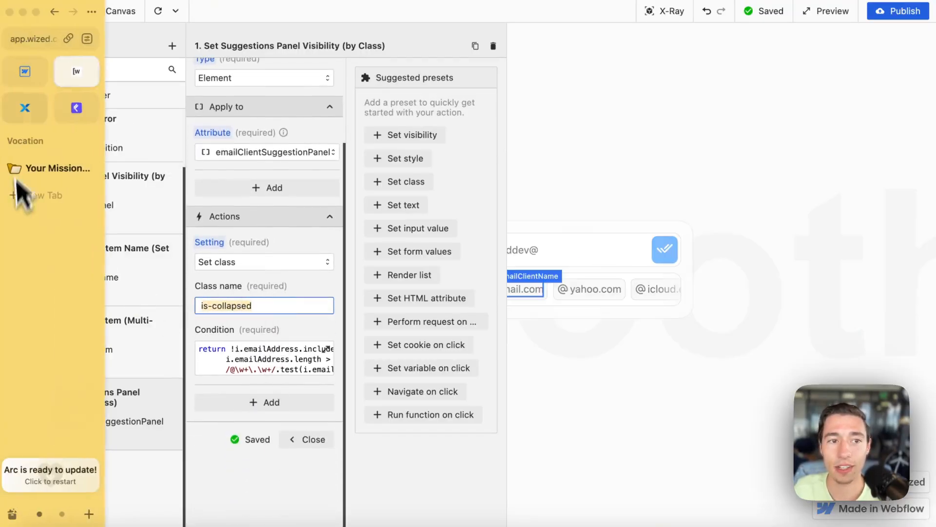
{"action": "left_click", "coordinate": [22, 88]}
{"action": "double_click", "coordinate": [808, 117]}
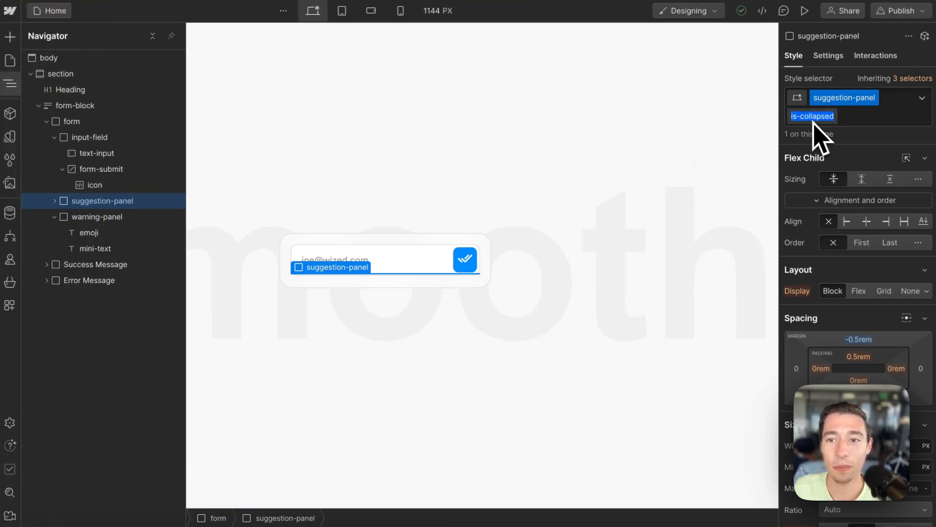
{"action": "mouse_move", "coordinate": [25, 125]}
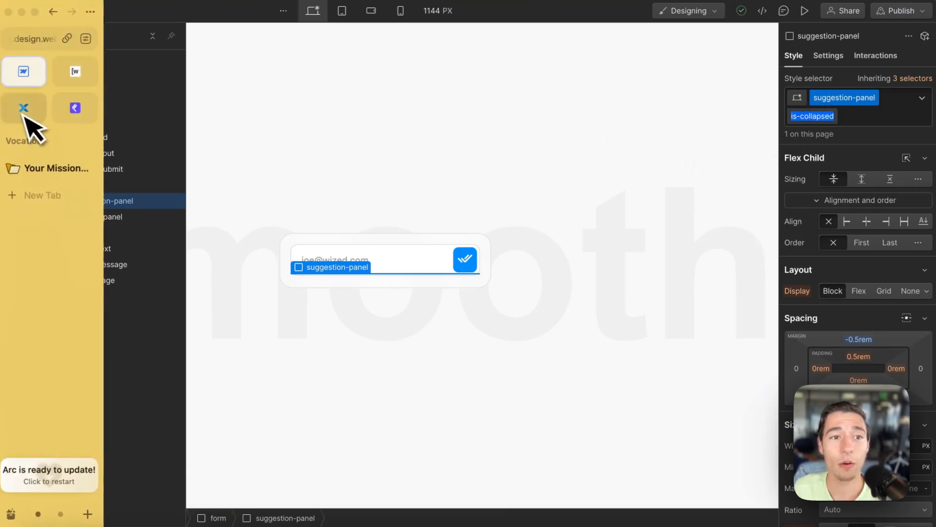
{"action": "left_click", "coordinate": [63, 81]}
{"action": "left_click", "coordinate": [246, 305]}
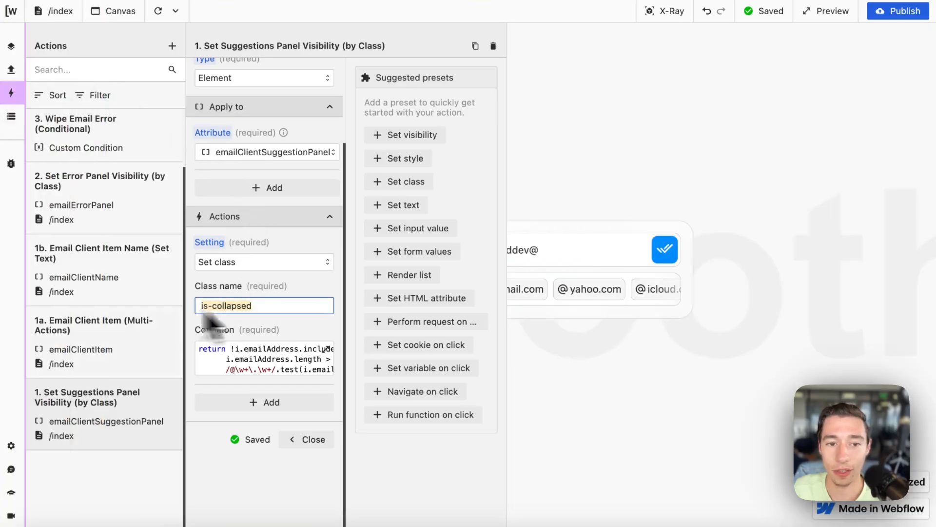
Step: Preview the expanded suggestion panel without is-collapsed, then restore the class and return to Wized
{"action": "left_click", "coordinate": [72, 106]}
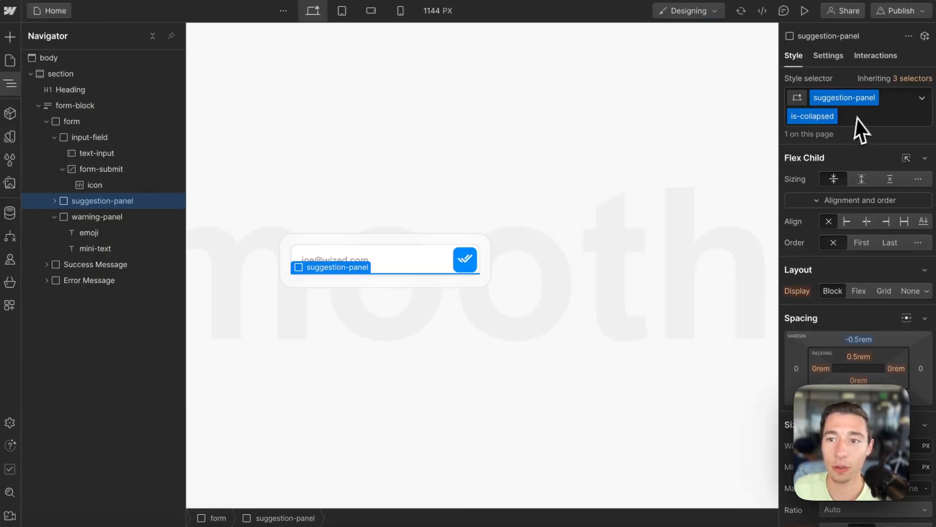
{"action": "left_click", "coordinate": [802, 117]}
{"action": "key", "text": "BackSpace"}
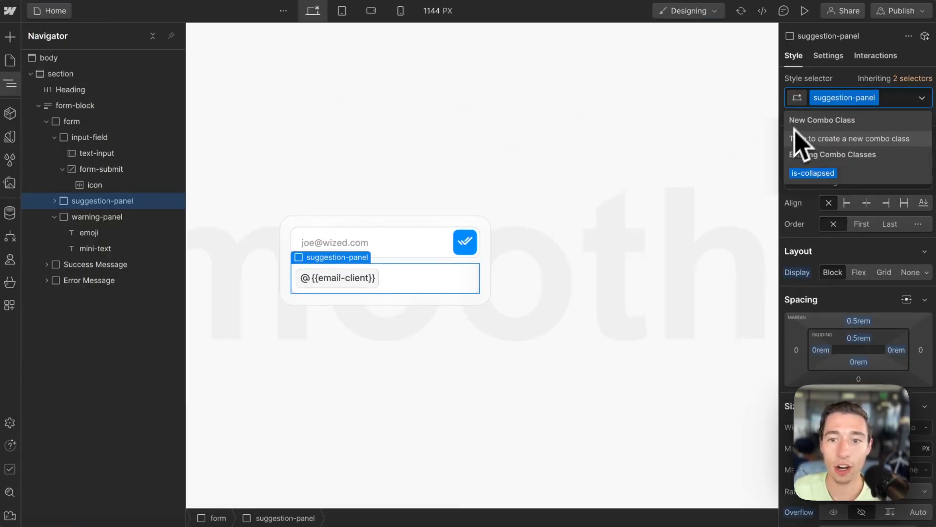
{"action": "left_click", "coordinate": [820, 173]}
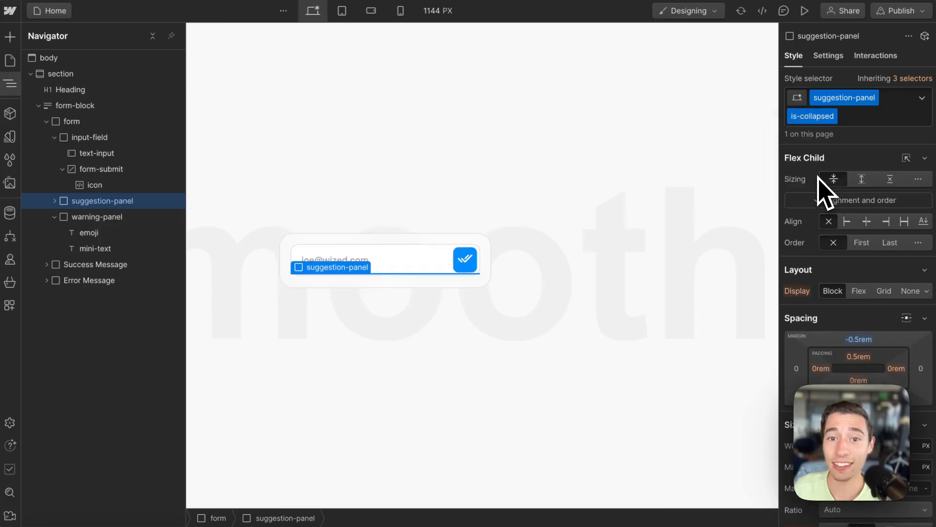
{"action": "mouse_move", "coordinate": [28, 92]}
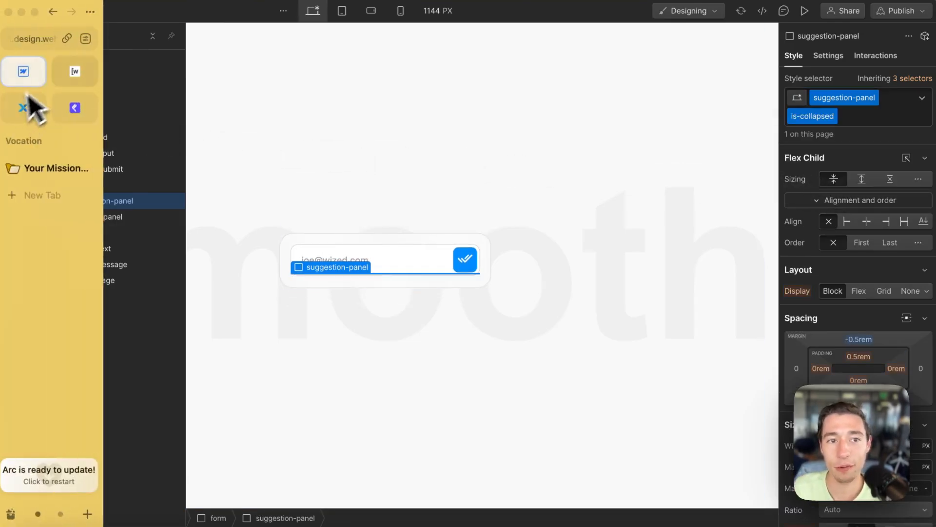
{"action": "left_click", "coordinate": [83, 73]}
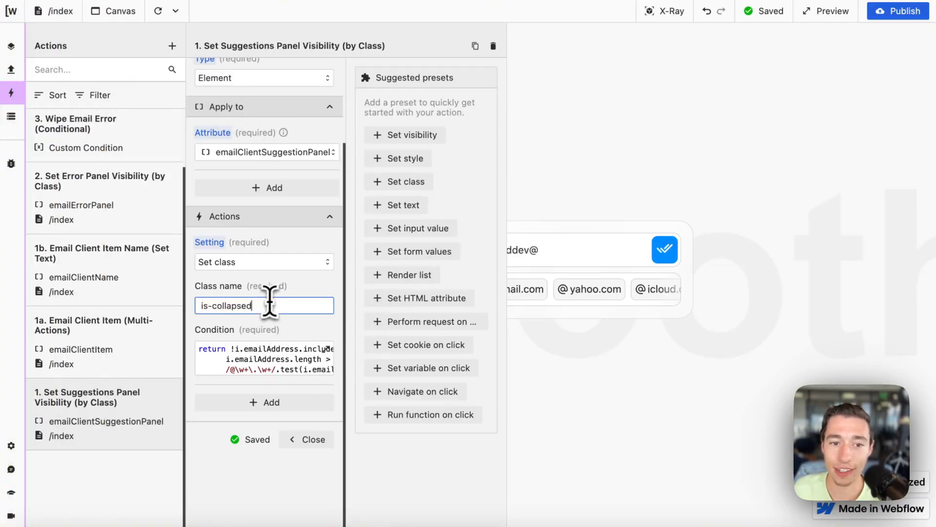
Step: Open the panel condition in the Function Editor and delete the stray 'b' on line 2
{"action": "left_click", "coordinate": [250, 361]}
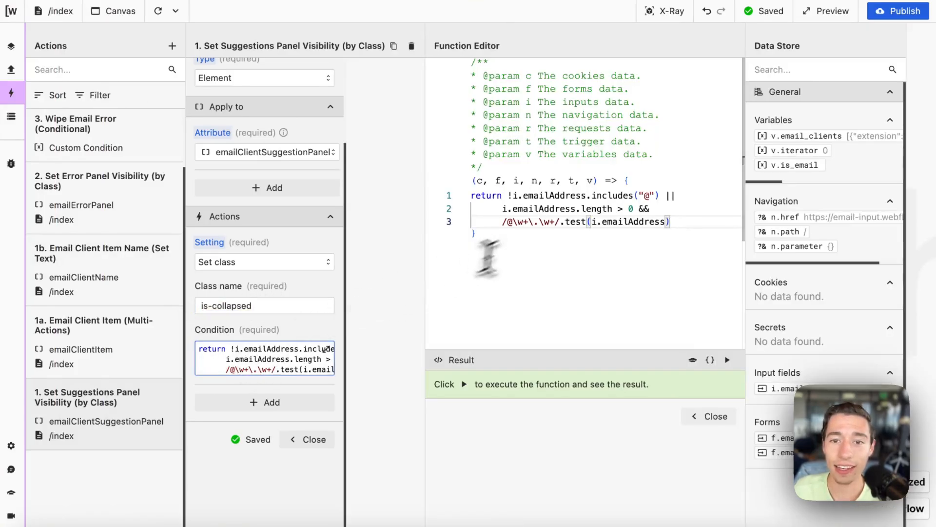
{"action": "left_click", "coordinate": [508, 195]}
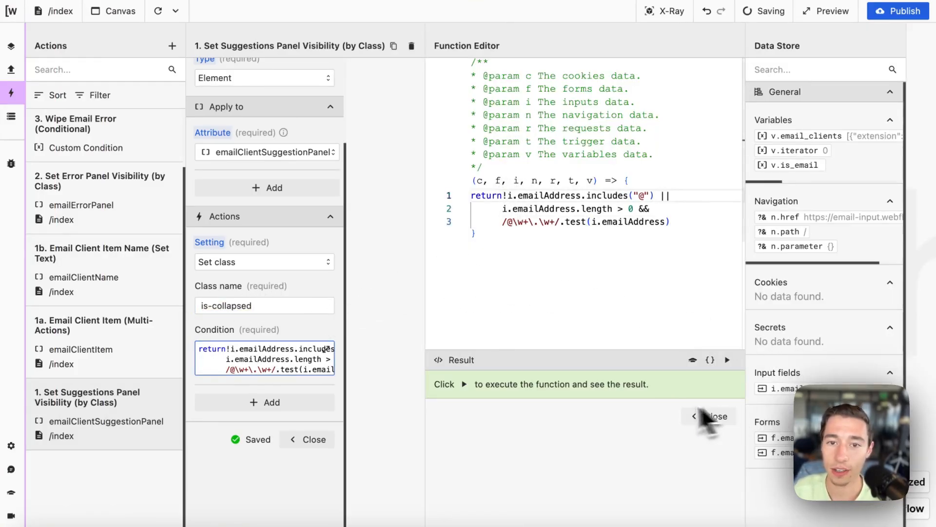
{"action": "left_click", "coordinate": [499, 209]}
{"action": "type", "text": "b"}
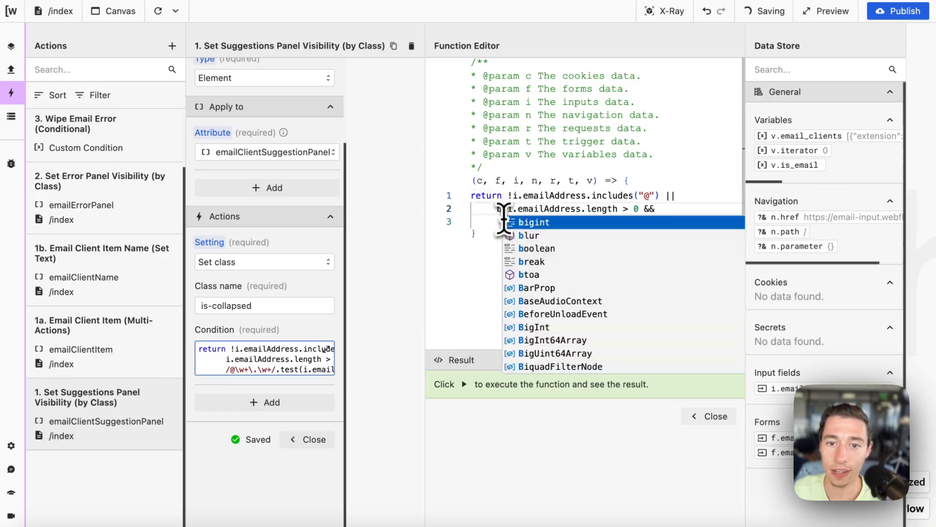
{"action": "key", "text": "Escape"}
{"action": "key", "text": "BackSpace"}
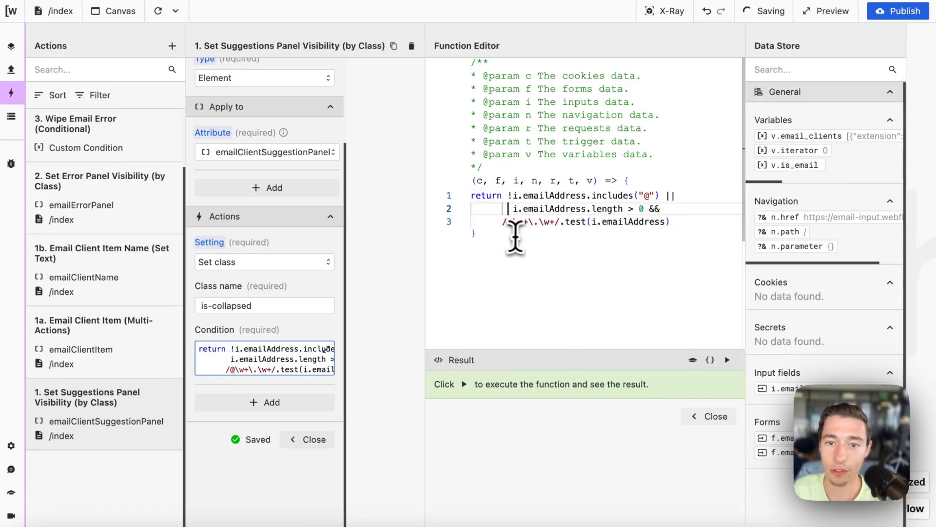
{"action": "left_click", "coordinate": [502, 224]}
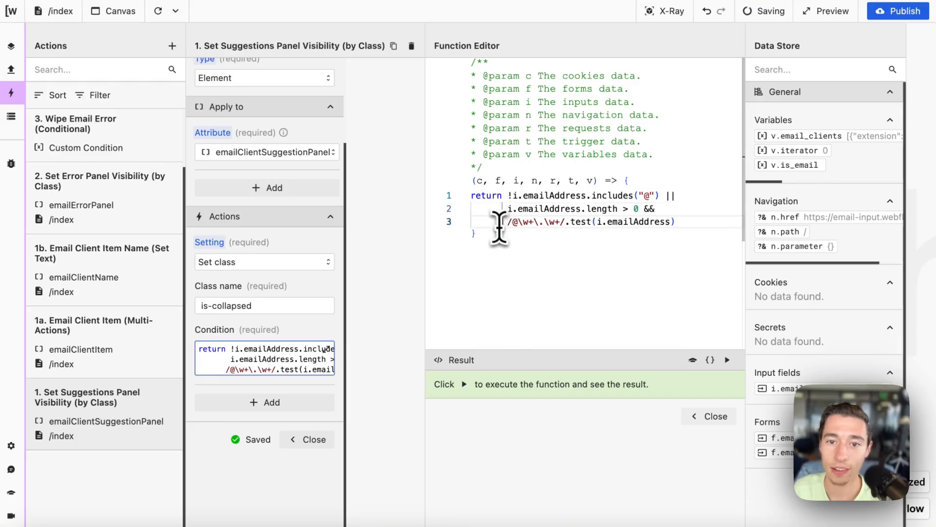
{"action": "left_click", "coordinate": [637, 302]}
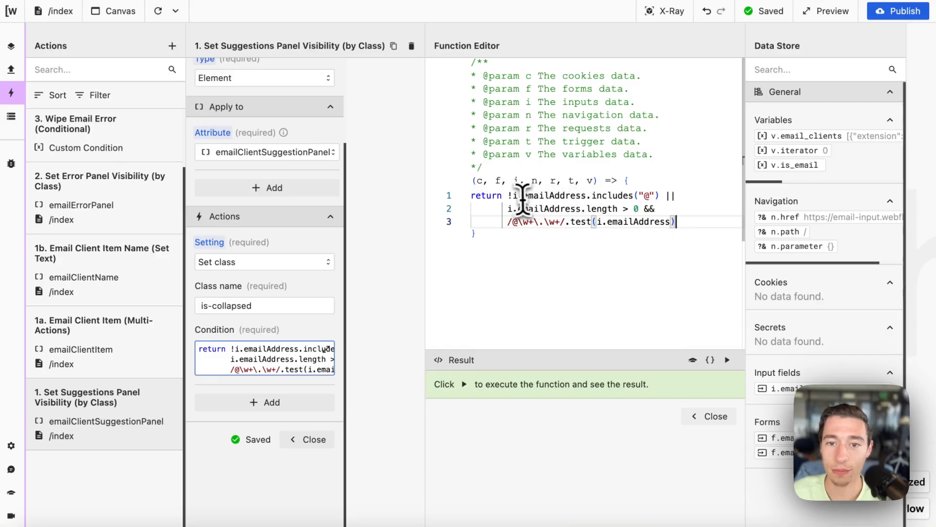
Step: Review the condition's includes("@") check, length check and /@\w+\.\w+/ test
{"action": "double_click", "coordinate": [584, 195]}
{"action": "left_click", "coordinate": [609, 195]}
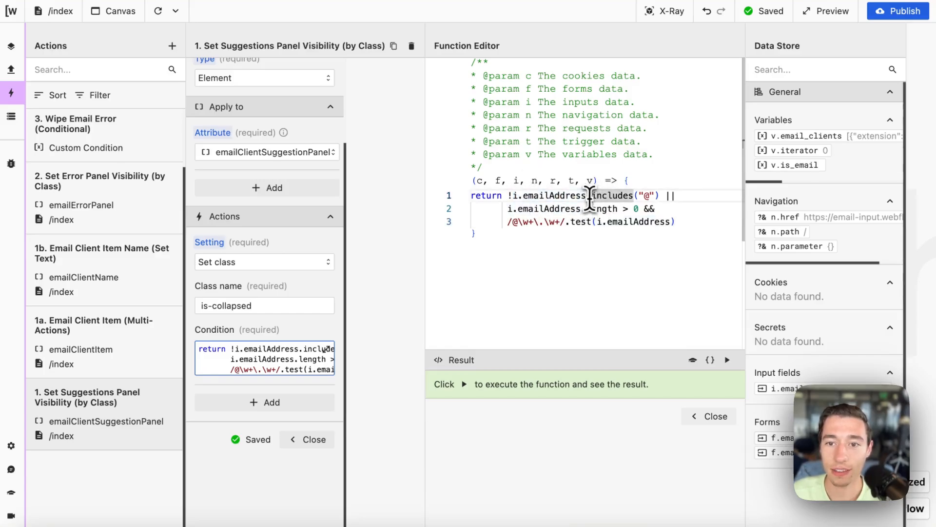
{"action": "left_click", "coordinate": [657, 195]}
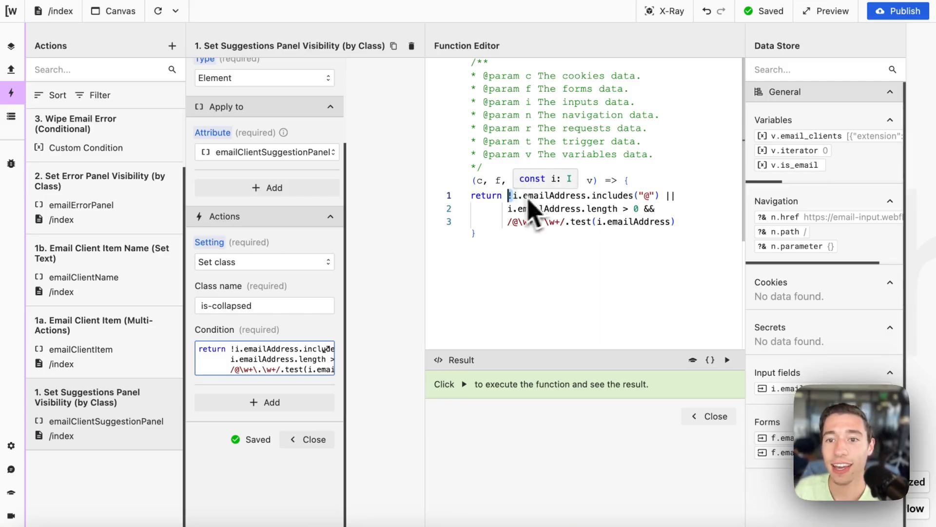
{"action": "double_click", "coordinate": [671, 195]}
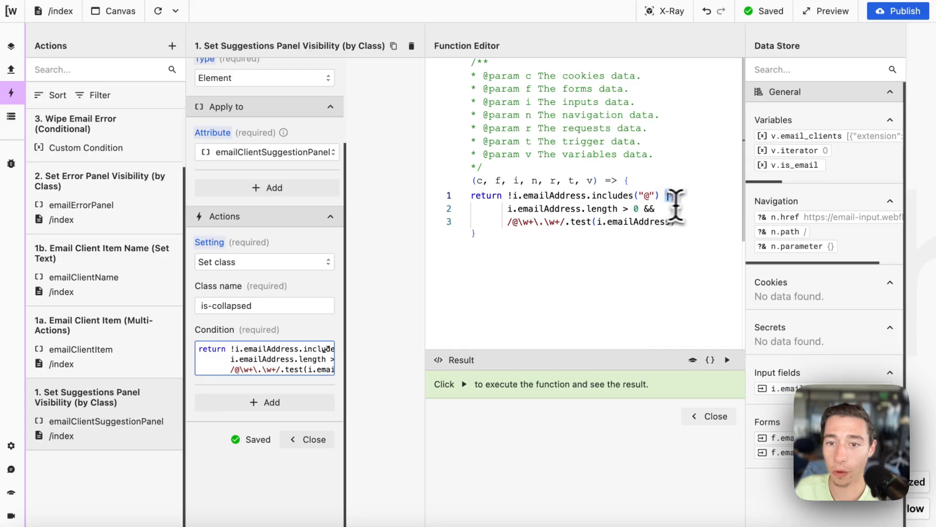
{"action": "left_click_drag", "start_coordinate": [508, 209], "coordinate": [637, 214]}
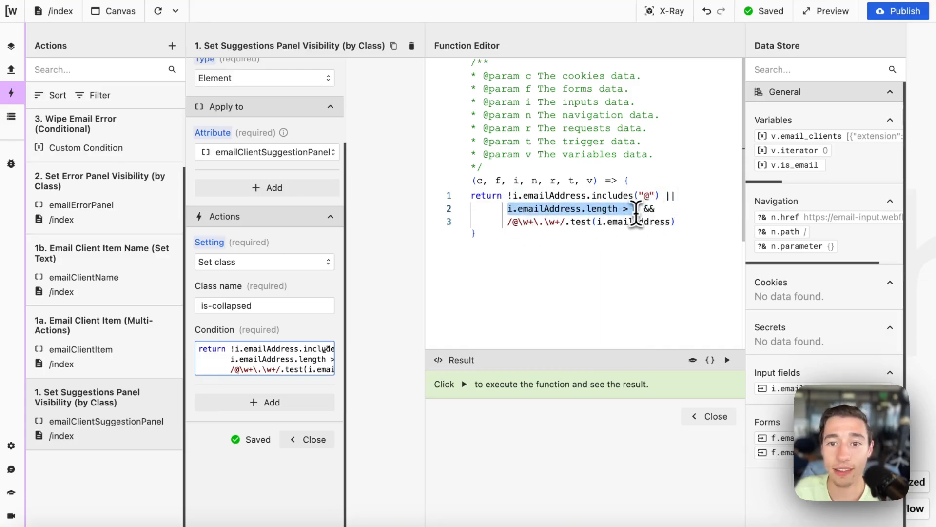
{"action": "left_click", "coordinate": [647, 283]}
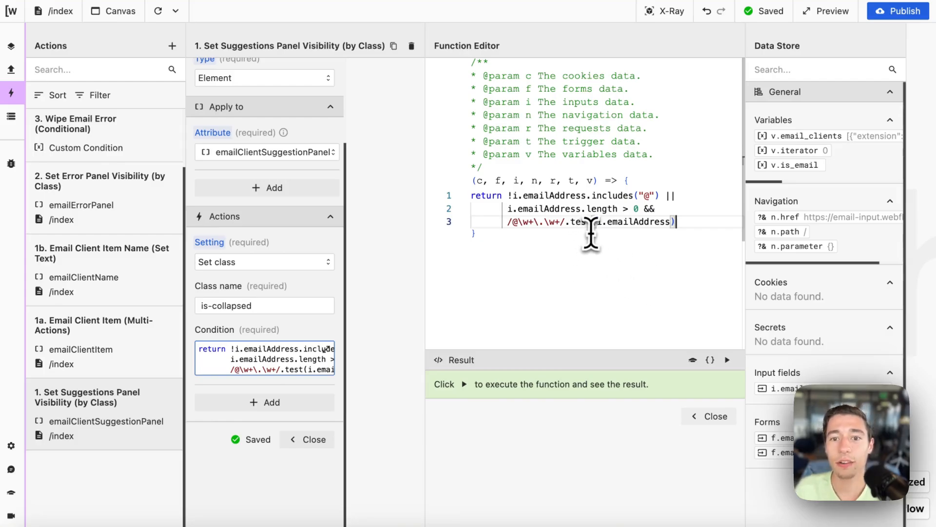
{"action": "left_click", "coordinate": [563, 222]}
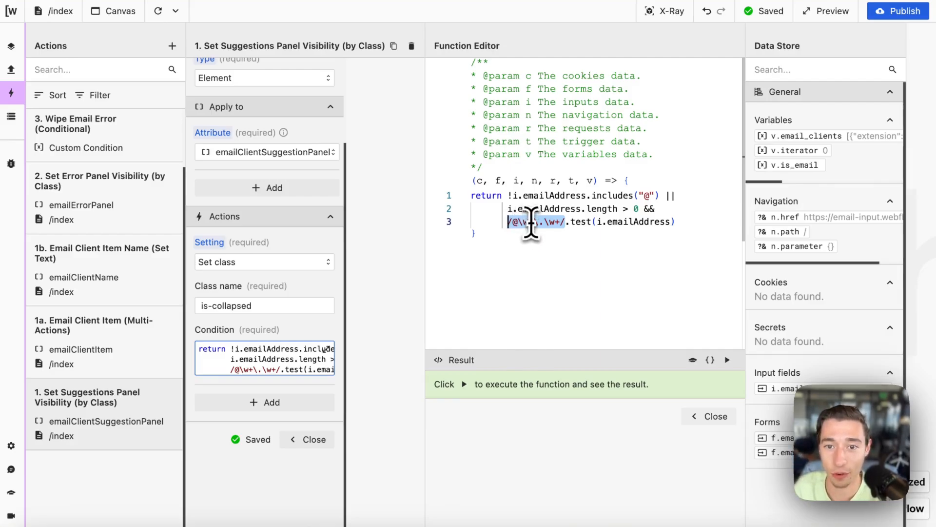
{"action": "left_click_drag", "start_coordinate": [571, 222], "coordinate": [680, 225]}
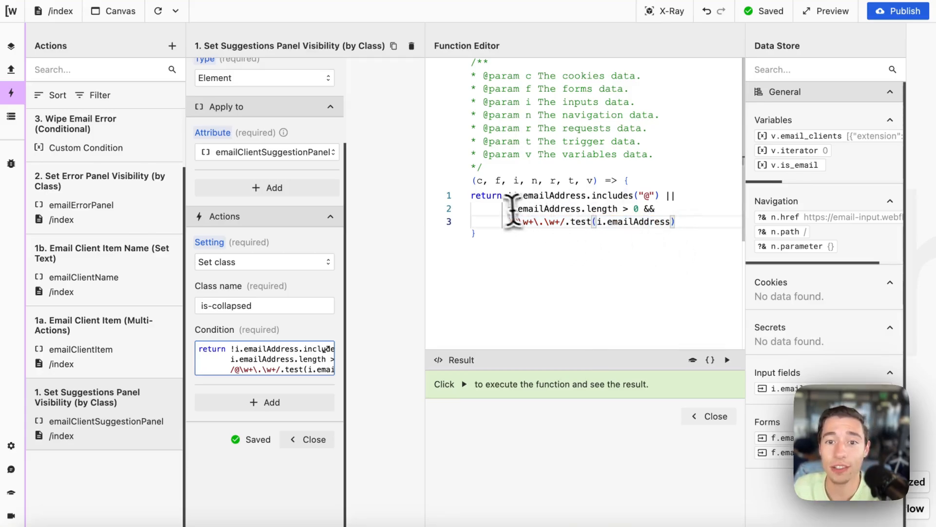
{"action": "left_click_drag", "start_coordinate": [507, 200], "coordinate": [715, 213]}
{"action": "left_click", "coordinate": [580, 244]}
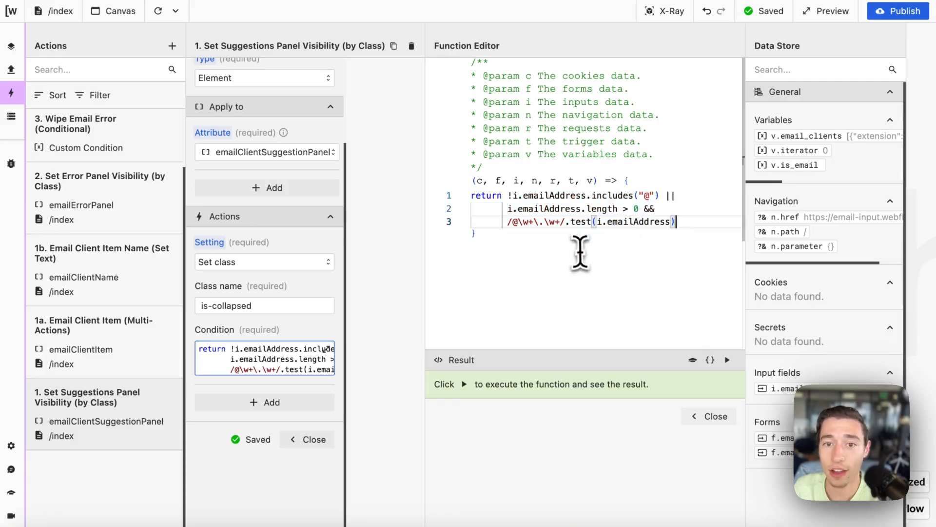
{"action": "left_click_drag", "start_coordinate": [504, 196], "coordinate": [652, 191]}
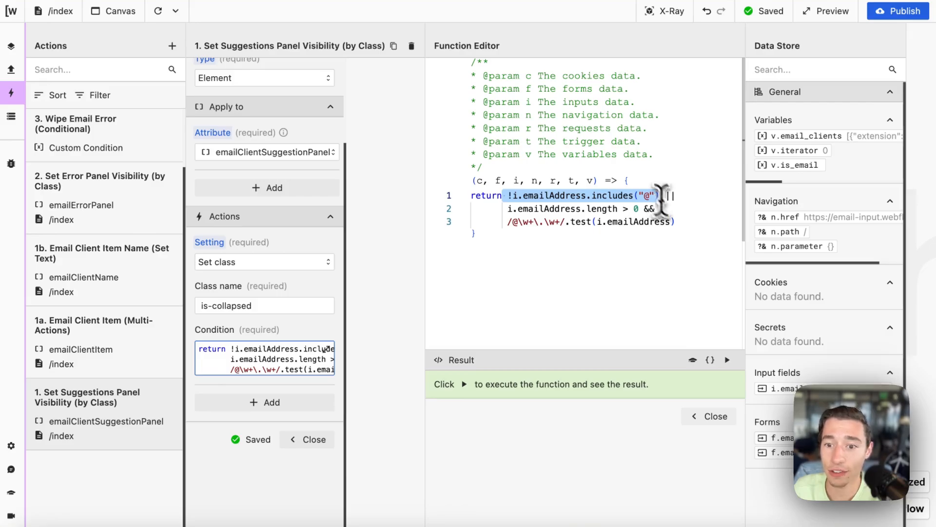
Step: Run the condition and select its includes("@") check on line 1
{"action": "left_click", "coordinate": [727, 360]}
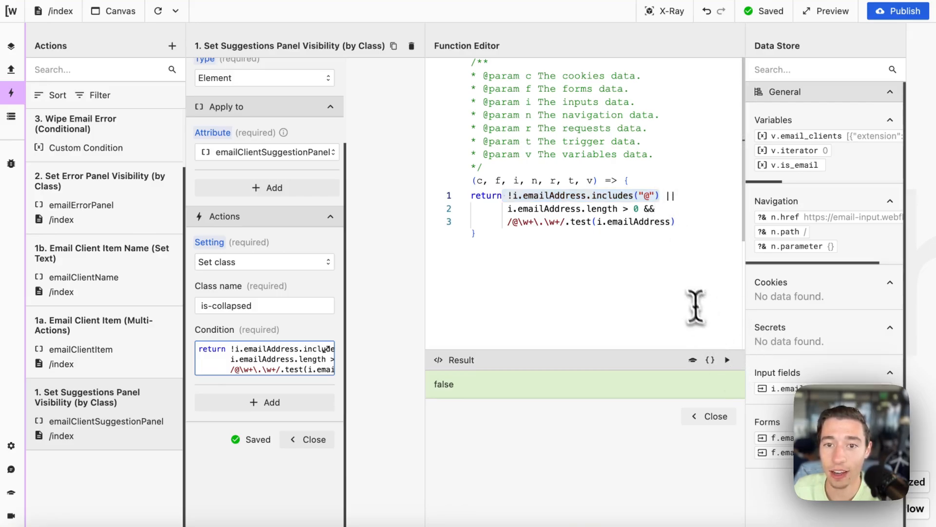
{"action": "left_click", "coordinate": [583, 261]}
{"action": "left_click", "coordinate": [513, 198]}
{"action": "left_click_drag", "start_coordinate": [512, 198], "coordinate": [651, 194]}
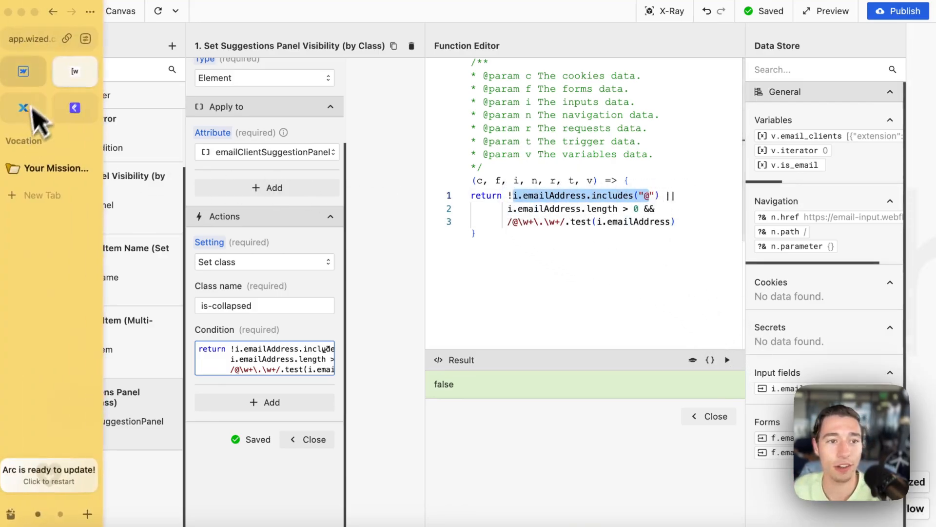
{"action": "left_click", "coordinate": [26, 86]}
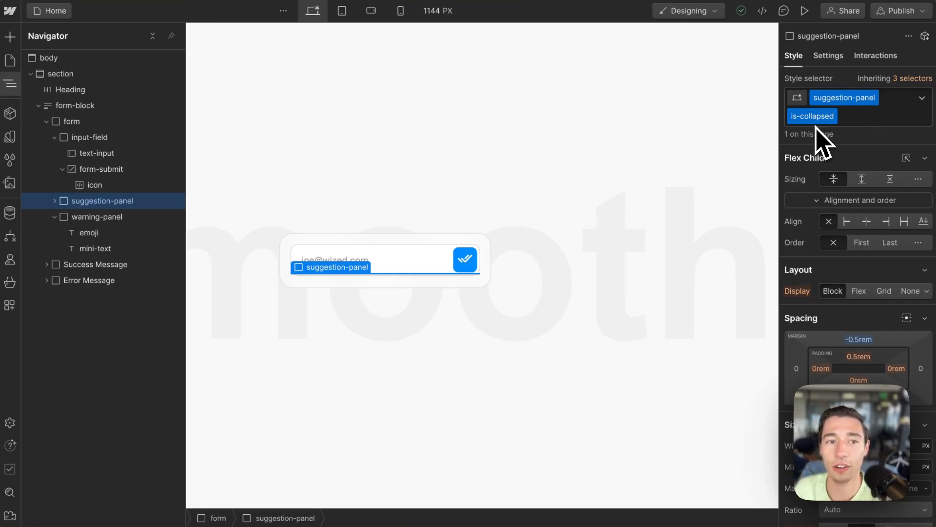
{"action": "left_click", "coordinate": [81, 72]}
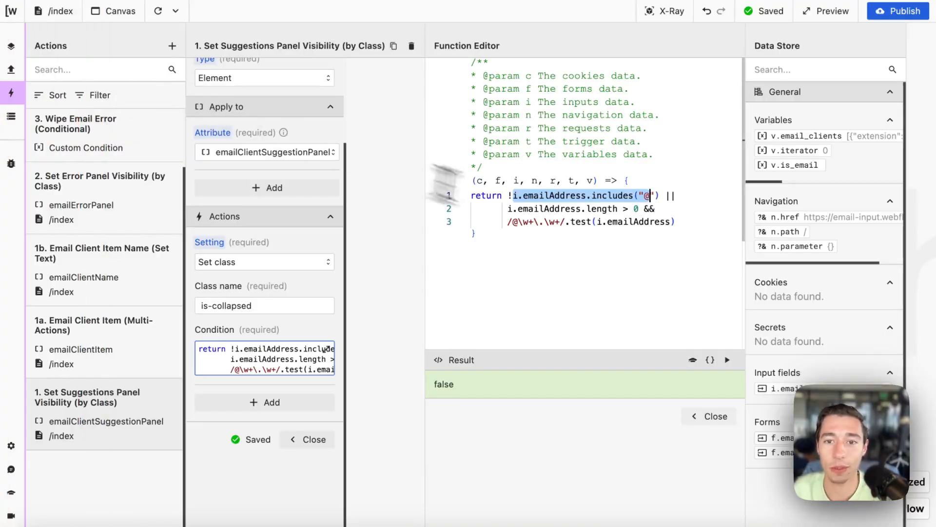
Step: Reduce the condition to a lone includes("@") check, removing the other conditions and negation
{"action": "left_click", "coordinate": [577, 210]}
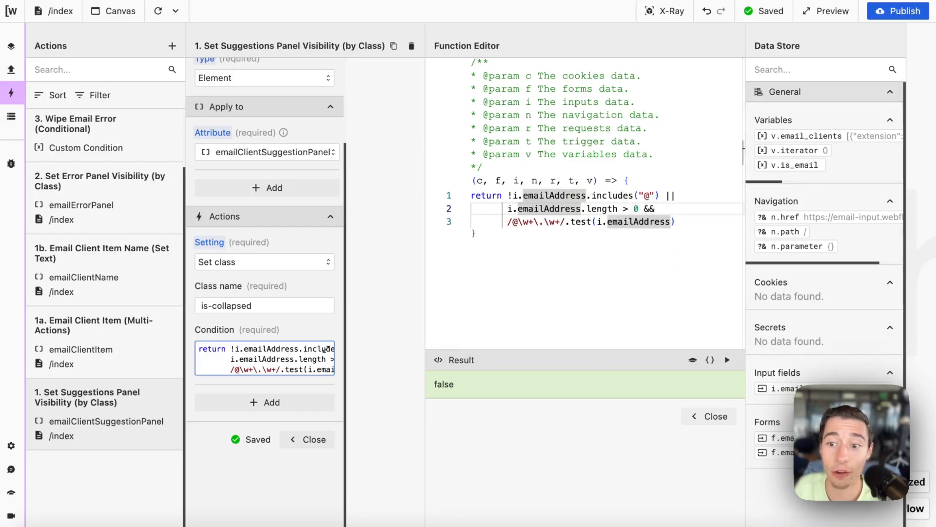
{"action": "left_click_drag", "start_coordinate": [661, 196], "coordinate": [700, 264]}
{"action": "key", "text": "ctrl+c"}
{"action": "key", "text": "BackSpace"}
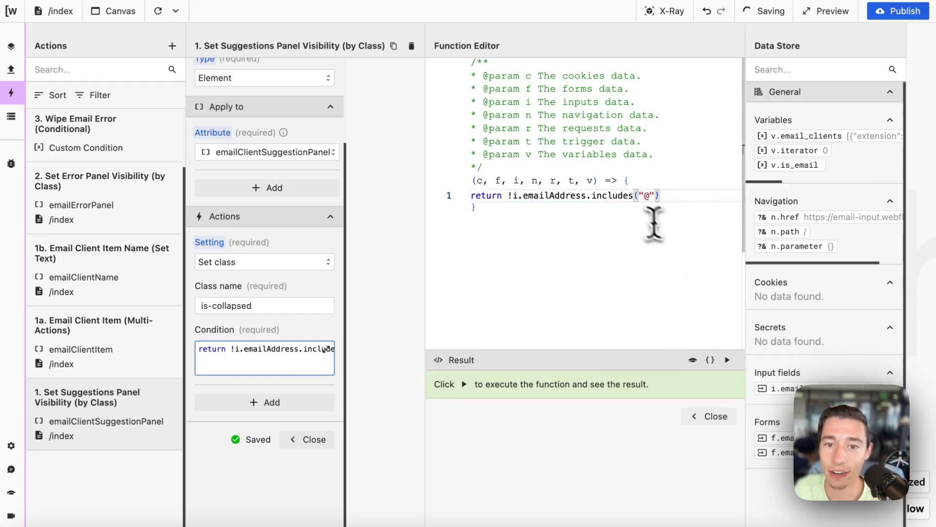
{"action": "left_click_drag", "start_coordinate": [516, 200], "coordinate": [510, 200]}
{"action": "key", "text": "BackSpace"}
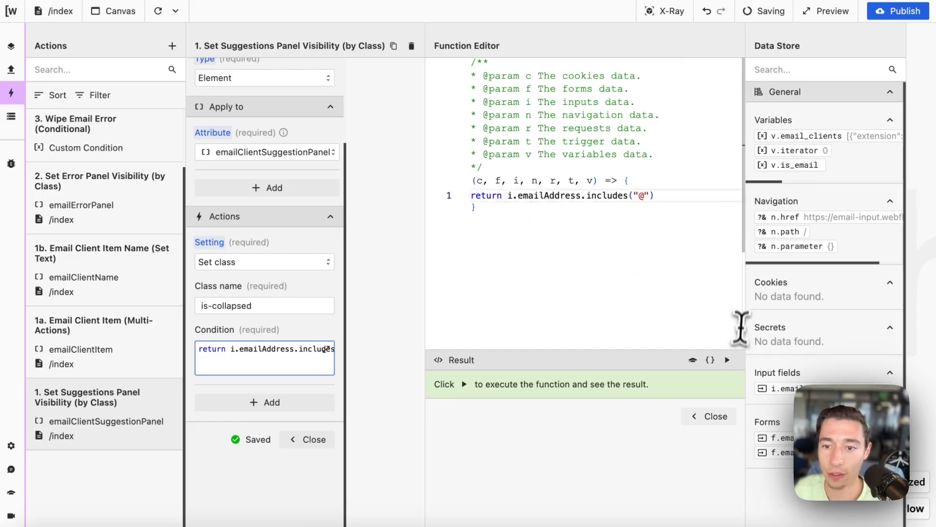
{"action": "left_click", "coordinate": [727, 359]}
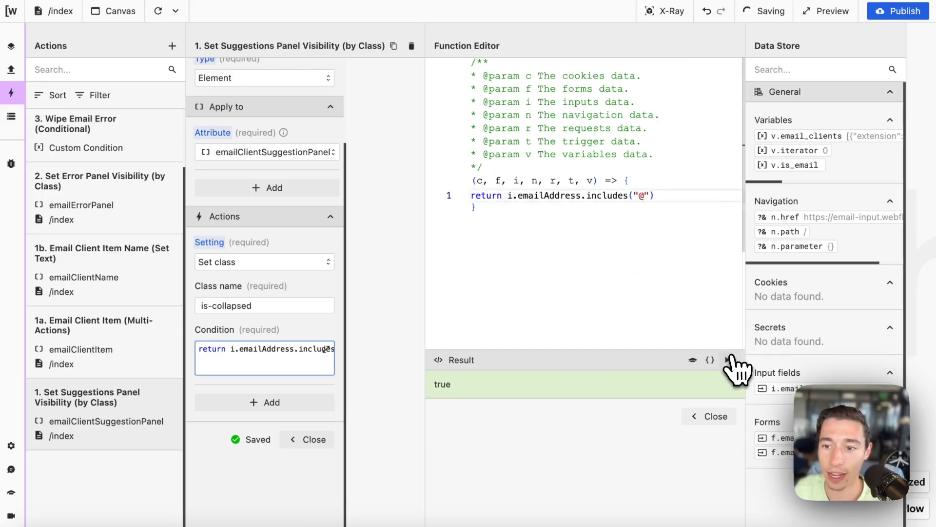
{"action": "left_click", "coordinate": [701, 424]}
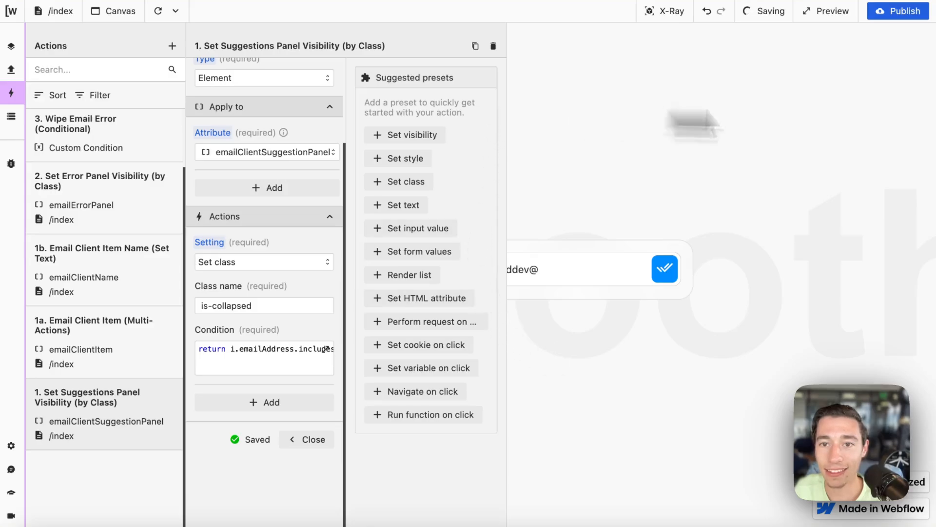
Step: Reload the preview, then add ! before i.emailAddress and close the action
{"action": "left_click", "coordinate": [158, 11]}
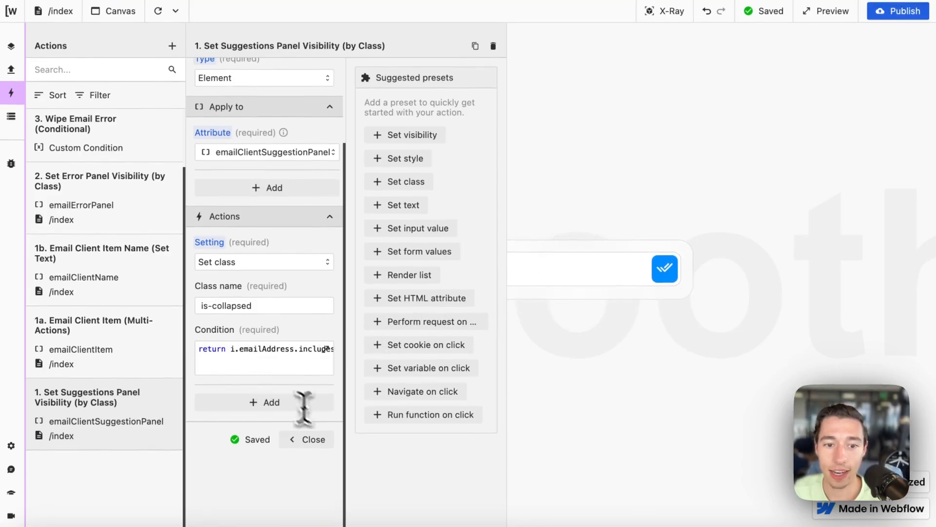
{"action": "left_click", "coordinate": [307, 439]}
{"action": "left_click", "coordinate": [128, 429]}
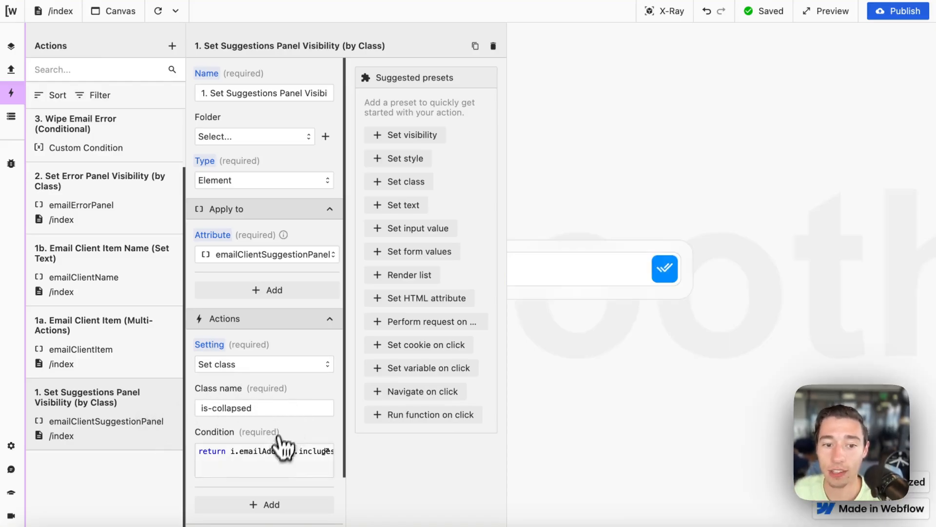
{"action": "left_click", "coordinate": [273, 458]}
{"action": "left_click", "coordinate": [508, 196]}
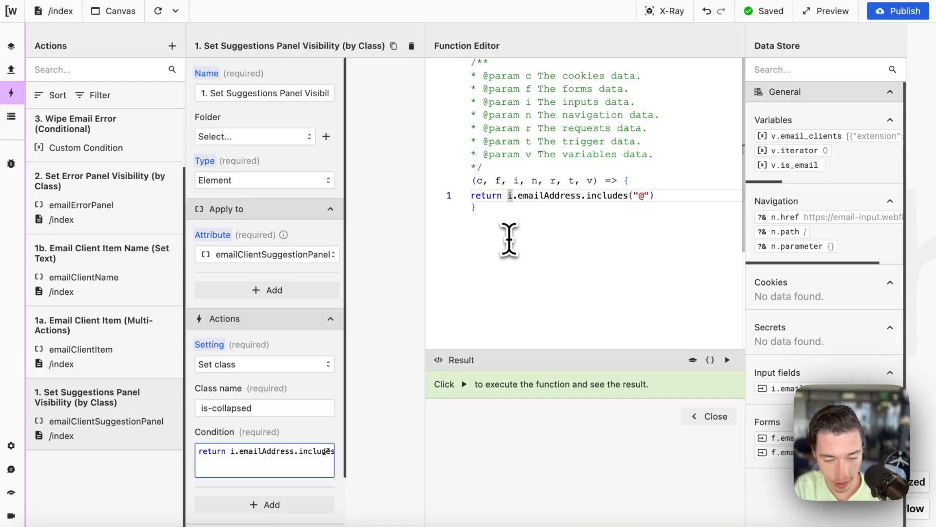
{"action": "left_click", "coordinate": [709, 416]}
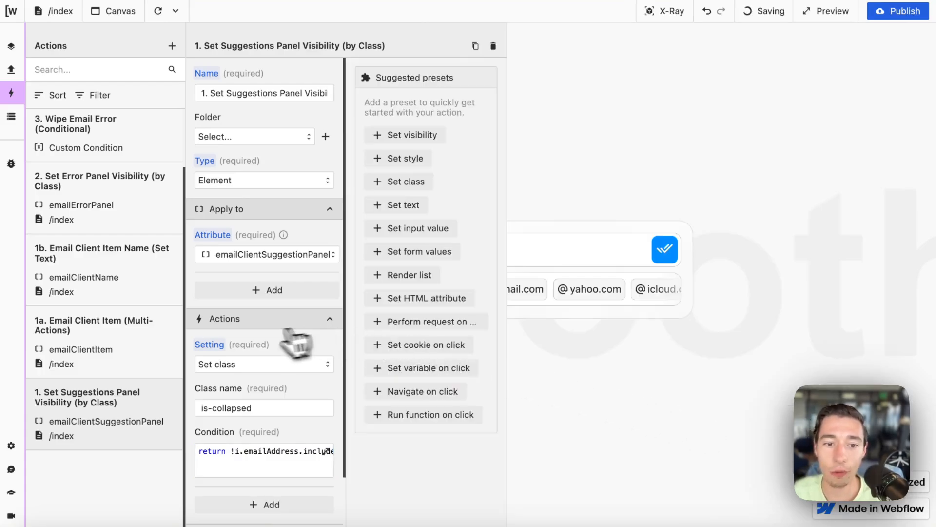
{"action": "scroll", "coordinate": [299, 341], "scroll_direction": "down", "scroll_amount": 2}
{"action": "left_click", "coordinate": [313, 435]}
{"action": "left_click", "coordinate": [494, 249]}
{"action": "key", "text": "BackSpace"}
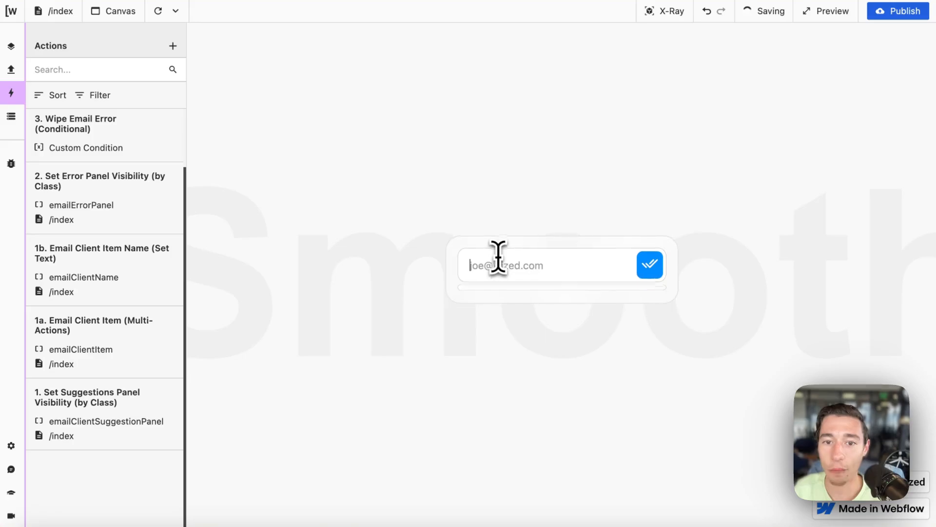
{"action": "type", "text": "@"}
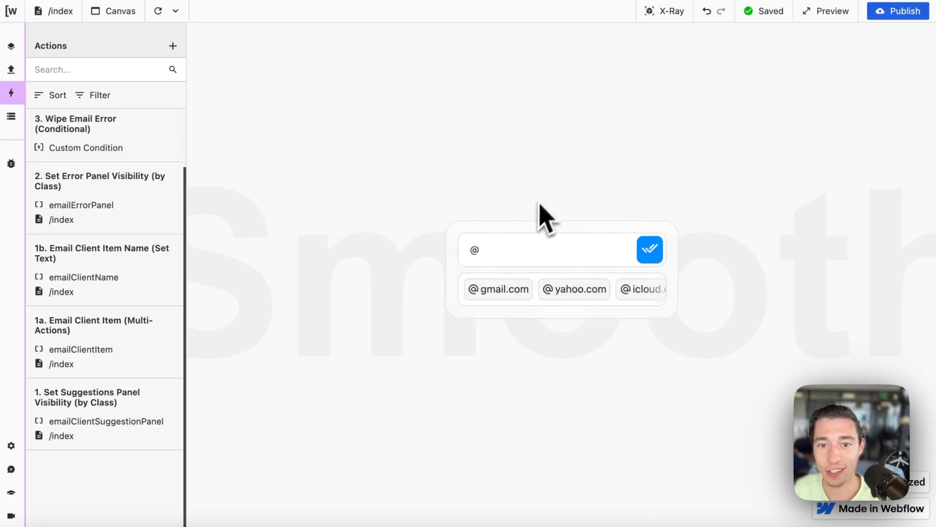
{"action": "key", "text": "BackSpace"}
{"action": "type", "text": "jkehcew"}
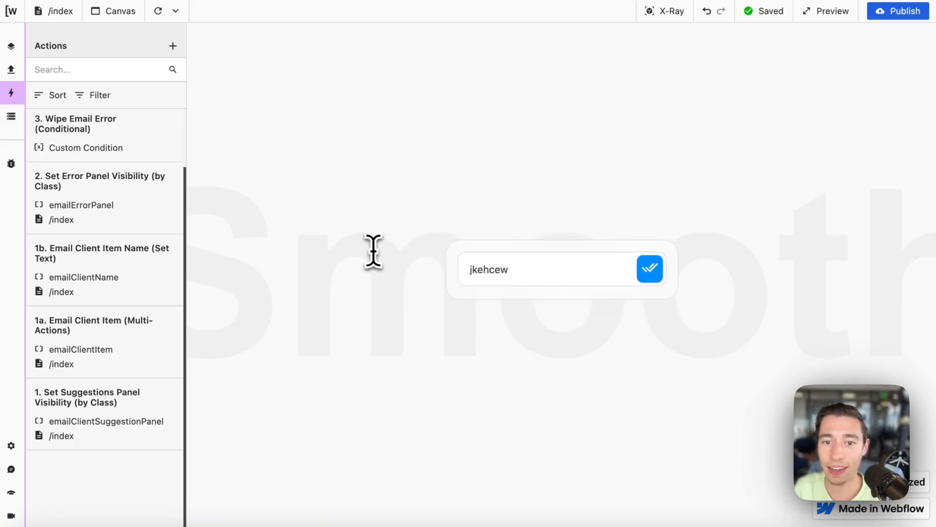
{"action": "type", "text": "n@"}
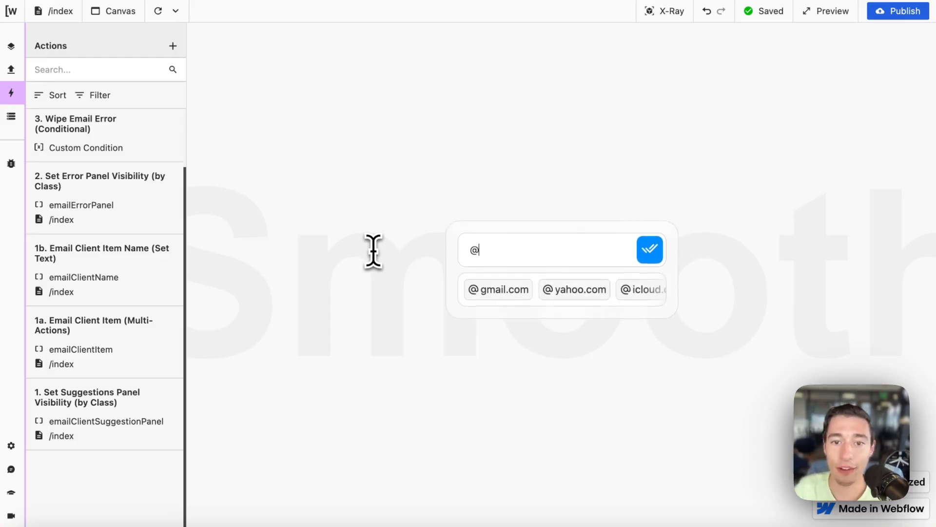
{"action": "key", "text": "BackSpace"}
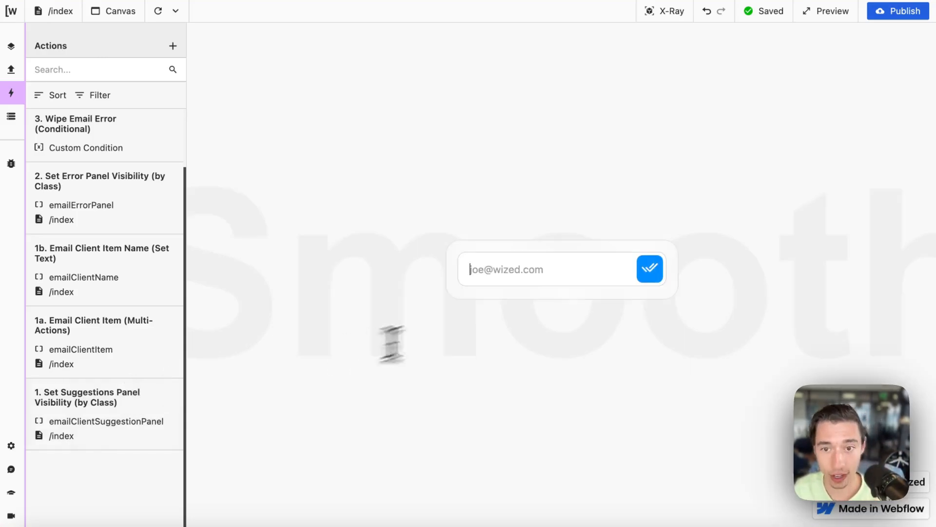
{"action": "type", "text": "@"}
{"action": "key", "text": "BackSpace"}
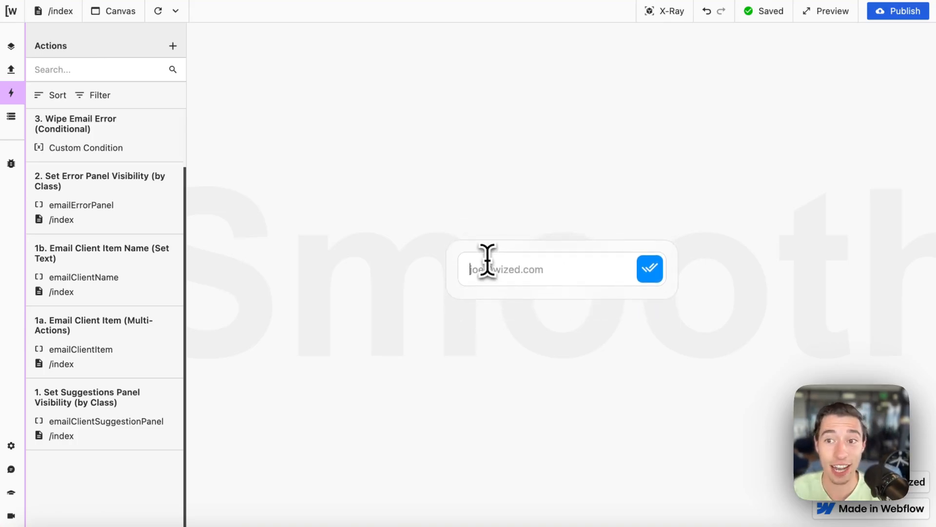
{"action": "left_click", "coordinate": [94, 414]}
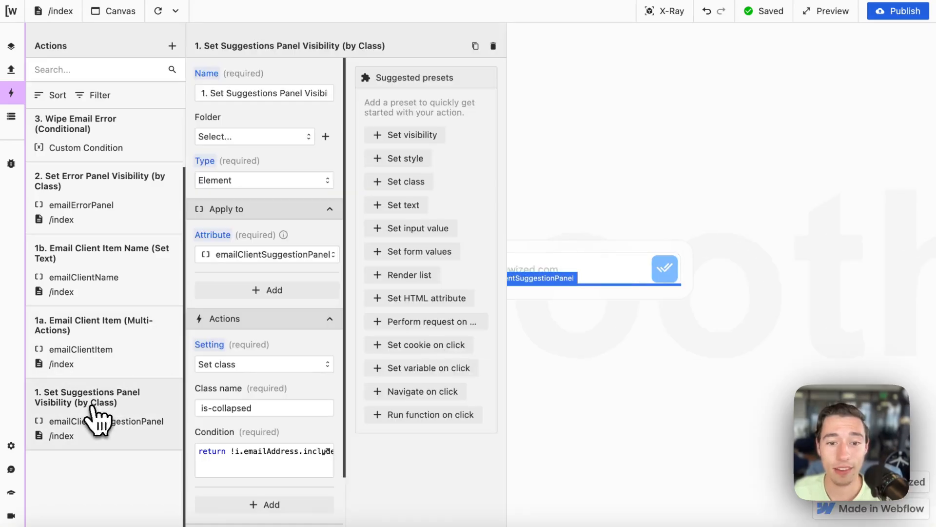
Step: Paste '|| i.emailAddress.length > 0 && /@\w+\.\w+/.test(i.emailAddress)' into the condition and close the editors
{"action": "scroll", "coordinate": [249, 419], "scroll_direction": "down", "scroll_amount": 3}
{"action": "left_click", "coordinate": [278, 368]}
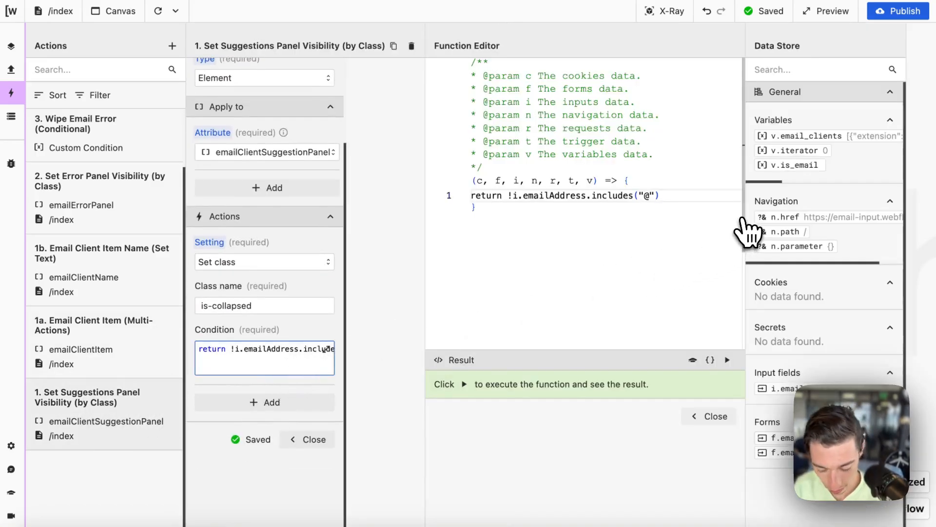
{"action": "key", "text": "ctrl+v"}
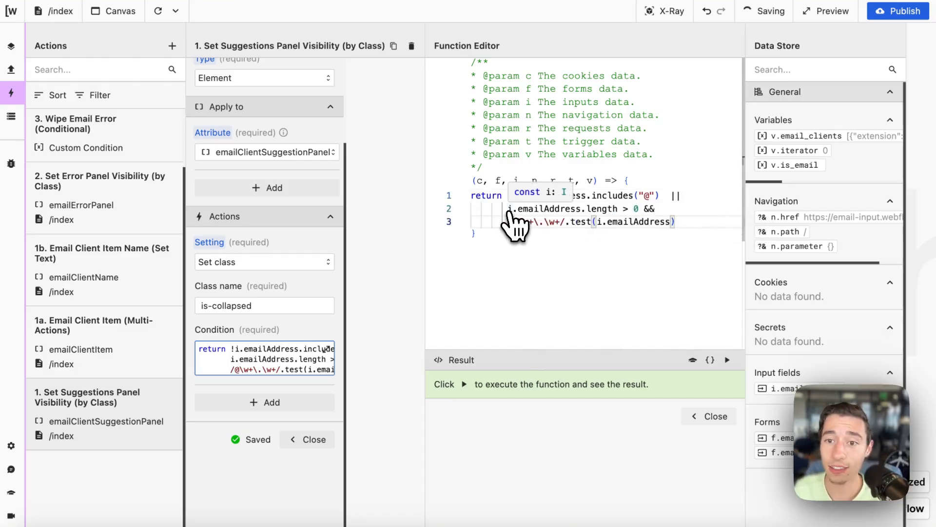
{"action": "left_click", "coordinate": [668, 195]}
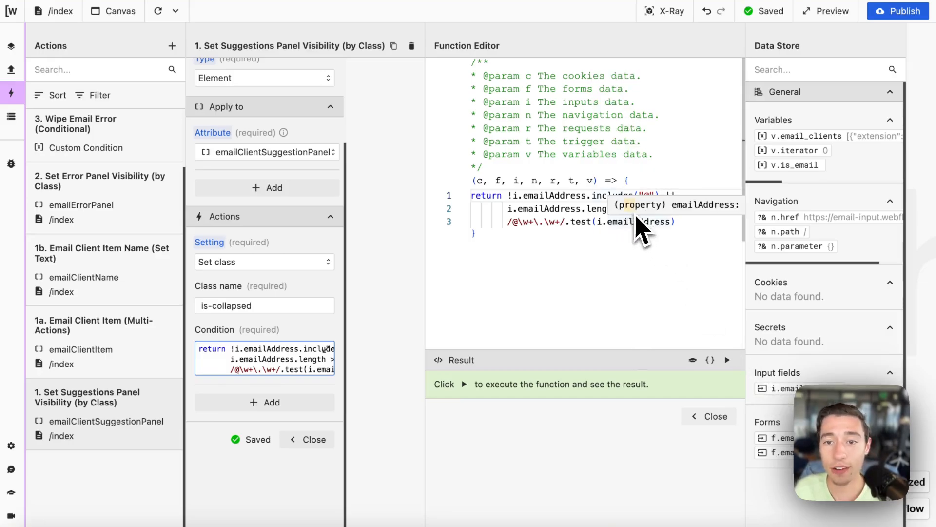
{"action": "left_click", "coordinate": [626, 238]}
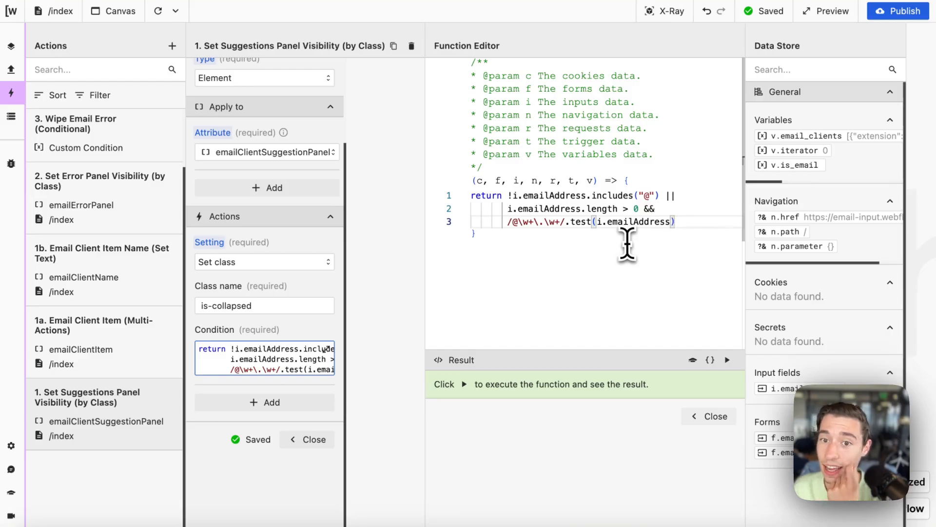
{"action": "left_click_drag", "start_coordinate": [507, 223], "coordinate": [635, 236]}
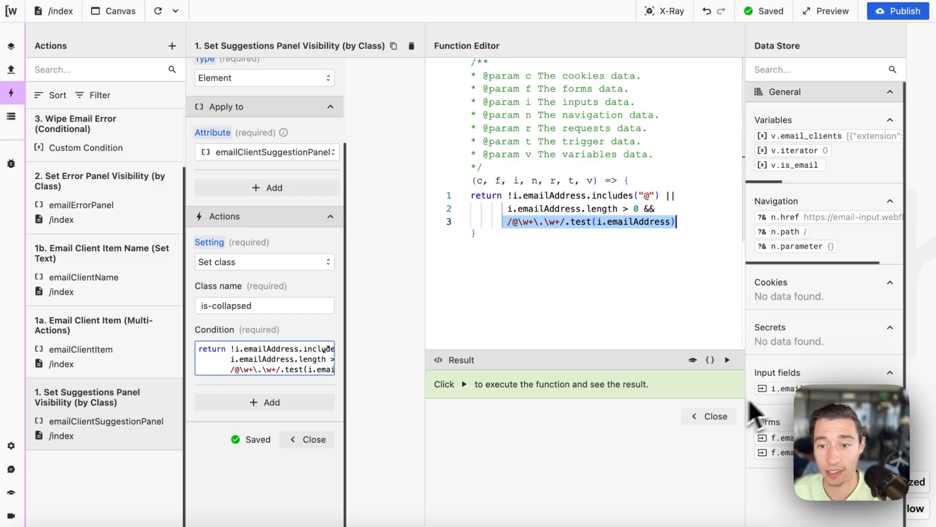
{"action": "left_click", "coordinate": [711, 416]}
{"action": "left_click", "coordinate": [296, 439]}
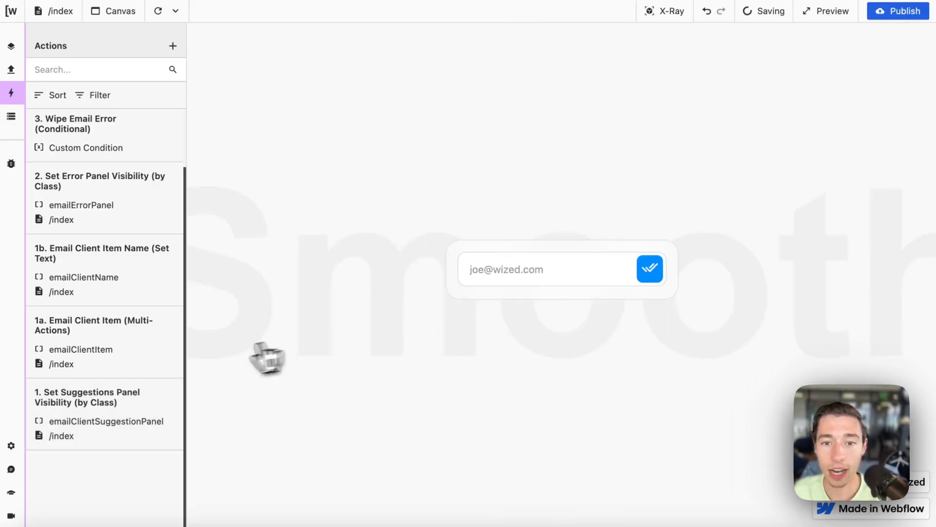
Step: Type a complete test email address with a domain into the preview field and select it
{"action": "left_click", "coordinate": [518, 269]}
{"action": "type", "text": "hcdgy@chsgc"}
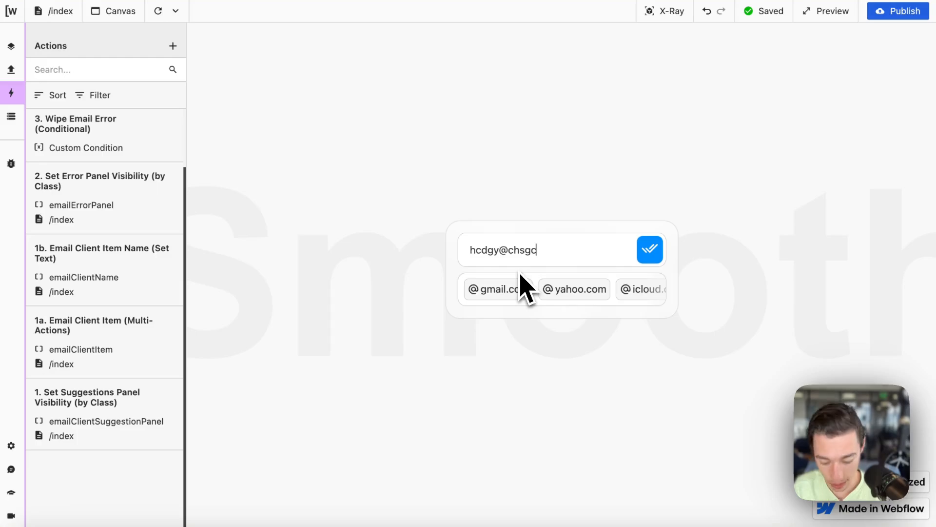
{"action": "type", "text": ".cyugc"}
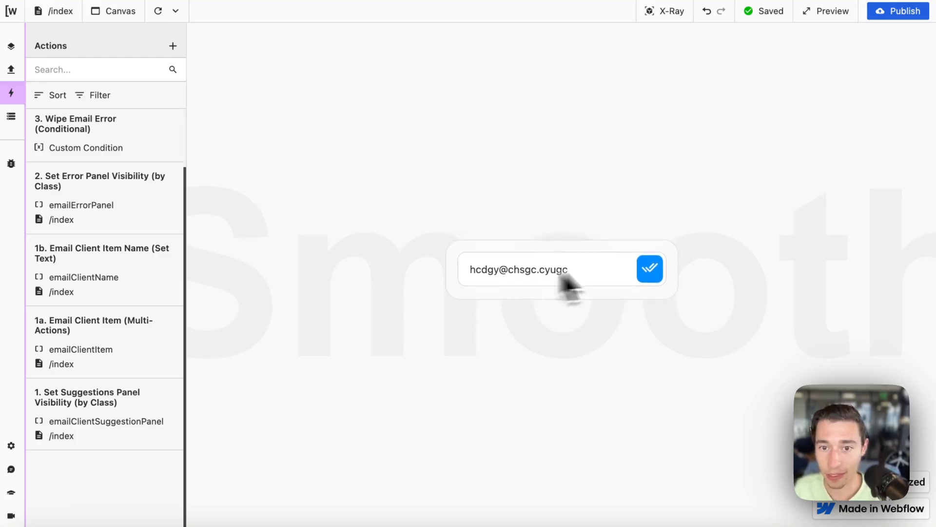
{"action": "left_click_drag", "start_coordinate": [562, 271], "coordinate": [430, 271]}
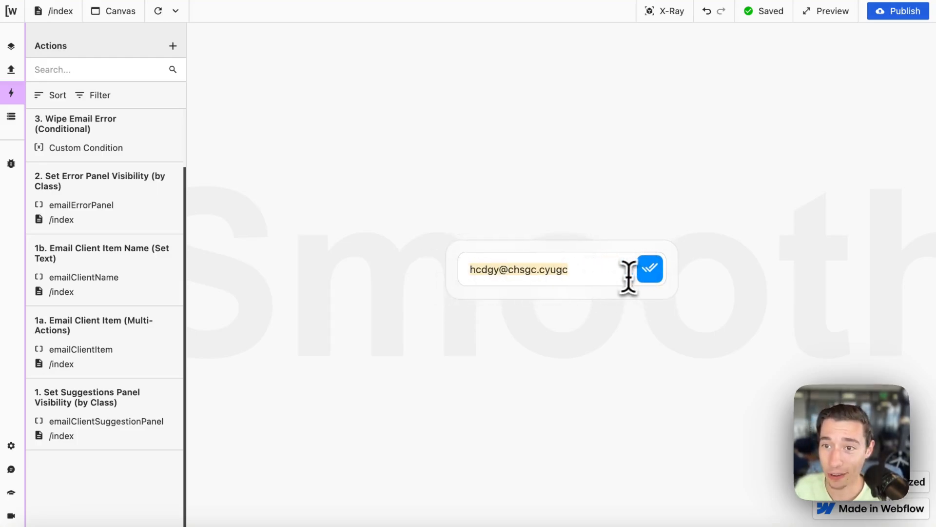
{"action": "left_click", "coordinate": [599, 276]}
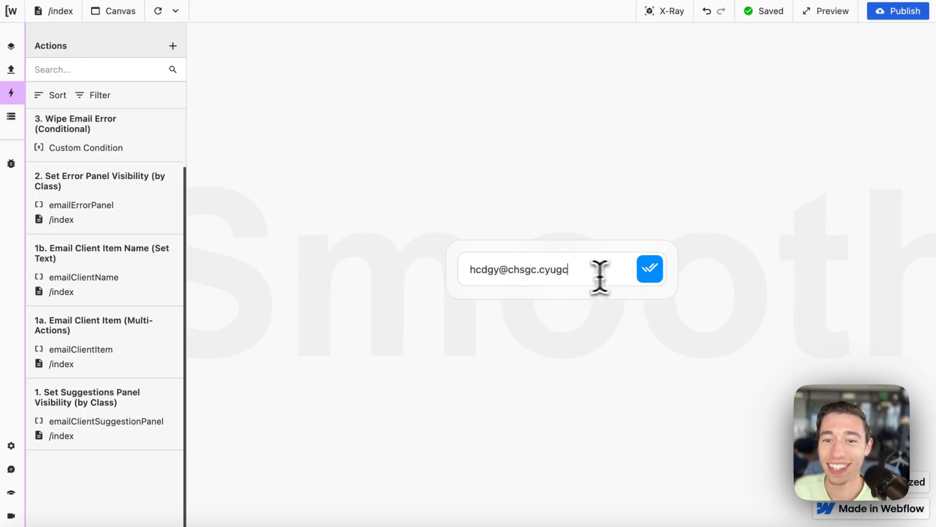
{"action": "left_click_drag", "start_coordinate": [599, 276], "coordinate": [461, 273]}
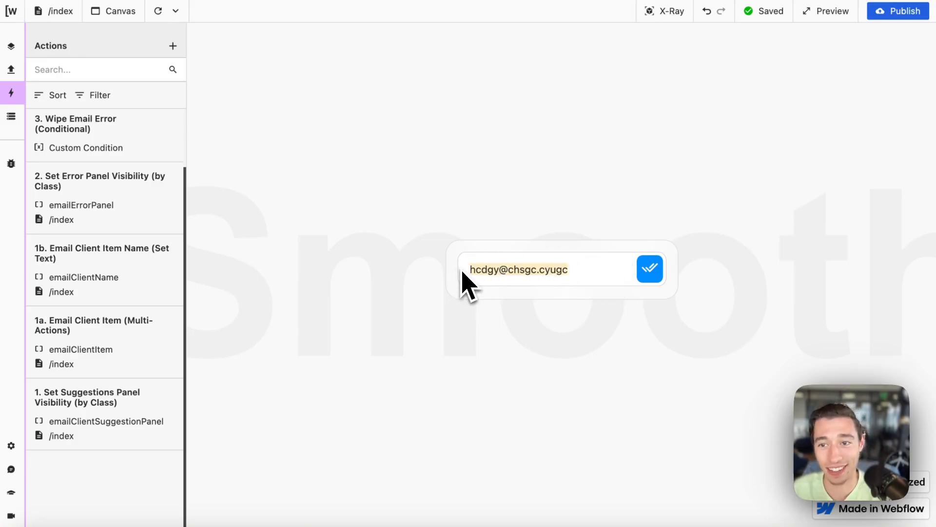
Step: Reopen the panel condition and run it against the full address
{"action": "left_click", "coordinate": [104, 418]}
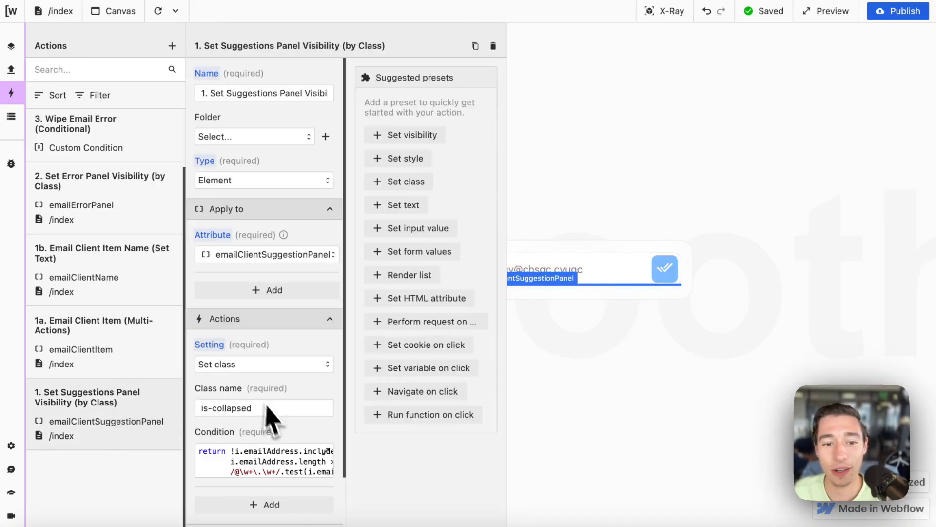
{"action": "scroll", "coordinate": [266, 439], "scroll_direction": "down", "scroll_amount": 2}
{"action": "left_click", "coordinate": [266, 373]}
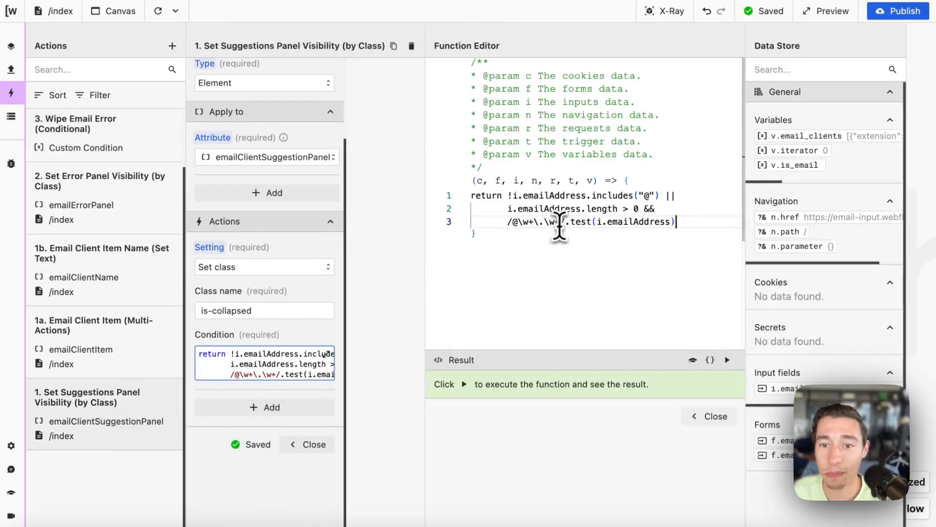
{"action": "left_click_drag", "start_coordinate": [565, 222], "coordinate": [515, 226]}
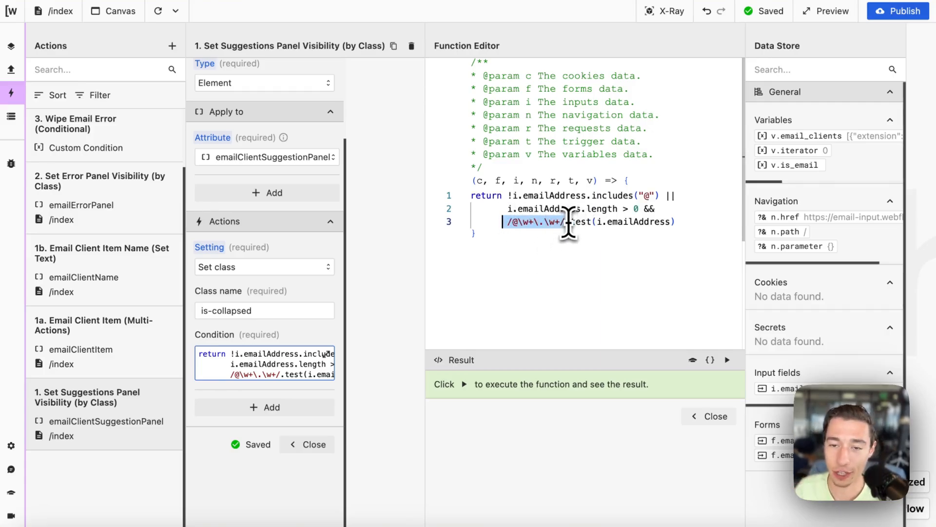
{"action": "left_click_drag", "start_coordinate": [571, 224], "coordinate": [651, 223]}
{"action": "left_click", "coordinate": [613, 243]}
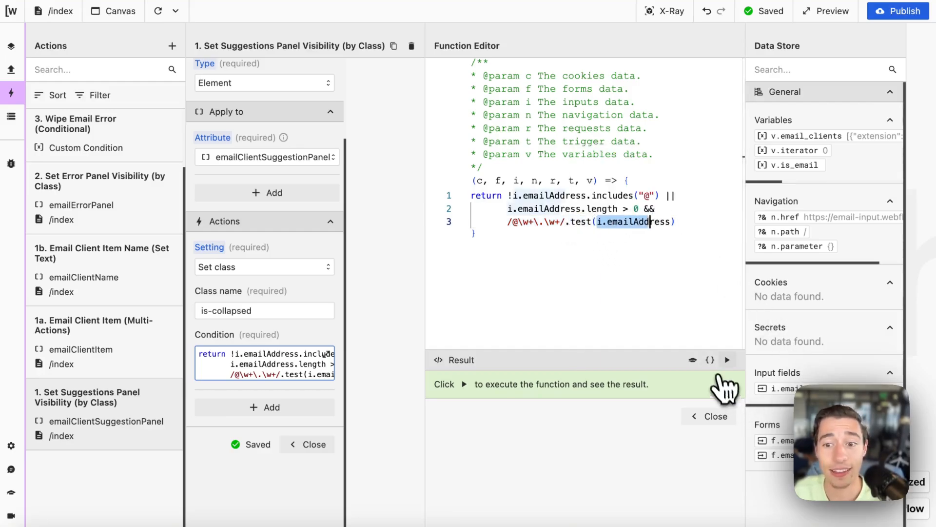
{"action": "left_click", "coordinate": [727, 360]}
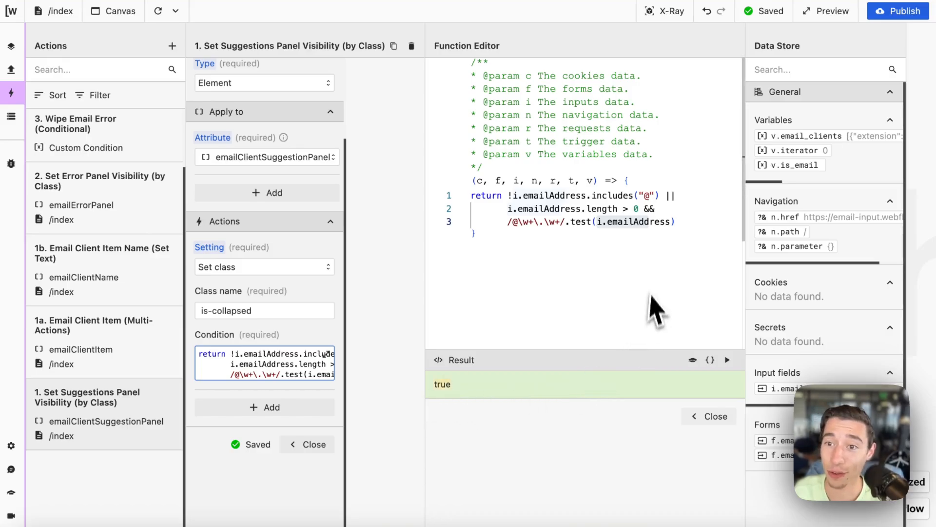
{"action": "left_click", "coordinate": [719, 416]}
Step: Shorten the email's domain and rerun the reformatted condition
{"action": "left_click", "coordinate": [616, 276]}
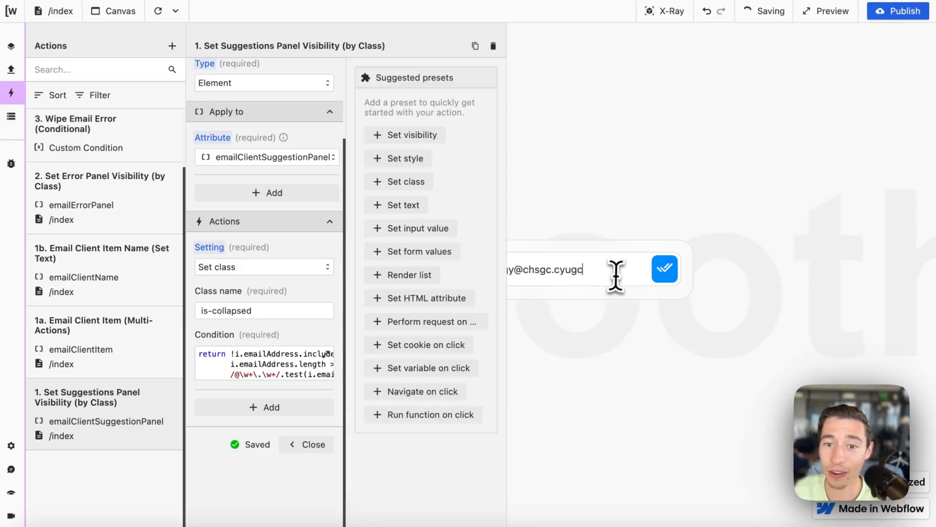
{"action": "key", "text": "BackSpace"}
{"action": "key", "text": "BackSpace"}
{"action": "key", "text": "BackSpace"}
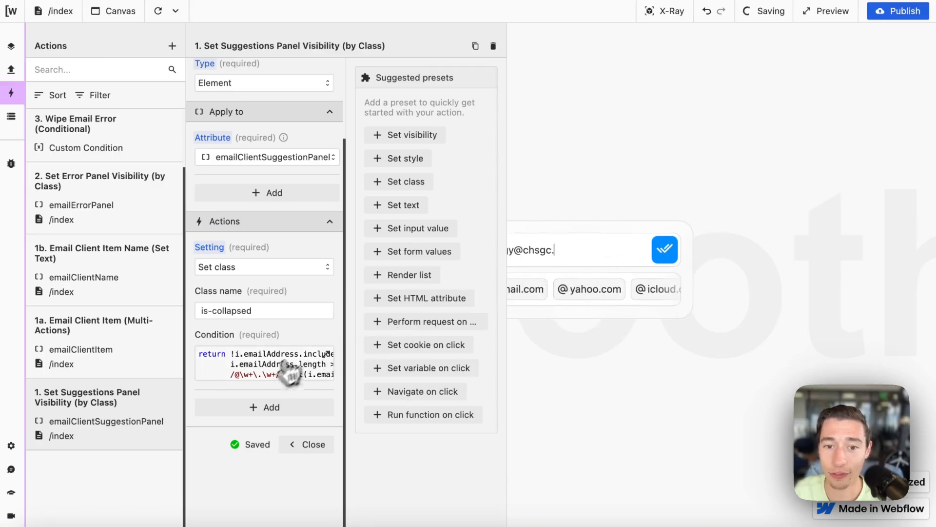
{"action": "left_click", "coordinate": [280, 370]}
{"action": "left_click", "coordinate": [710, 360]}
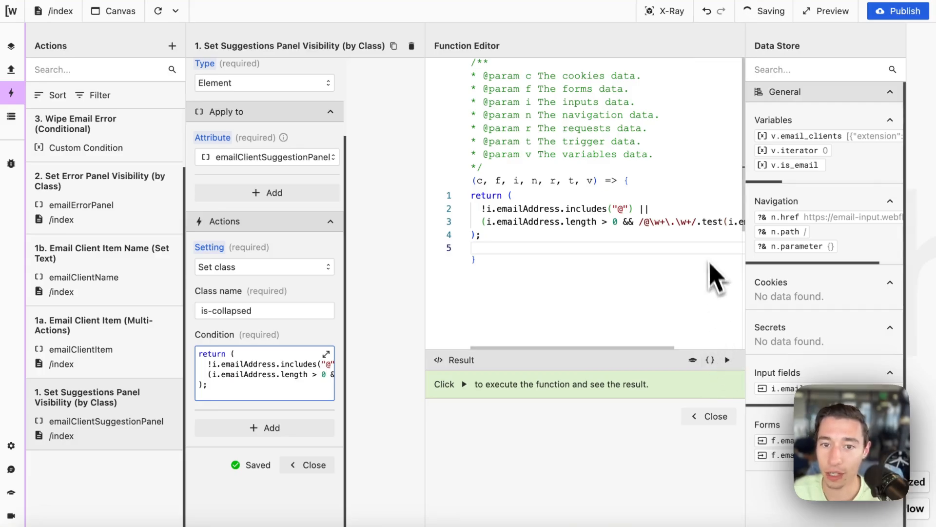
{"action": "left_click", "coordinate": [727, 360]}
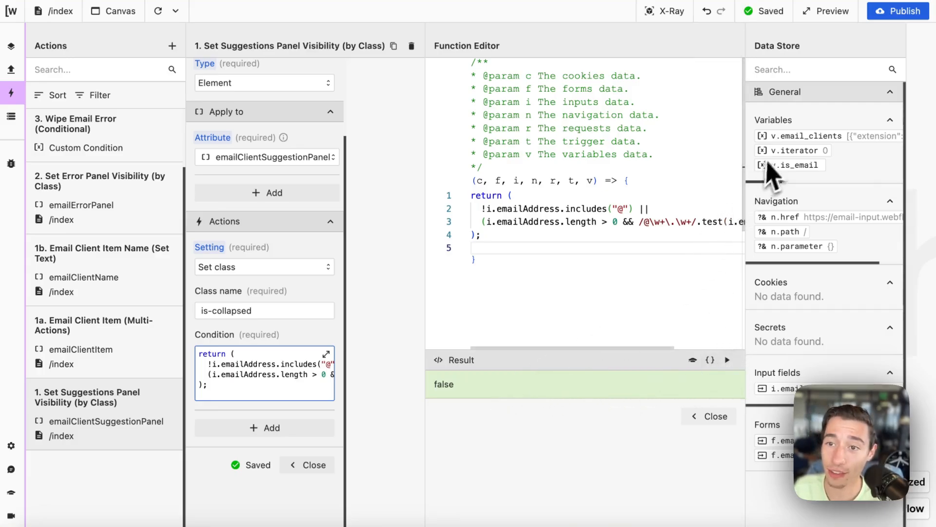
{"action": "left_click", "coordinate": [716, 415]}
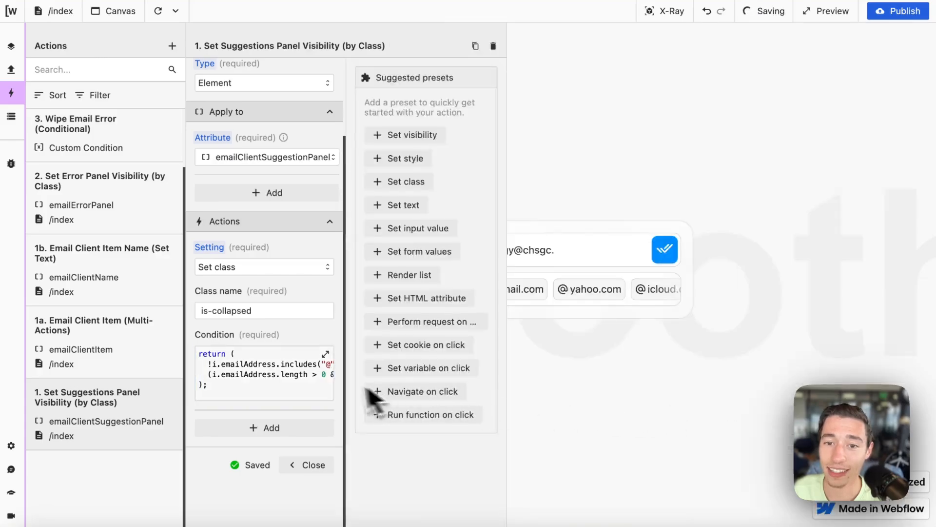
Step: Append t89gvr to the email, test the condition, then undo back to the compact code
{"action": "left_click", "coordinate": [601, 259]}
{"action": "type", "text": "t89gvr"}
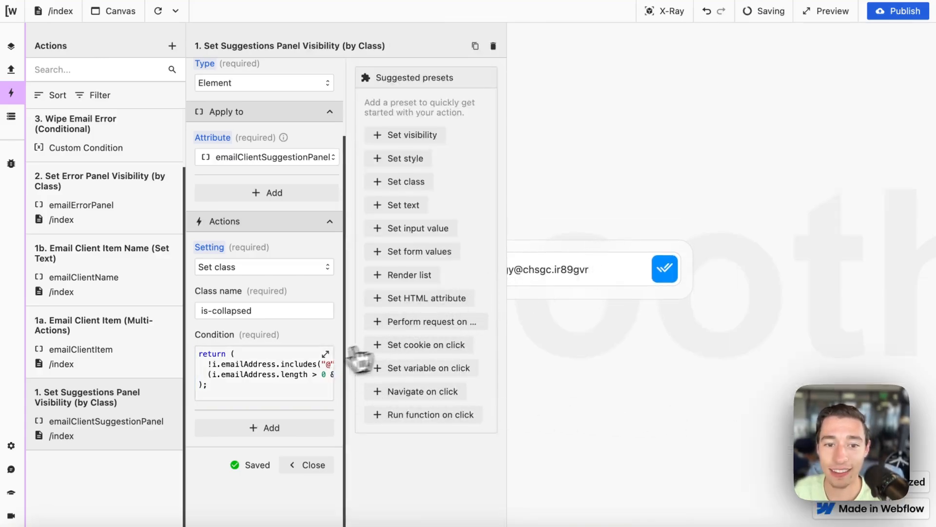
{"action": "left_click", "coordinate": [325, 354]}
{"action": "left_click", "coordinate": [727, 359]}
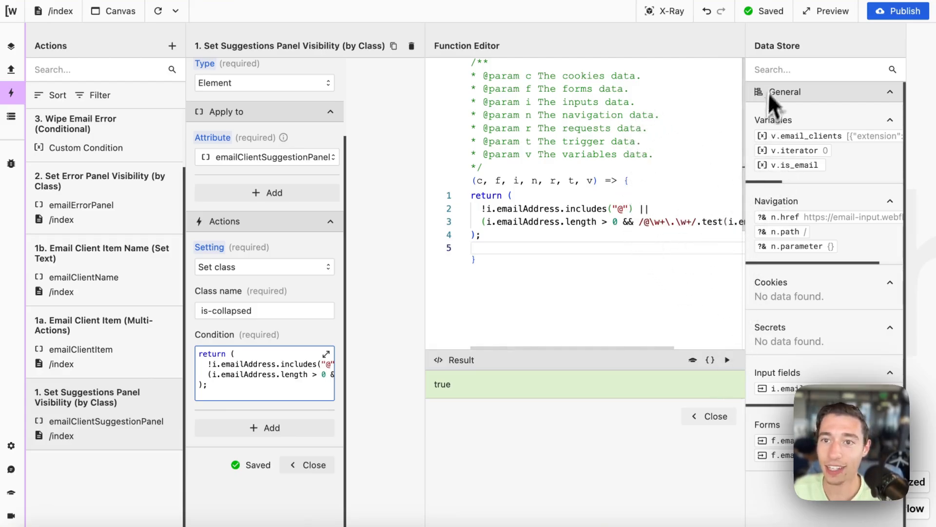
{"action": "left_click", "coordinate": [708, 11]}
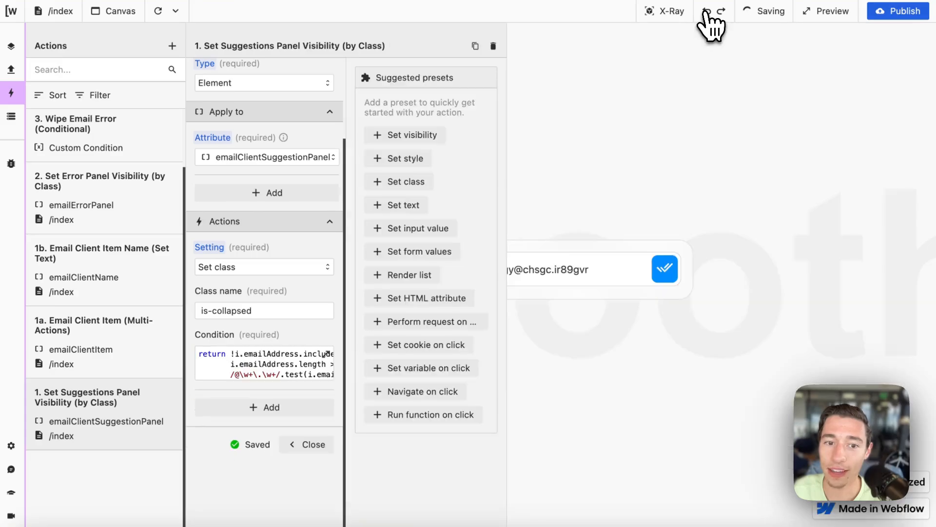
{"action": "left_click", "coordinate": [325, 354]}
{"action": "left_click", "coordinate": [727, 359]}
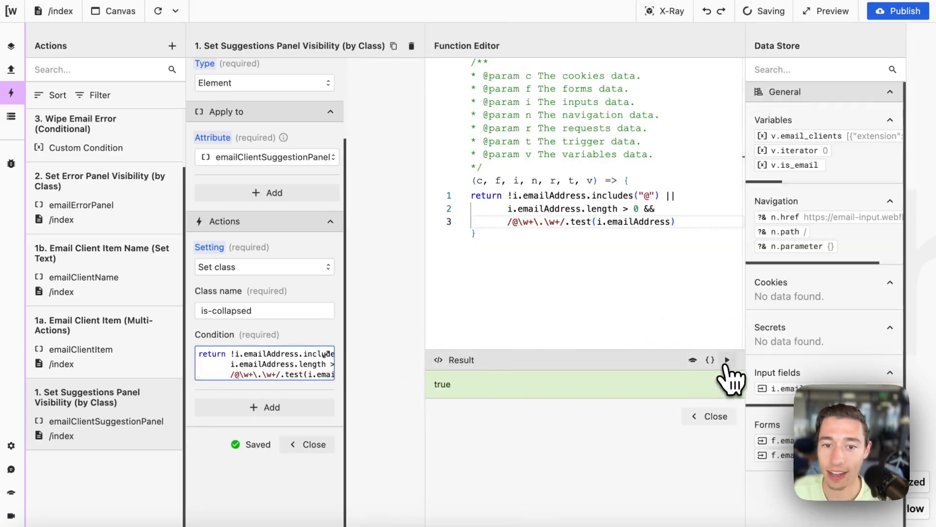
{"action": "left_click", "coordinate": [713, 416]}
Step: Delete another character from the email, retest the condition and close the action panel
{"action": "left_click", "coordinate": [606, 276]}
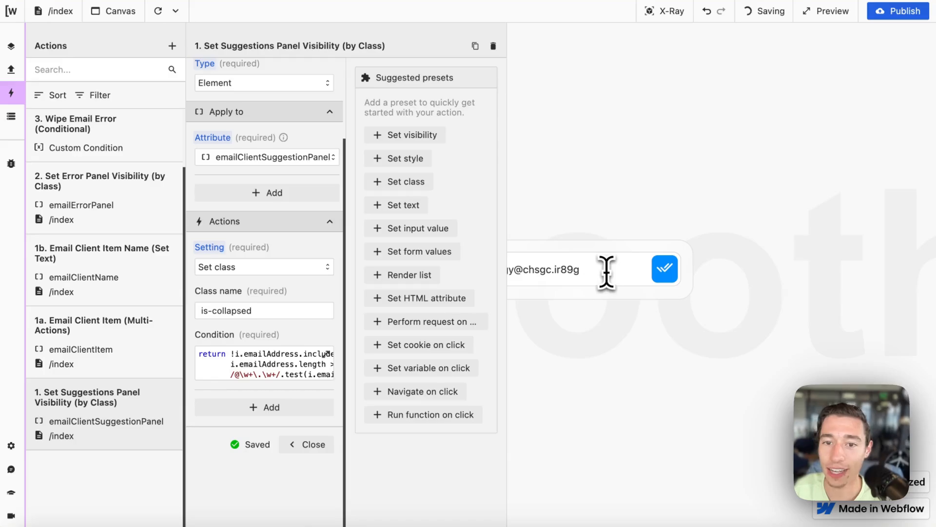
{"action": "key", "text": "BackSpace"}
{"action": "left_click", "coordinate": [326, 354]}
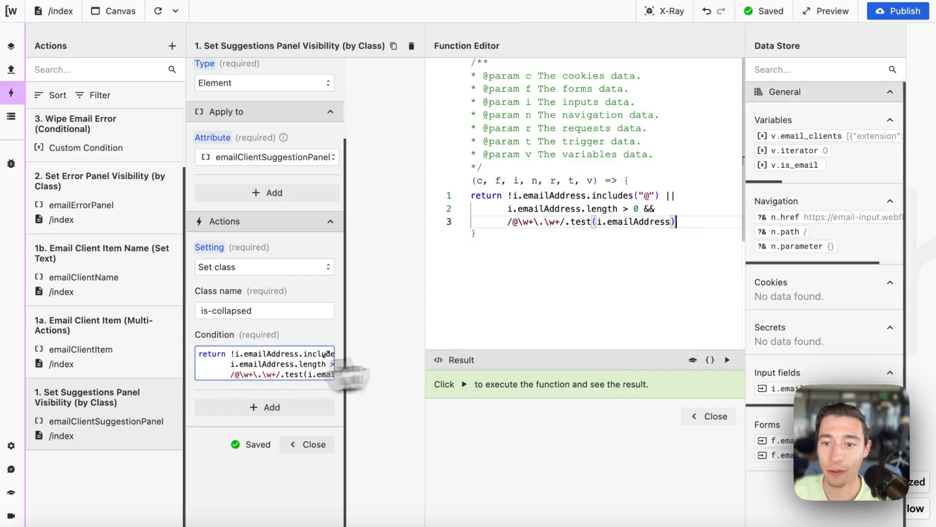
{"action": "left_click", "coordinate": [727, 360]}
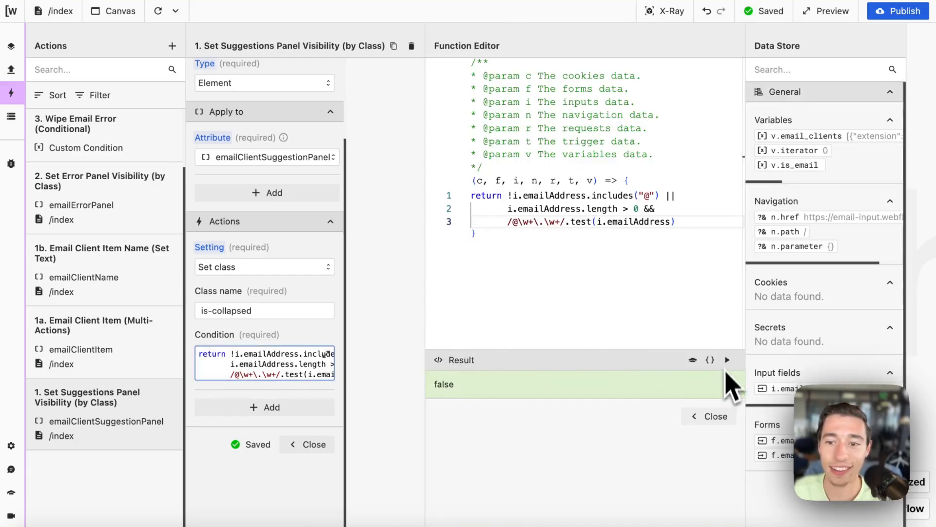
{"action": "left_click", "coordinate": [716, 416]}
{"action": "left_click", "coordinate": [310, 444]}
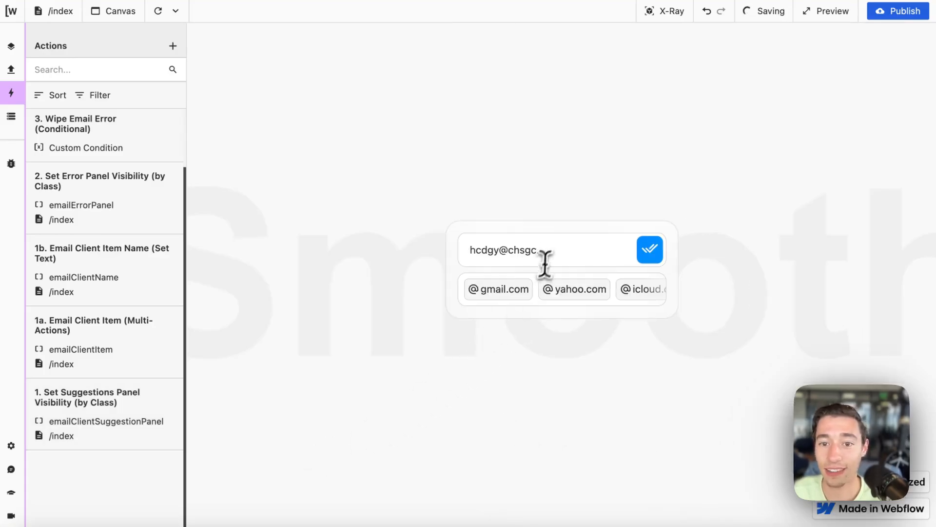
Step: Clear the email field and type joe@ to bring back the domain suggestions
{"action": "left_click_drag", "start_coordinate": [546, 264], "coordinate": [463, 262]}
{"action": "key", "text": "BackSpace"}
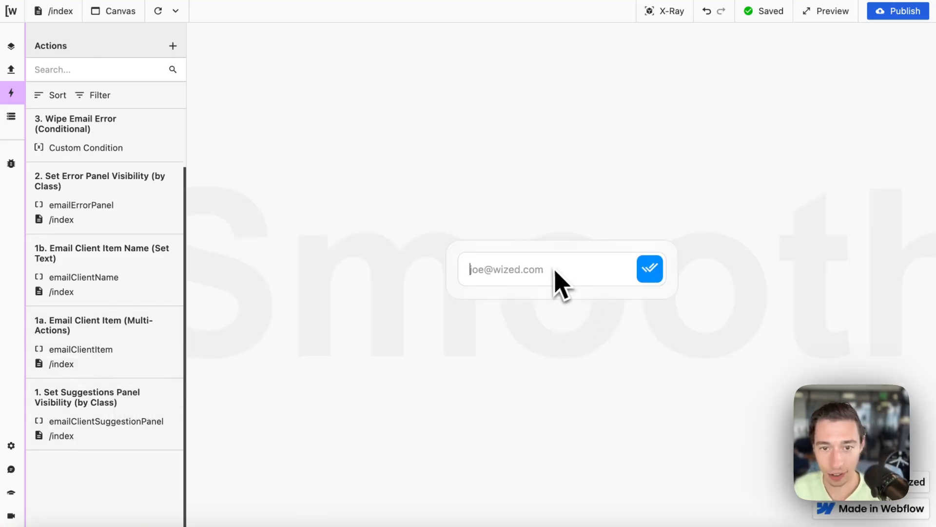
{"action": "type", "text": "joe@"}
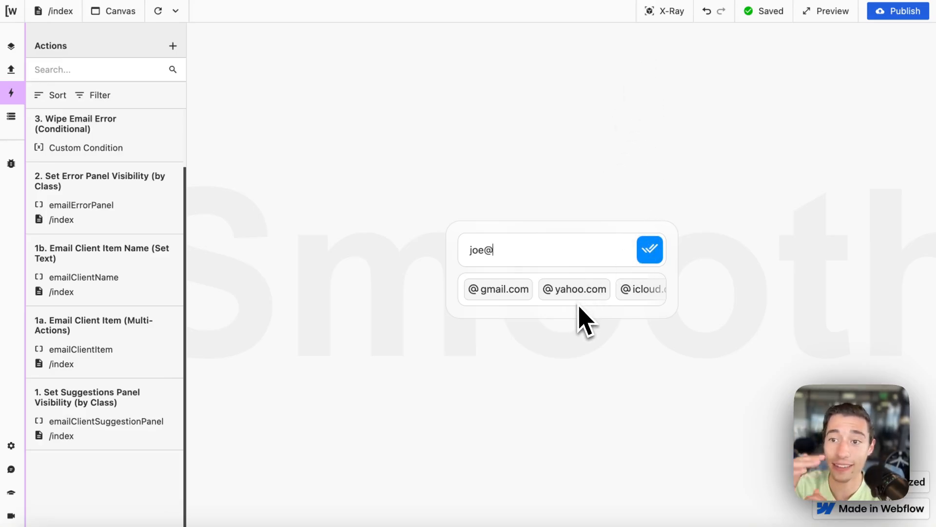
Step: Turn on X-Ray, open the suggestion item's action, then show the Data Store's variables and inputs
{"action": "left_click", "coordinate": [681, 15]}
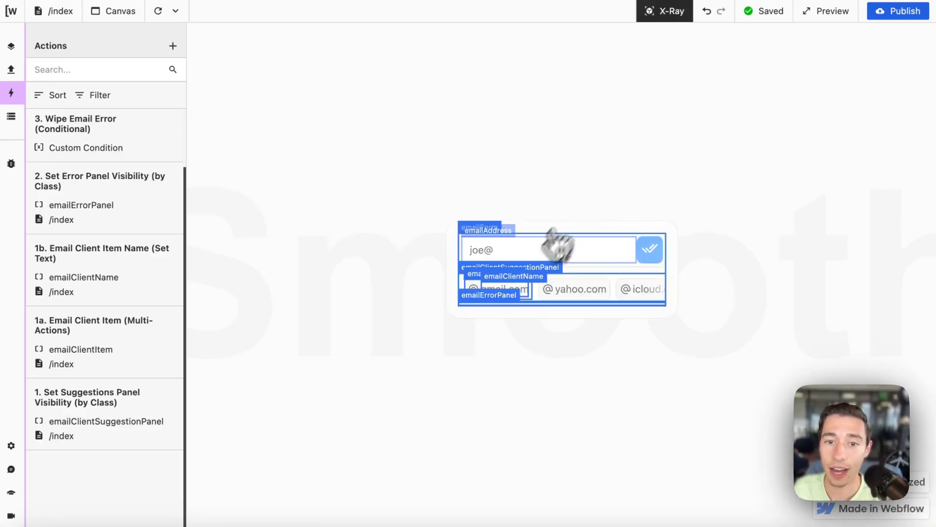
{"action": "left_click", "coordinate": [479, 274]}
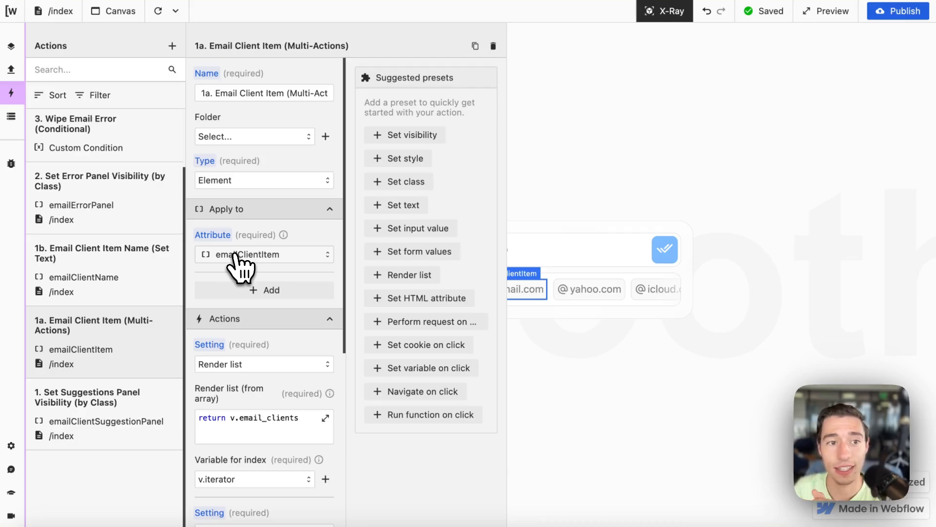
{"action": "left_click", "coordinate": [13, 121]}
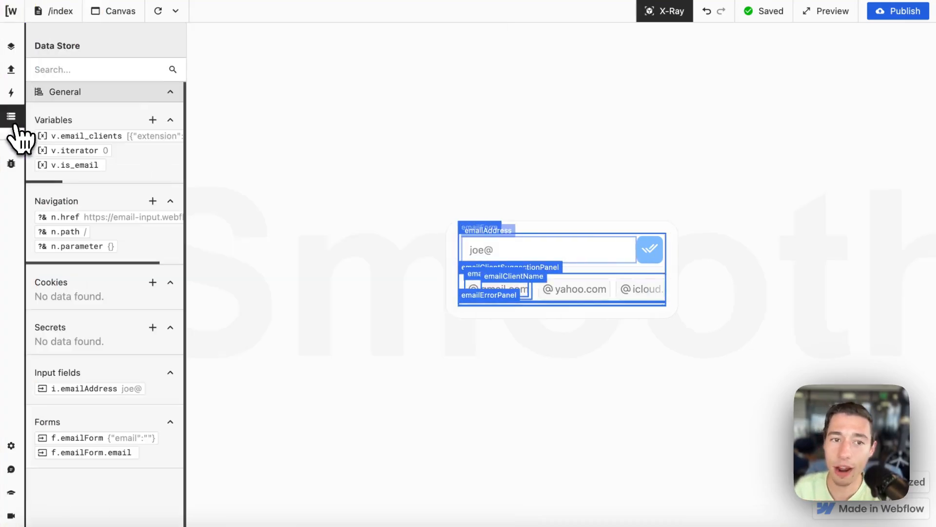
{"action": "left_click", "coordinate": [144, 137]}
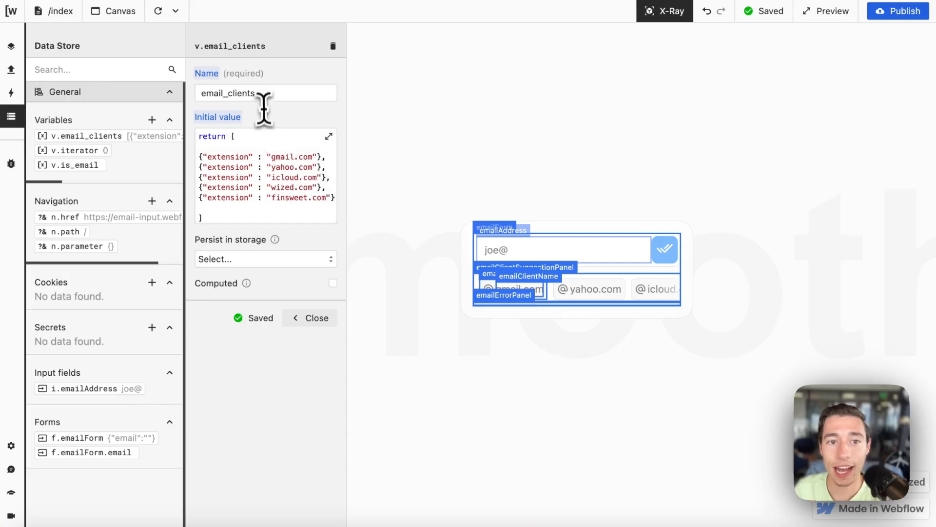
{"action": "double_click", "coordinate": [265, 94]}
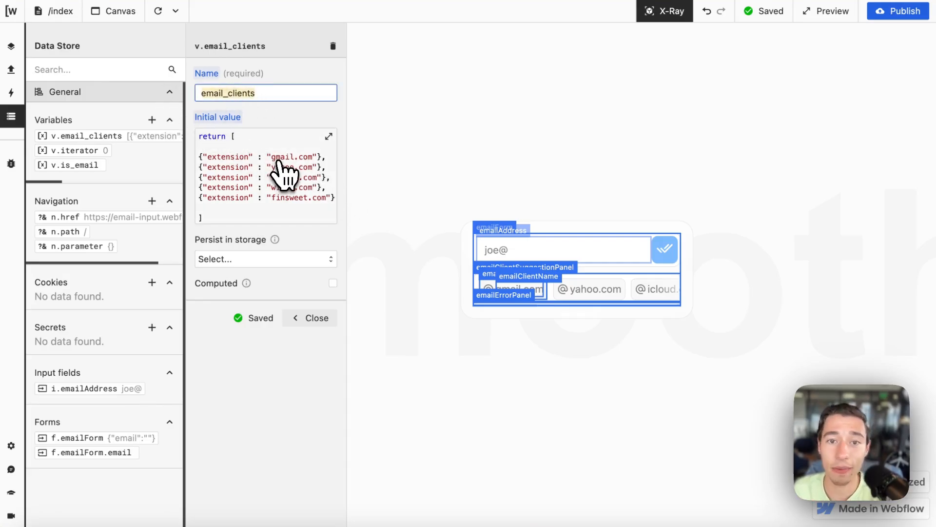
{"action": "left_click", "coordinate": [280, 170]}
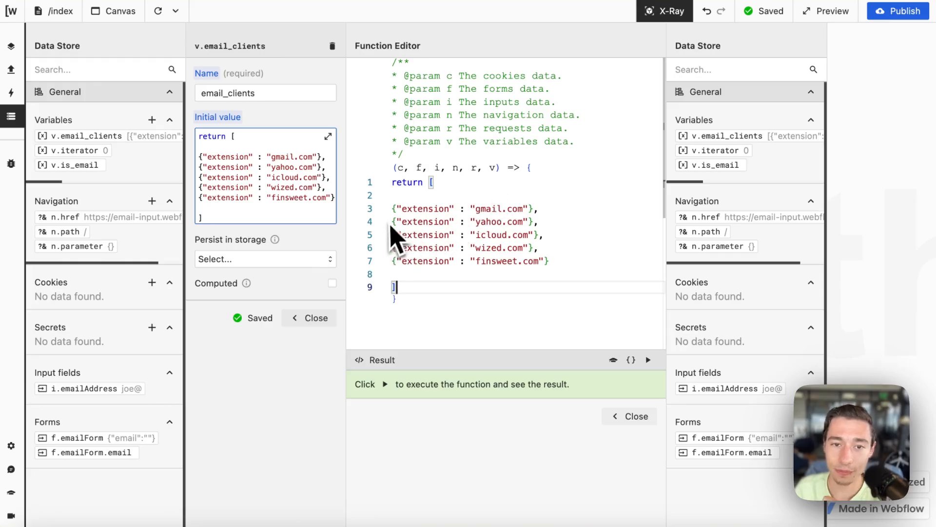
{"action": "left_click_drag", "start_coordinate": [435, 184], "coordinate": [439, 296]}
{"action": "left_click", "coordinate": [426, 300]}
{"action": "left_click_drag", "start_coordinate": [393, 209], "coordinate": [634, 213]}
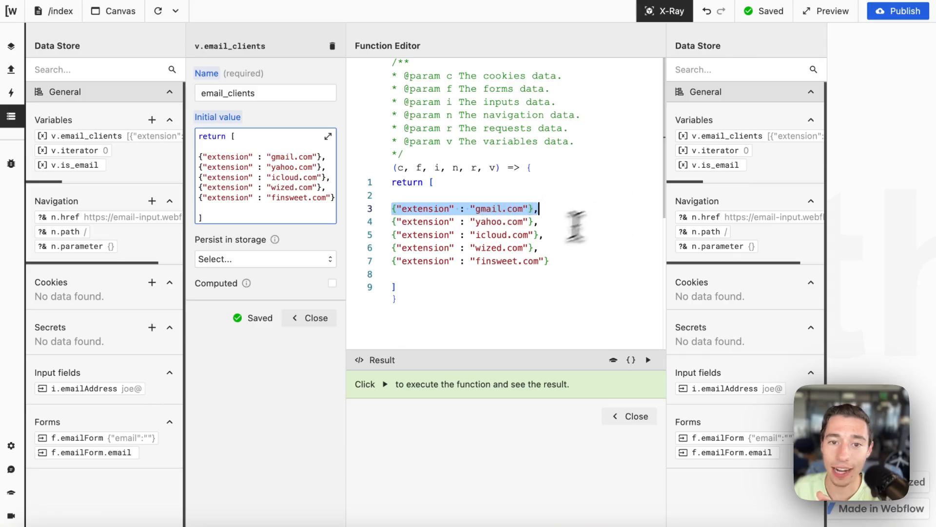
{"action": "left_click", "coordinate": [516, 250]}
{"action": "left_click_drag", "start_coordinate": [403, 209], "coordinate": [526, 210]}
{"action": "left_click", "coordinate": [493, 293]}
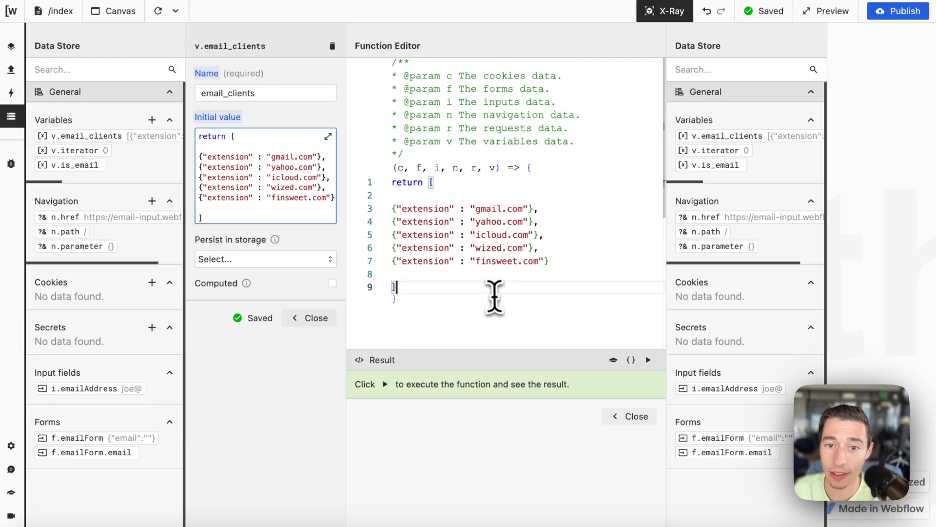
{"action": "double_click", "coordinate": [494, 213]}
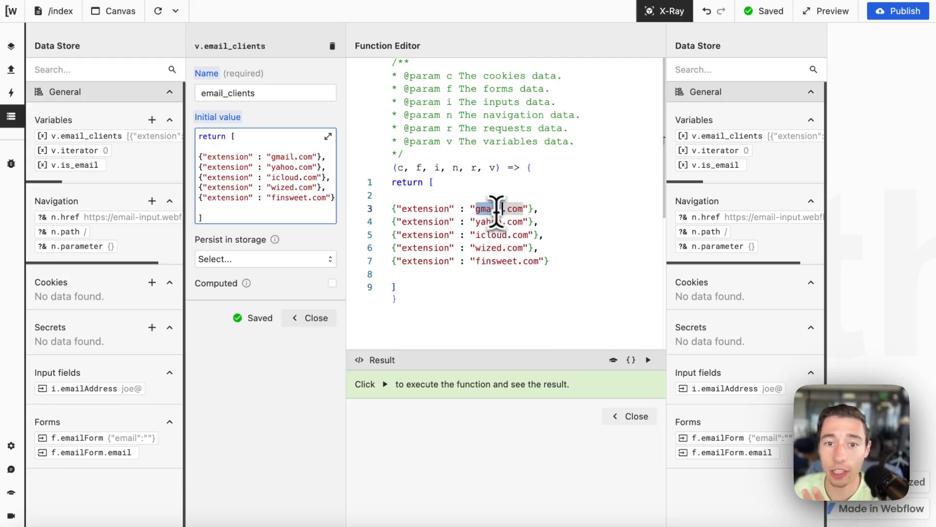
{"action": "double_click", "coordinate": [502, 222]}
{"action": "triple_click", "coordinate": [495, 239]}
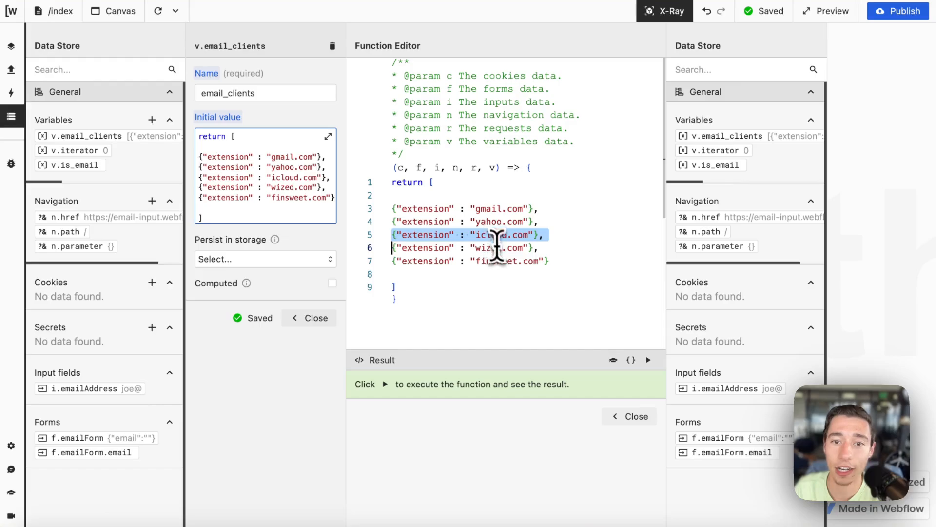
{"action": "double_click", "coordinate": [500, 250]}
{"action": "left_click", "coordinate": [504, 271]}
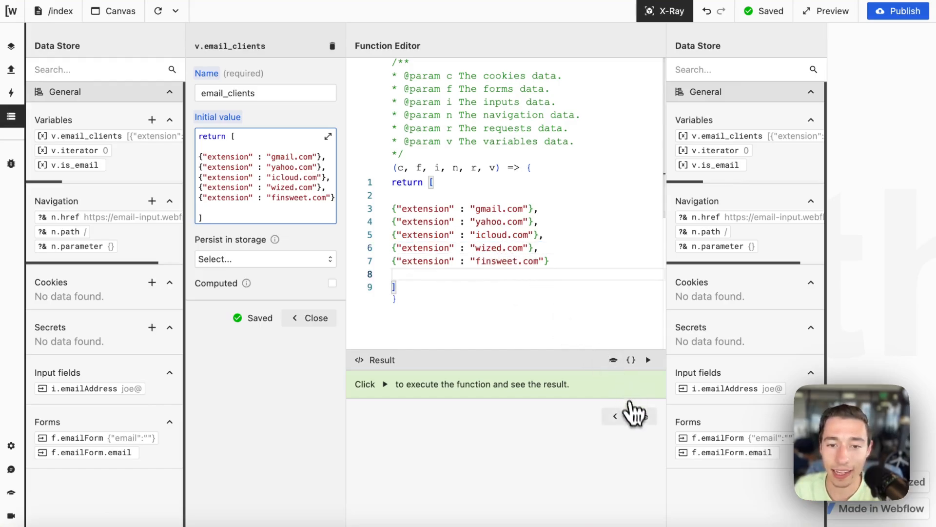
{"action": "left_click", "coordinate": [628, 415]}
{"action": "left_click", "coordinate": [324, 321]}
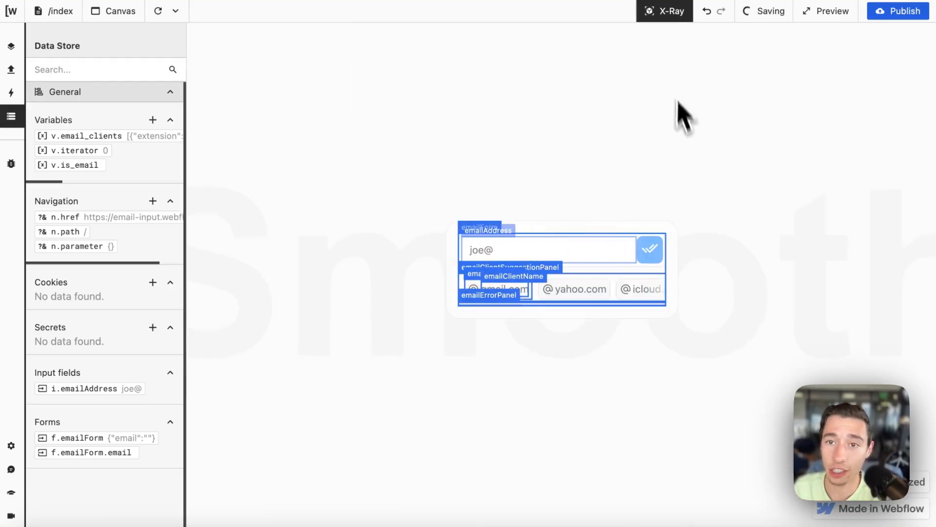
Step: Hide the X-Ray outlines and open the Email Client Item action from the actions list
{"action": "left_click", "coordinate": [664, 14]}
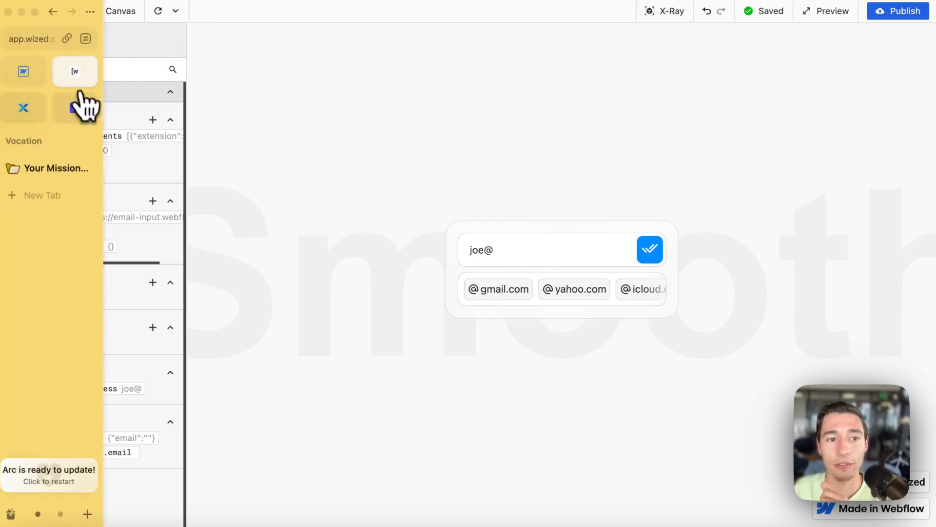
{"action": "left_click", "coordinate": [12, 70]}
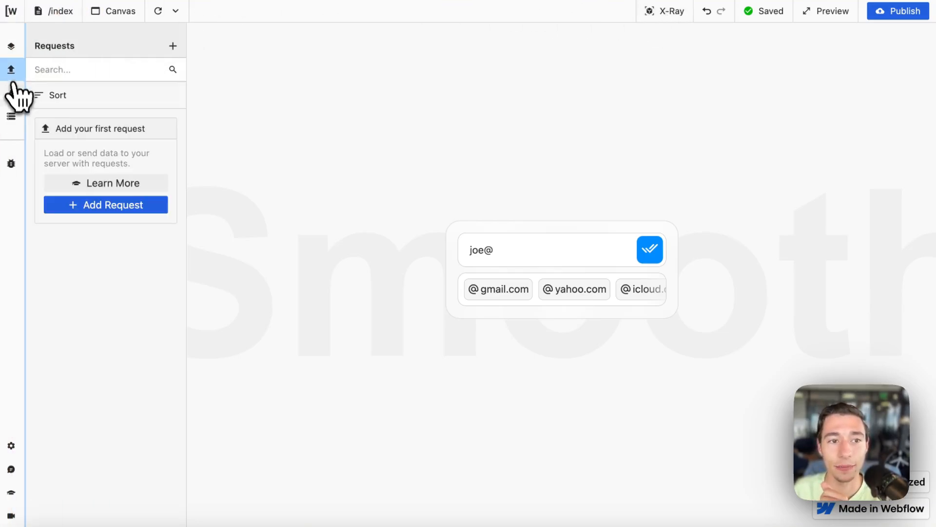
{"action": "left_click", "coordinate": [17, 96]}
{"action": "left_click", "coordinate": [118, 405]}
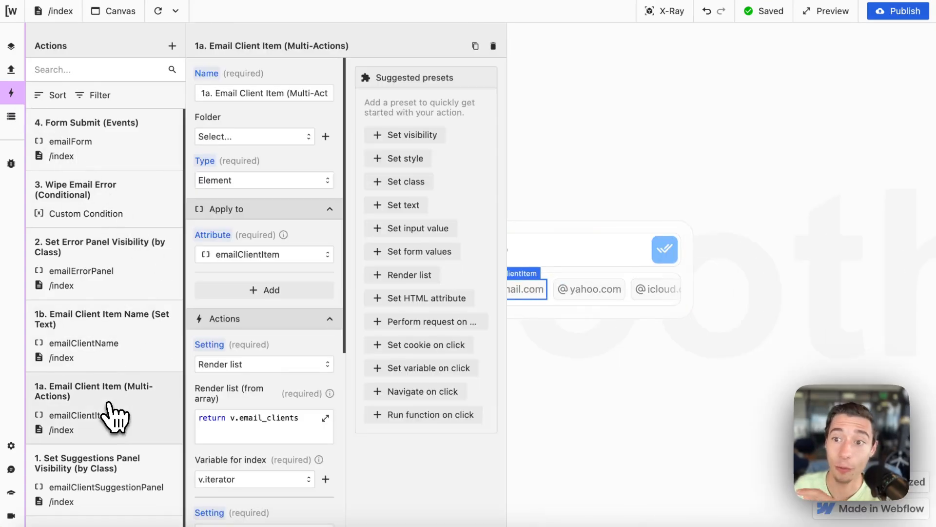
Step: Run the render list function in the full editor to preview the email extensions
{"action": "scroll", "coordinate": [235, 387], "scroll_direction": "down", "scroll_amount": 5}
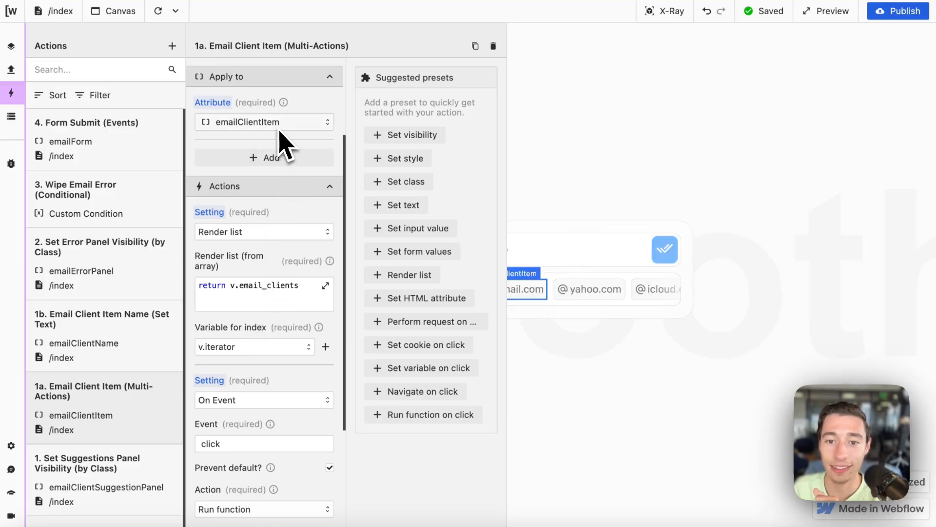
{"action": "left_click", "coordinate": [252, 285]}
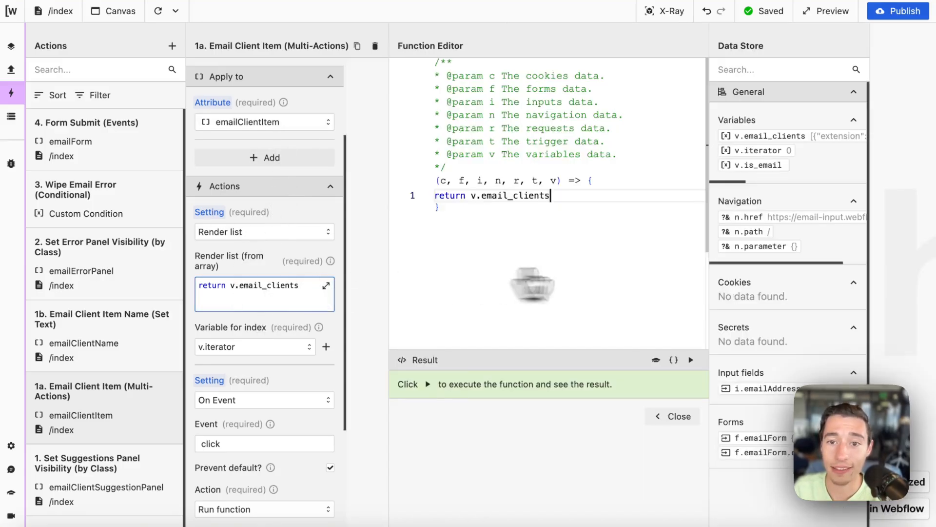
{"action": "left_click", "coordinate": [690, 360]}
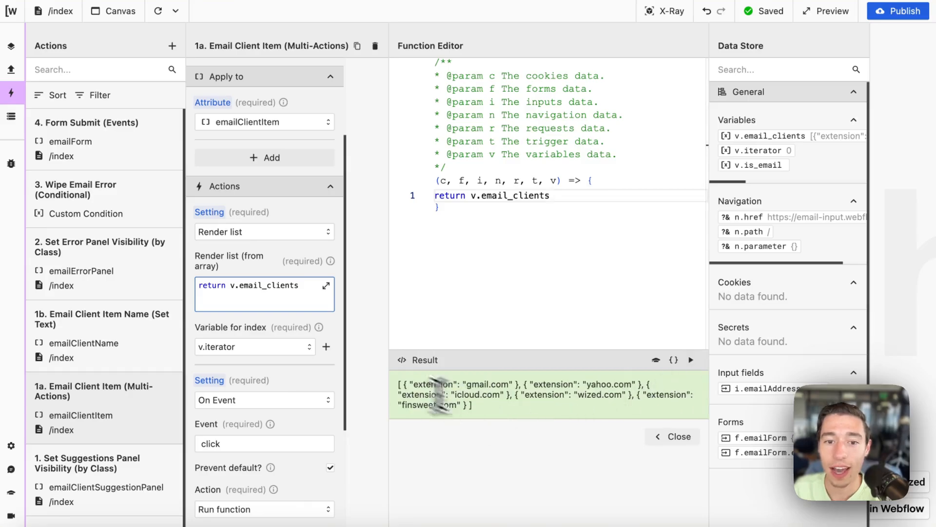
{"action": "left_click", "coordinate": [673, 436]}
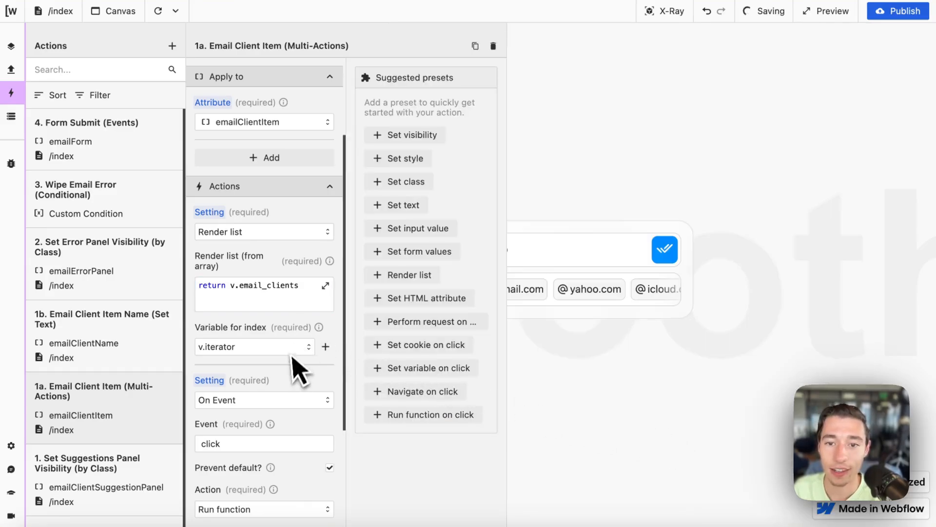
Step: Toggle X-Ray outlines on and off and select the click event value
{"action": "scroll", "coordinate": [282, 388], "scroll_direction": "down", "scroll_amount": 4}
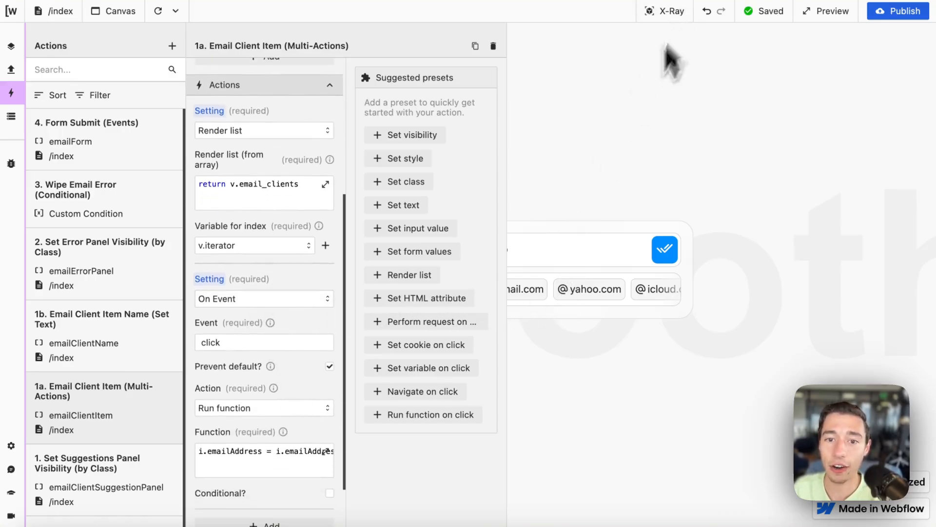
{"action": "left_click", "coordinate": [653, 11]}
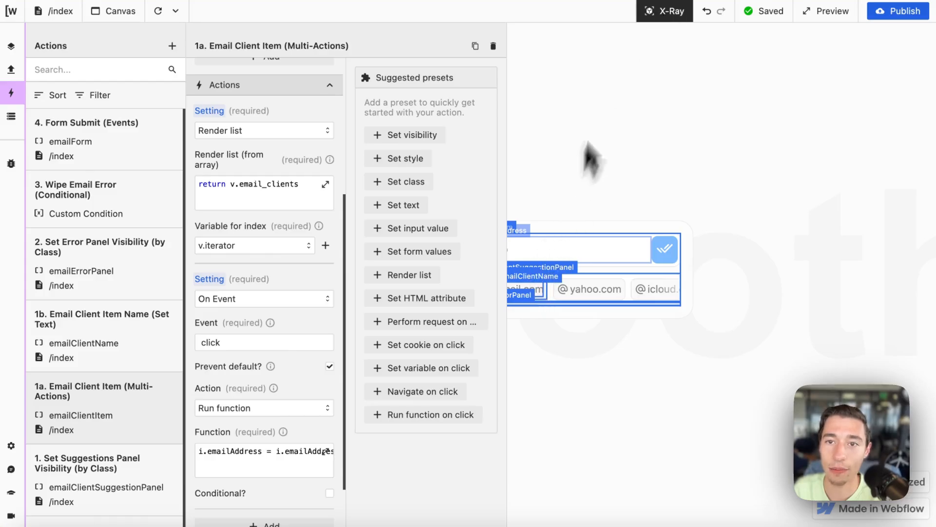
{"action": "left_click", "coordinate": [663, 12]}
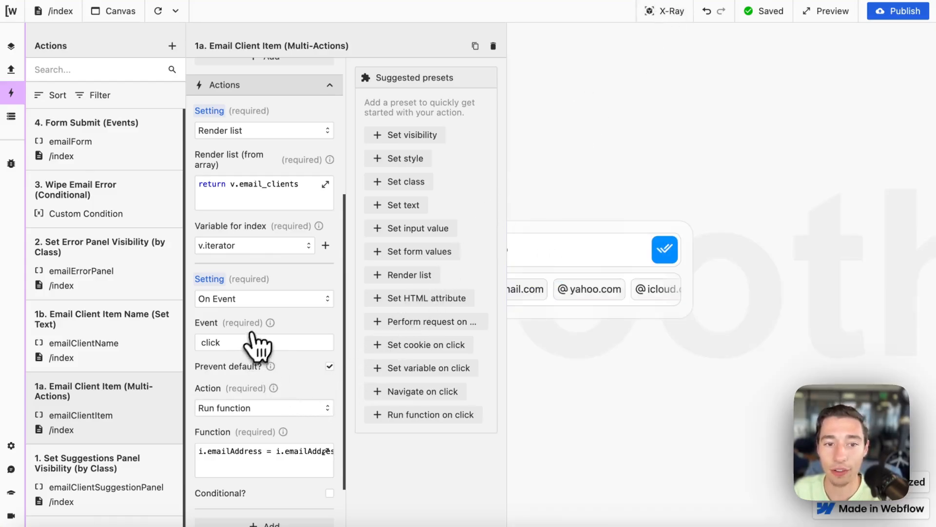
{"action": "left_click_drag", "start_coordinate": [236, 346], "coordinate": [180, 347]}
{"action": "left_click", "coordinate": [313, 330]}
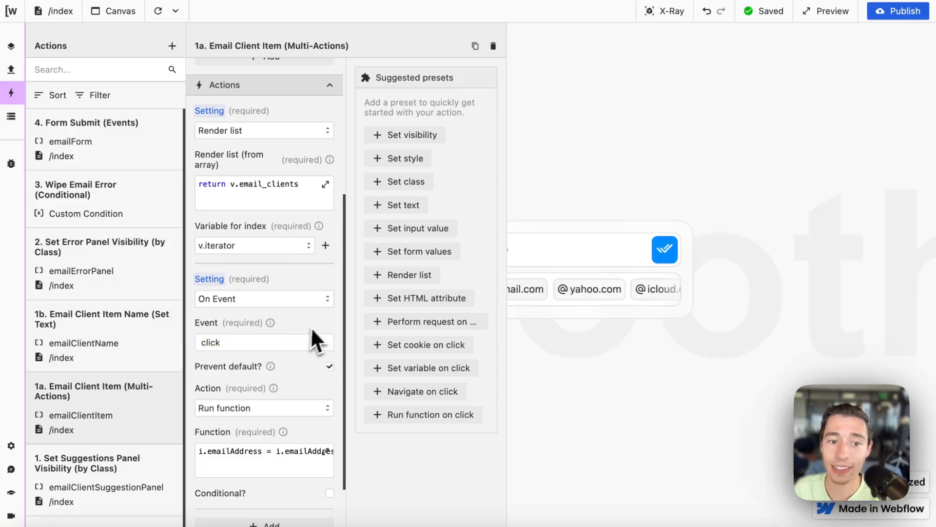
Step: Open the click handler's function code and highlight i.emailAddress before closing it
{"action": "scroll", "coordinate": [321, 385], "scroll_direction": "down", "scroll_amount": 3}
{"action": "left_click", "coordinate": [287, 339]}
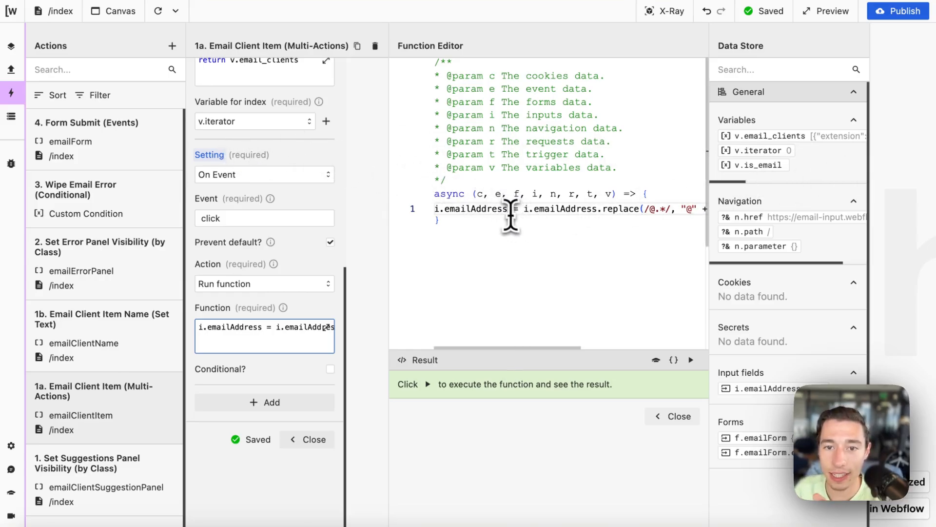
{"action": "left_click_drag", "start_coordinate": [509, 209], "coordinate": [434, 209]}
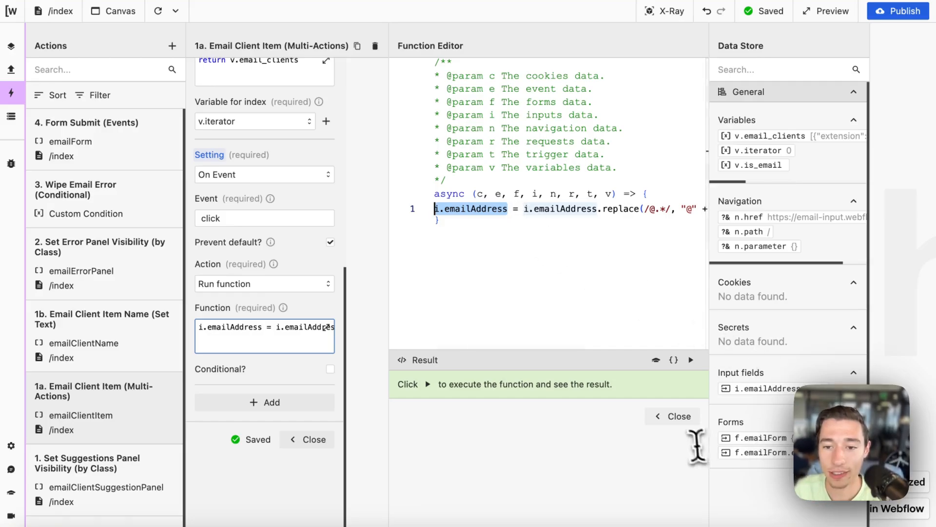
{"action": "left_click", "coordinate": [680, 417]}
{"action": "left_click", "coordinate": [323, 439]}
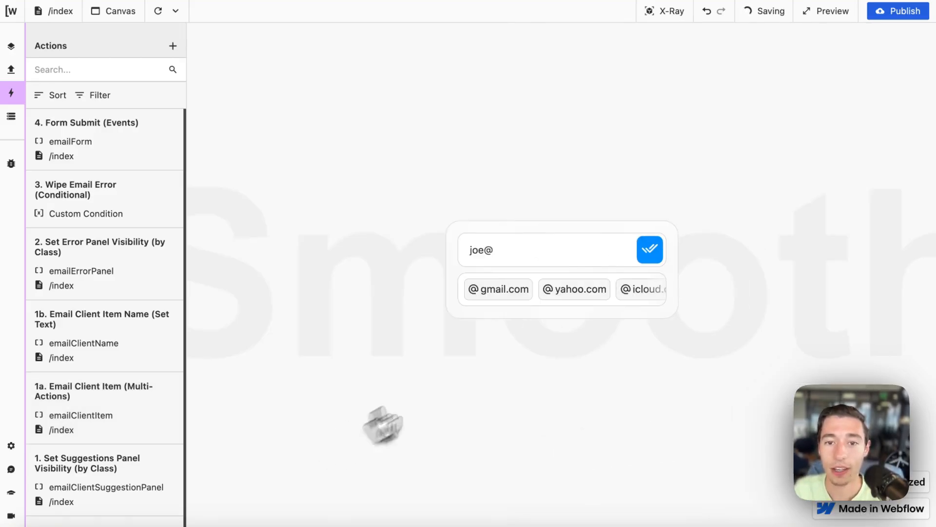
{"action": "left_click", "coordinate": [509, 257]}
{"action": "key", "text": "BackSpace"}
{"action": "type", "text": "@"}
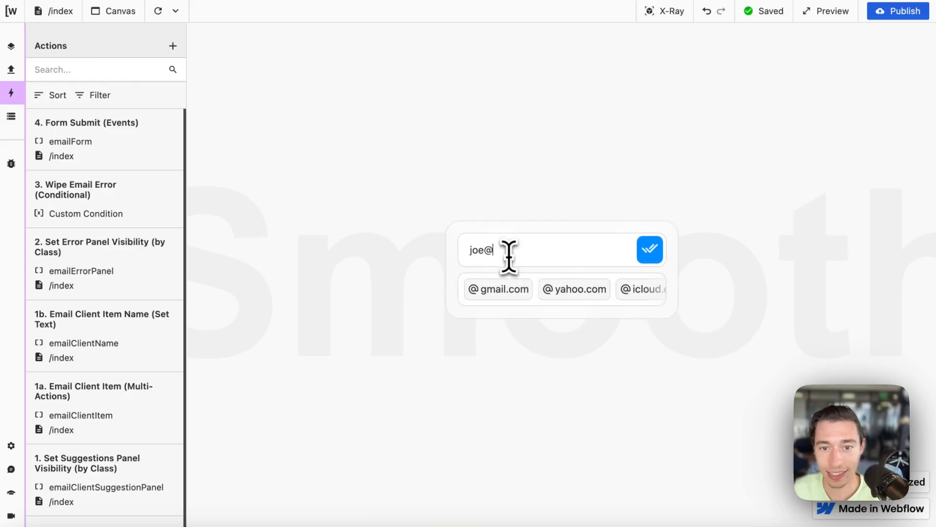
{"action": "left_click", "coordinate": [496, 289]}
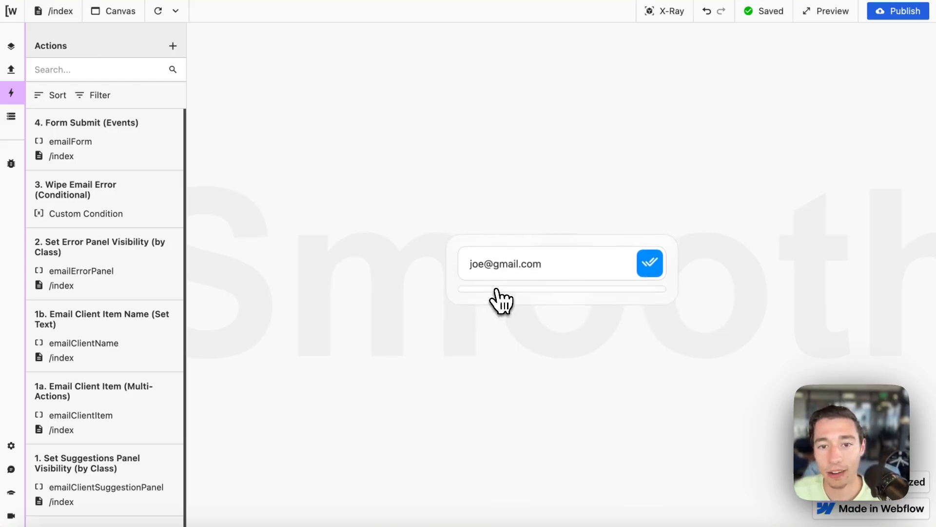
{"action": "left_click_drag", "start_coordinate": [496, 269], "coordinate": [547, 271]}
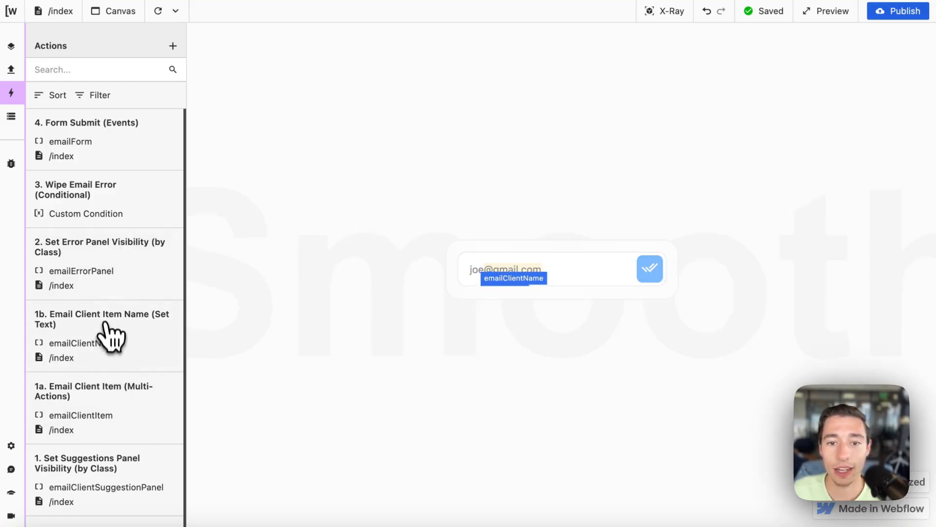
Step: Reopen the Email Client Item action, trim the preview address, and open its click function code
{"action": "left_click", "coordinate": [114, 421]}
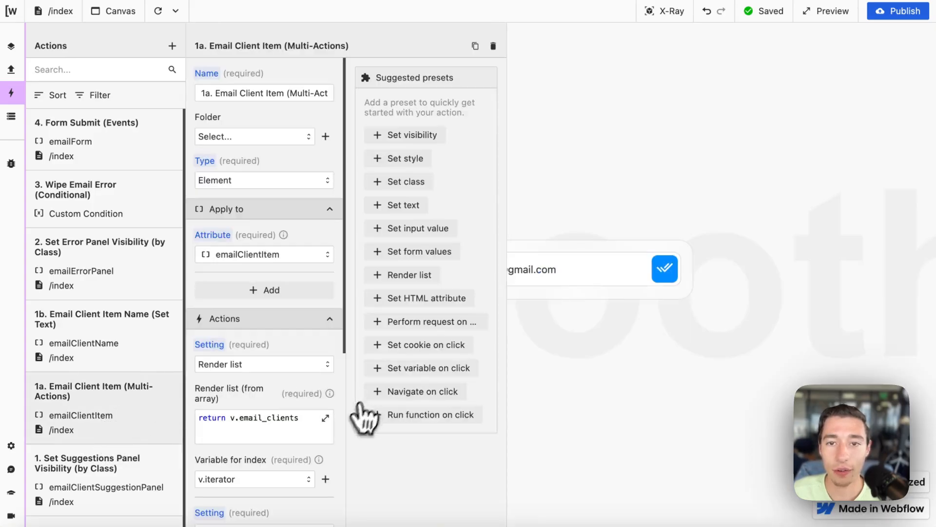
{"action": "left_click", "coordinate": [577, 271]}
{"action": "key", "text": "BackSpace"}
{"action": "key", "text": "BackSpace"}
{"action": "key", "text": "BackSpace"}
{"action": "key", "text": "BackSpace"}
{"action": "key", "text": "BackSpace"}
{"action": "key", "text": "BackSpace"}
{"action": "key", "text": "BackSpace"}
{"action": "key", "text": "BackSpace"}
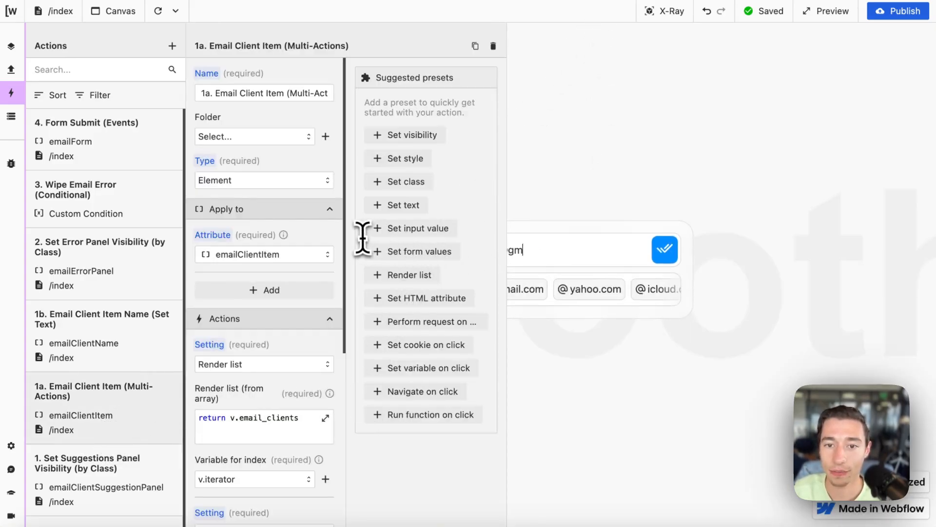
{"action": "scroll", "coordinate": [298, 371], "scroll_direction": "down", "scroll_amount": 2}
{"action": "scroll", "coordinate": [298, 372], "scroll_direction": "down", "scroll_amount": 5}
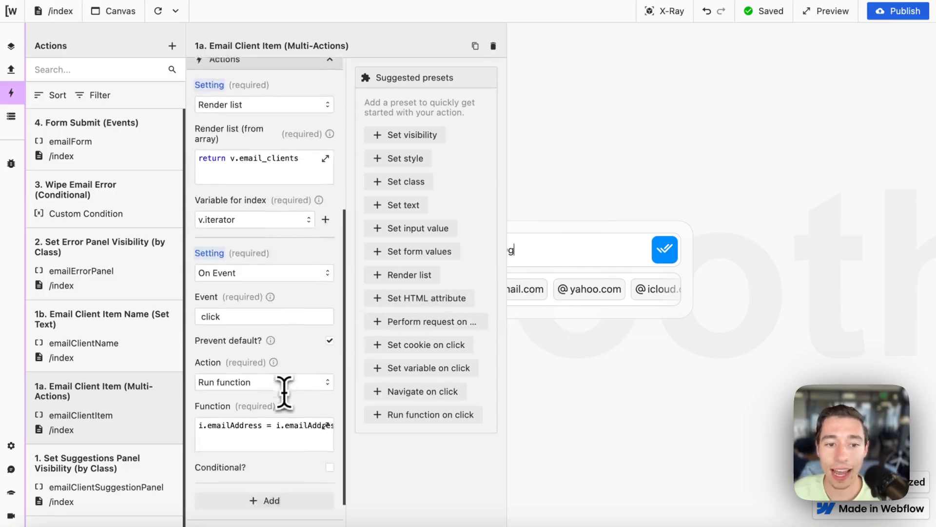
{"action": "left_click", "coordinate": [229, 344]}
Step: Highlight i.emailAddress and the replace call that swaps everything after @ for the extension
{"action": "left_click_drag", "start_coordinate": [507, 208], "coordinate": [441, 209]}
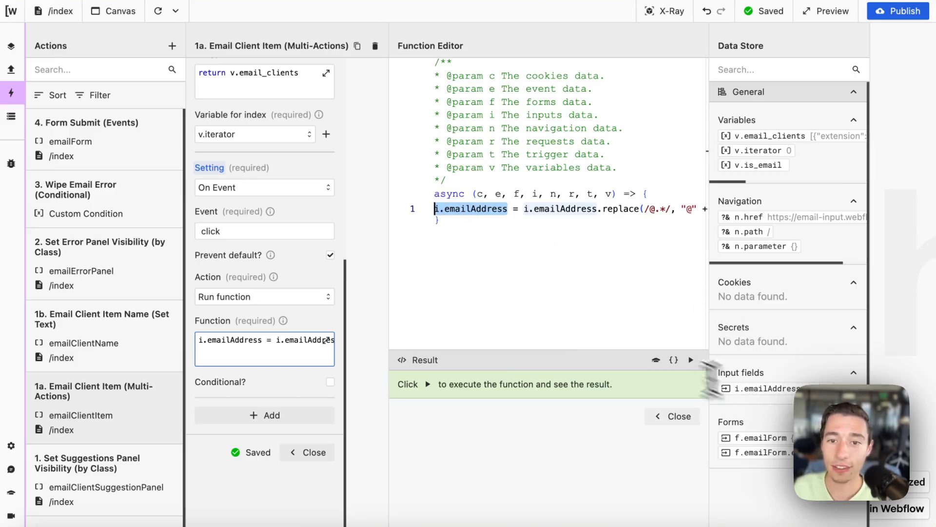
{"action": "left_click_drag", "start_coordinate": [513, 209], "coordinate": [520, 211]}
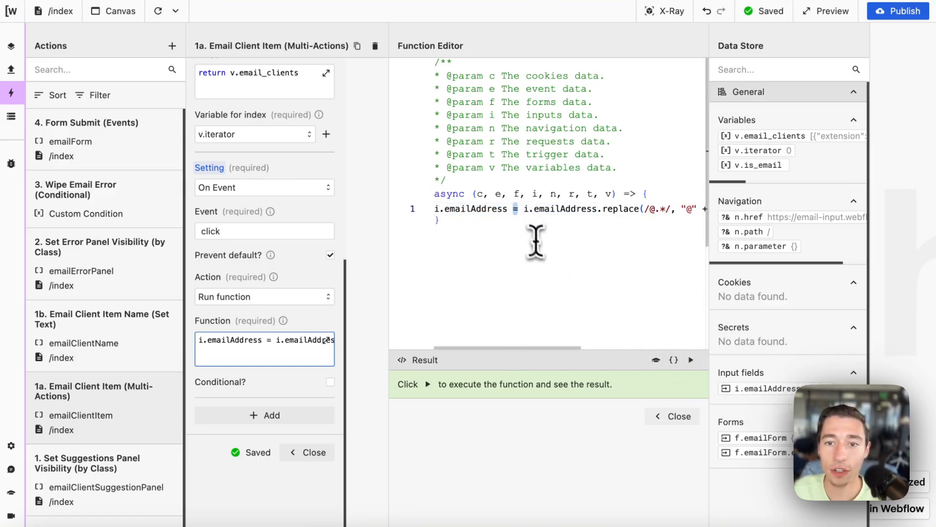
{"action": "scroll", "coordinate": [538, 246], "scroll_direction": "right", "scroll_amount": 2}
{"action": "left_click", "coordinate": [464, 209]}
{"action": "left_click_drag", "start_coordinate": [453, 209], "coordinate": [521, 211]}
{"action": "scroll", "coordinate": [541, 244], "scroll_direction": "right", "scroll_amount": 1}
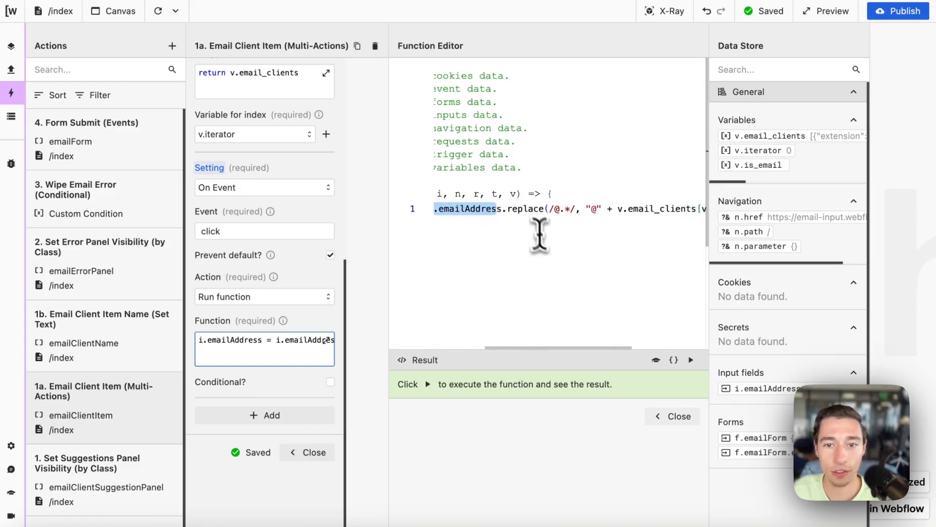
{"action": "double_click", "coordinate": [536, 210]}
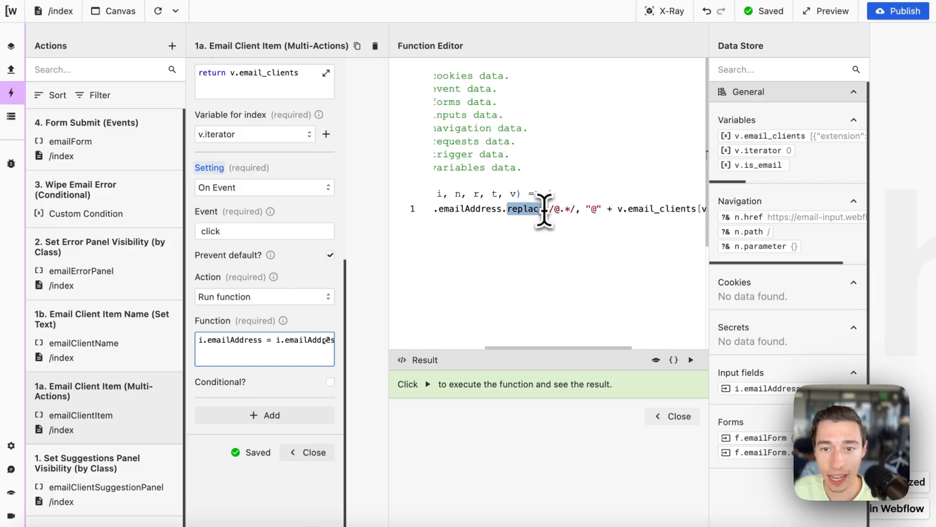
{"action": "scroll", "coordinate": [544, 210], "scroll_direction": "right", "scroll_amount": 2}
{"action": "left_click_drag", "start_coordinate": [497, 209], "coordinate": [554, 211]}
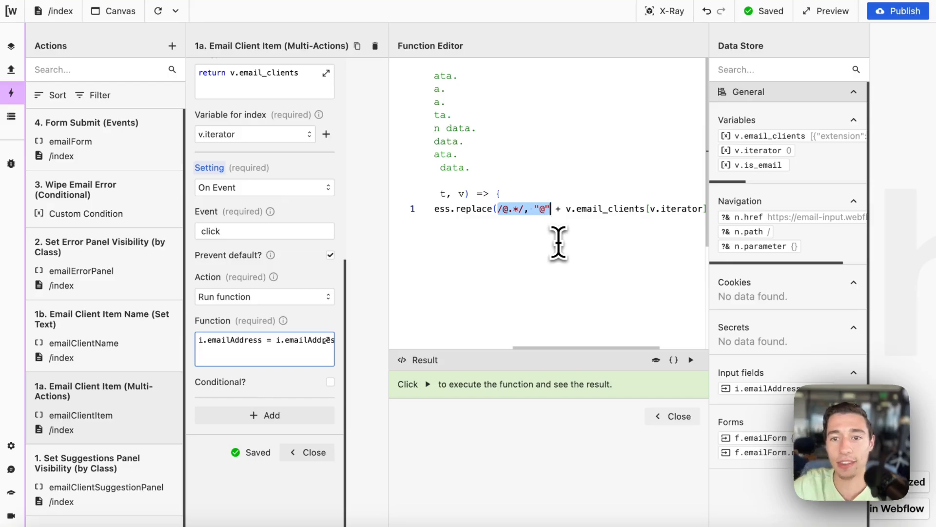
{"action": "scroll", "coordinate": [558, 243], "scroll_direction": "right", "scroll_amount": 3}
{"action": "scroll", "coordinate": [558, 243], "scroll_direction": "left", "scroll_amount": 1}
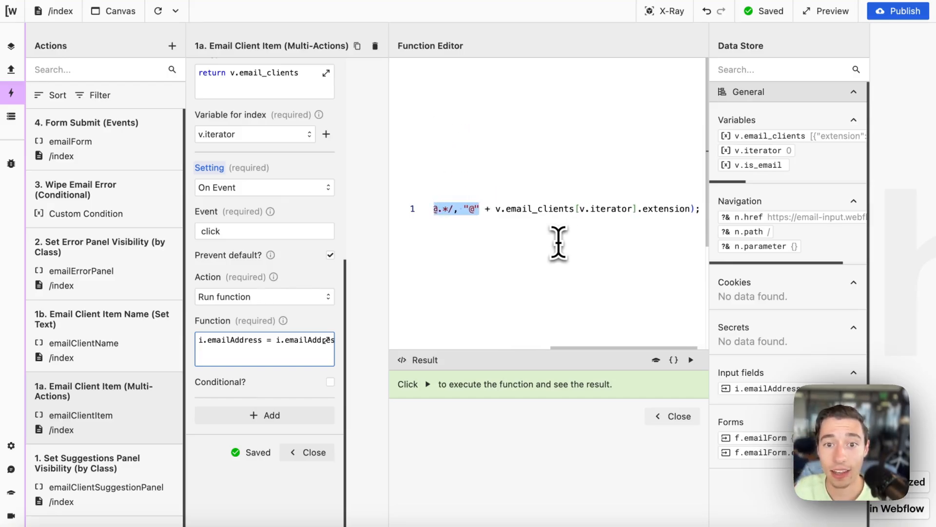
{"action": "left_click", "coordinate": [559, 242]}
{"action": "scroll", "coordinate": [438, 210], "scroll_direction": "left", "scroll_amount": 3}
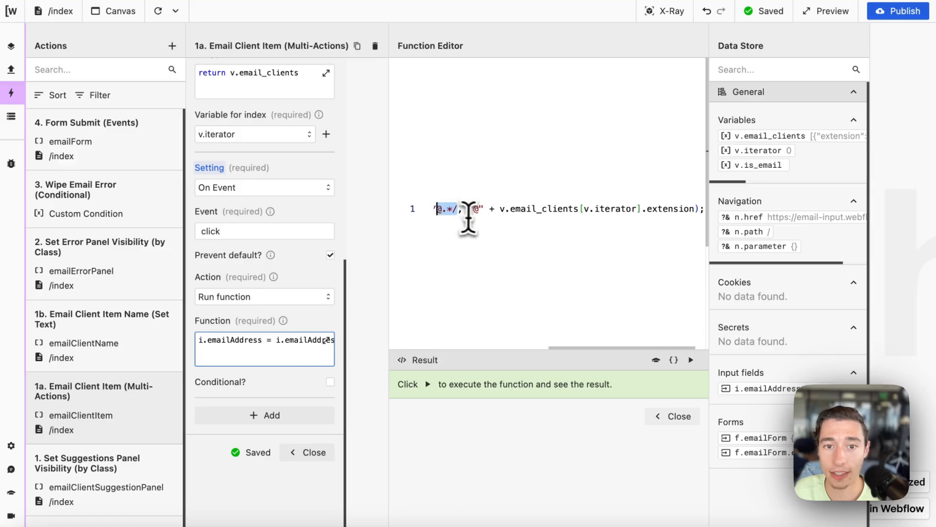
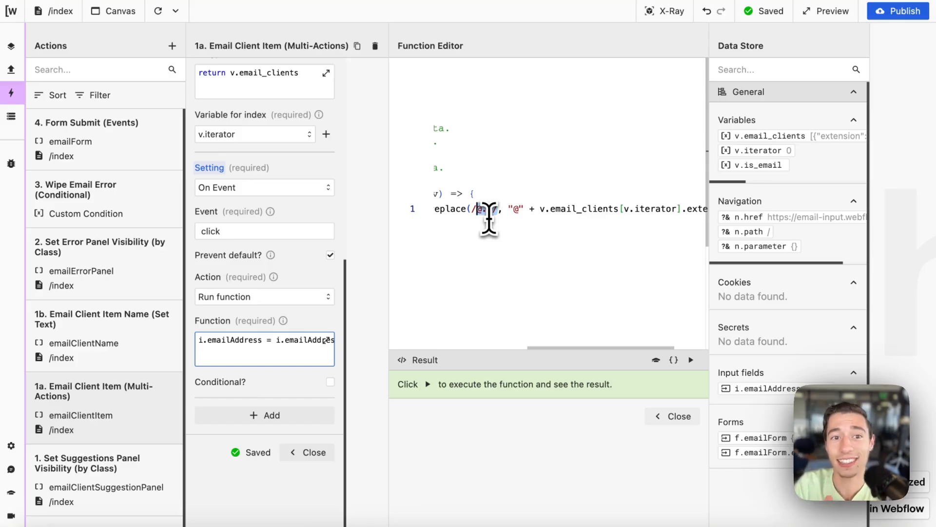
Step: Highlight the @ string and the email_clients[v.iterator].extension expression in the replace call
{"action": "left_click_drag", "start_coordinate": [509, 209], "coordinate": [524, 209]}
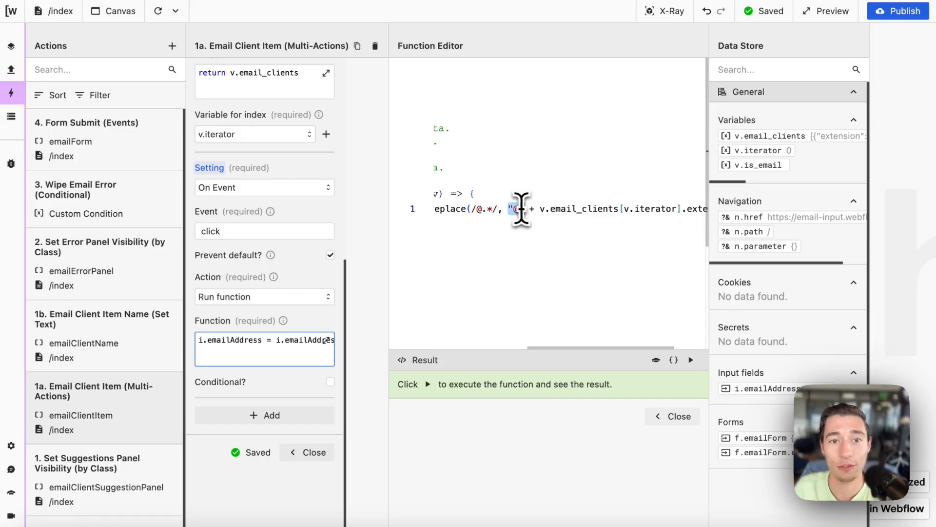
{"action": "scroll", "coordinate": [541, 233], "scroll_direction": "right", "scroll_amount": 1}
{"action": "left_click", "coordinate": [488, 210]}
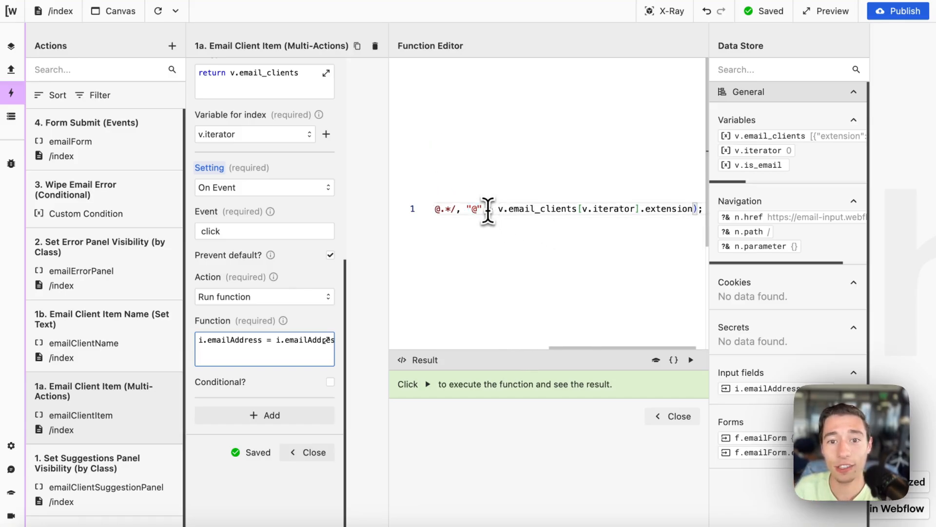
{"action": "left_click_drag", "start_coordinate": [506, 213], "coordinate": [507, 213]}
{"action": "scroll", "coordinate": [541, 219], "scroll_direction": "right", "scroll_amount": 1}
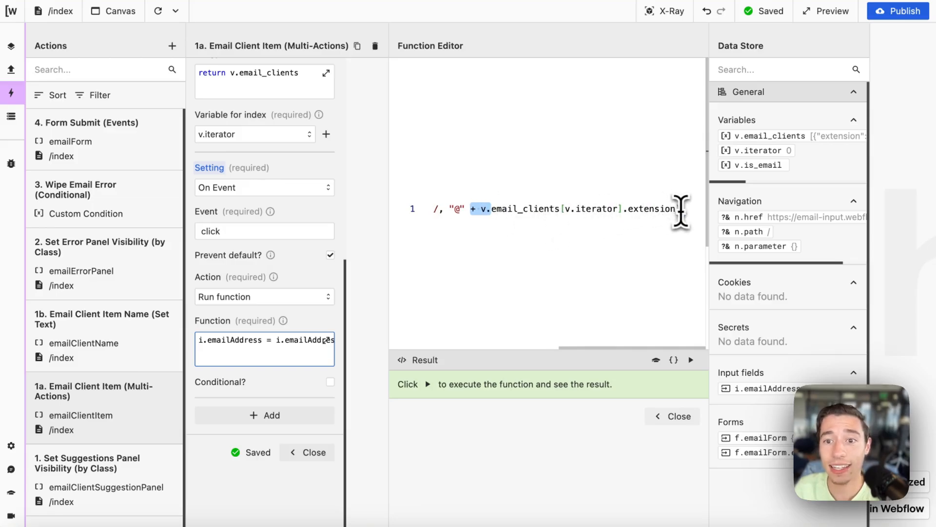
{"action": "left_click_drag", "start_coordinate": [677, 209], "coordinate": [476, 215]}
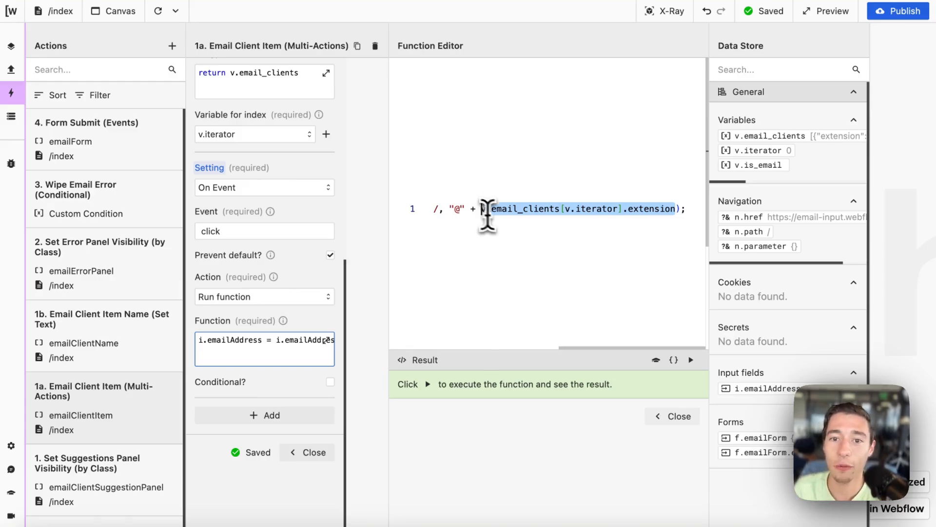
{"action": "left_click", "coordinate": [487, 215]}
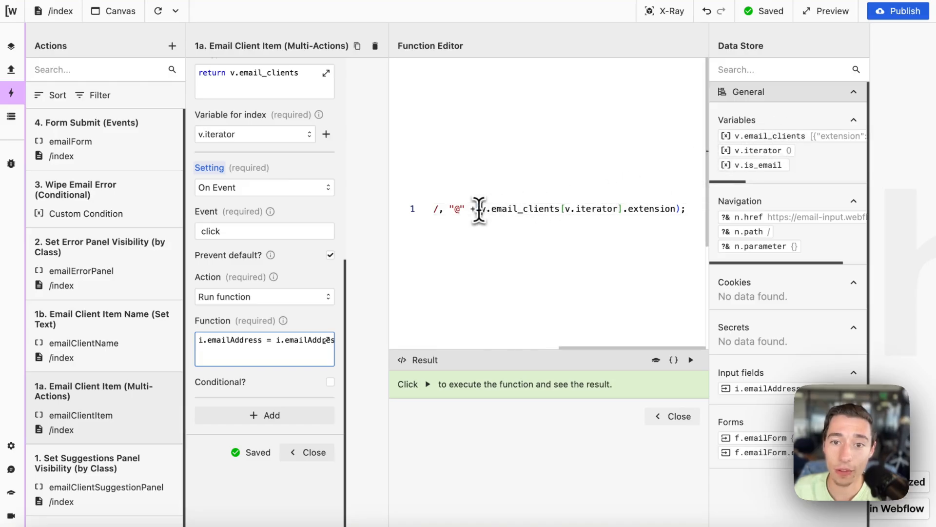
{"action": "left_click_drag", "start_coordinate": [479, 209], "coordinate": [619, 215]}
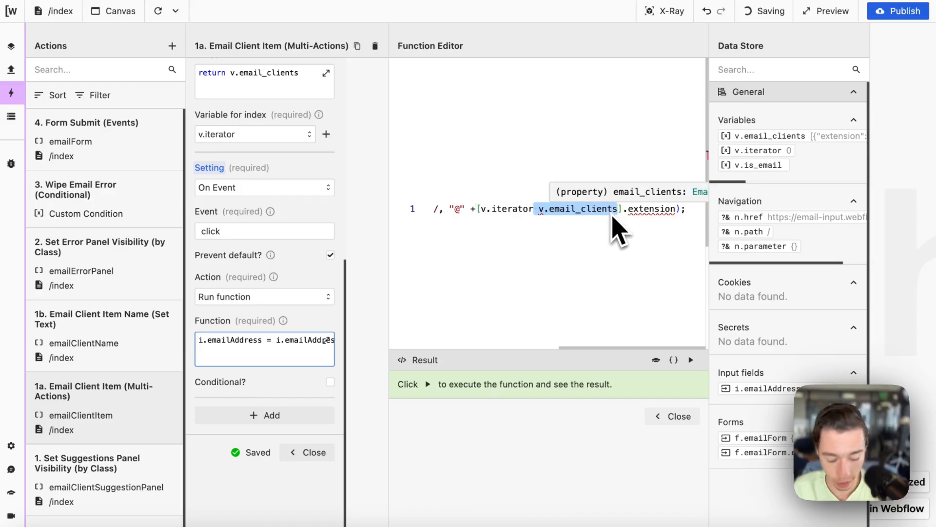
Step: Undo the accidental code move, highlight the v.iterator index and extension property, and close the editor
{"action": "key", "text": "super+z"}
{"action": "left_click", "coordinate": [610, 218]}
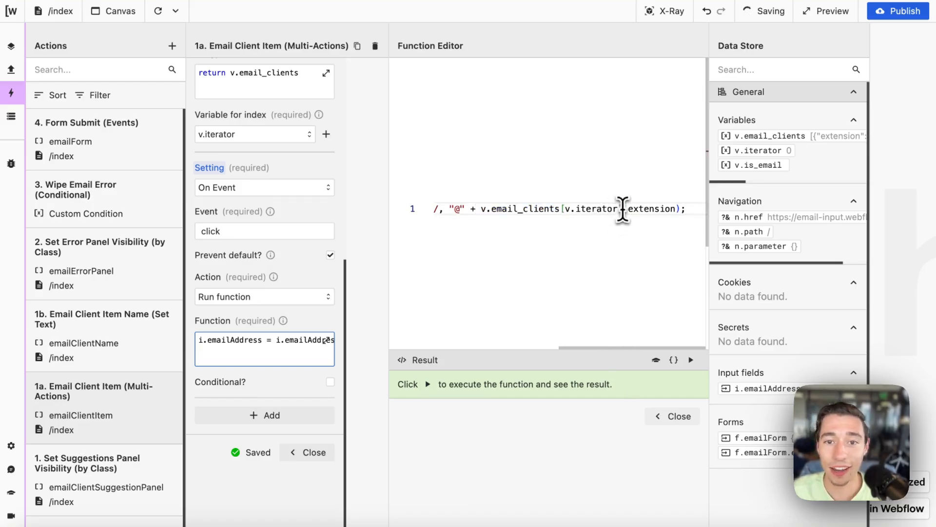
{"action": "left_click_drag", "start_coordinate": [622, 210], "coordinate": [547, 213]}
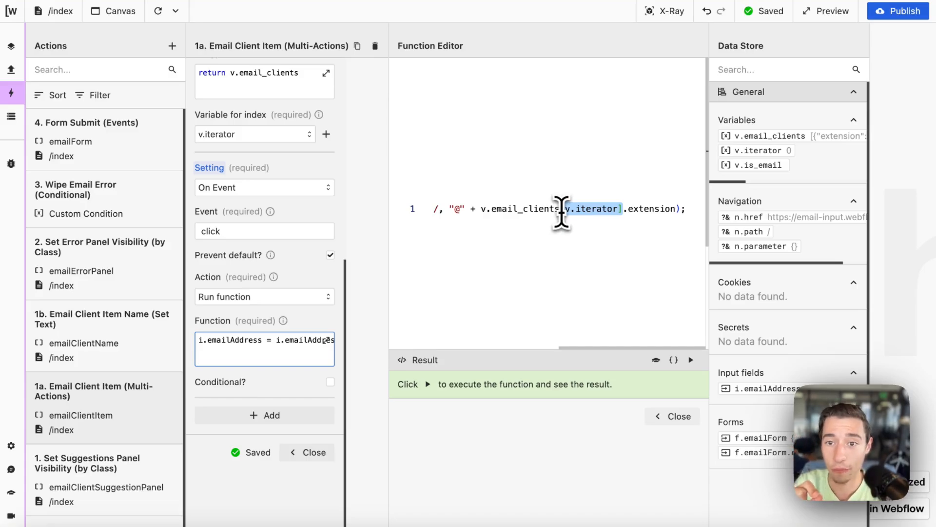
{"action": "double_click", "coordinate": [658, 210]}
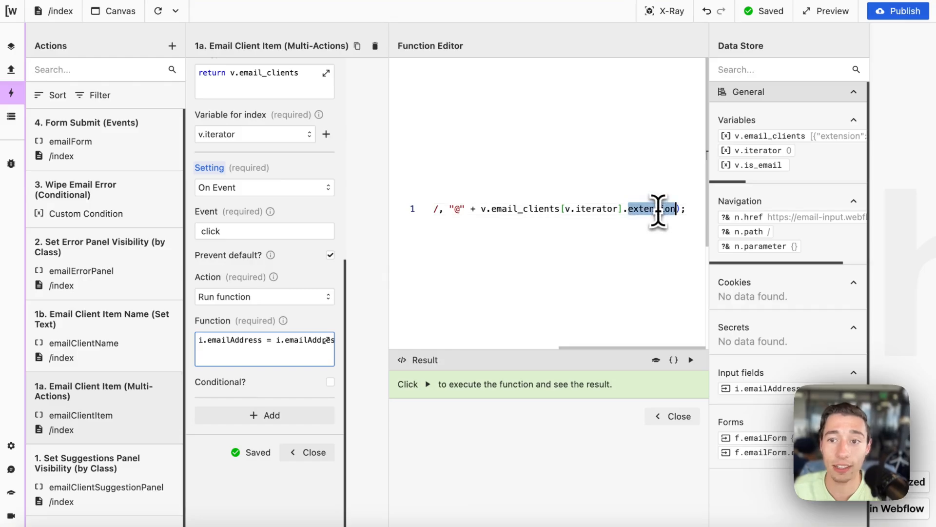
{"action": "scroll", "coordinate": [799, 161], "scroll_direction": "right", "scroll_amount": 5}
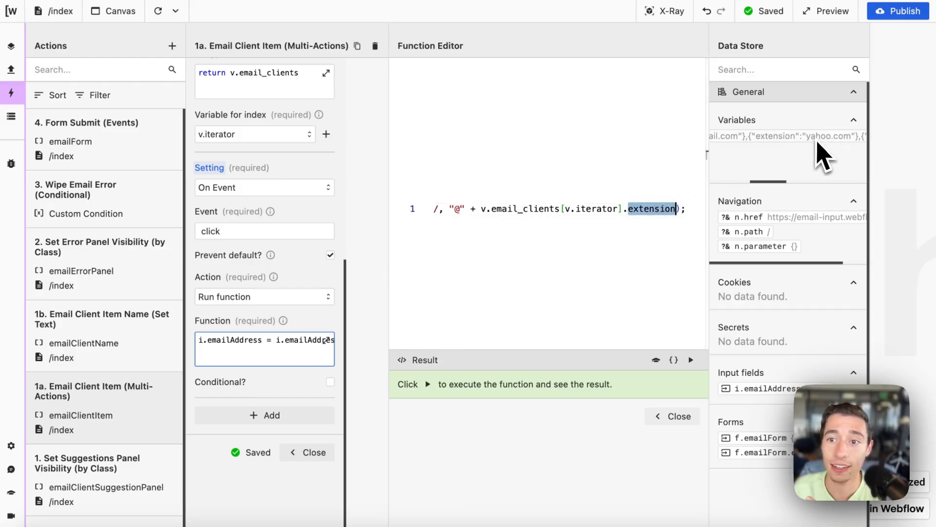
{"action": "scroll", "coordinate": [829, 156], "scroll_direction": "right", "scroll_amount": 3}
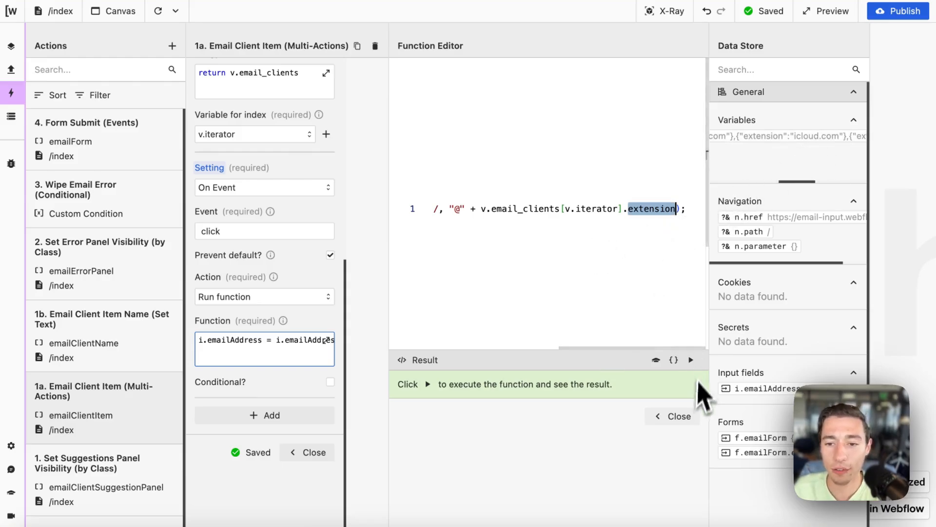
{"action": "left_click", "coordinate": [676, 416]}
Step: Close the action settings, reset the preview, type joe@ and pick the yahoo.com chip
{"action": "left_click", "coordinate": [314, 451]}
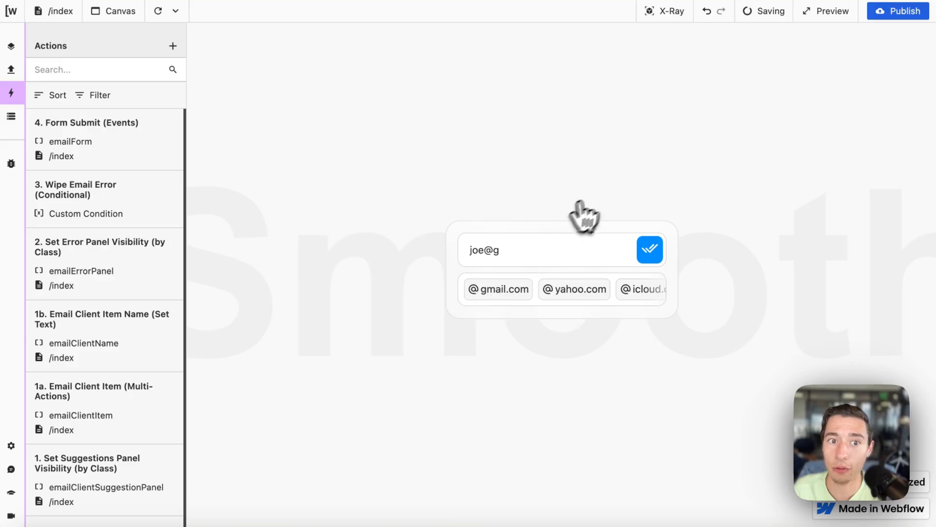
{"action": "left_click", "coordinate": [158, 11]}
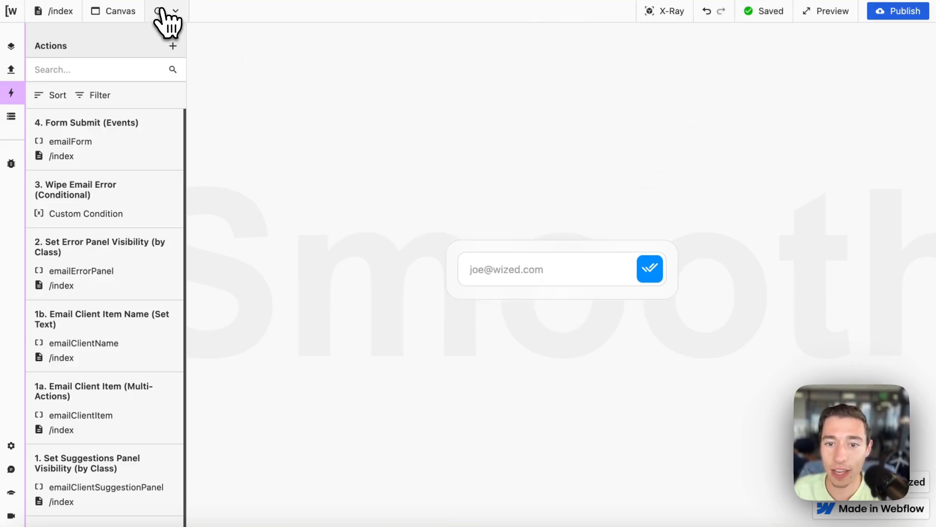
{"action": "left_click", "coordinate": [521, 275]}
{"action": "type", "text": "joe@"}
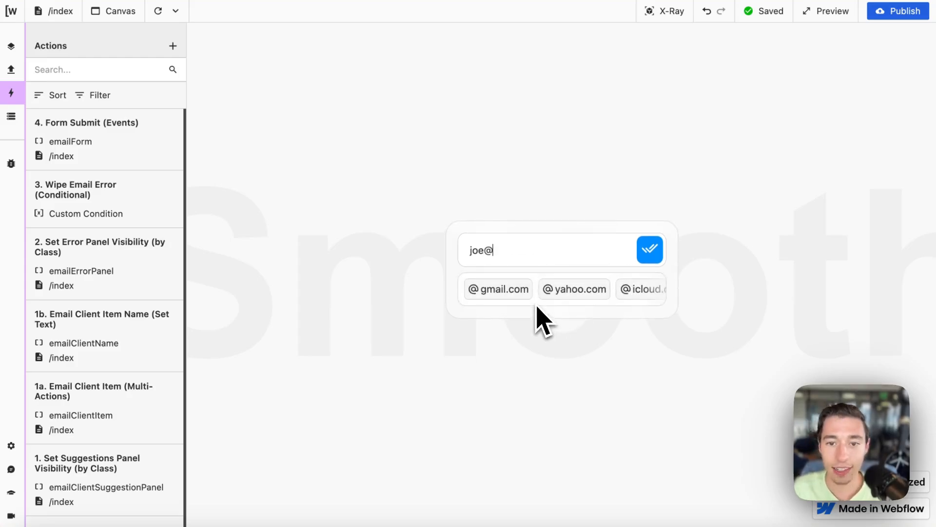
{"action": "left_click", "coordinate": [561, 291]}
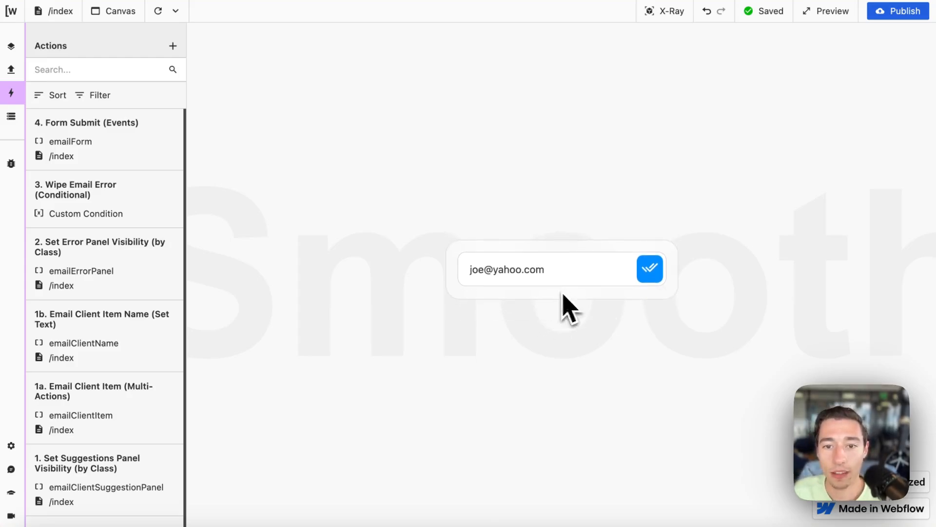
Step: Delete the domain and retest the gmail.com chip, bringing the suggestions back afterwards
{"action": "left_click_drag", "start_coordinate": [496, 270], "coordinate": [564, 269]}
{"action": "left_click", "coordinate": [564, 271]}
{"action": "key", "text": "BackSpace"}
{"action": "key", "text": "BackSpace"}
{"action": "key", "text": "BackSpace"}
{"action": "key", "text": "BackSpace"}
{"action": "key", "text": "BackSpace"}
{"action": "key", "text": "BackSpace"}
{"action": "key", "text": "BackSpace"}
{"action": "key", "text": "BackSpace"}
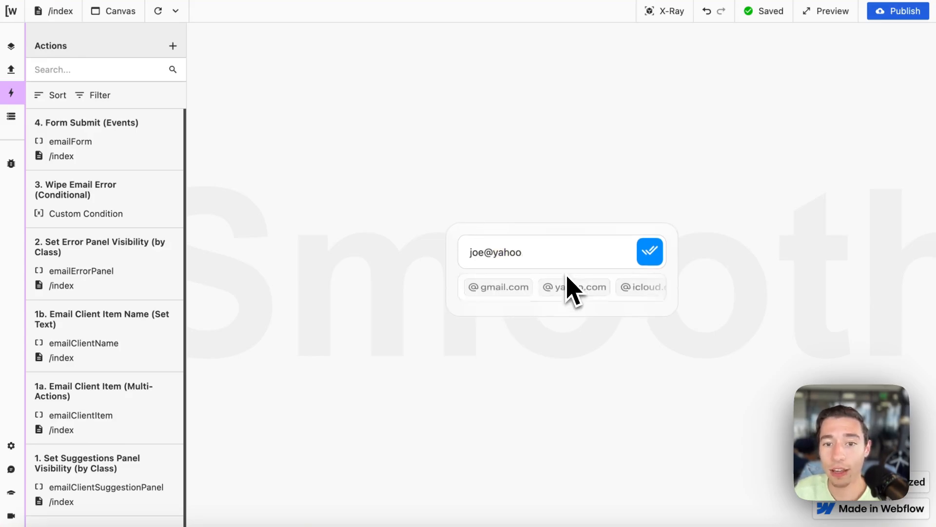
{"action": "left_click", "coordinate": [526, 292]}
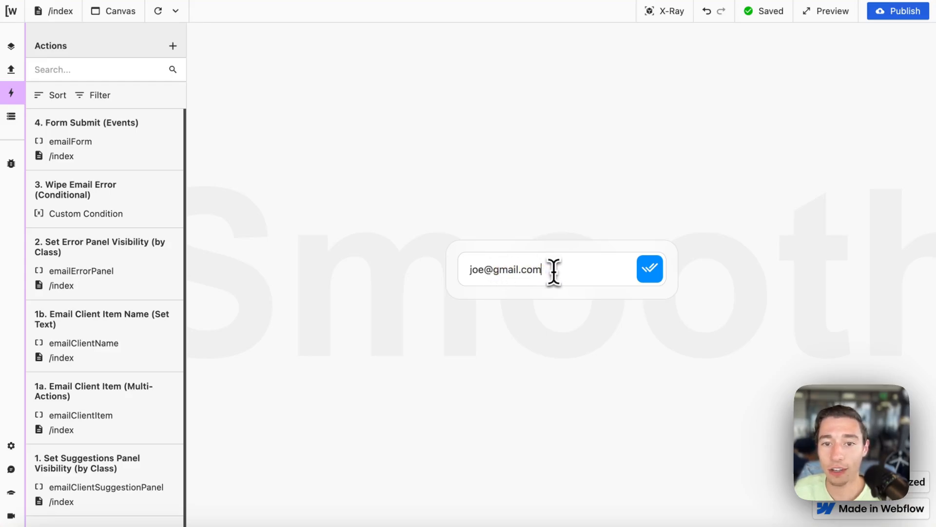
{"action": "key", "text": "BackSpace"}
{"action": "key", "text": "BackSpace"}
{"action": "key", "text": "BackSpace"}
{"action": "key", "text": "BackSpace"}
{"action": "key", "text": "BackSpace"}
{"action": "key", "text": "BackSpace"}
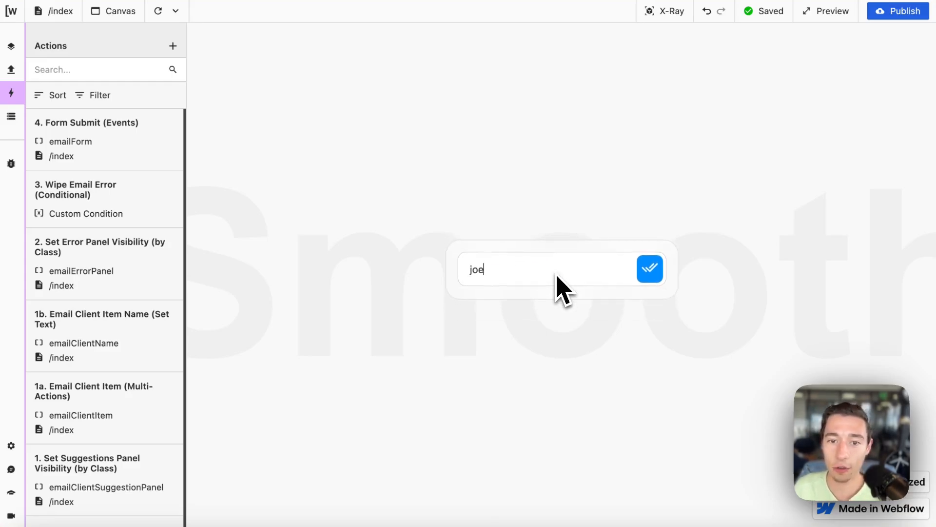
{"action": "type", "text": "@"}
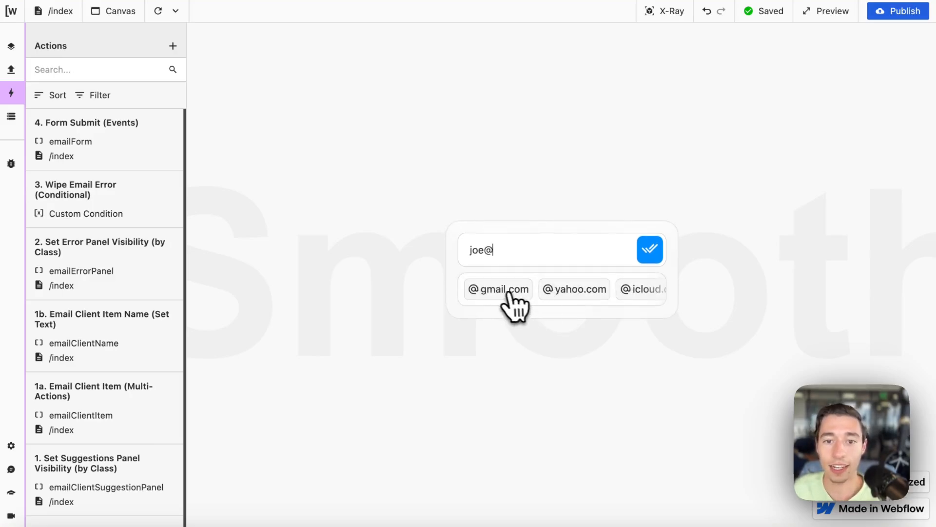
{"action": "left_click", "coordinate": [493, 291]}
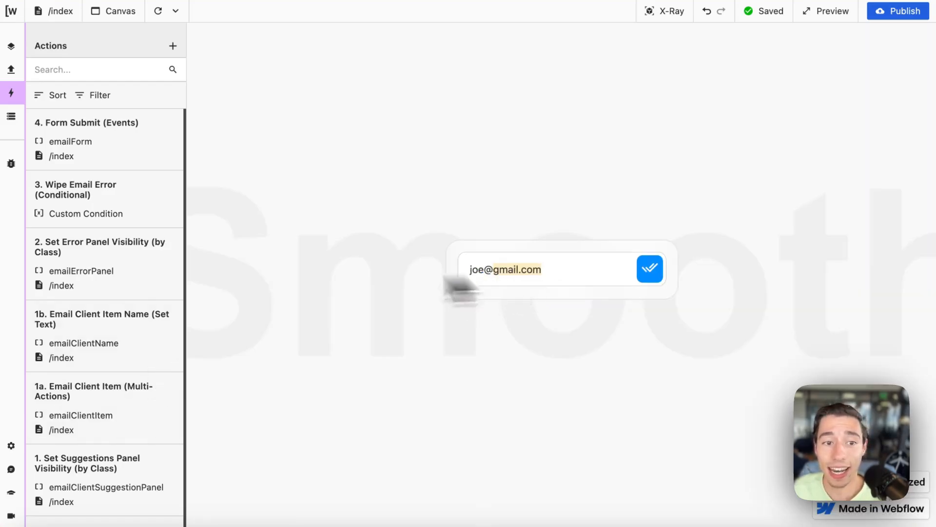
{"action": "key", "text": "BackSpace"}
{"action": "key", "text": "BackSpace"}
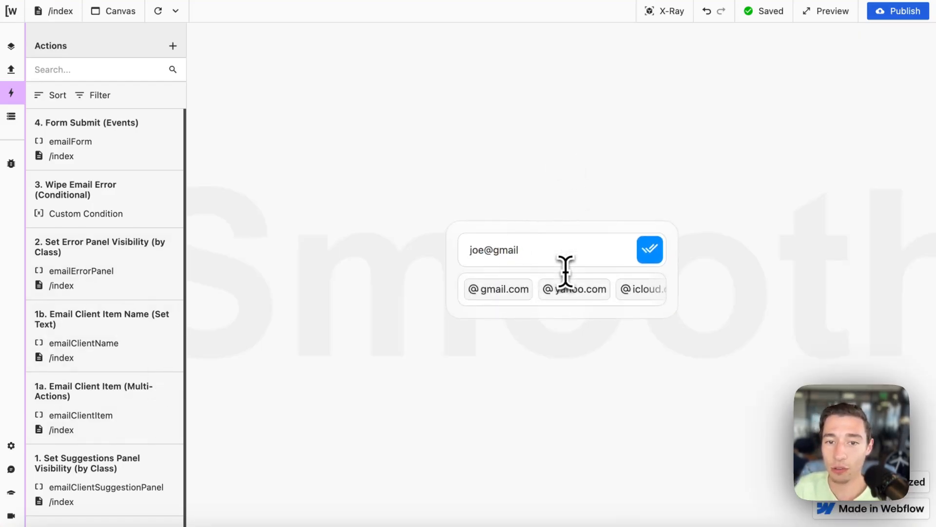
{"action": "scroll", "coordinate": [229, 443], "scroll_direction": "down", "scroll_amount": 7}
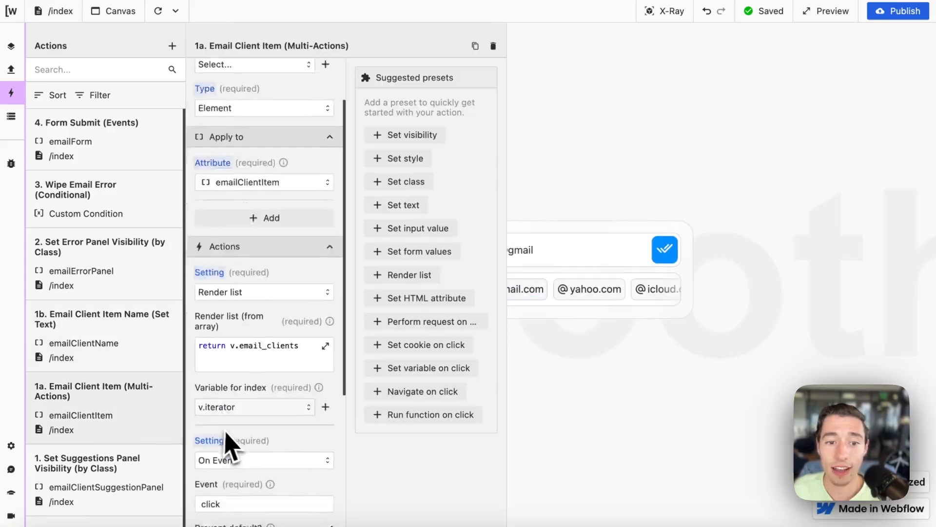
Step: Change the click function's index from v.iterator to 1, then close the editor and action settings
{"action": "left_click", "coordinate": [280, 352]}
{"action": "scroll", "coordinate": [542, 267], "scroll_direction": "right", "scroll_amount": 5}
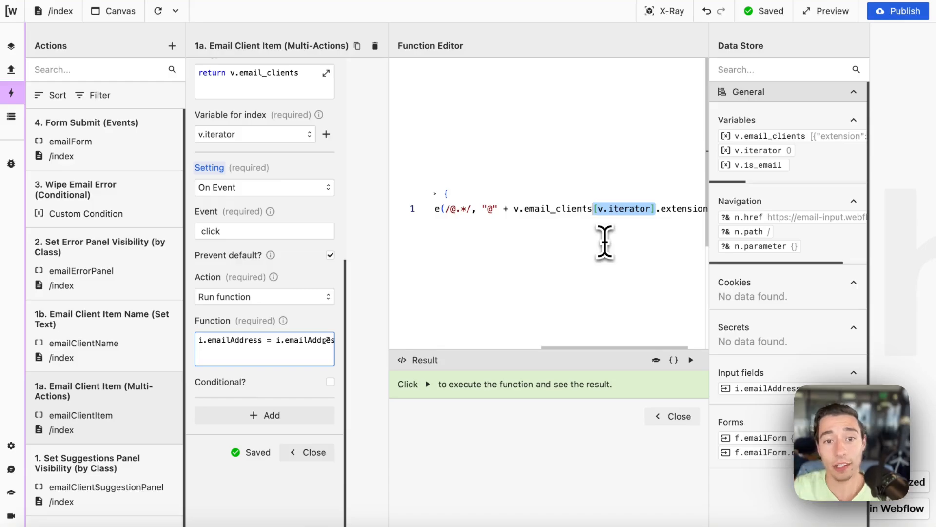
{"action": "key", "text": "BackSpace"}
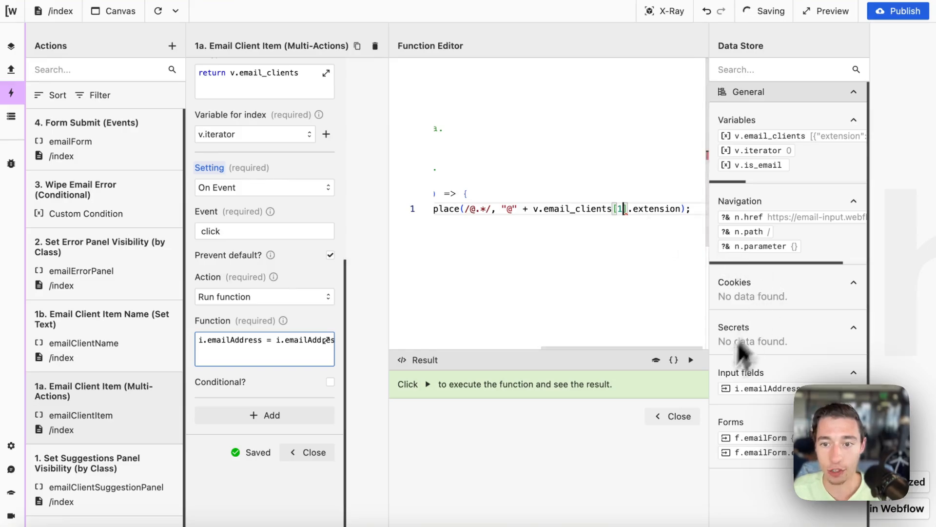
{"action": "left_click", "coordinate": [674, 416]}
{"action": "left_click", "coordinate": [315, 452]}
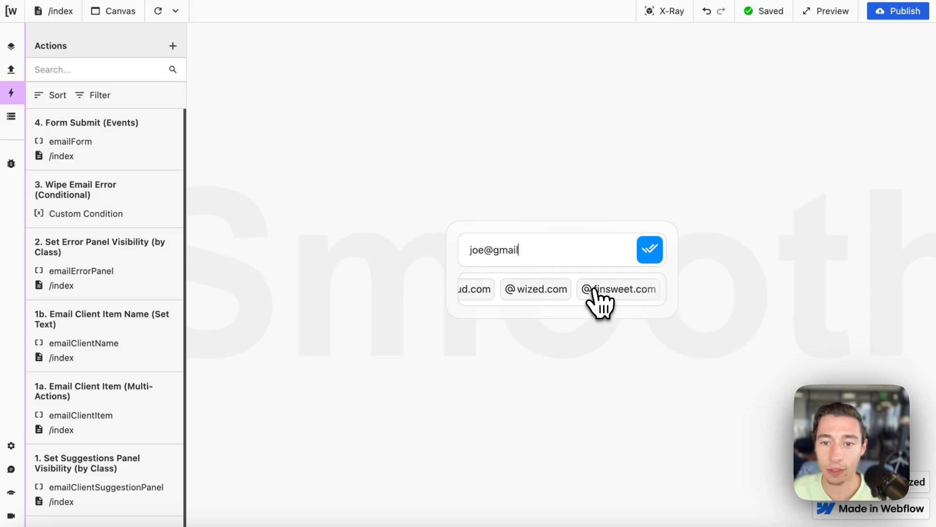
{"action": "left_click", "coordinate": [599, 291]}
{"action": "left_click_drag", "start_coordinate": [493, 271], "coordinate": [560, 271]}
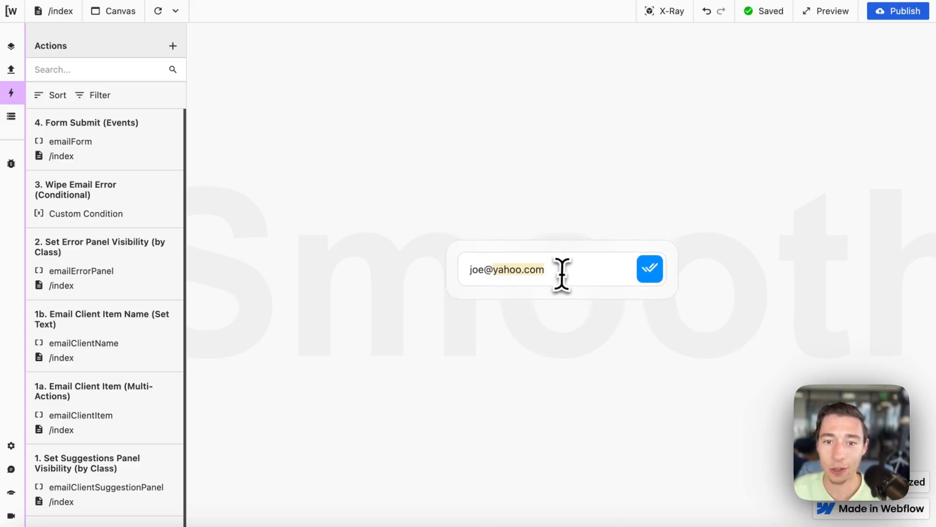
{"action": "key", "text": "BackSpace"}
{"action": "left_click", "coordinate": [548, 291]}
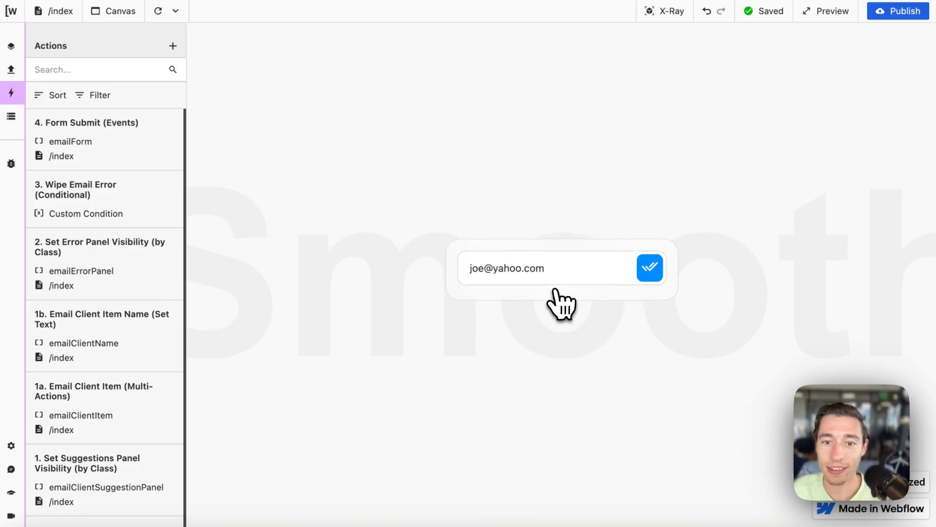
{"action": "key", "text": "BackSpace"}
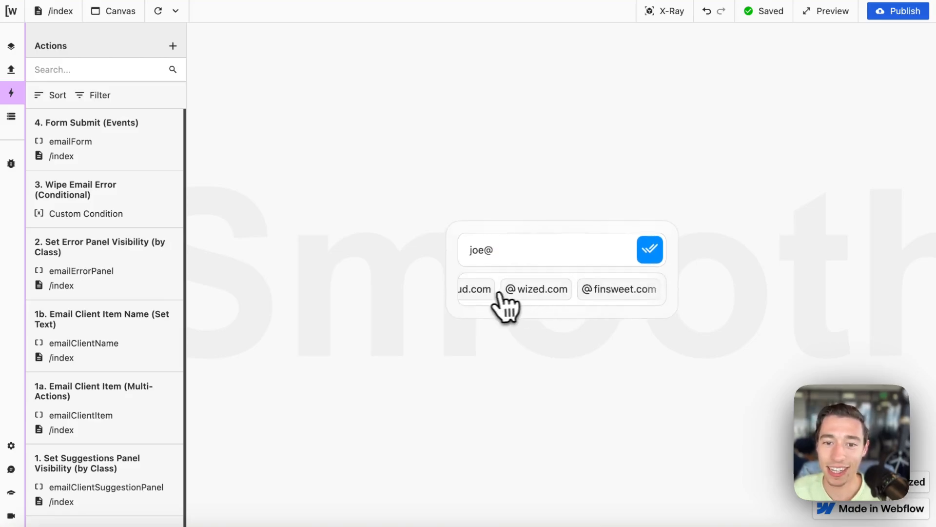
{"action": "scroll", "coordinate": [498, 292], "scroll_direction": "left", "scroll_amount": 3}
{"action": "left_click", "coordinate": [533, 292]}
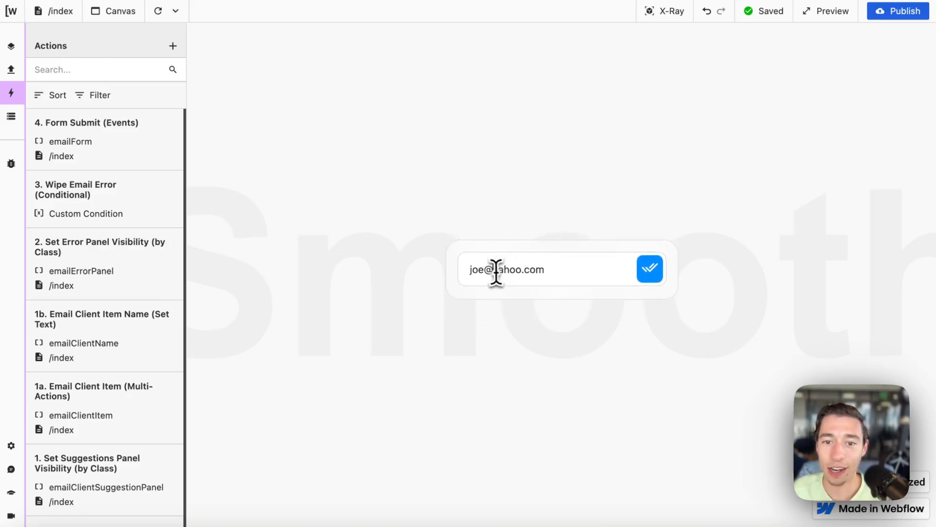
{"action": "left_click_drag", "start_coordinate": [496, 271], "coordinate": [606, 288]}
{"action": "key", "text": "BackSpace"}
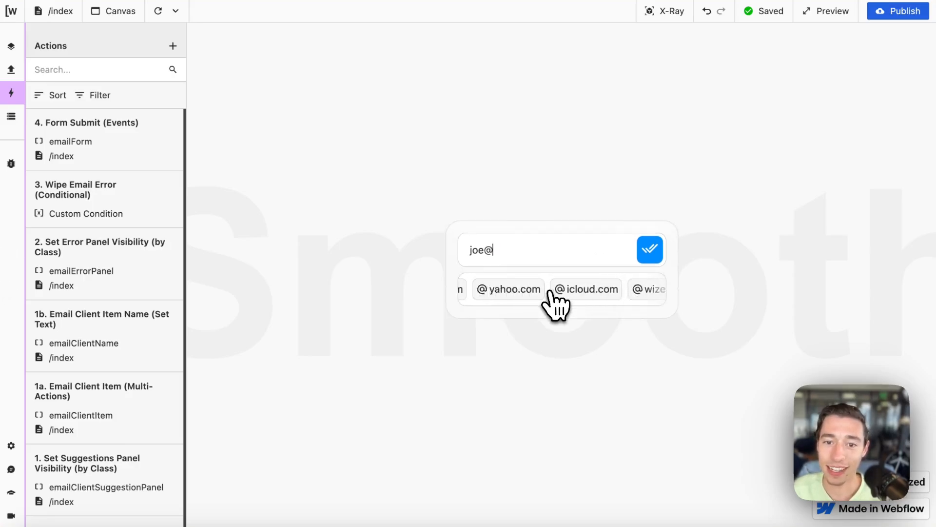
{"action": "scroll", "coordinate": [553, 302], "scroll_direction": "left", "scroll_amount": 2}
Step: Confirm the chips still give yahoo.com, then open the 1a. Email Client Item settings
{"action": "left_click", "coordinate": [553, 303]}
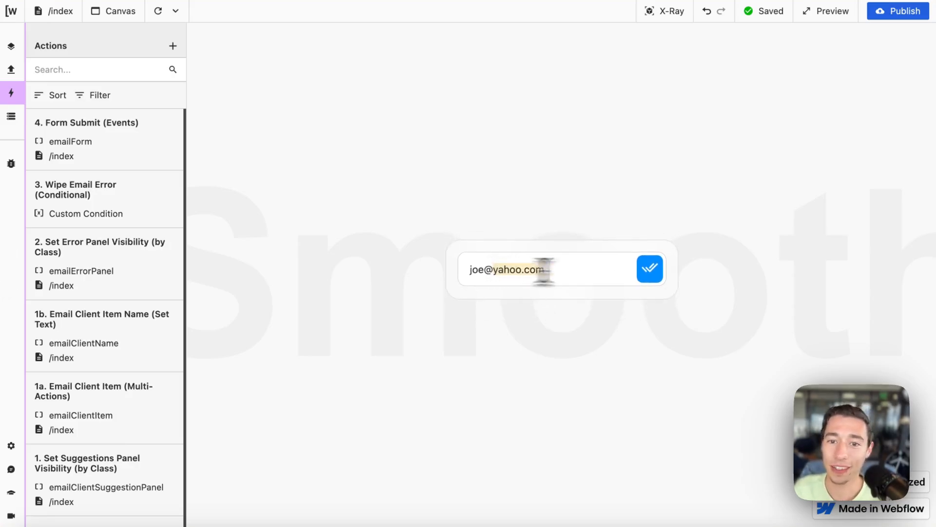
{"action": "left_click_drag", "start_coordinate": [544, 272], "coordinate": [581, 273]}
{"action": "key", "text": "BackSpace"}
{"action": "scroll", "coordinate": [547, 298], "scroll_direction": "left", "scroll_amount": 2}
{"action": "left_click", "coordinate": [530, 297]}
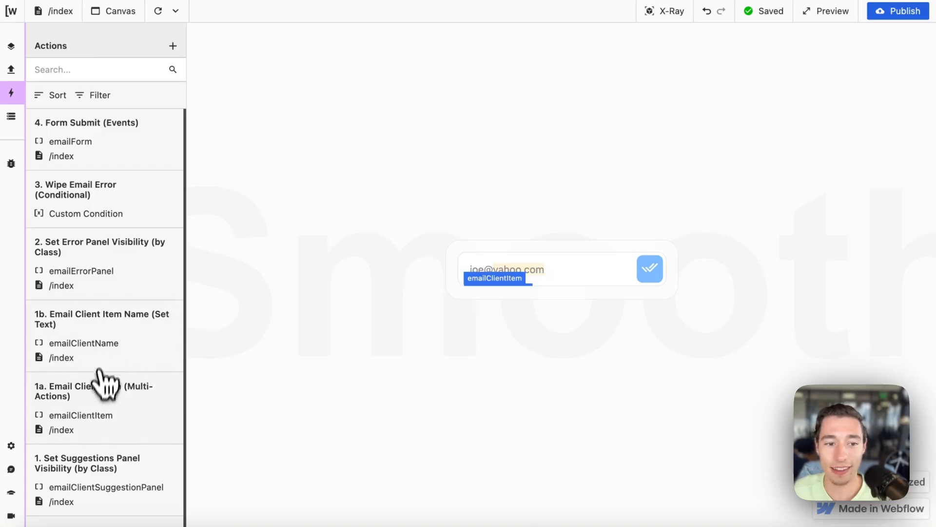
{"action": "left_click", "coordinate": [105, 382]}
{"action": "scroll", "coordinate": [271, 424], "scroll_direction": "down", "scroll_amount": 8}
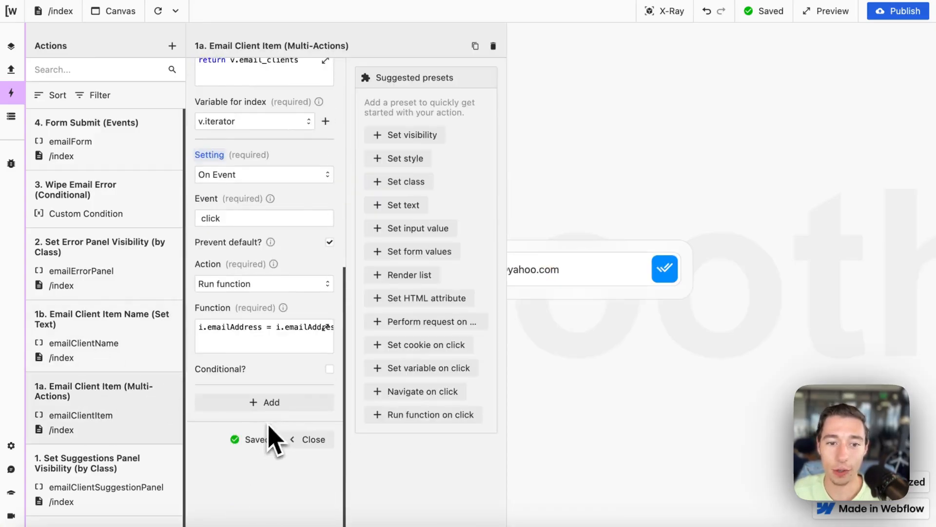
Step: Insert v.iterator inside the email_clients brackets of the click function and close both panels
{"action": "left_click", "coordinate": [293, 344]}
{"action": "left_click", "coordinate": [595, 248]}
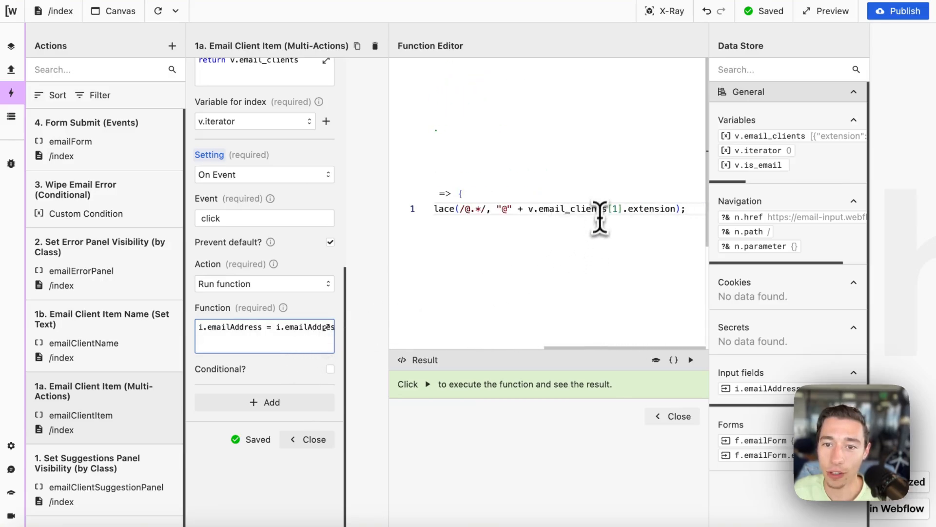
{"action": "left_click", "coordinate": [746, 150]}
{"action": "left_click", "coordinate": [675, 416]}
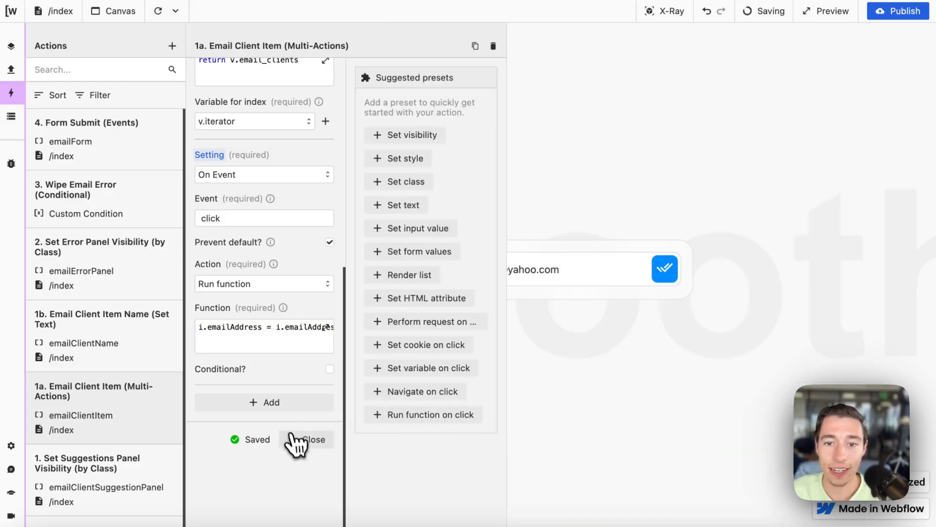
{"action": "left_click", "coordinate": [308, 439]}
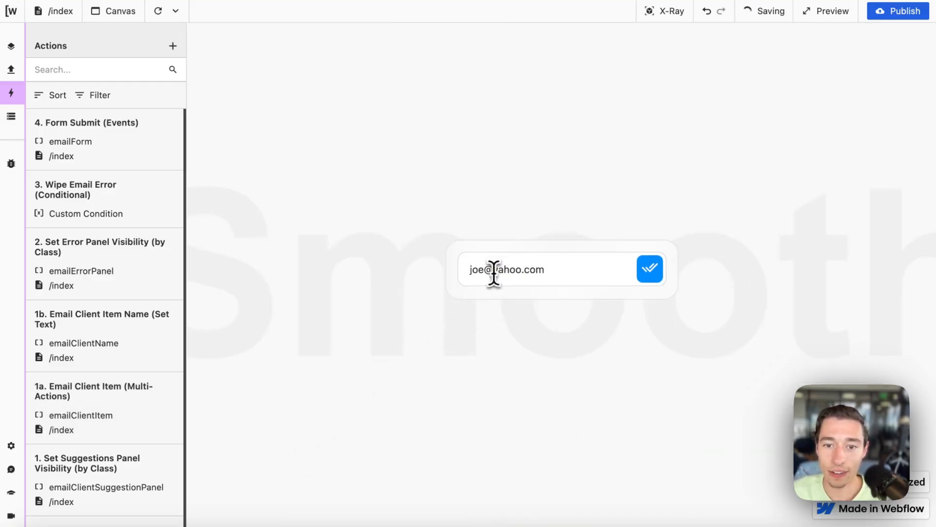
{"action": "left_click_drag", "start_coordinate": [494, 272], "coordinate": [572, 274]}
{"action": "key", "text": "BackSpace"}
{"action": "left_click", "coordinate": [517, 291]}
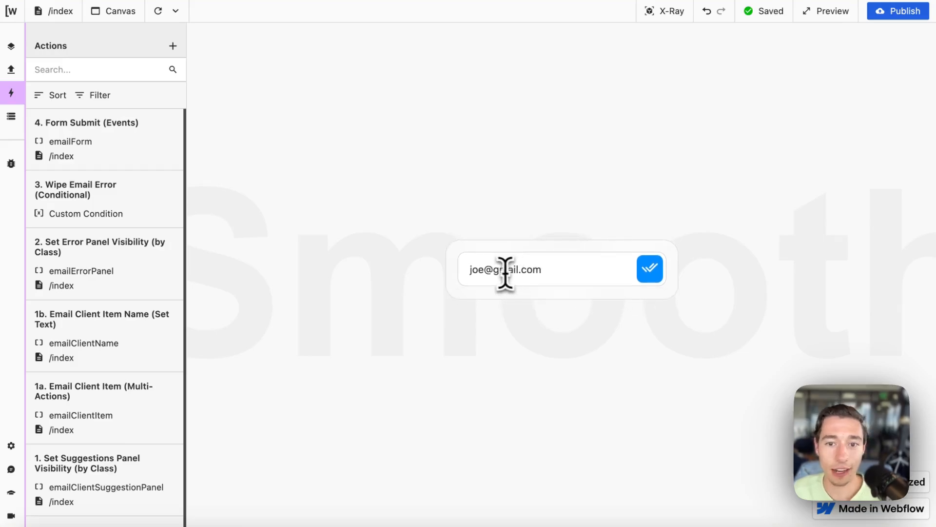
{"action": "left_click_drag", "start_coordinate": [494, 271], "coordinate": [560, 267]}
{"action": "key", "text": "BackSpace"}
{"action": "scroll", "coordinate": [595, 305], "scroll_direction": "right", "scroll_amount": 2}
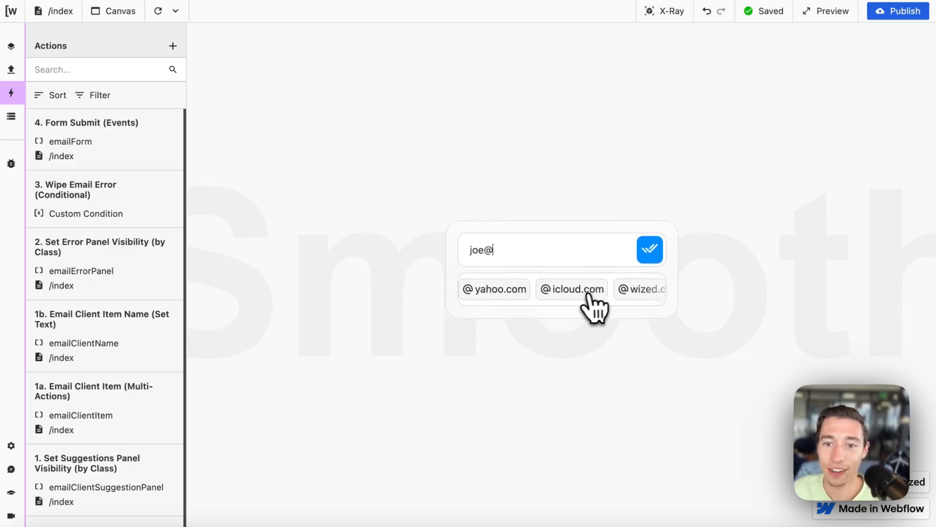
{"action": "left_click", "coordinate": [589, 295]}
{"action": "key", "text": "BackSpace"}
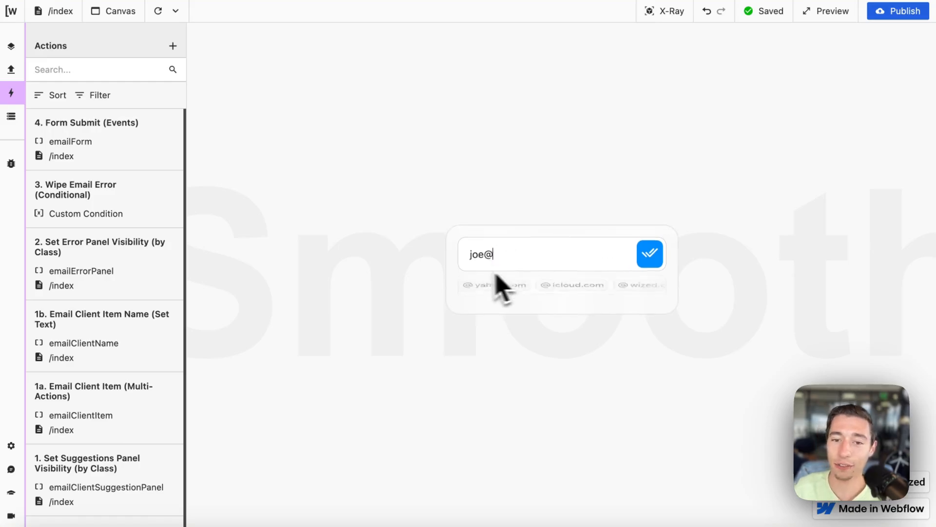
{"action": "left_click", "coordinate": [517, 293]}
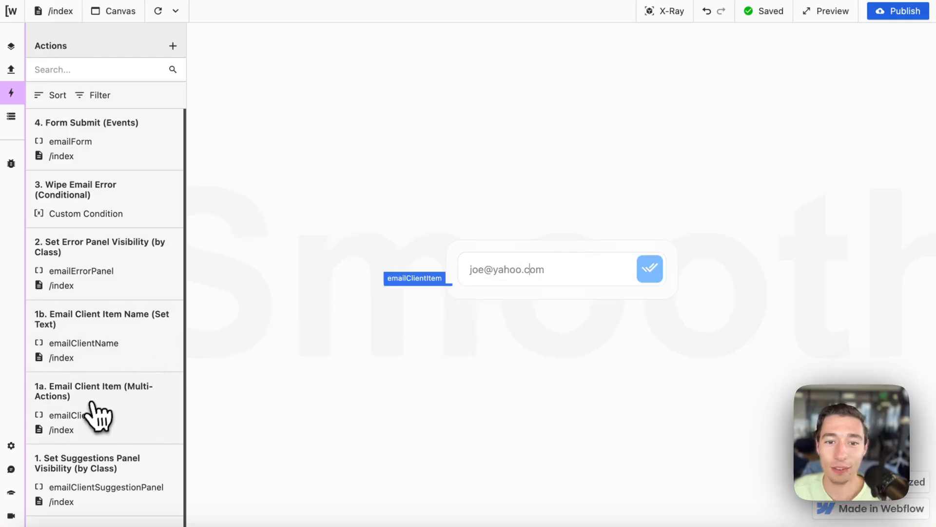
Step: Shorten the test address to joe@yaho and open the 1b. Email Client Item Name settings
{"action": "left_click", "coordinate": [94, 418]}
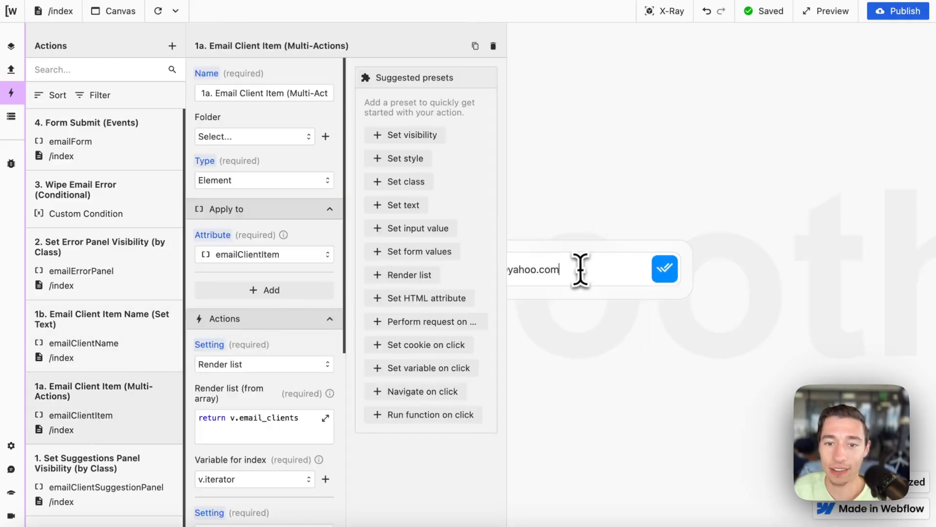
{"action": "key", "text": "BackSpace"}
{"action": "key", "text": "BackSpace"}
{"action": "key", "text": "BackSpace"}
{"action": "key", "text": "BackSpace"}
{"action": "key", "text": "BackSpace"}
{"action": "scroll", "coordinate": [271, 424], "scroll_direction": "down", "scroll_amount": 7}
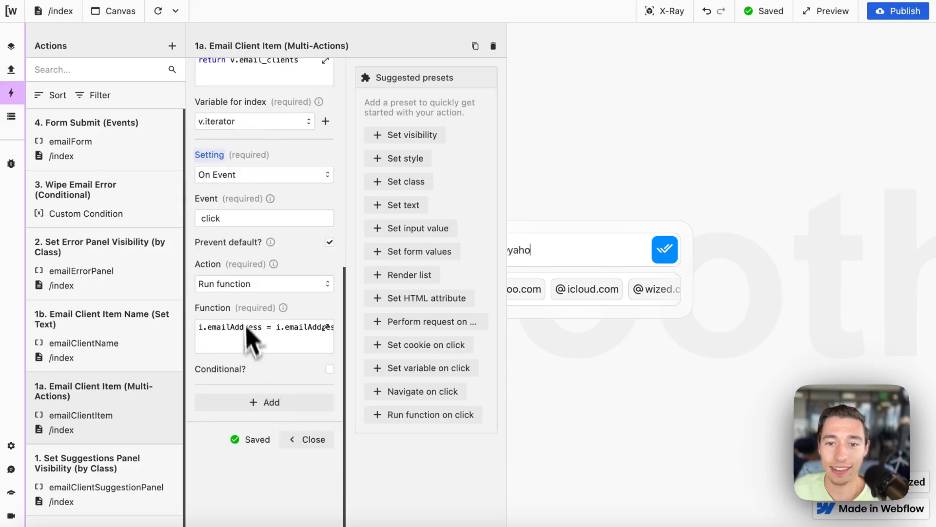
{"action": "left_click", "coordinate": [128, 337]}
{"action": "scroll", "coordinate": [312, 307], "scroll_direction": "up", "scroll_amount": 3}
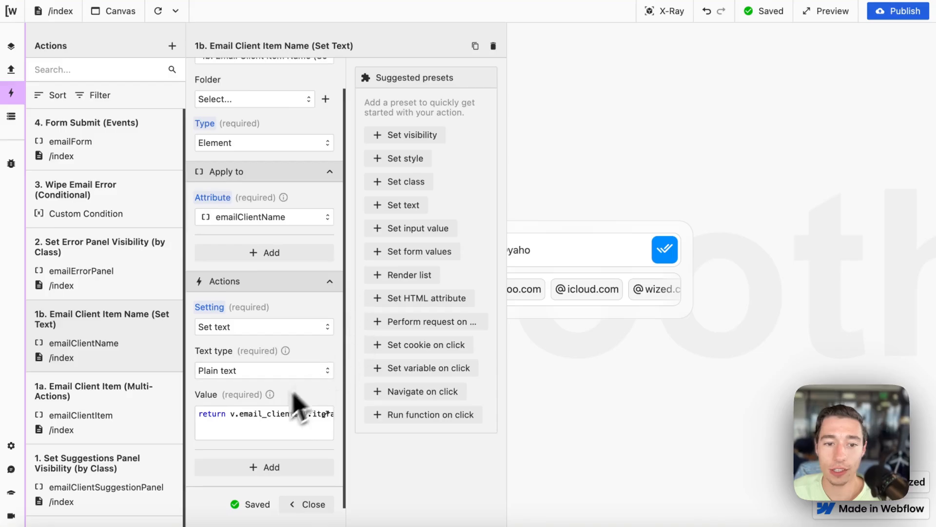
Step: Close and reopen the 1b action, then open its value code in the function editor
{"action": "scroll", "coordinate": [297, 412], "scroll_direction": "down", "scroll_amount": 3}
{"action": "left_click", "coordinate": [303, 439]}
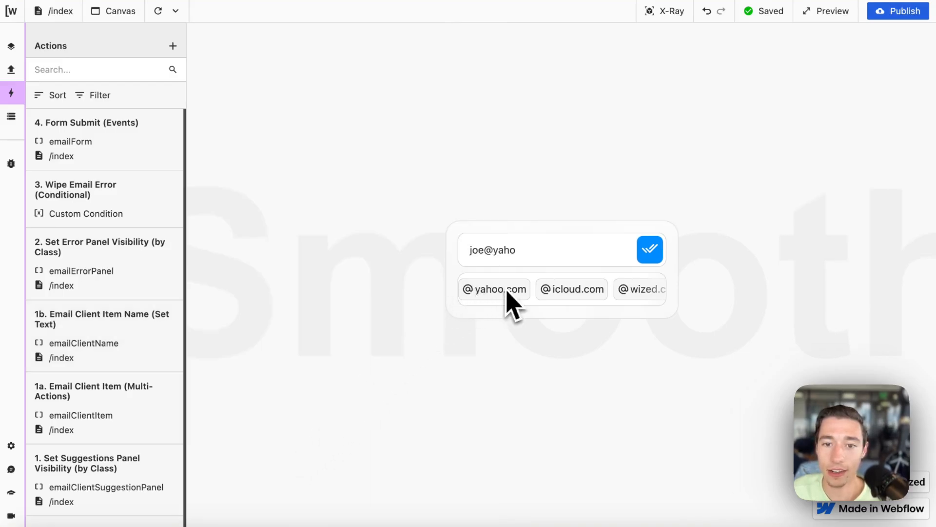
{"action": "scroll", "coordinate": [507, 290], "scroll_direction": "left", "scroll_amount": 2}
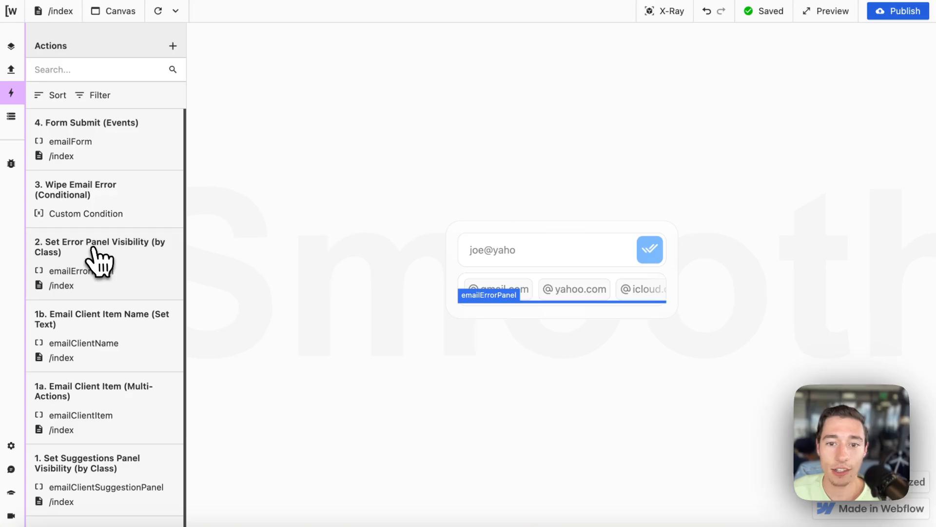
{"action": "left_click", "coordinate": [92, 355]}
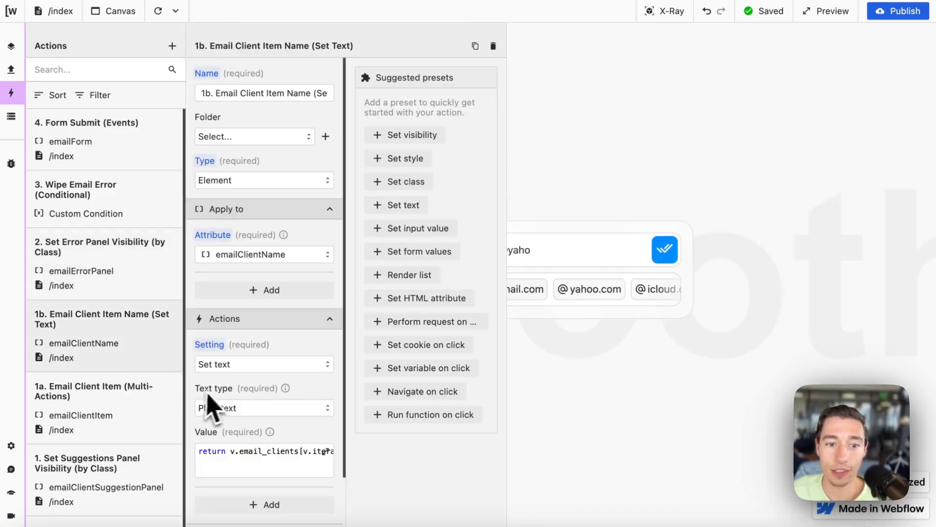
{"action": "left_click", "coordinate": [262, 461]}
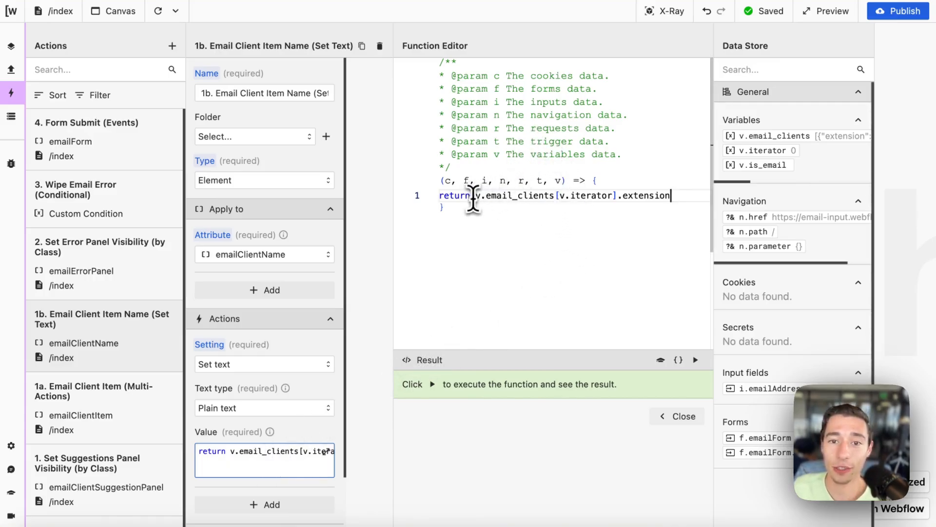
Step: Point out v.email_clients, .extension and v.iterator in the value code, then close both panels
{"action": "left_click_drag", "start_coordinate": [513, 197], "coordinate": [556, 195]}
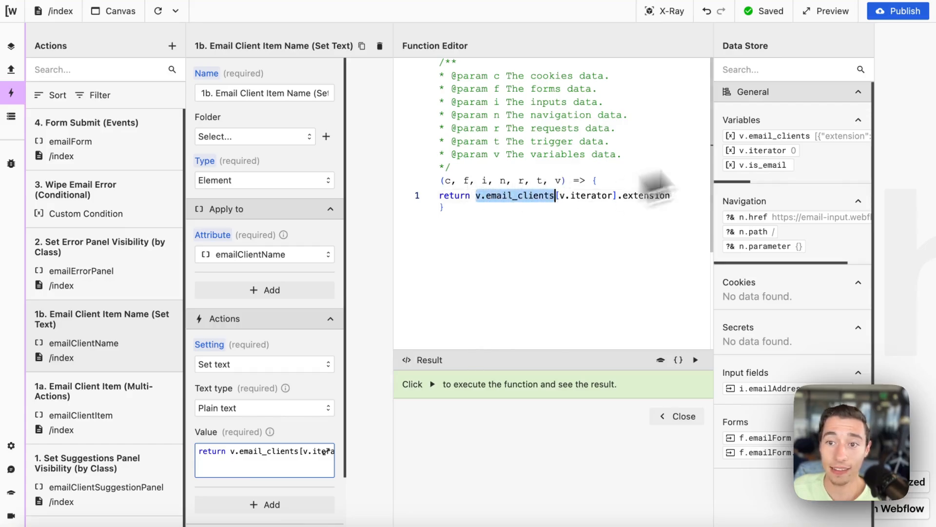
{"action": "left_click_drag", "start_coordinate": [619, 195], "coordinate": [686, 195]}
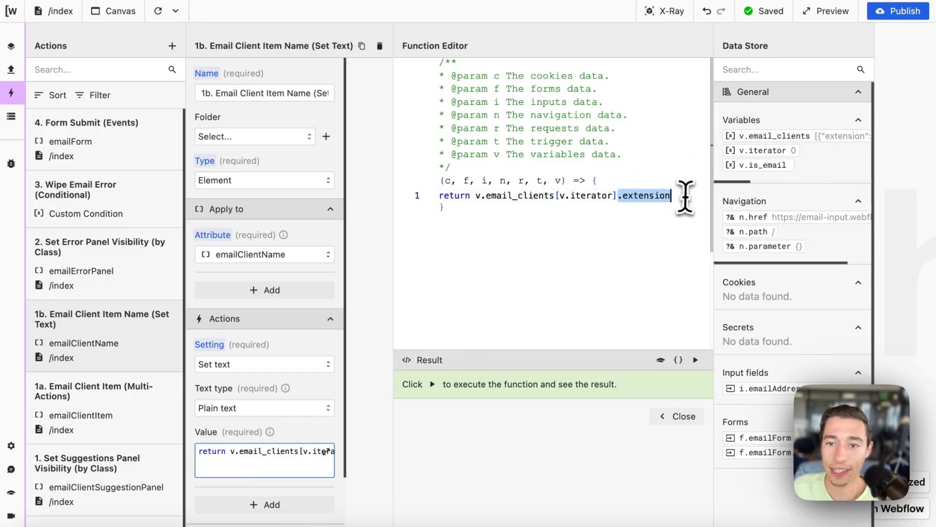
{"action": "left_click_drag", "start_coordinate": [617, 195], "coordinate": [574, 195]}
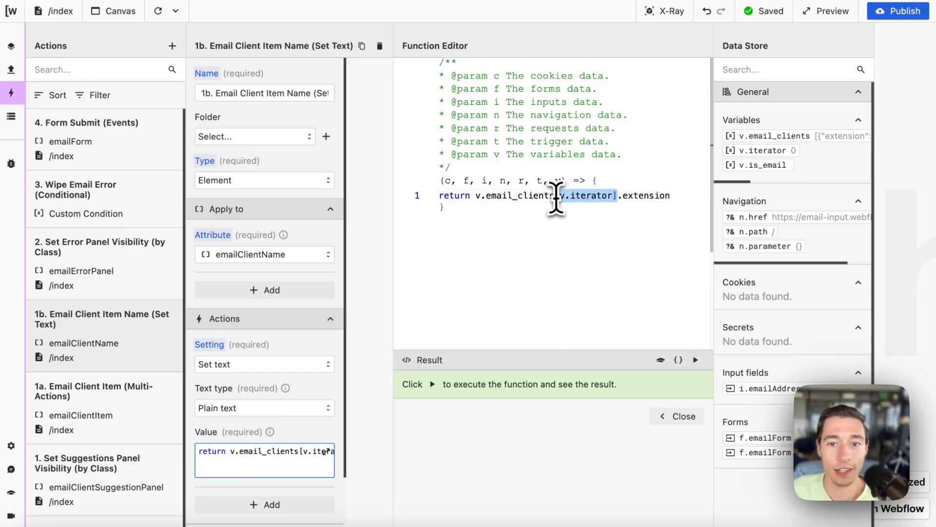
{"action": "left_click", "coordinate": [680, 416]}
{"action": "scroll", "coordinate": [293, 434], "scroll_direction": "down", "scroll_amount": 3}
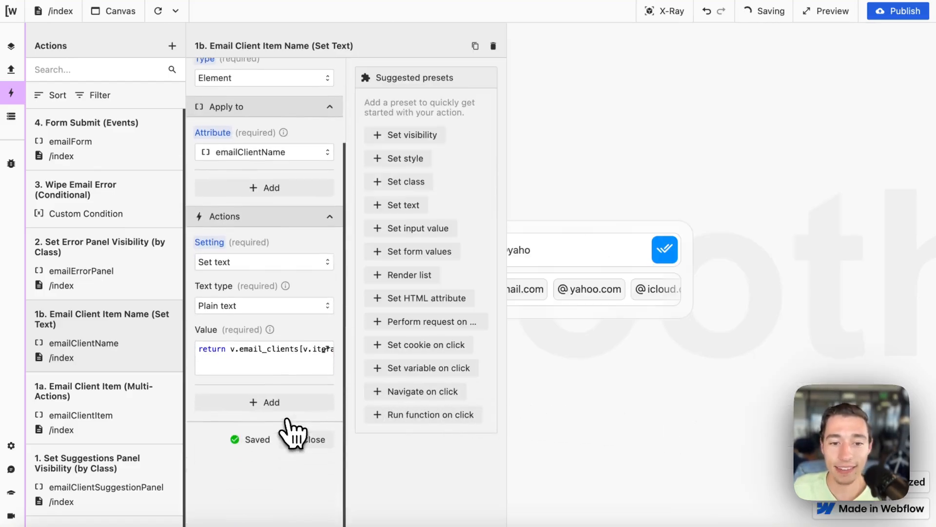
{"action": "left_click", "coordinate": [304, 438]}
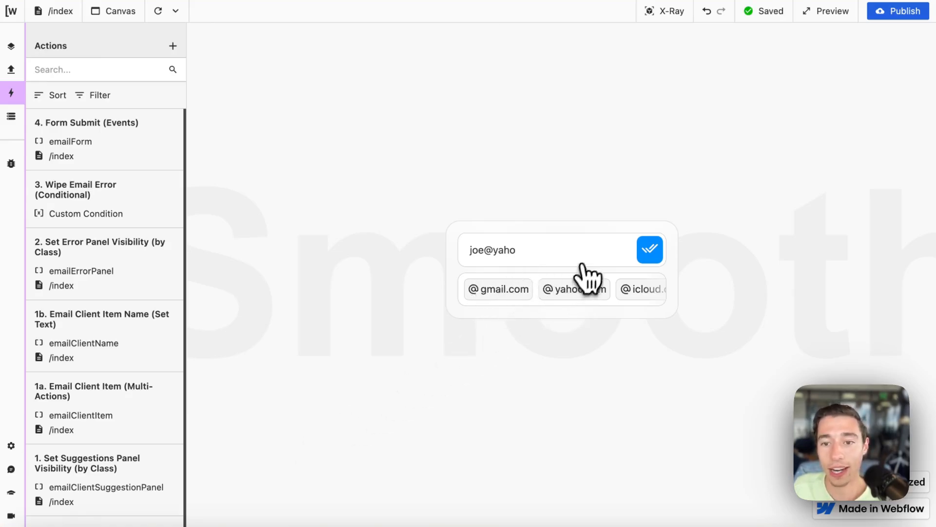
Step: Submit joe@yaho to trigger the 'This doesn't look like a real email' error panel
{"action": "scroll", "coordinate": [633, 286], "scroll_direction": "right", "scroll_amount": 2}
{"action": "scroll", "coordinate": [633, 287], "scroll_direction": "left", "scroll_amount": 2}
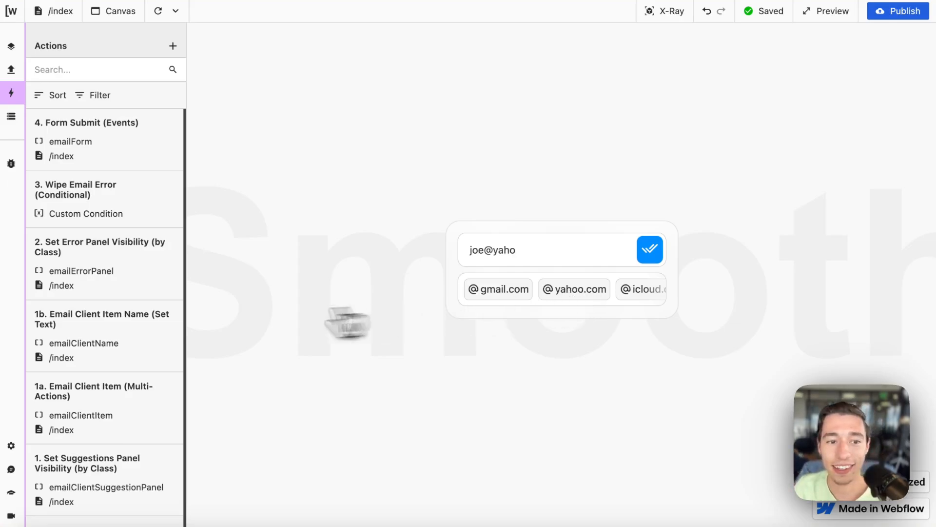
{"action": "right_click", "coordinate": [121, 275]}
{"action": "left_click", "coordinate": [527, 277]}
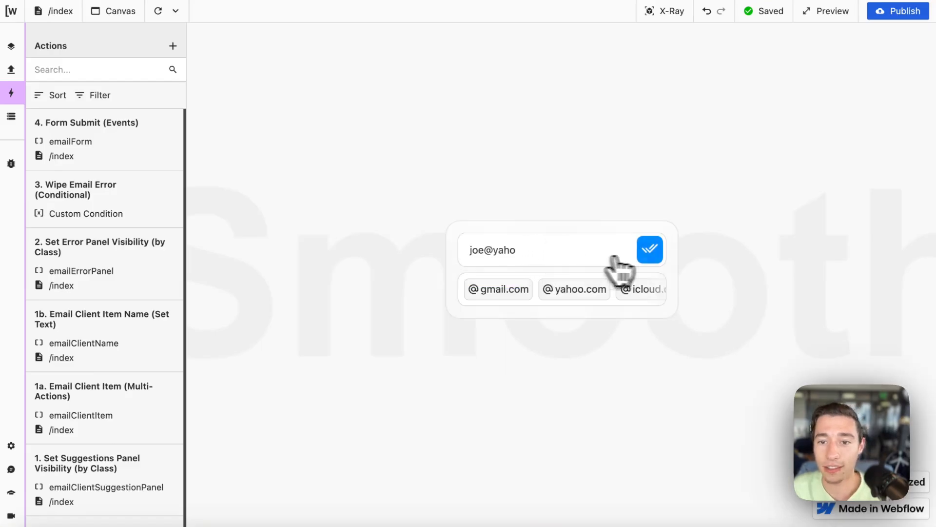
{"action": "left_click", "coordinate": [648, 254]}
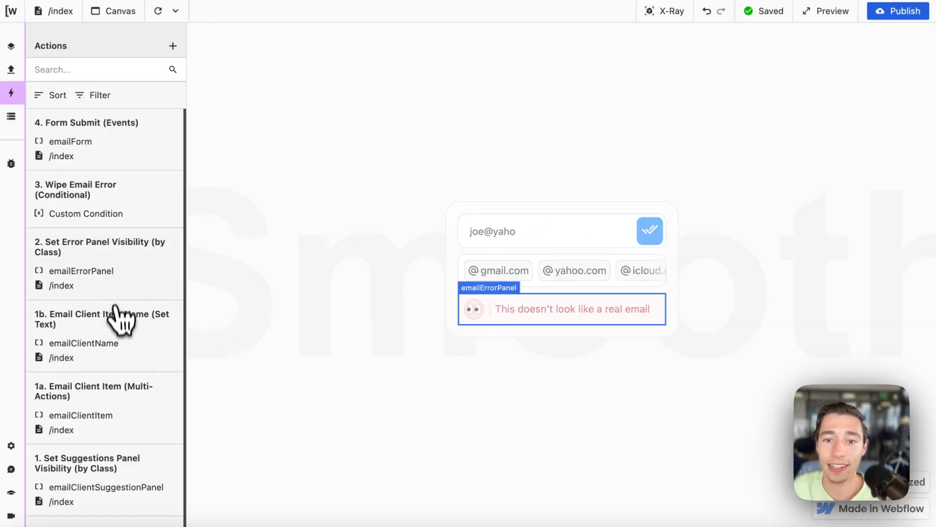
Step: Open the 2. Set Error Panel Visibility action, then move to the Webflow Designer
{"action": "left_click", "coordinate": [123, 279]}
{"action": "scroll", "coordinate": [236, 383], "scroll_direction": "down", "scroll_amount": 2}
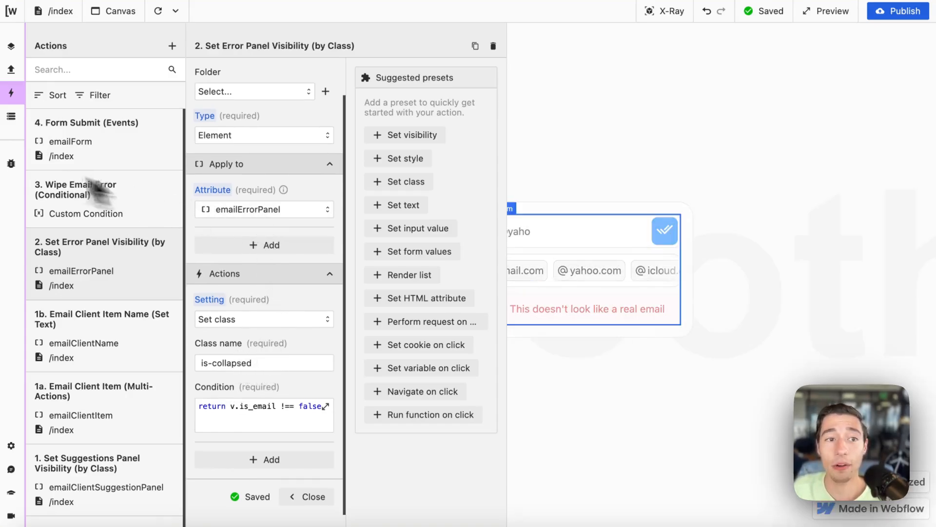
{"action": "left_click", "coordinate": [27, 103]}
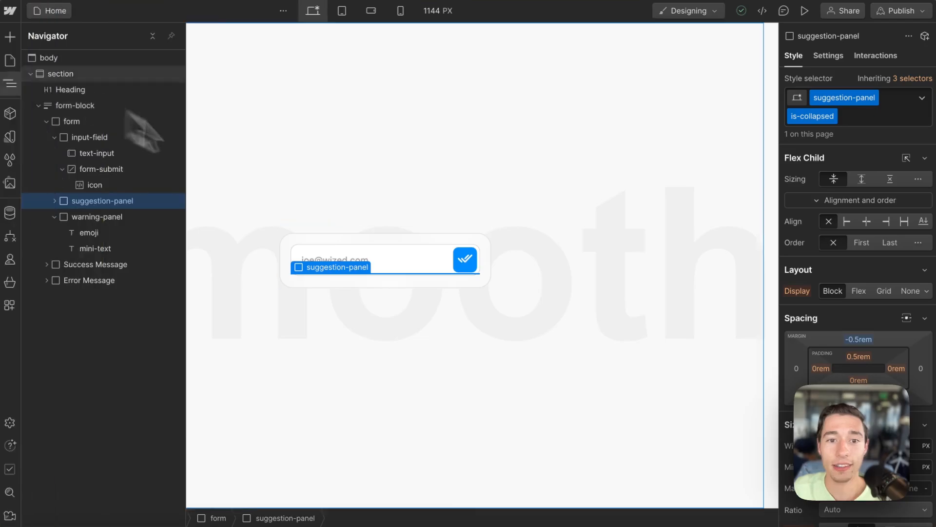
Step: Remove and re-add the is-collapsed combo class on warning-panel, then return to Wized
{"action": "left_click", "coordinate": [108, 220]}
{"action": "left_click", "coordinate": [854, 121]}
{"action": "key", "text": "BackSpace"}
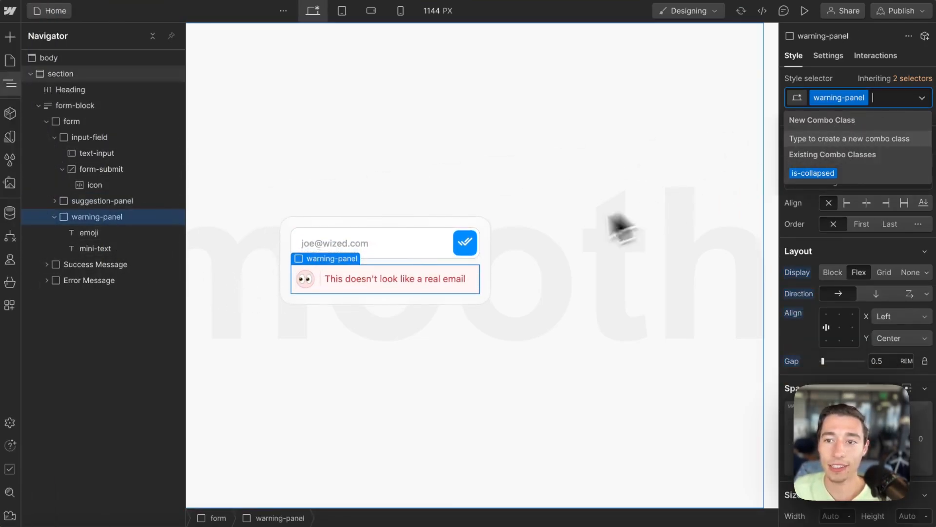
{"action": "left_click", "coordinate": [802, 180]}
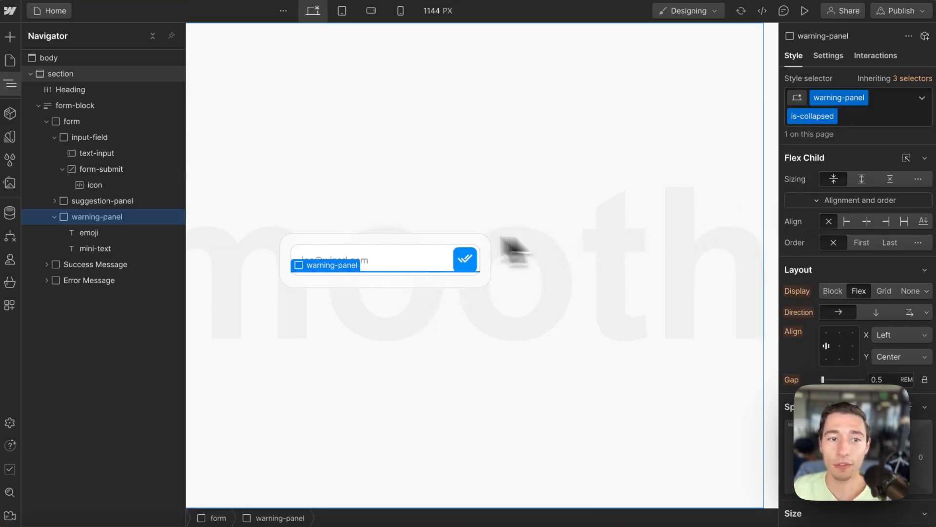
{"action": "mouse_move", "coordinate": [29, 205]}
{"action": "left_click", "coordinate": [79, 92]}
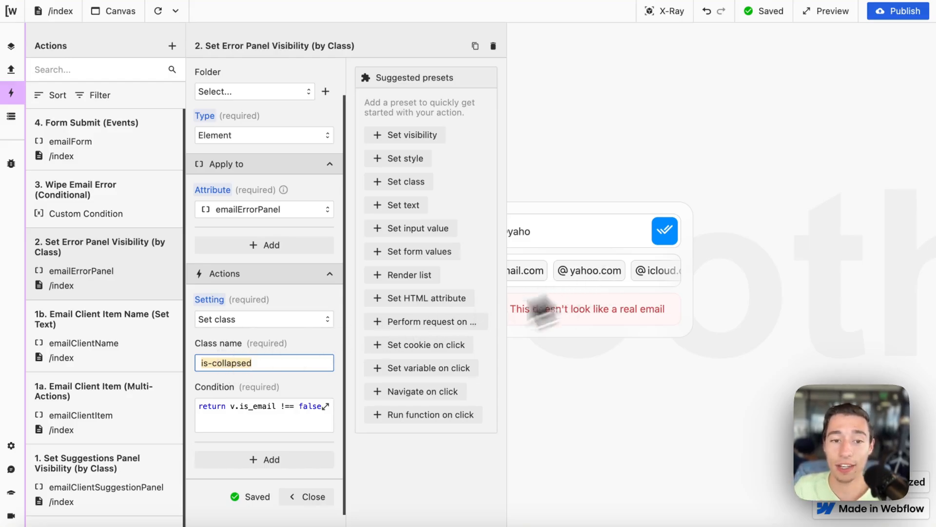
Step: Review the v.is_email !== false condition and run it against joe@yaho
{"action": "left_click", "coordinate": [264, 413]}
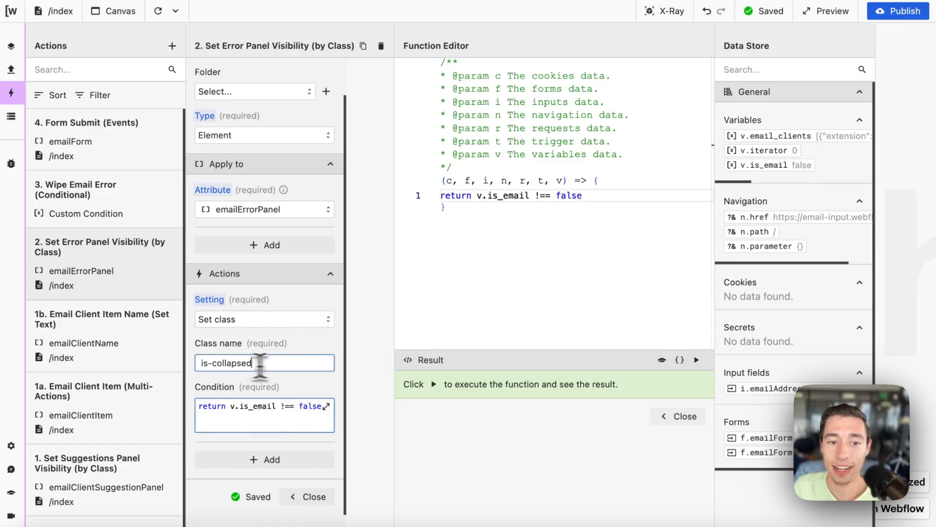
{"action": "left_click_drag", "start_coordinate": [260, 363], "coordinate": [183, 383]}
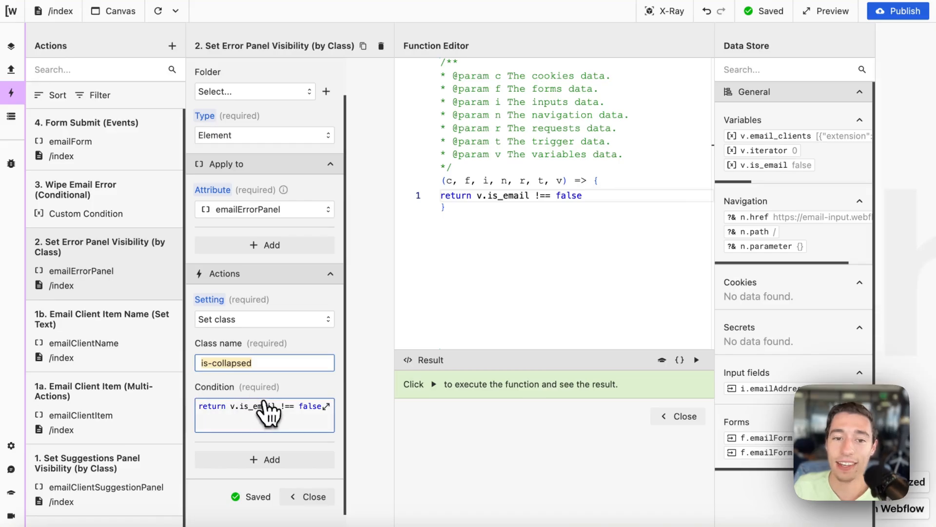
{"action": "left_click", "coordinate": [267, 416]}
{"action": "left_click", "coordinate": [267, 419]}
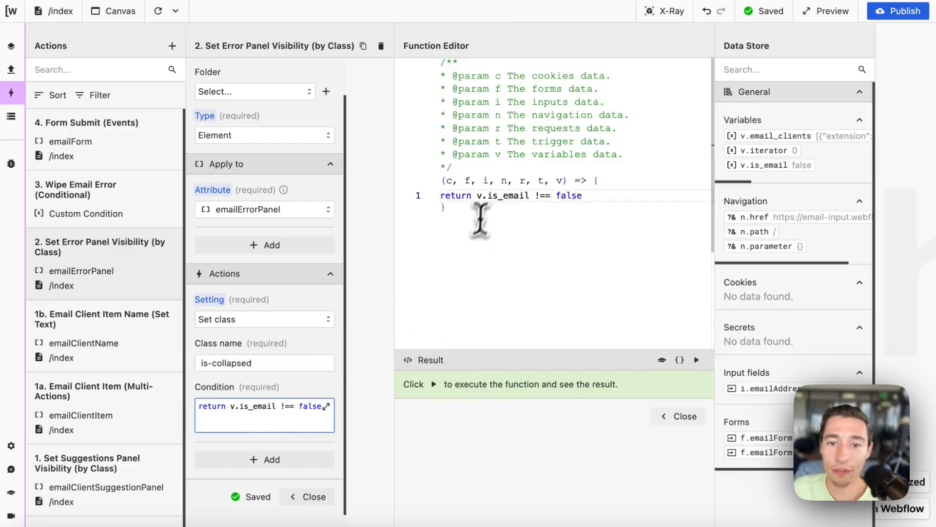
{"action": "left_click_drag", "start_coordinate": [478, 198], "coordinate": [514, 200]}
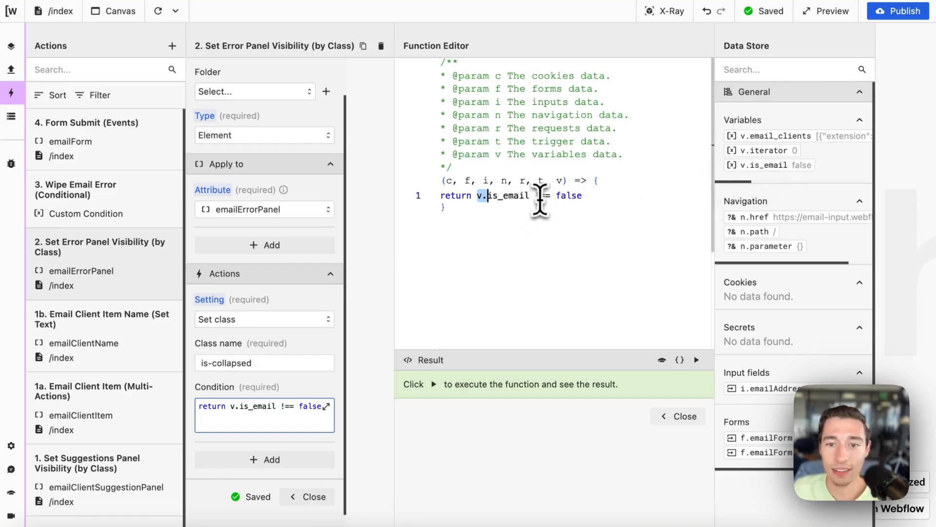
{"action": "left_click_drag", "start_coordinate": [535, 195], "coordinate": [589, 199]}
{"action": "left_click", "coordinate": [696, 360]}
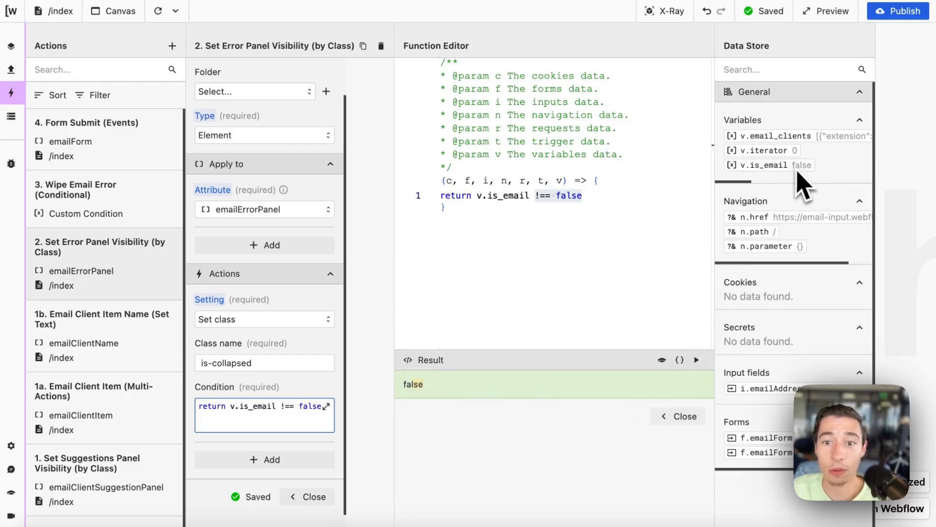
{"action": "left_click", "coordinate": [673, 417]}
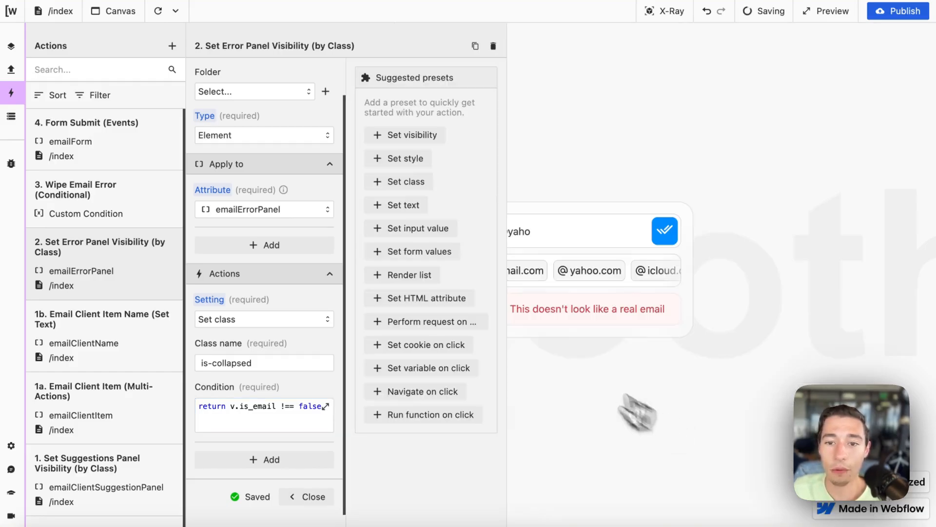
{"action": "left_click", "coordinate": [325, 406]}
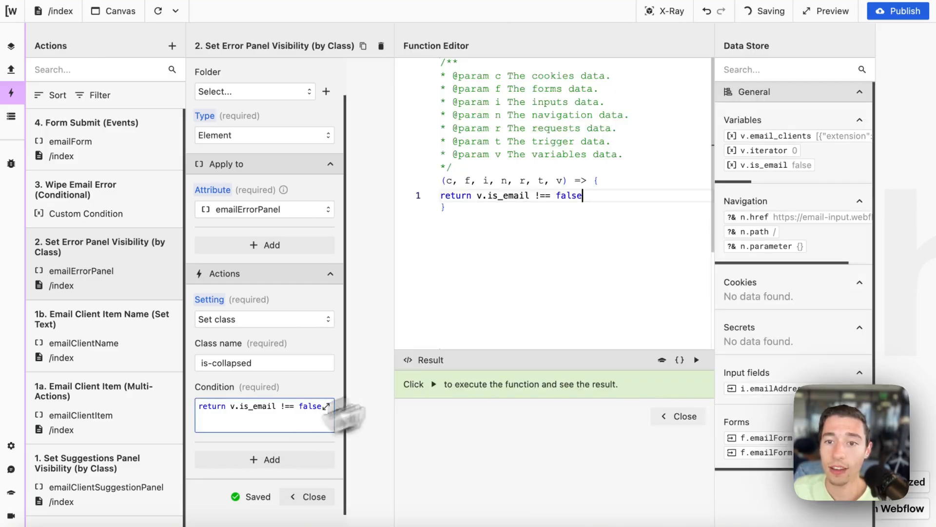
{"action": "left_click", "coordinate": [680, 416]}
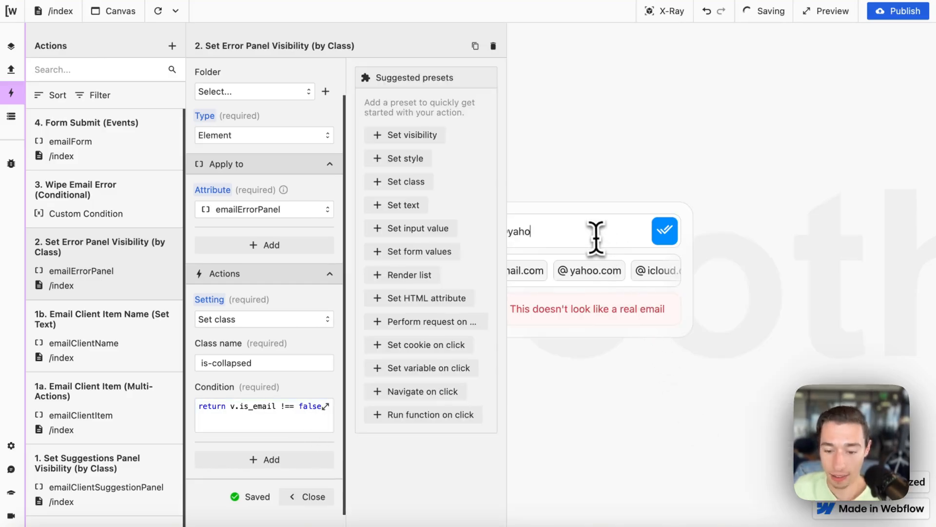
Step: Append .com to the email and rerun the condition, which now returns true
{"action": "type", "text": ".com"}
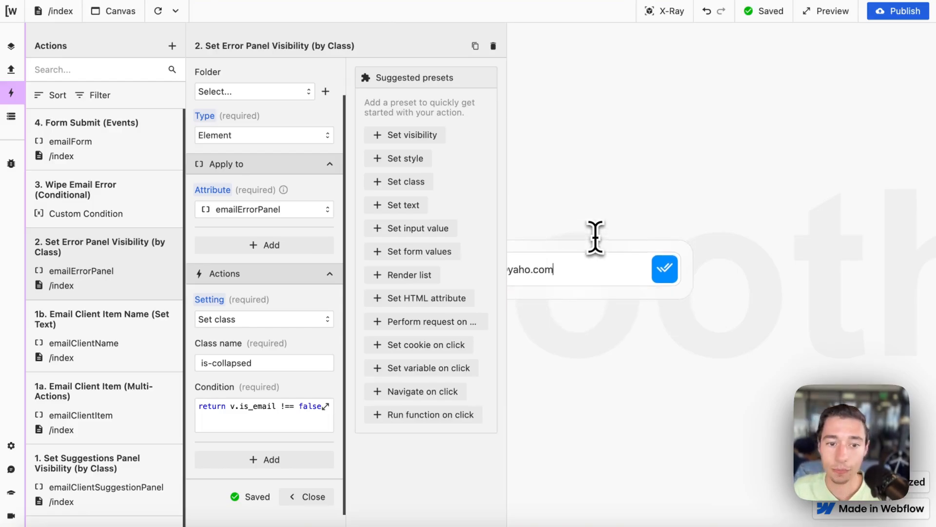
{"action": "left_click", "coordinate": [257, 427]}
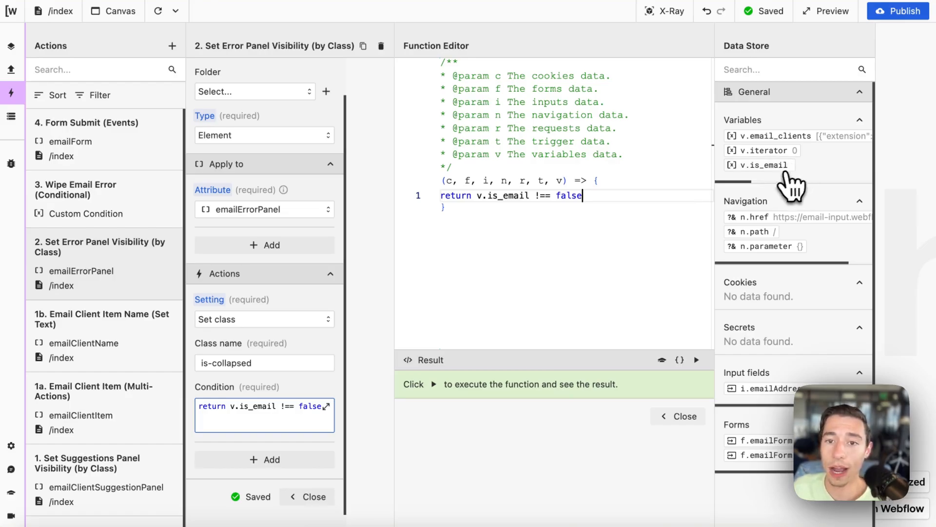
{"action": "left_click", "coordinate": [696, 360]}
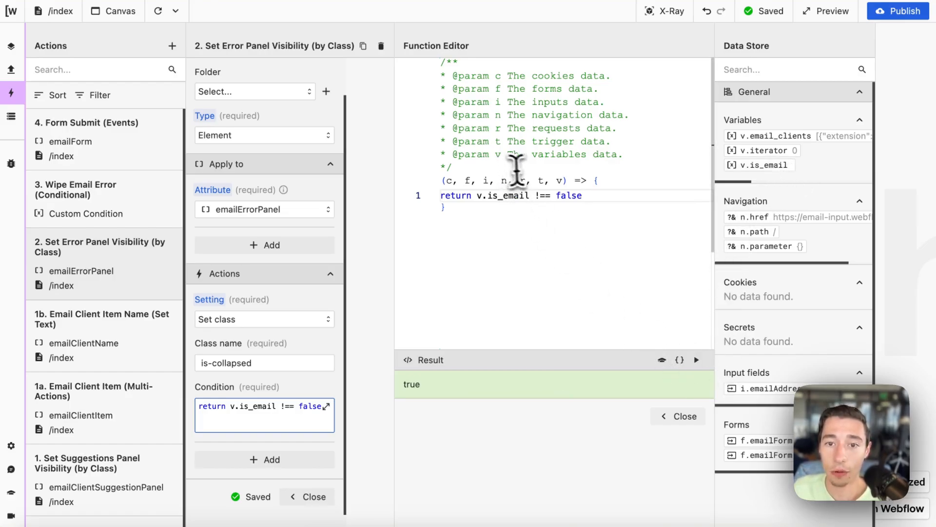
{"action": "left_click_drag", "start_coordinate": [535, 195], "coordinate": [582, 195]}
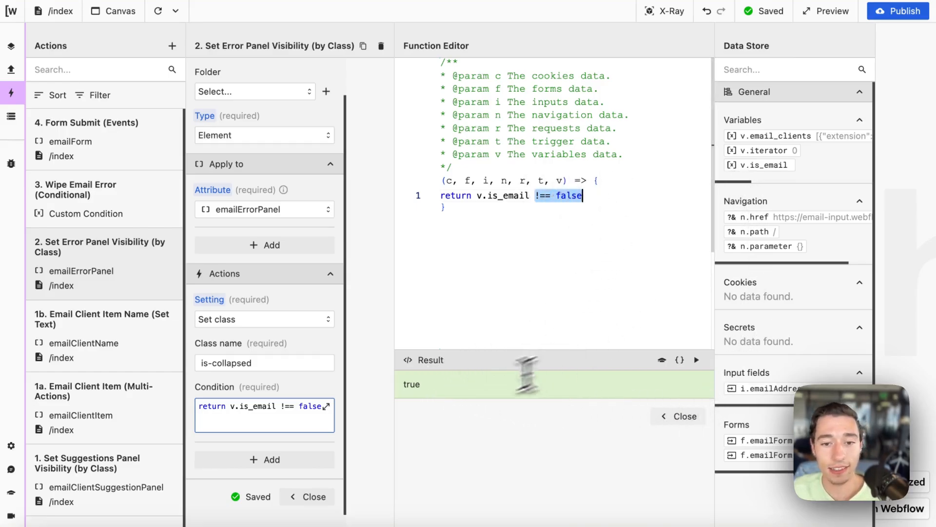
{"action": "left_click", "coordinate": [682, 416]}
{"action": "scroll", "coordinate": [299, 424], "scroll_direction": "down", "scroll_amount": 2}
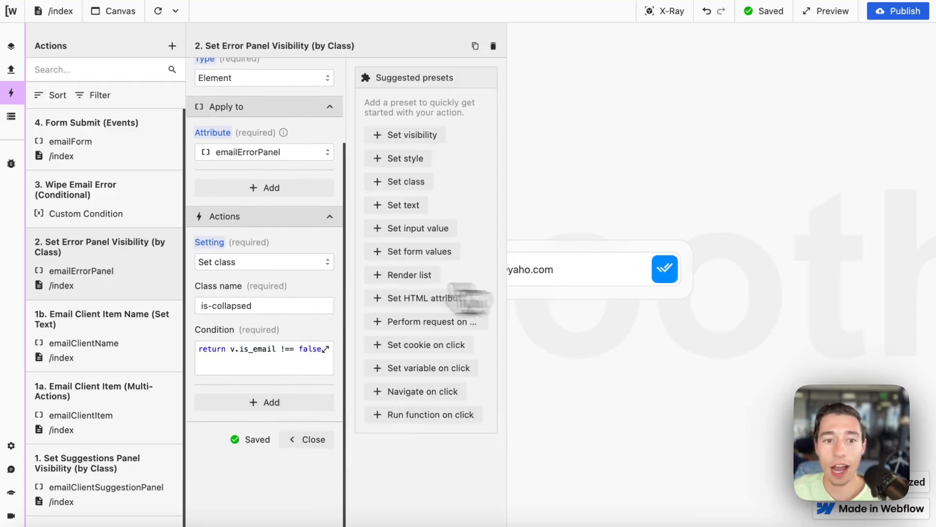
{"action": "left_click_drag", "start_coordinate": [265, 306], "coordinate": [188, 307]}
{"action": "mouse_move", "coordinate": [7, 129]}
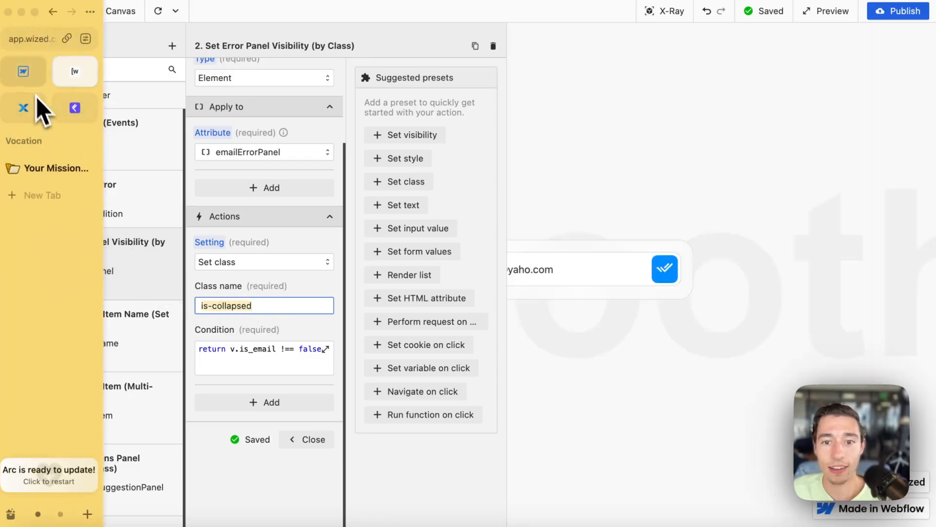
{"action": "left_click", "coordinate": [27, 73]}
{"action": "left_click", "coordinate": [859, 119]}
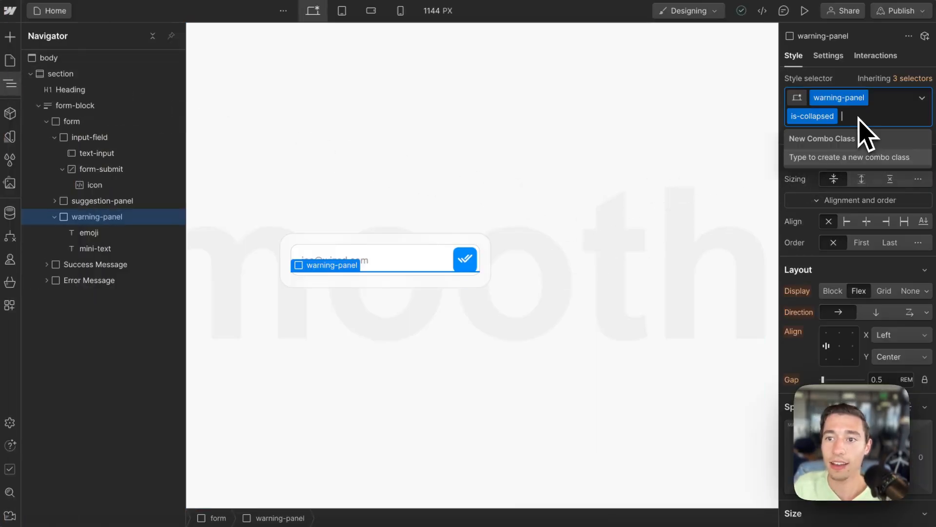
{"action": "key", "text": "BackSpace"}
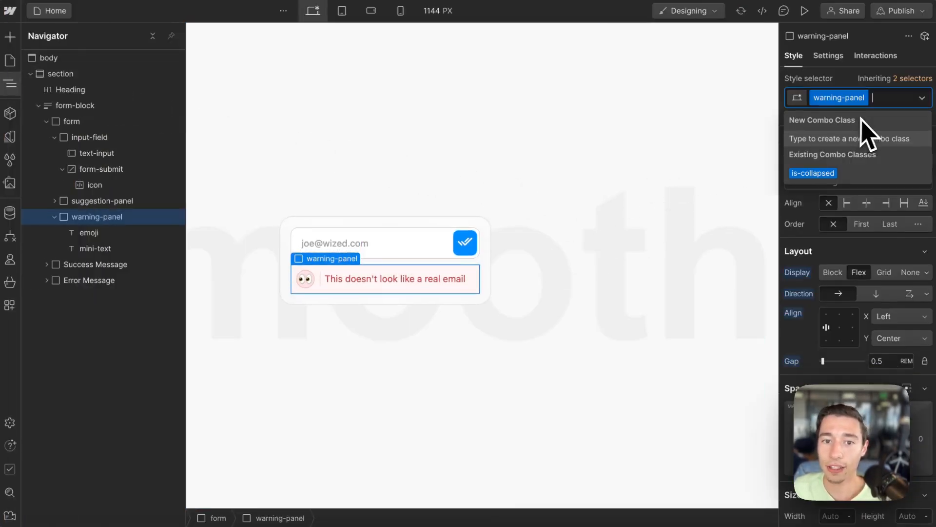
{"action": "left_click", "coordinate": [829, 178]}
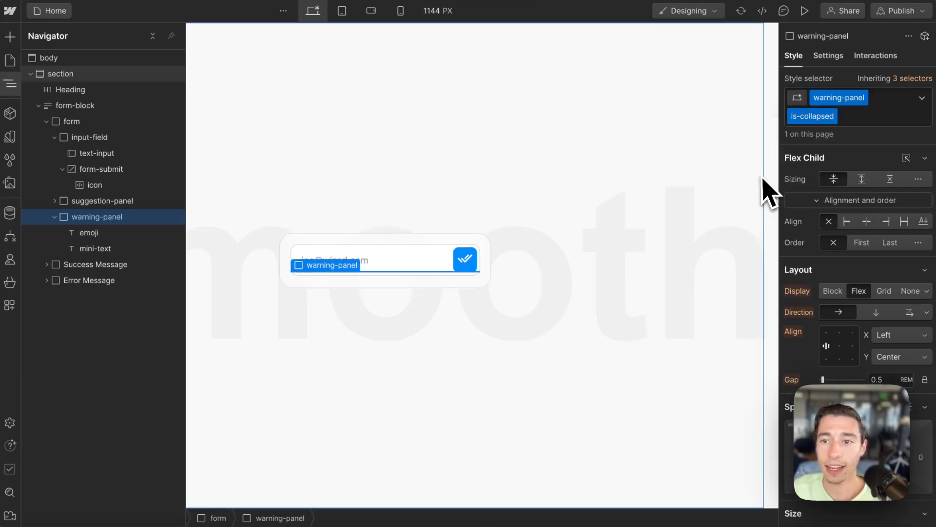
{"action": "left_click", "coordinate": [855, 122]}
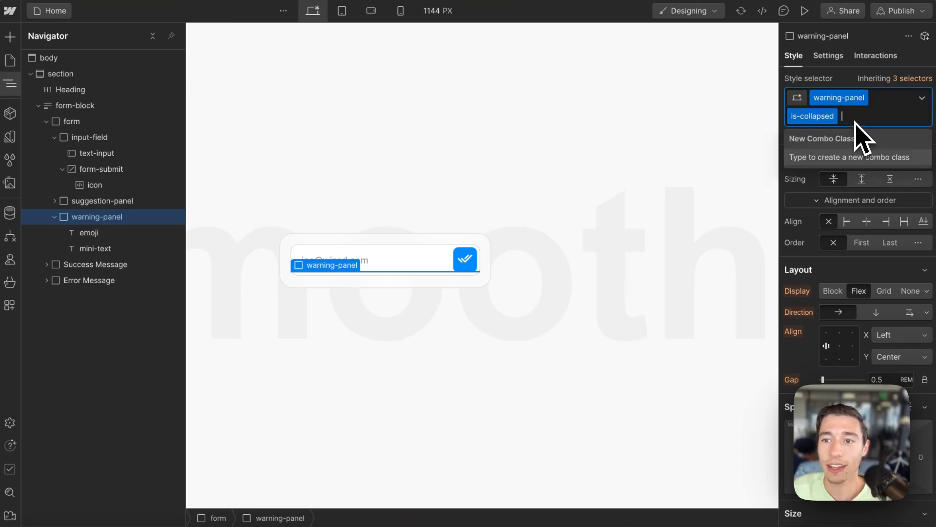
{"action": "key", "text": "BackSpace"}
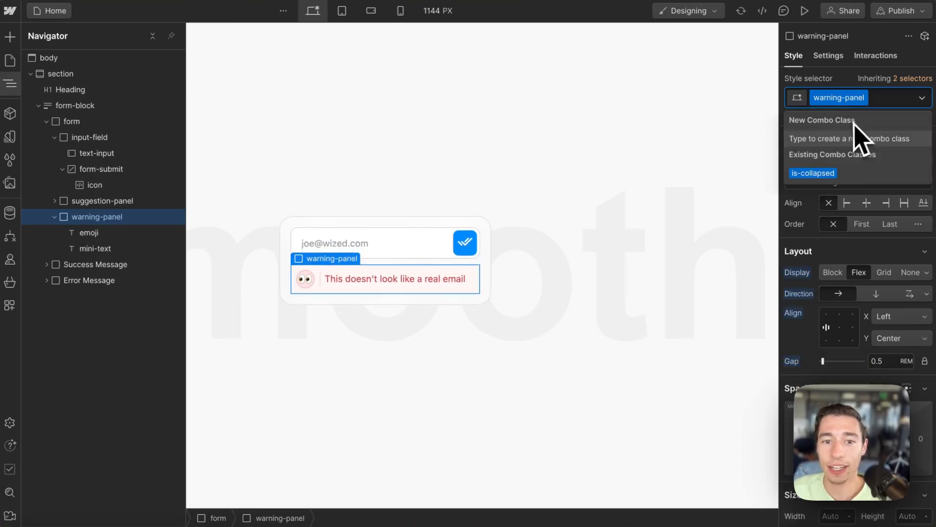
{"action": "left_click", "coordinate": [812, 173]}
{"action": "mouse_move", "coordinate": [72, 121]}
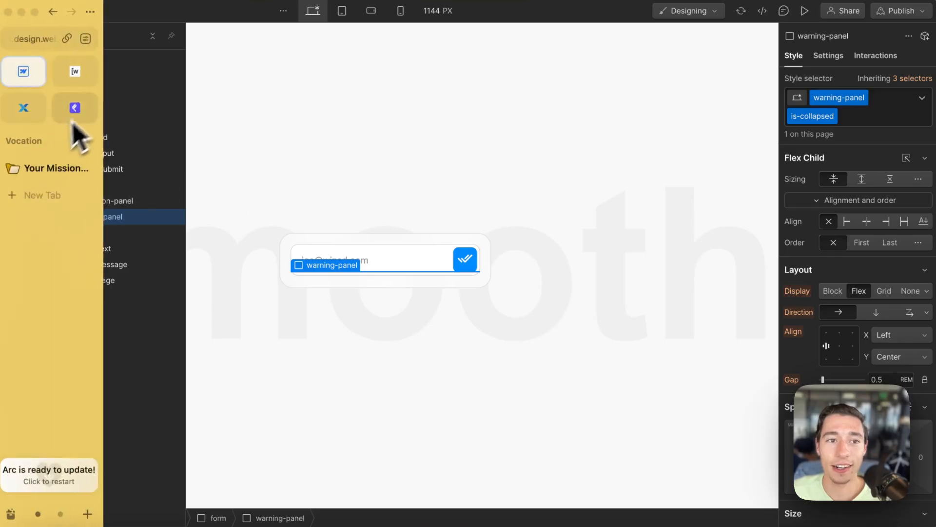
{"action": "left_click", "coordinate": [74, 75]}
{"action": "left_click", "coordinate": [314, 355]}
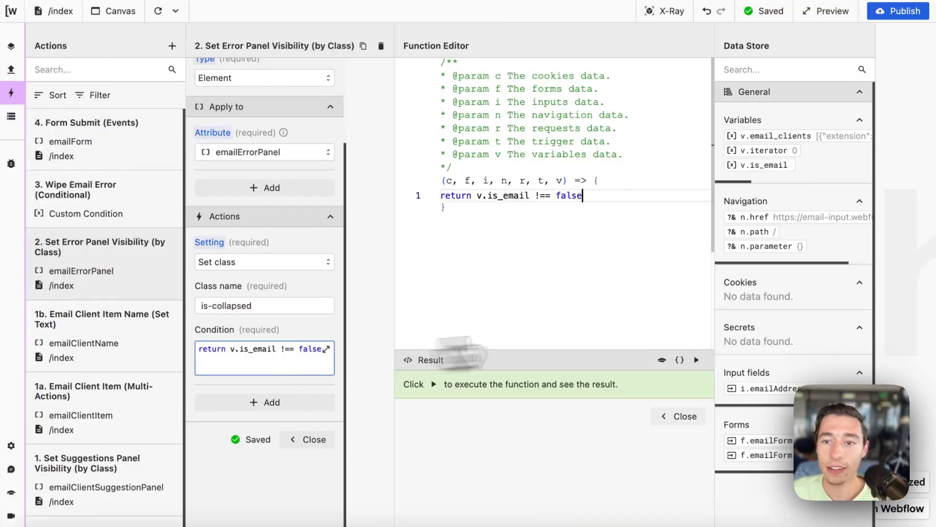
{"action": "left_click", "coordinate": [696, 360]}
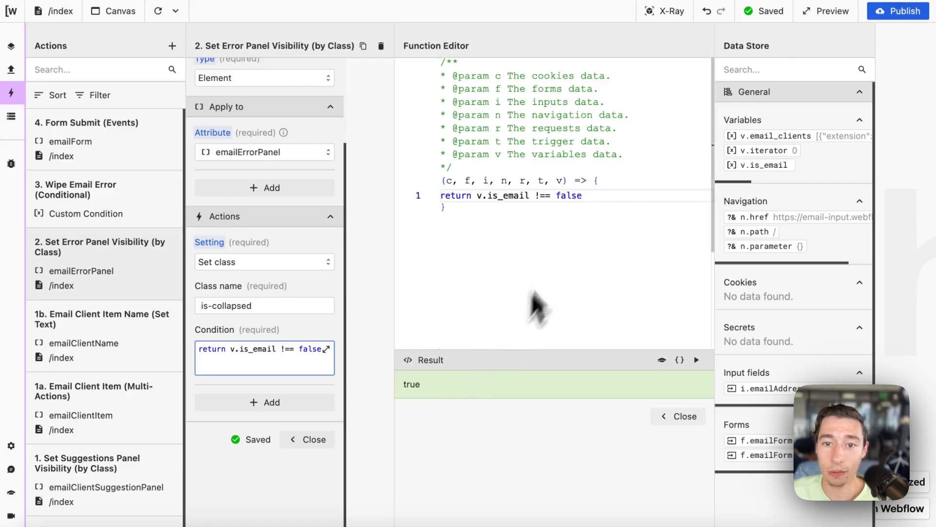
{"action": "left_click_drag", "start_coordinate": [535, 195], "coordinate": [583, 195]}
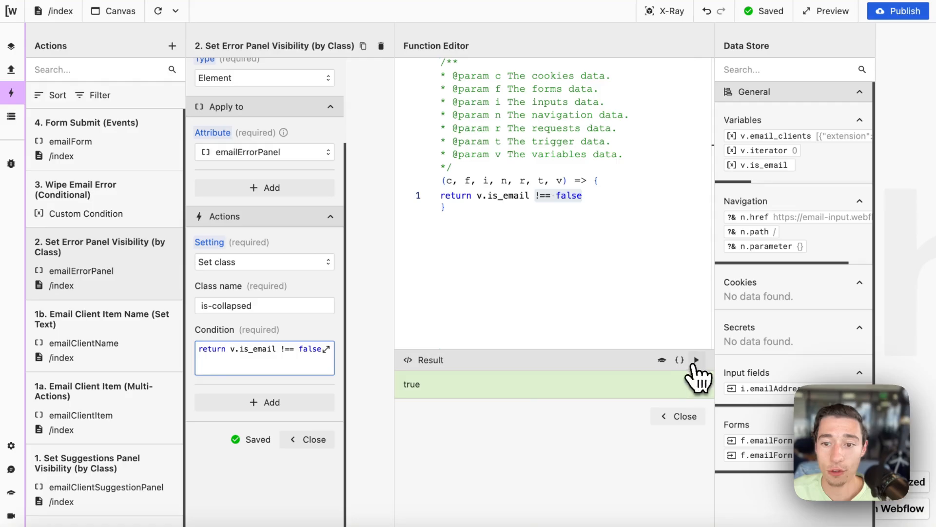
{"action": "left_click", "coordinate": [683, 417]}
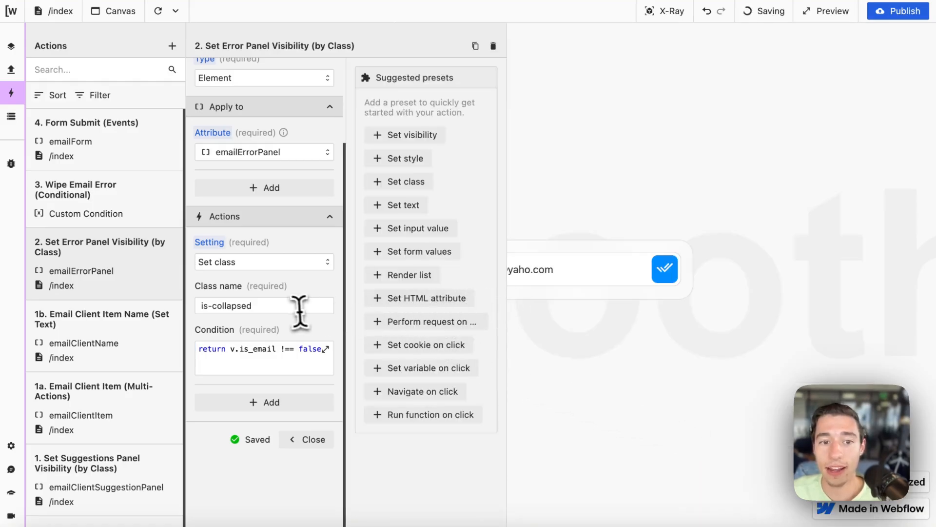
{"action": "left_click_drag", "start_coordinate": [281, 305], "coordinate": [159, 314]}
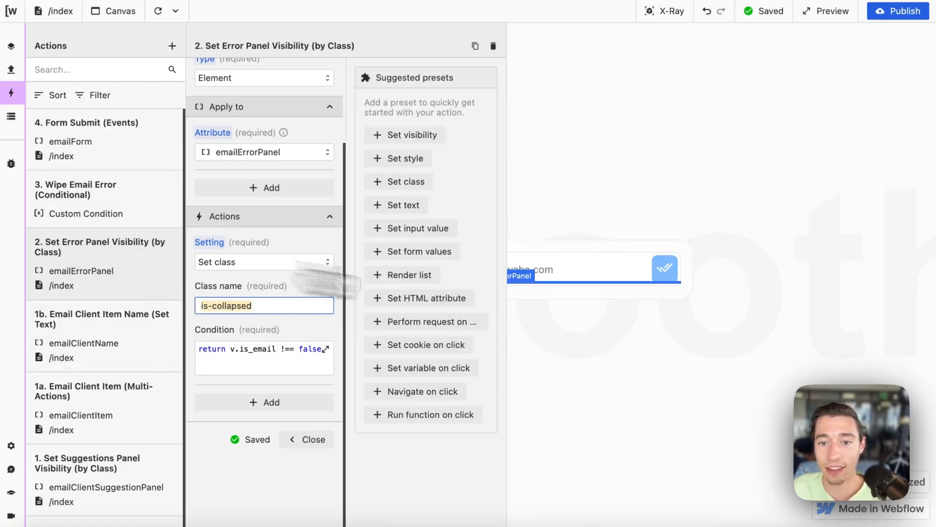
Step: In Webflow, remove the is-collapsed combo class from the warning panel to reveal it
{"action": "mouse_move", "coordinate": [26, 141]}
{"action": "left_click", "coordinate": [23, 72]}
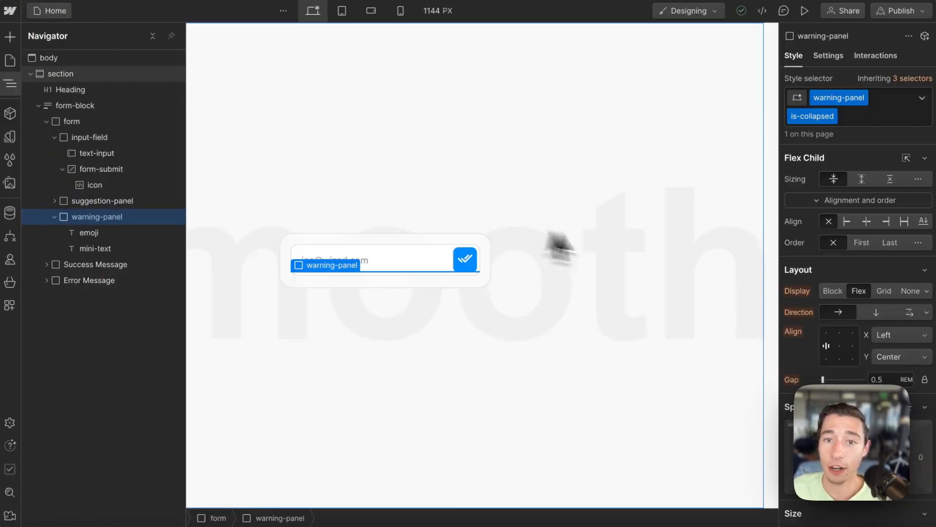
{"action": "left_click", "coordinate": [877, 114]}
{"action": "key", "text": "BackSpace"}
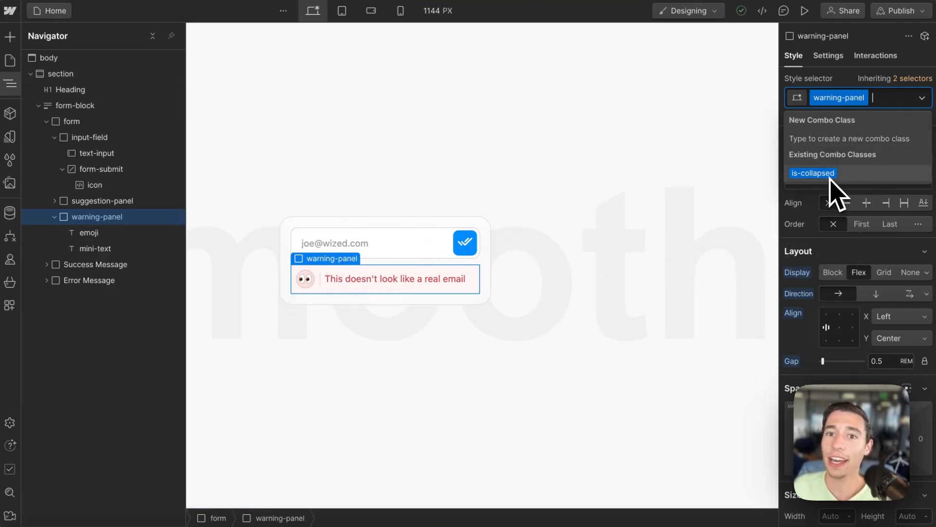
Step: Back in Wized, run the error panel's v.is_email !== false condition to check its result
{"action": "mouse_move", "coordinate": [42, 101]}
{"action": "left_click", "coordinate": [74, 70]}
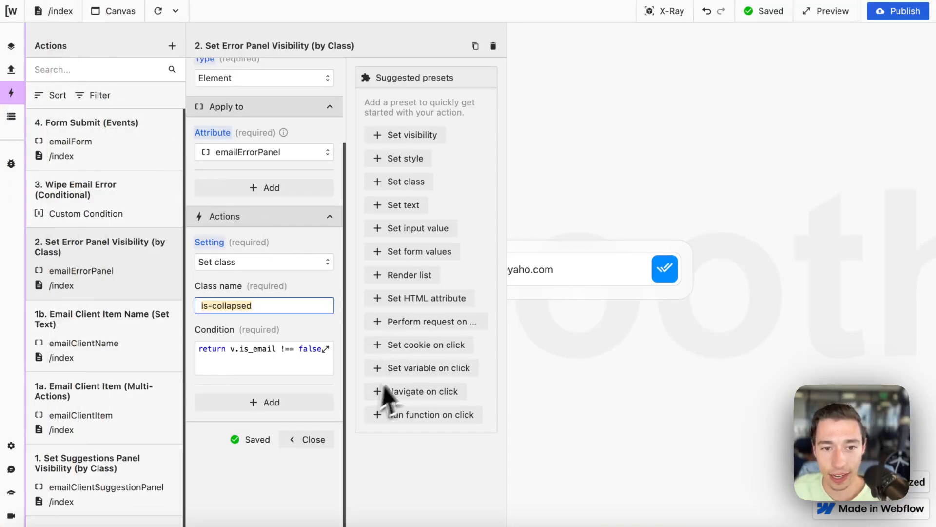
{"action": "left_click", "coordinate": [315, 353]}
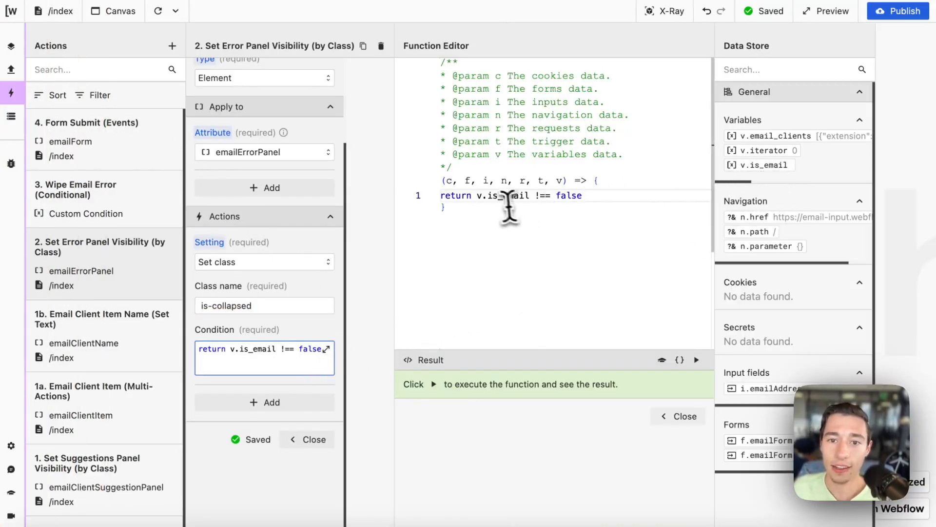
{"action": "double_click", "coordinate": [566, 195]}
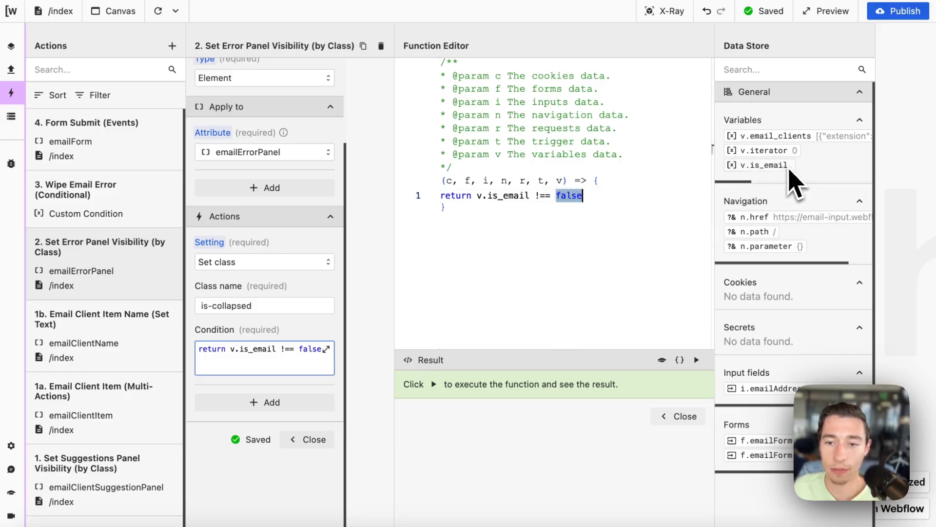
{"action": "left_click", "coordinate": [696, 360]}
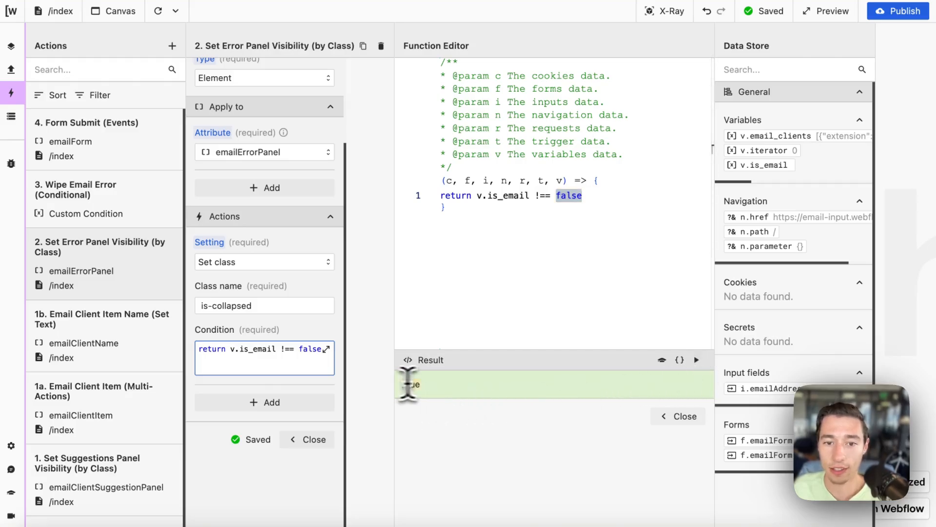
{"action": "mouse_move", "coordinate": [47, 235]}
Step: Reapply the is-collapsed combo class to the warning panel, then close Wized's function editor
{"action": "left_click", "coordinate": [26, 73]}
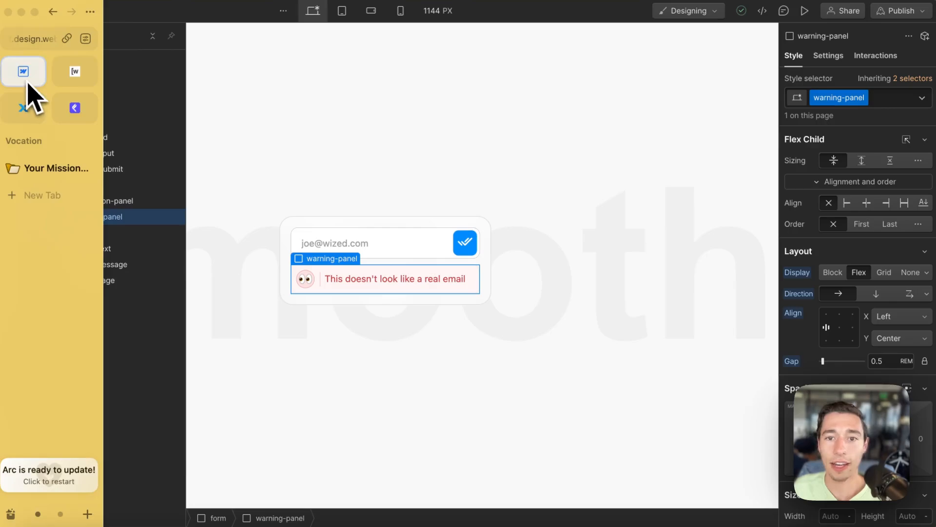
{"action": "left_click", "coordinate": [882, 100]}
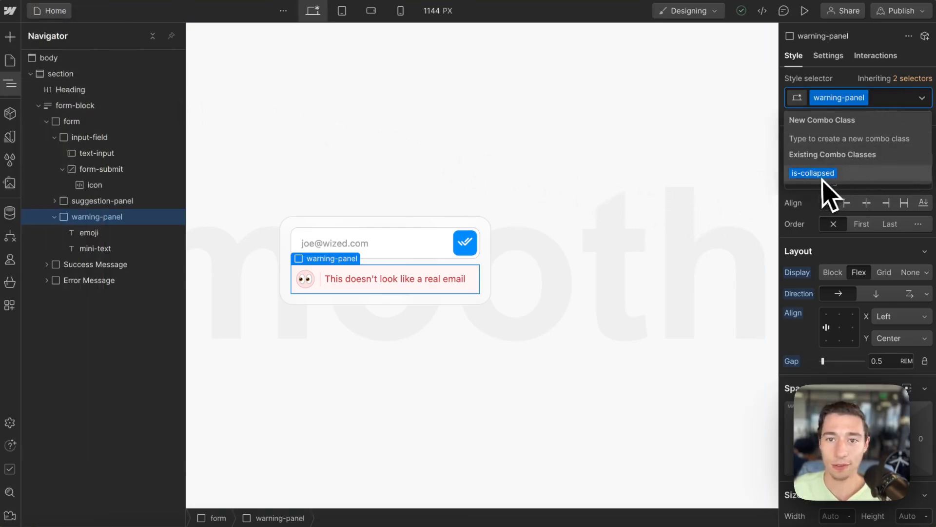
{"action": "left_click", "coordinate": [811, 173]}
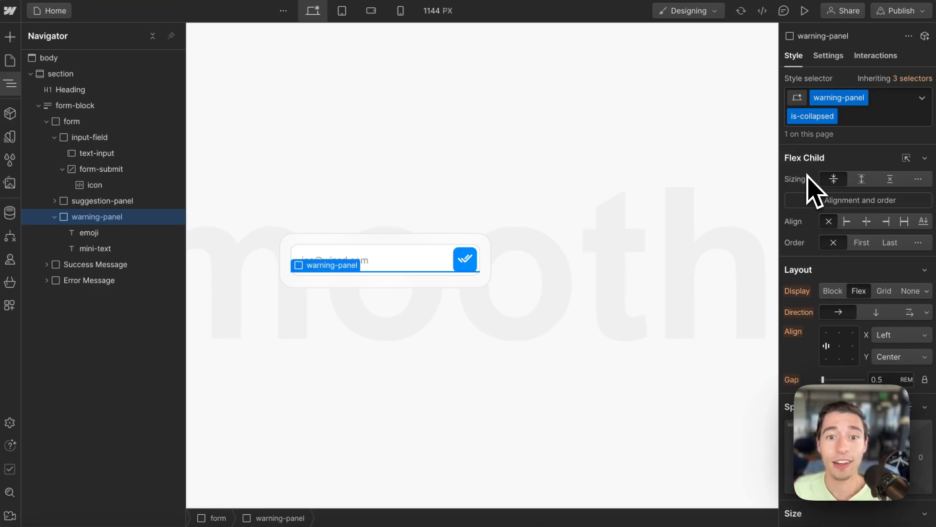
{"action": "mouse_move", "coordinate": [5, 155]}
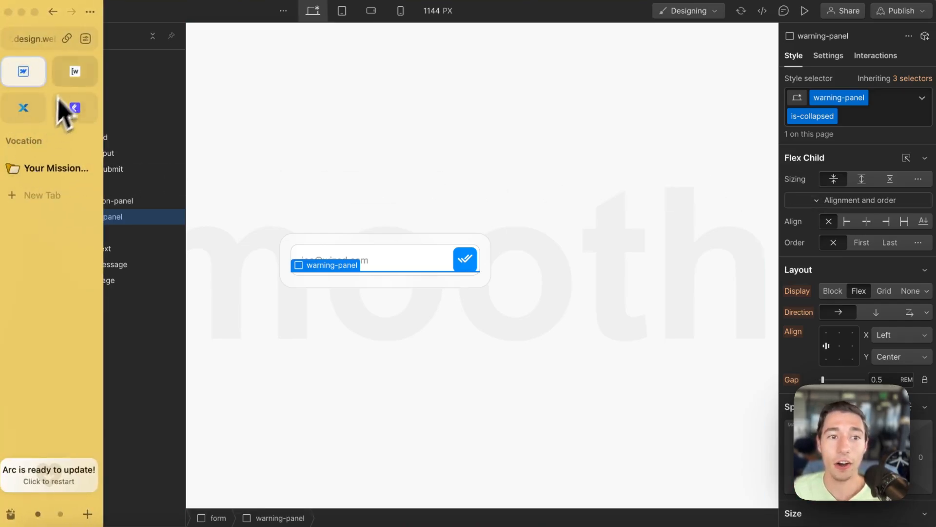
{"action": "left_click", "coordinate": [74, 72]}
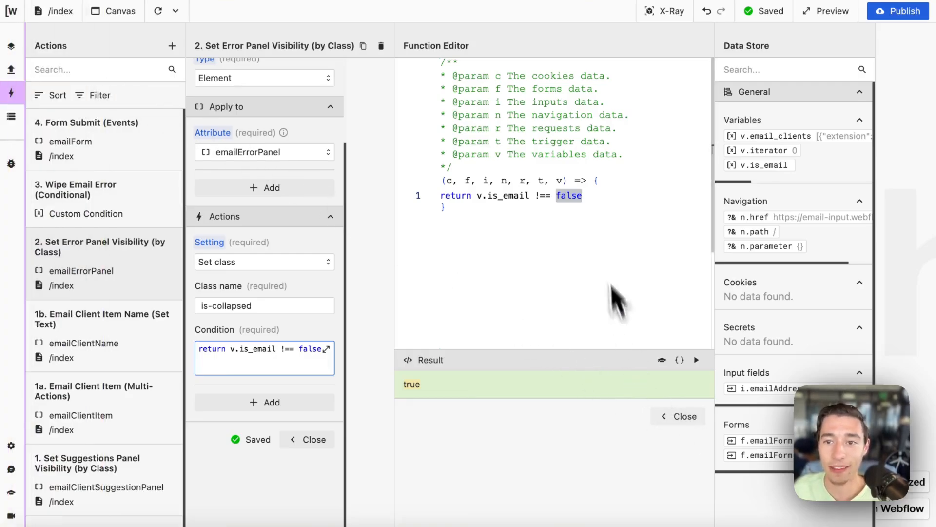
{"action": "left_click", "coordinate": [681, 417]}
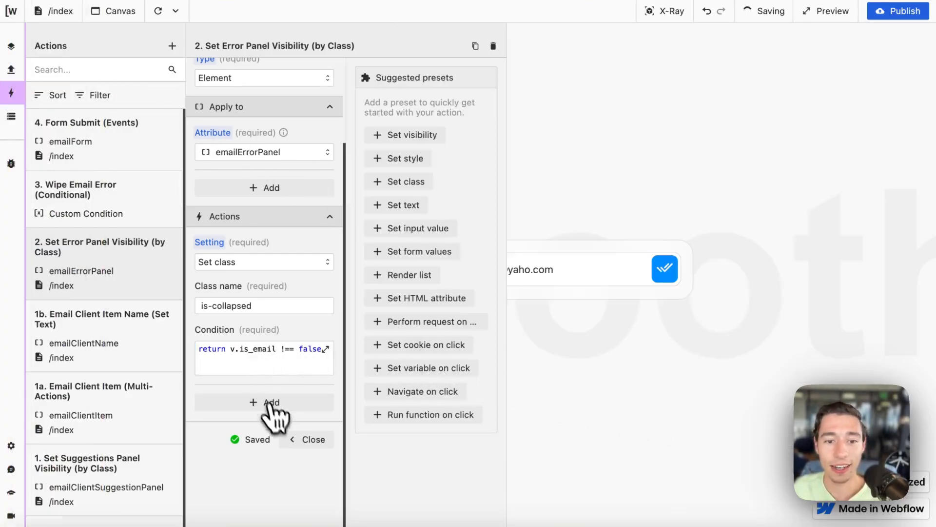
Step: Reload the preview and submit the incomplete address joe@j to test validation
{"action": "left_click", "coordinate": [306, 439]}
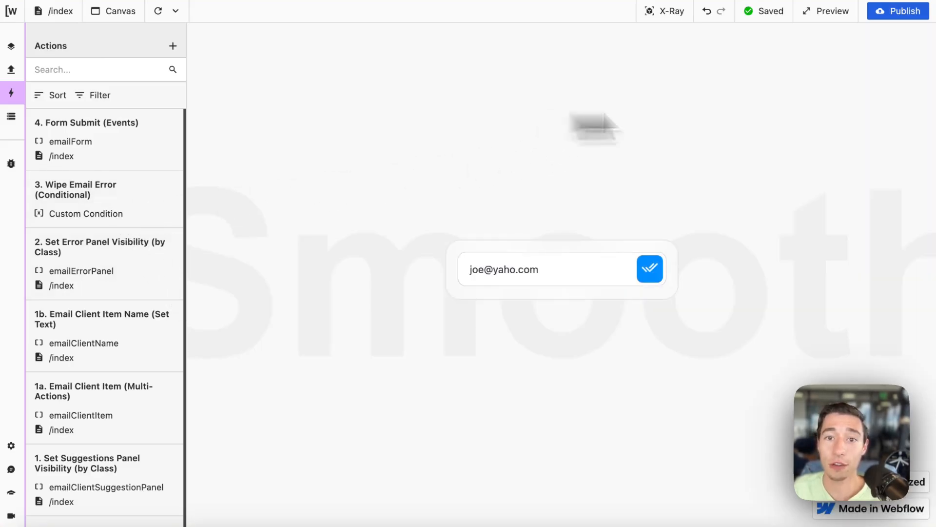
{"action": "left_click", "coordinate": [158, 11]}
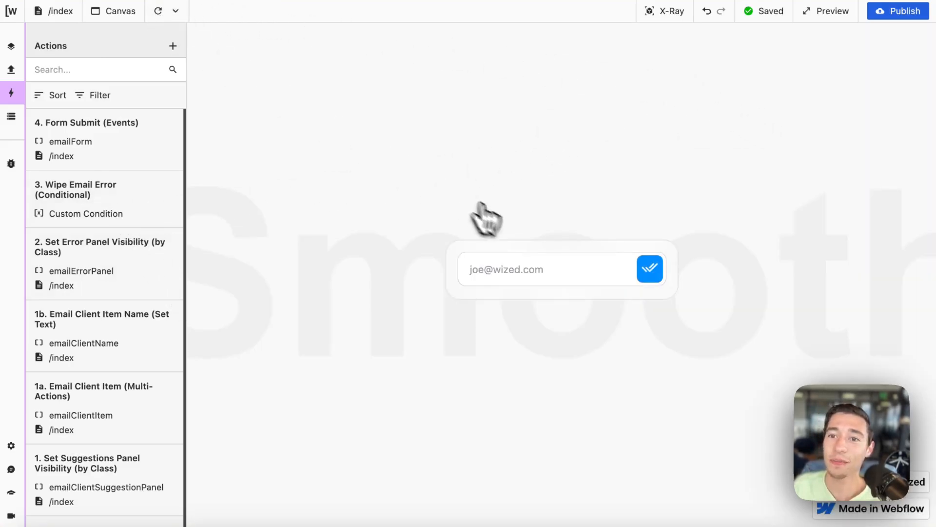
{"action": "left_click", "coordinate": [548, 277]}
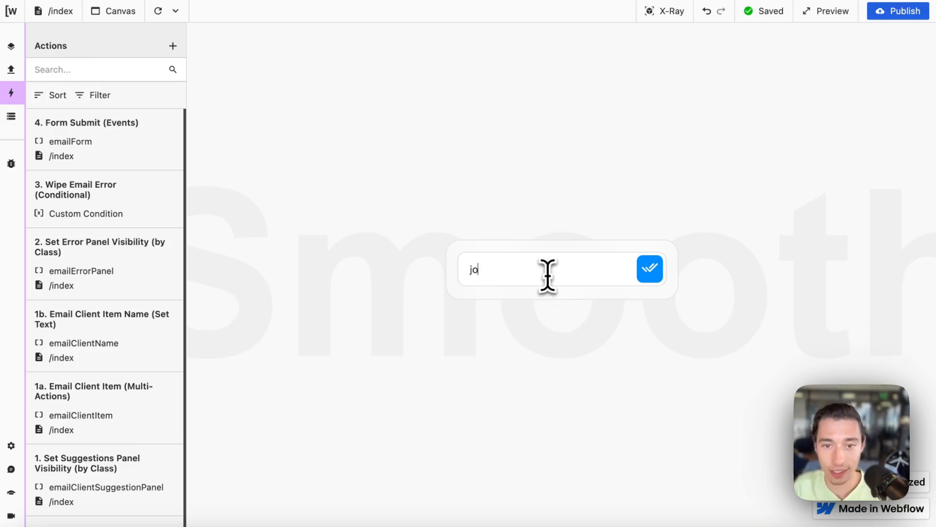
{"action": "type", "text": "joe@jfjijj."}
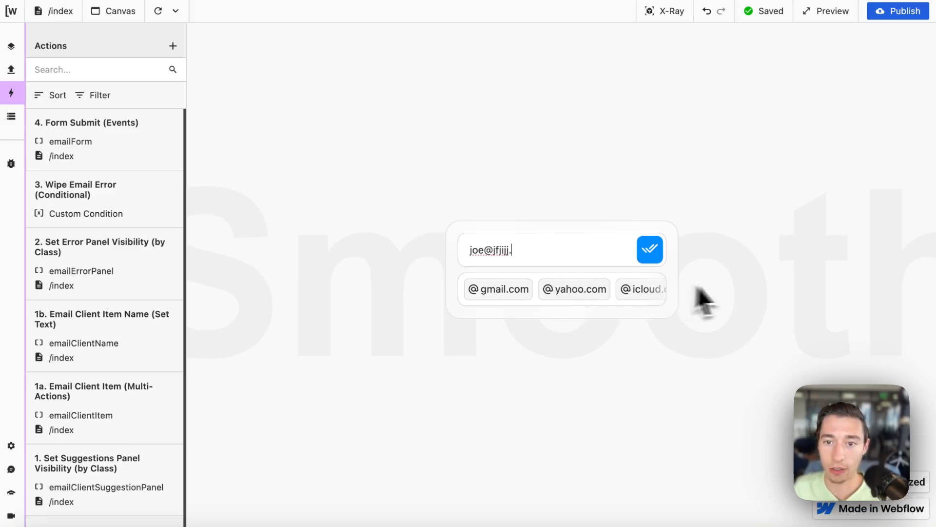
{"action": "left_click", "coordinate": [653, 253]}
Step: Use the gmail.com suggestion, trim off com, and submit to trigger the error panel
{"action": "type", "text": "fjiij."}
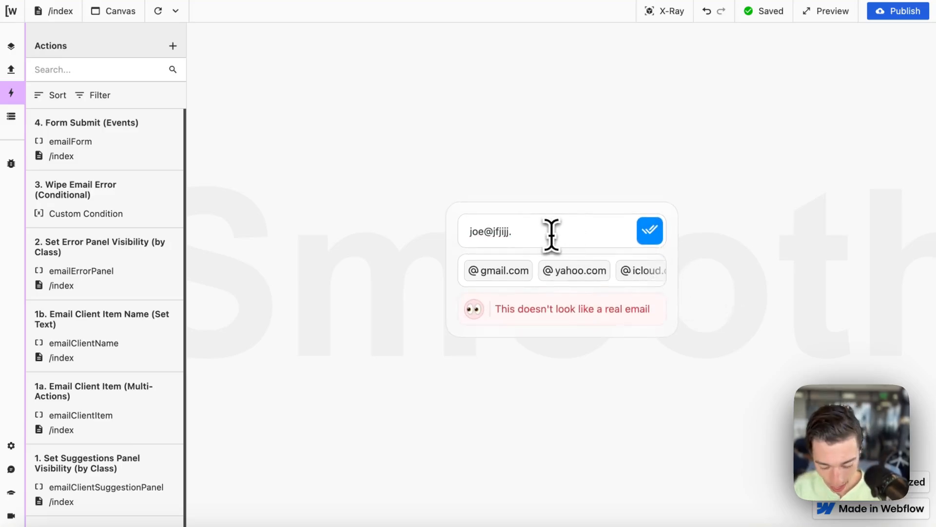
{"action": "type", "text": "com"}
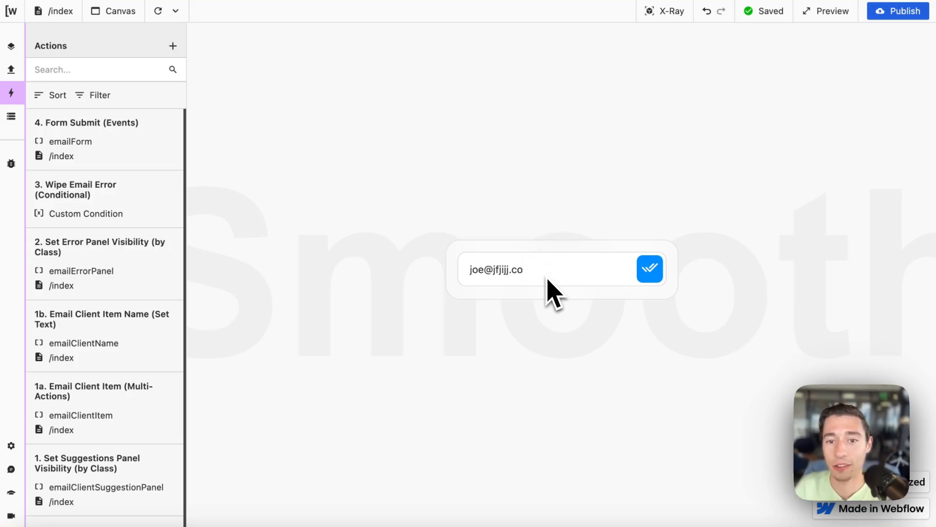
{"action": "key", "text": "BackSpace"}
{"action": "key", "text": "BackSpace"}
{"action": "left_click", "coordinate": [510, 292]}
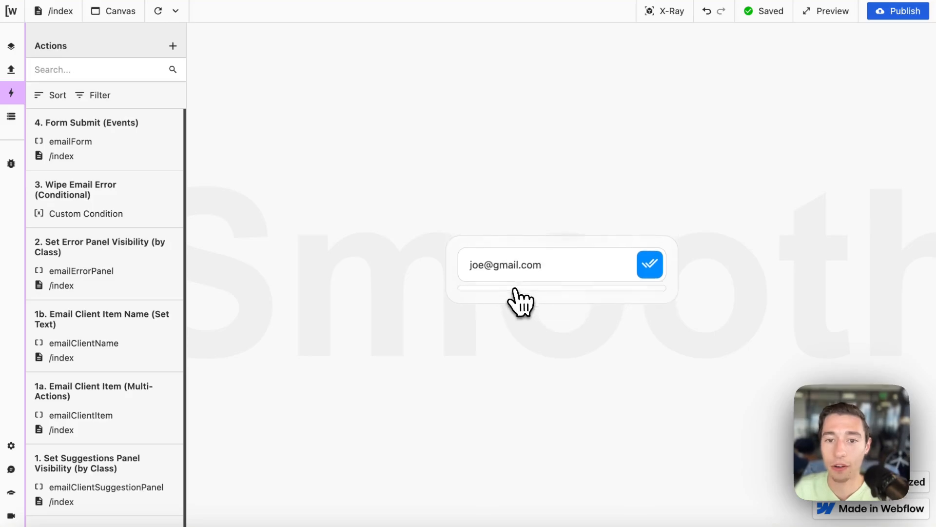
{"action": "key", "text": "BackSpace"}
{"action": "key", "text": "BackSpace"}
{"action": "key", "text": "BackSpace"}
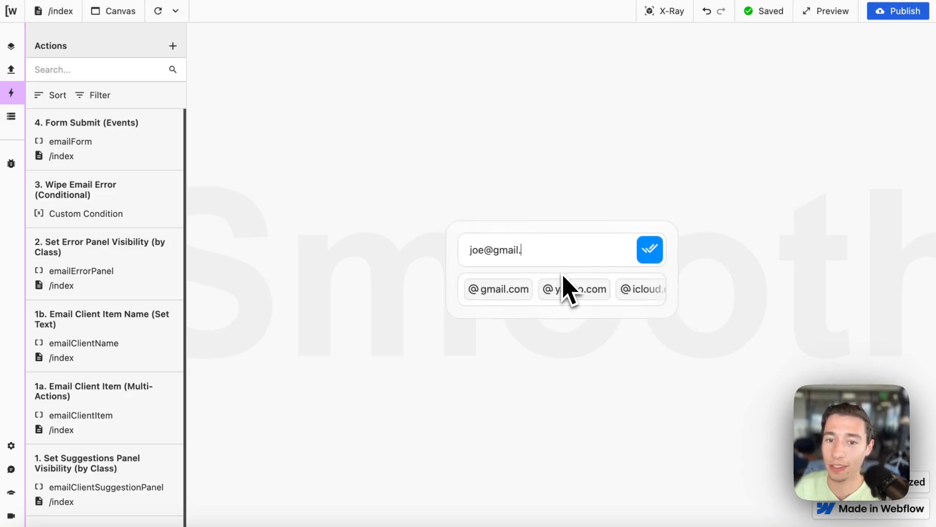
{"action": "left_click", "coordinate": [650, 254]}
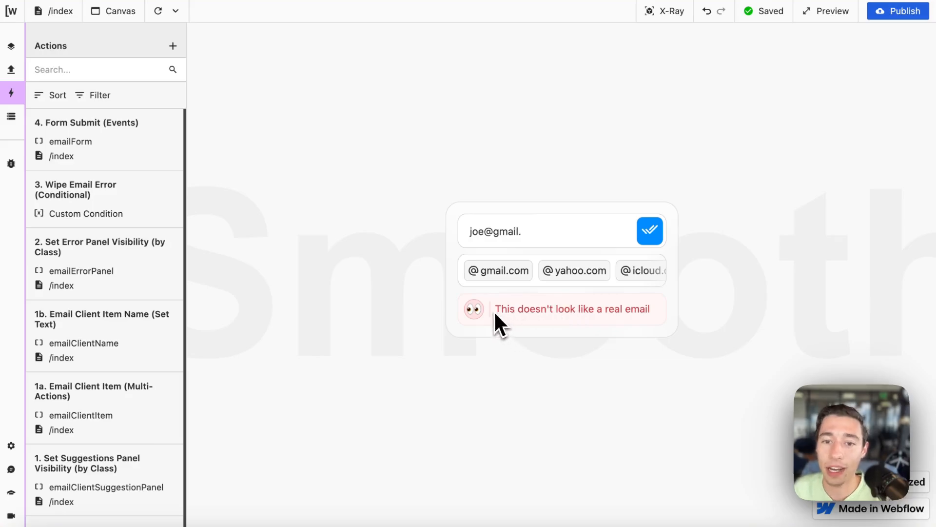
Step: Restore a complete gmail.com address from the suggestion and open the Data Store
{"action": "left_click_drag", "start_coordinate": [495, 313], "coordinate": [635, 312]}
{"action": "left_click", "coordinate": [560, 238]}
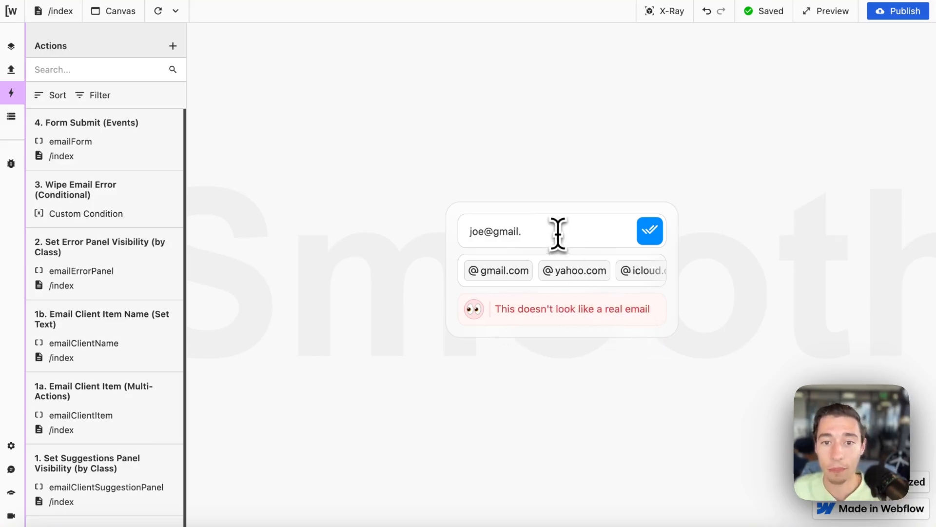
{"action": "left_click", "coordinate": [517, 273]}
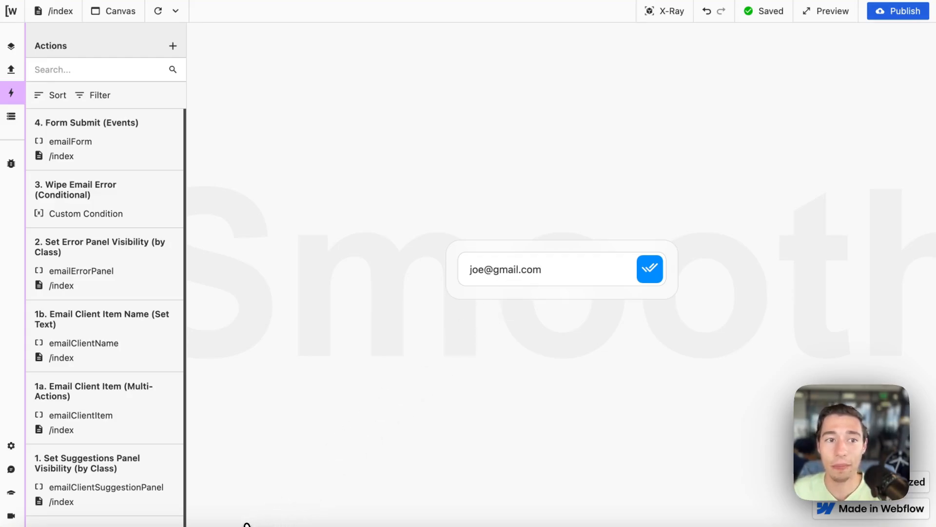
{"action": "left_click", "coordinate": [12, 119]}
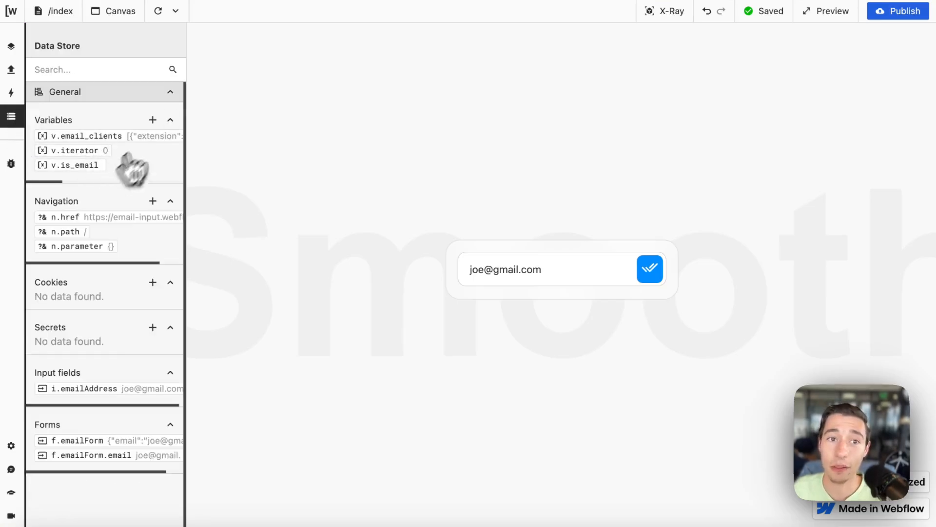
Step: Submit a truncated gmail address, then retype com to complete it
{"action": "left_click", "coordinate": [560, 271]}
{"action": "key", "text": "BackSpace"}
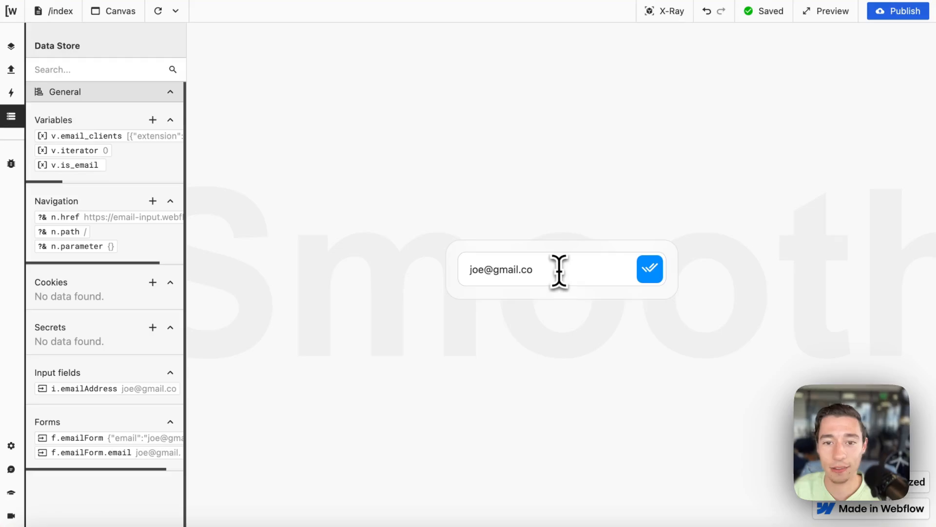
{"action": "key", "text": "BackSpace"}
{"action": "key", "text": "BackSpace"}
{"action": "key", "text": "BackSpace"}
{"action": "left_click", "coordinate": [646, 252]}
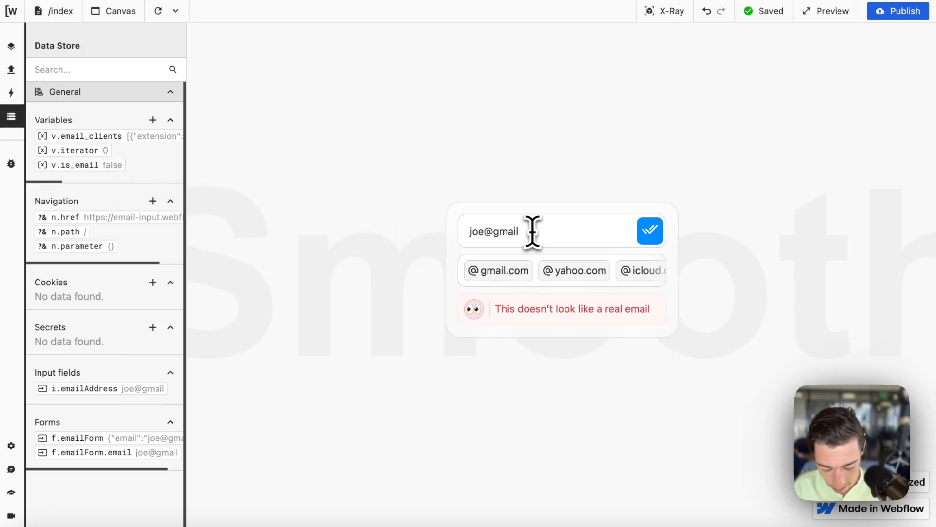
{"action": "type", "text": "com"}
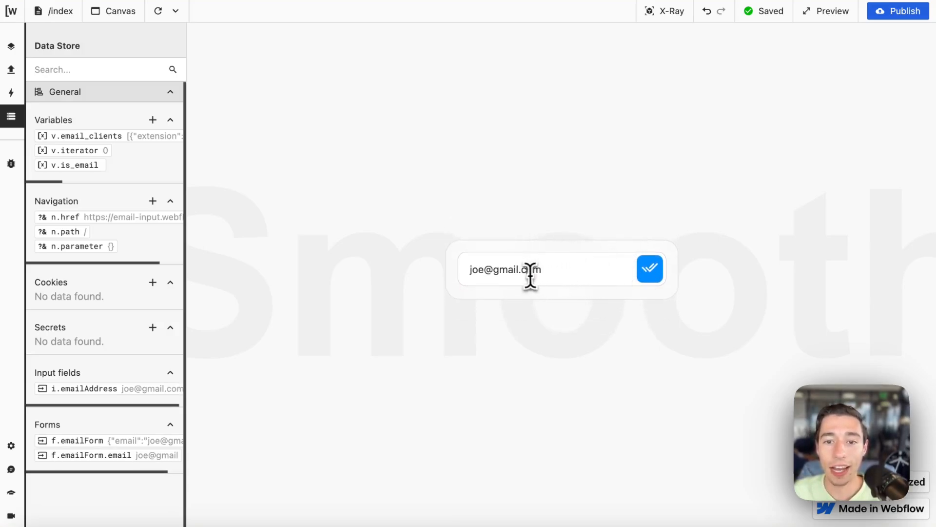
Step: Remove com again, submit to see v.is_email turn false, then restore com and view Requests
{"action": "left_click_drag", "start_coordinate": [529, 280], "coordinate": [541, 277]}
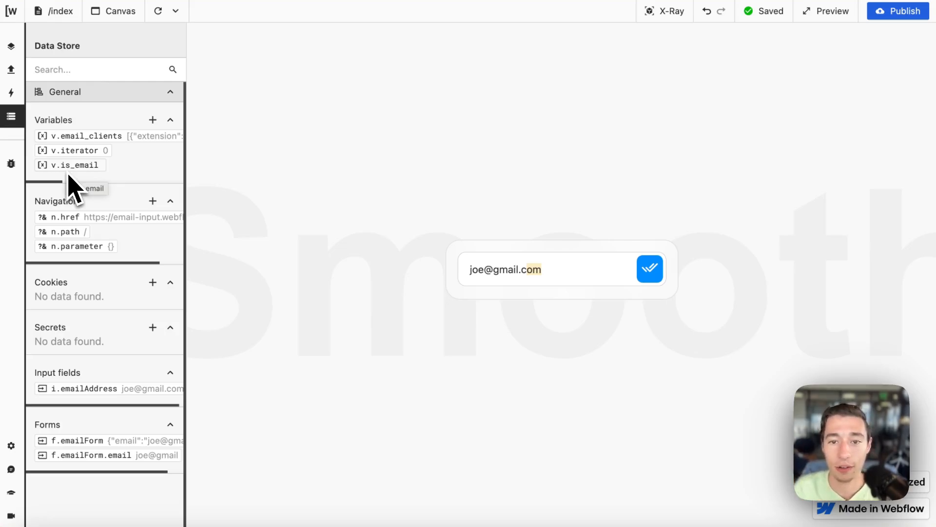
{"action": "key", "text": "BackSpace"}
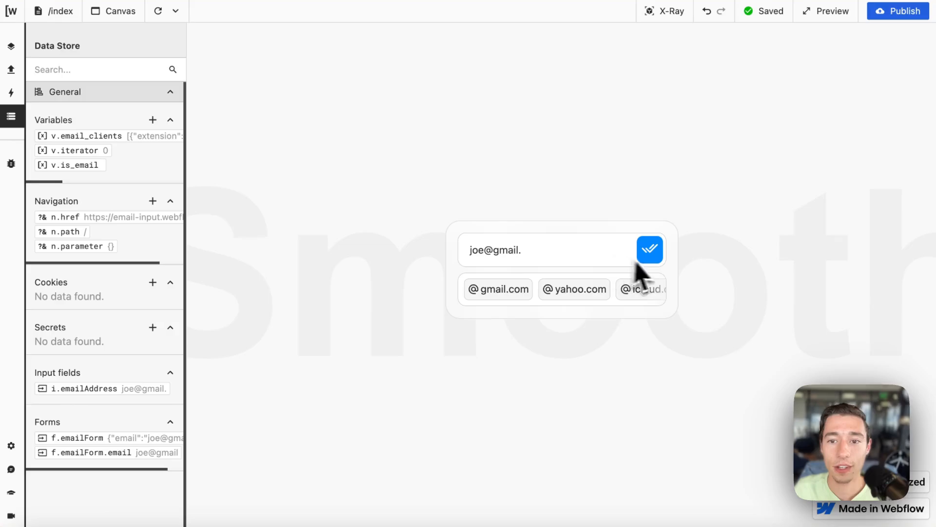
{"action": "left_click", "coordinate": [652, 251]}
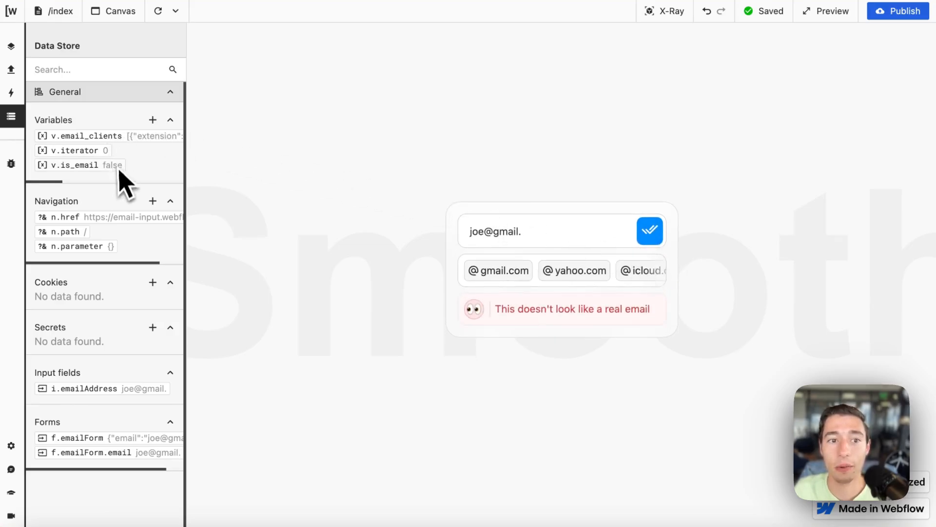
{"action": "left_click", "coordinate": [534, 236]}
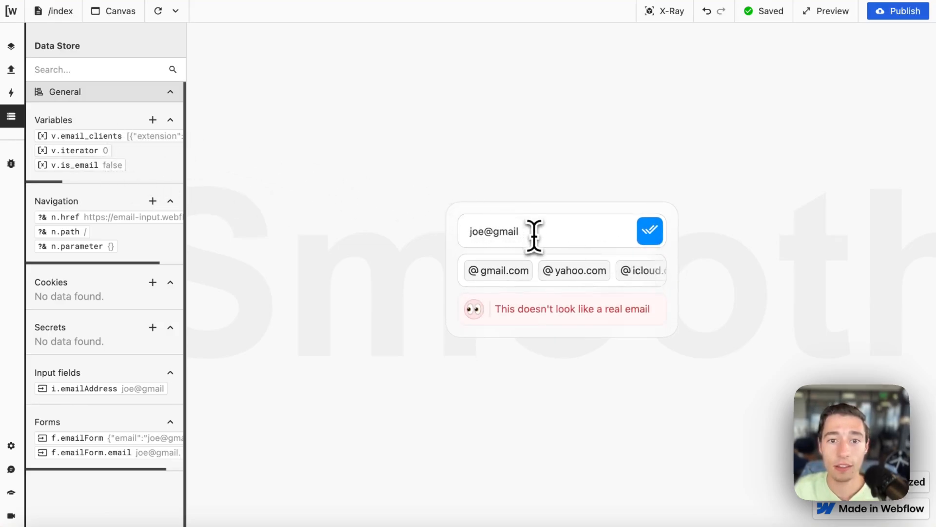
{"action": "type", "text": "com"}
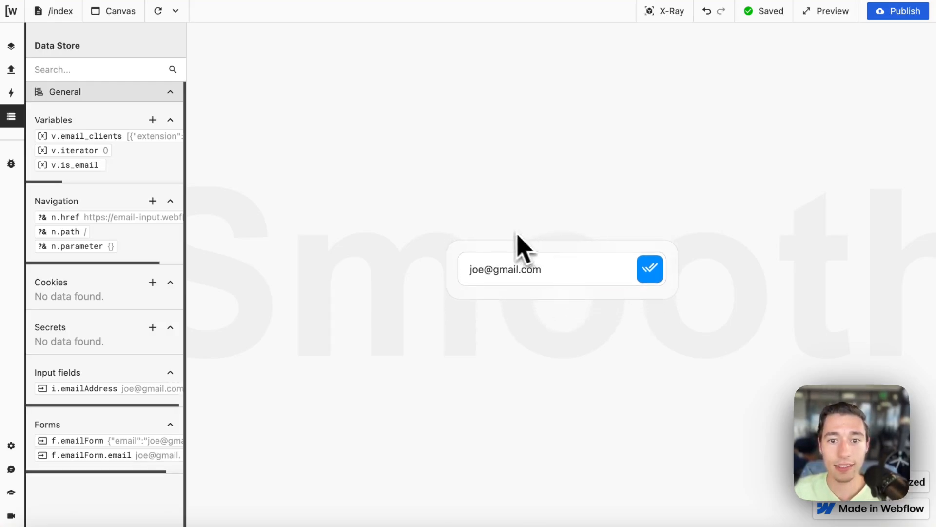
{"action": "left_click_drag", "start_coordinate": [568, 268], "coordinate": [446, 278]}
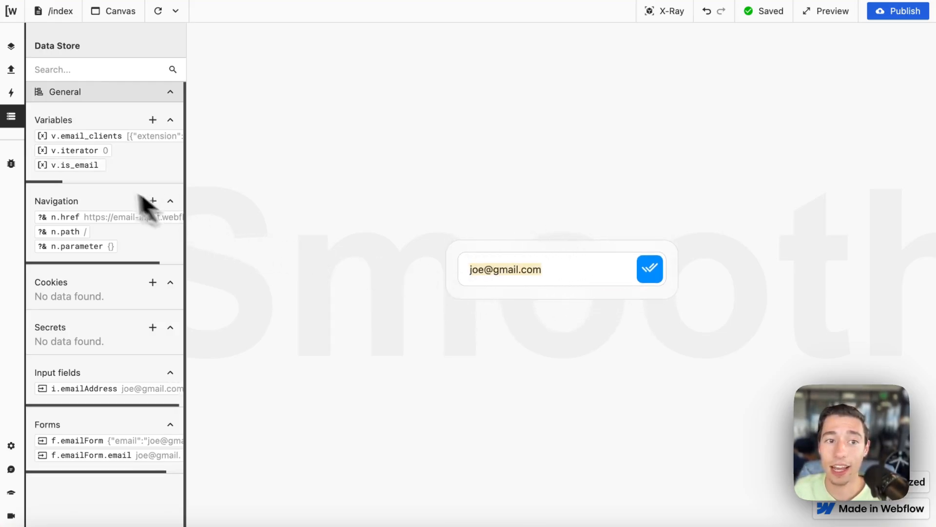
{"action": "left_click", "coordinate": [10, 69]}
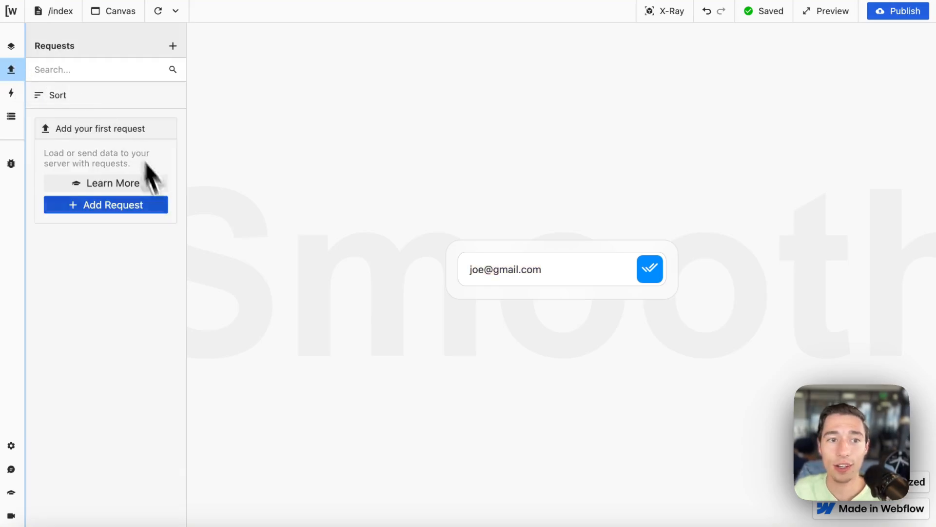
Step: Open the Wipe Email Error condition code and examine its email regex and test call
{"action": "left_click", "coordinate": [11, 92]}
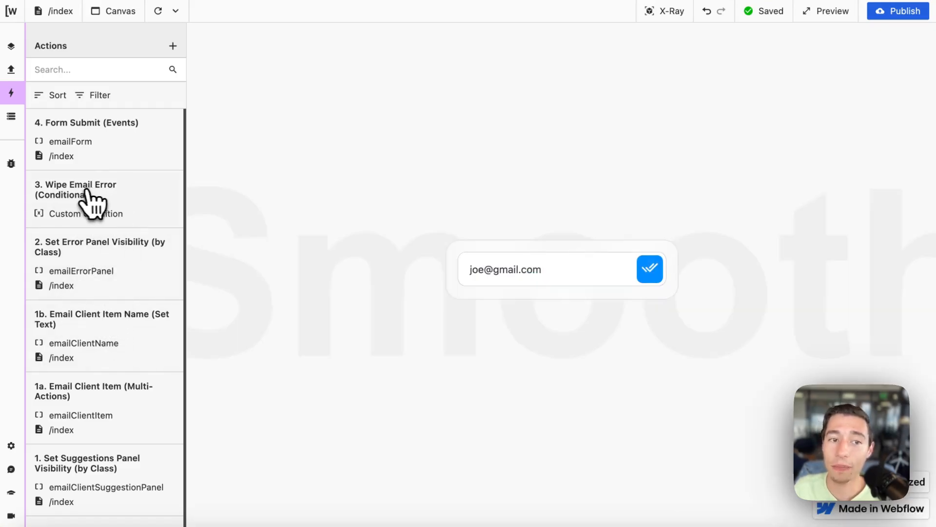
{"action": "left_click", "coordinate": [111, 195]}
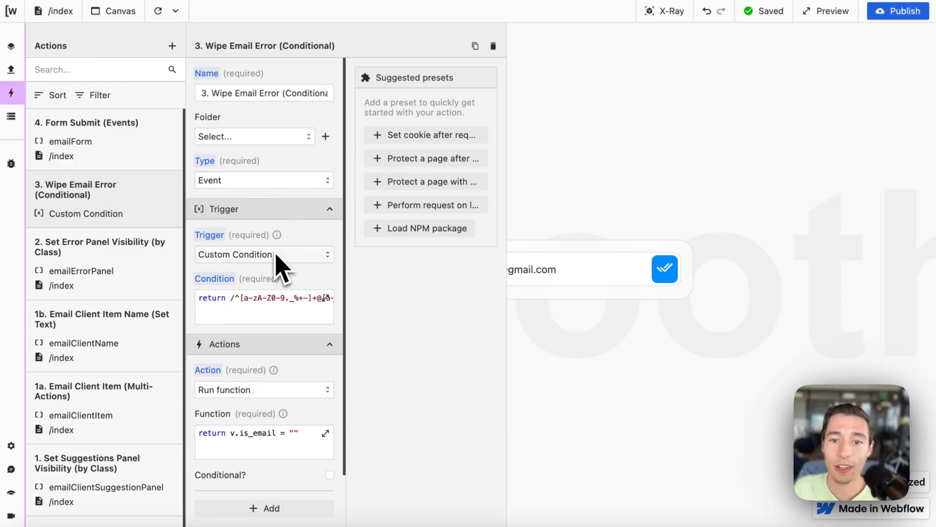
{"action": "scroll", "coordinate": [282, 285], "scroll_direction": "down", "scroll_amount": 1}
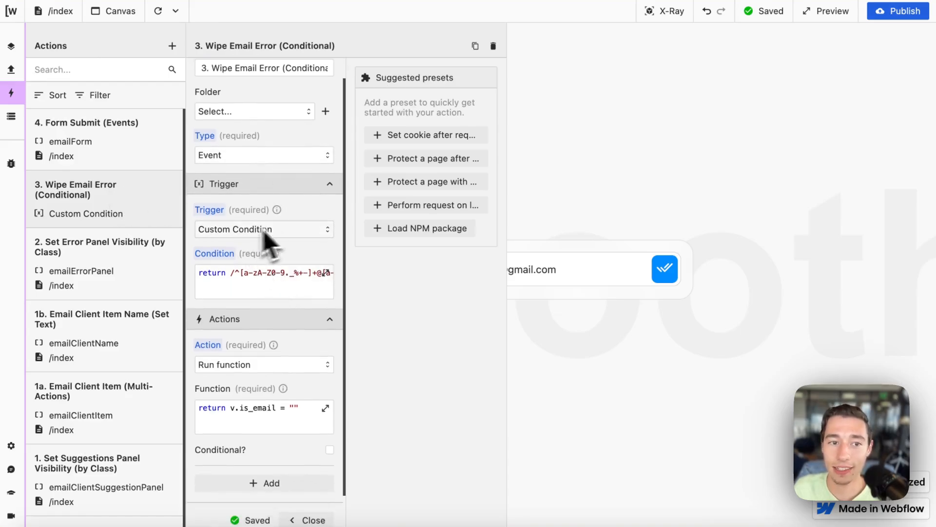
{"action": "left_click", "coordinate": [270, 292]}
{"action": "scroll", "coordinate": [604, 197], "scroll_direction": "right", "scroll_amount": 5}
{"action": "scroll", "coordinate": [605, 197], "scroll_direction": "right", "scroll_amount": 3}
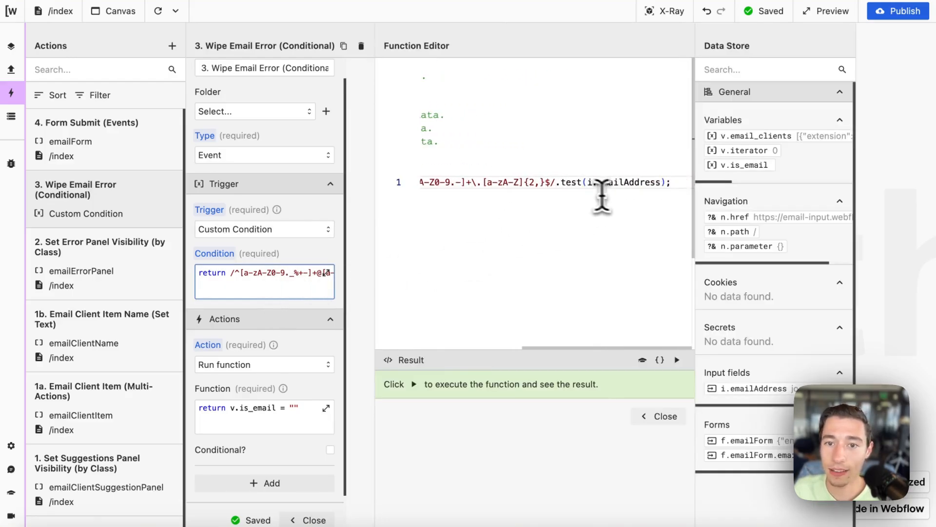
{"action": "left_click_drag", "start_coordinate": [556, 181], "coordinate": [471, 182]}
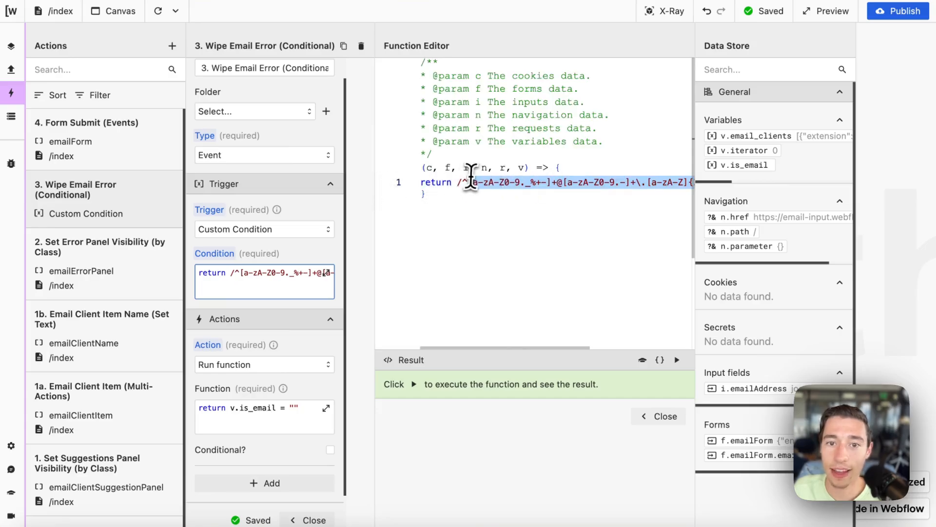
{"action": "scroll", "coordinate": [541, 220], "scroll_direction": "right", "scroll_amount": 5}
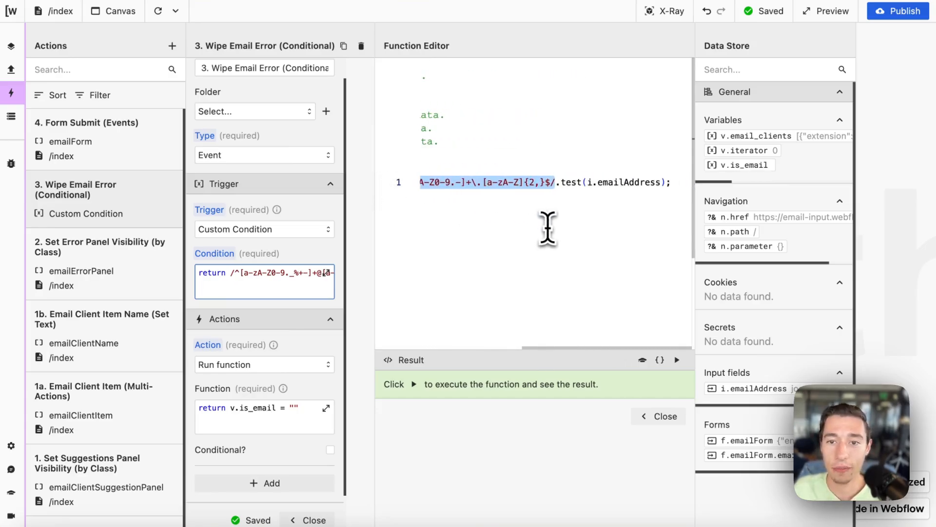
{"action": "left_click", "coordinate": [560, 226]}
{"action": "left_click_drag", "start_coordinate": [562, 184], "coordinate": [571, 185]}
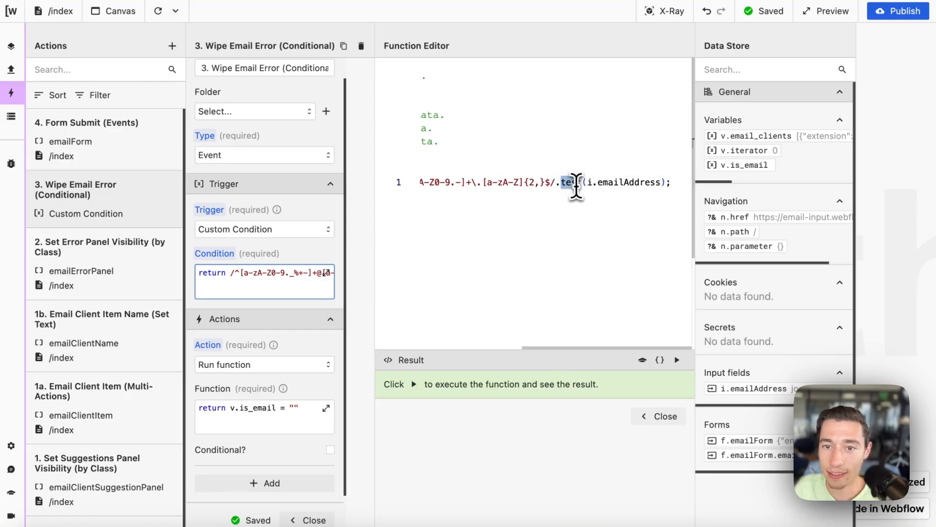
{"action": "left_click", "coordinate": [579, 219]}
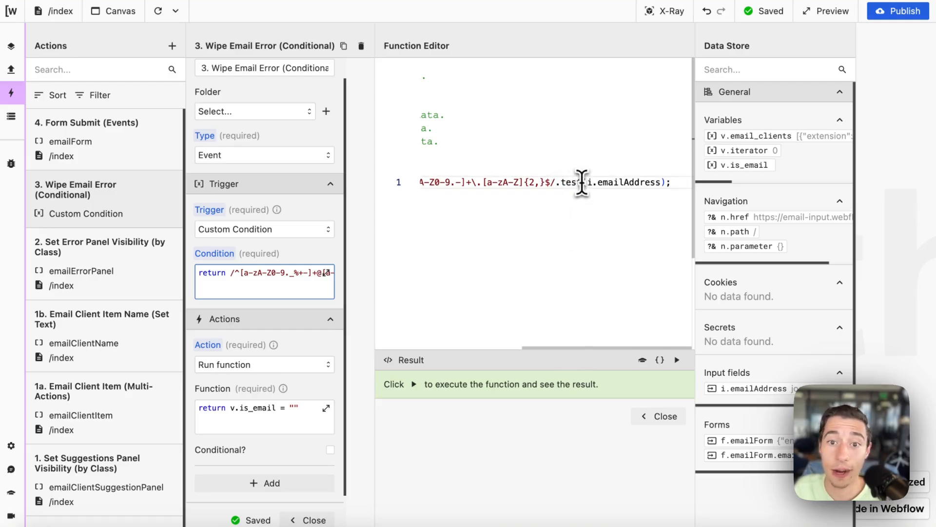
Step: Trace the regex test on i.emailAddress and run the condition to see its result
{"action": "left_click_drag", "start_coordinate": [582, 182], "coordinate": [441, 188]}
{"action": "scroll", "coordinate": [535, 203], "scroll_direction": "right", "scroll_amount": 3}
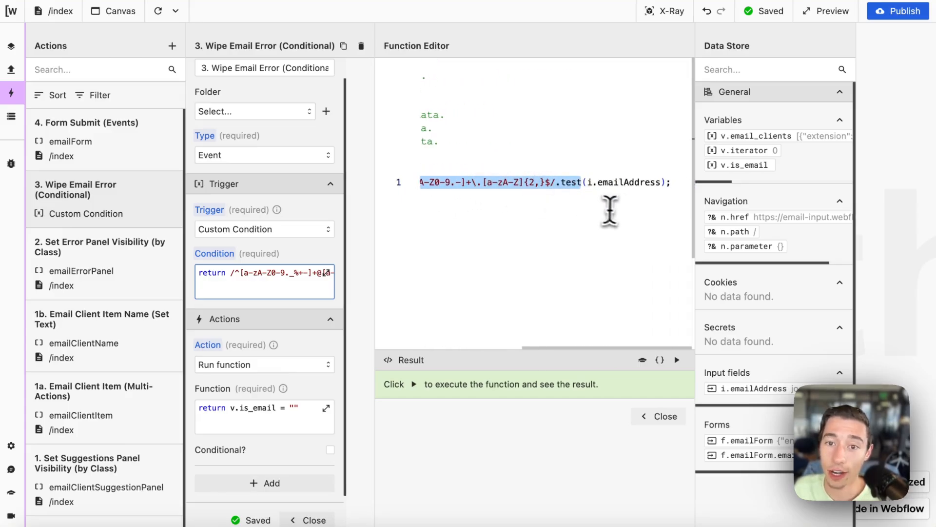
{"action": "left_click", "coordinate": [591, 203]}
{"action": "left_click_drag", "start_coordinate": [587, 183], "coordinate": [662, 190]}
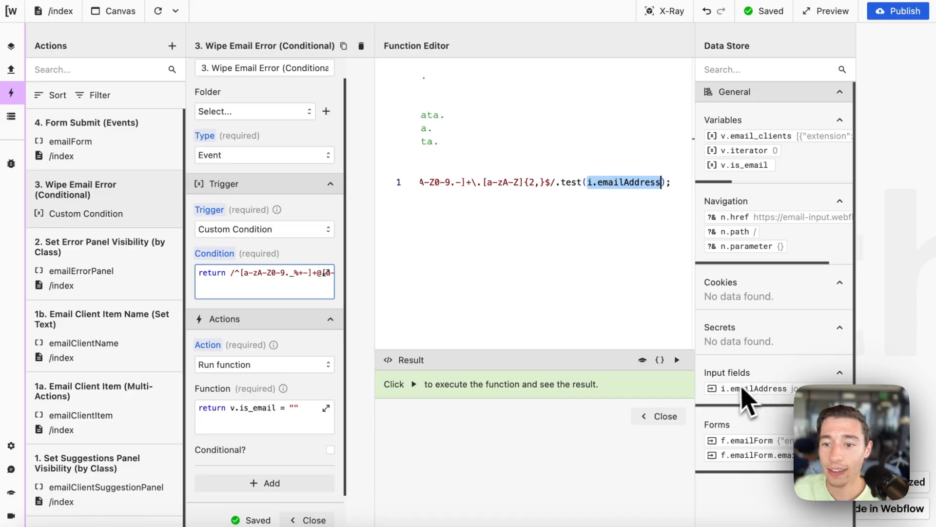
{"action": "left_click", "coordinate": [677, 360]}
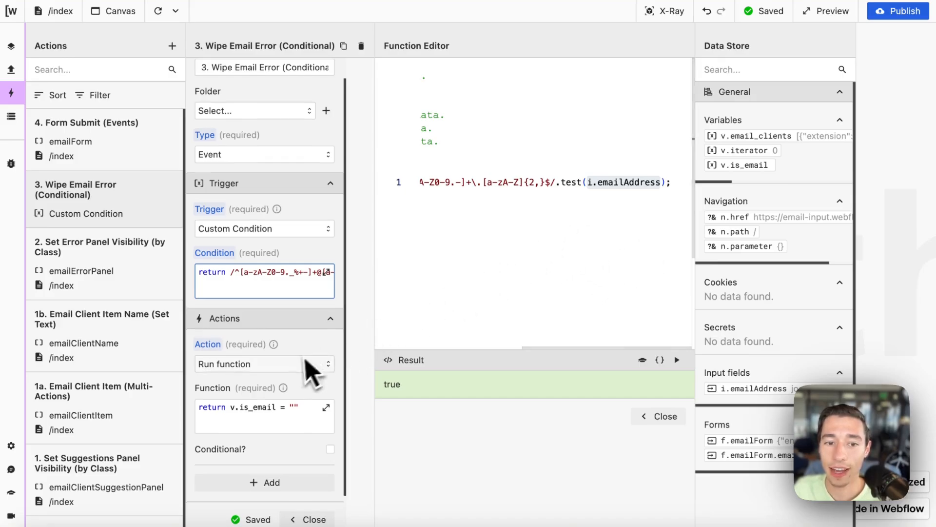
Step: Change the action's function to set v.is_email to true, run it, and close the settings
{"action": "scroll", "coordinate": [292, 373], "scroll_direction": "down", "scroll_amount": 1}
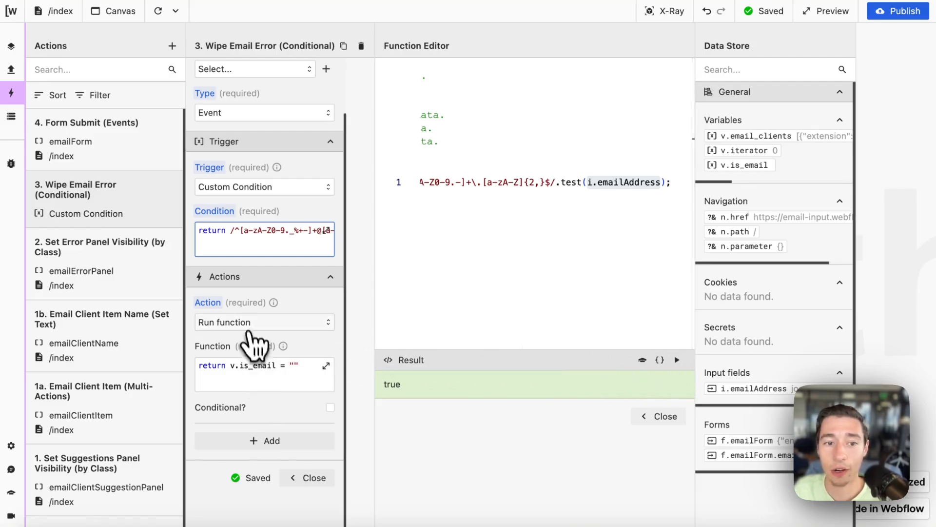
{"action": "left_click", "coordinate": [242, 365]}
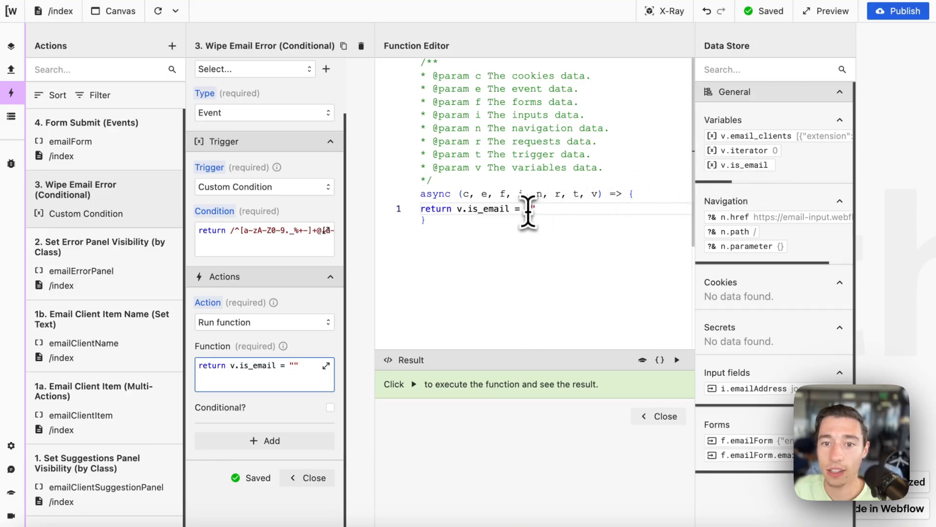
{"action": "left_click_drag", "start_coordinate": [526, 211], "coordinate": [534, 209]}
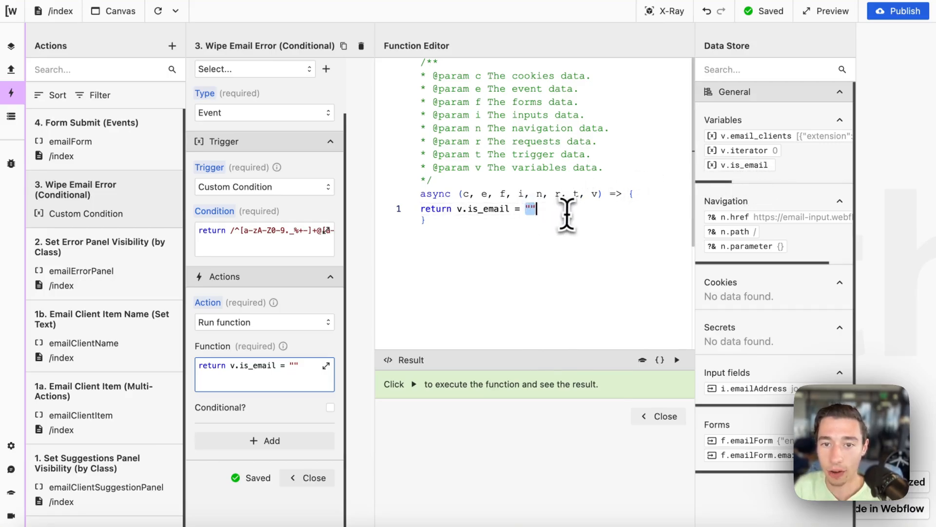
{"action": "type", "text": "true"}
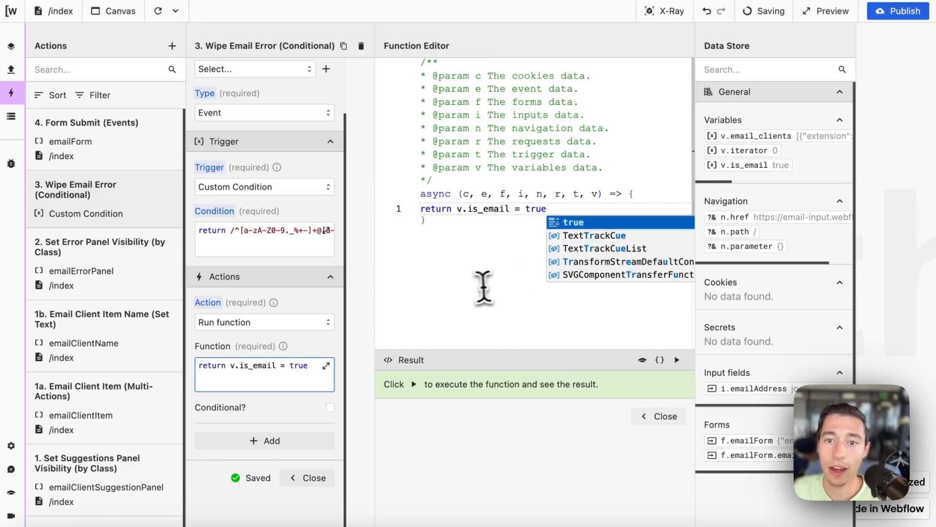
{"action": "left_click", "coordinate": [677, 359]}
{"action": "left_click", "coordinate": [663, 416]}
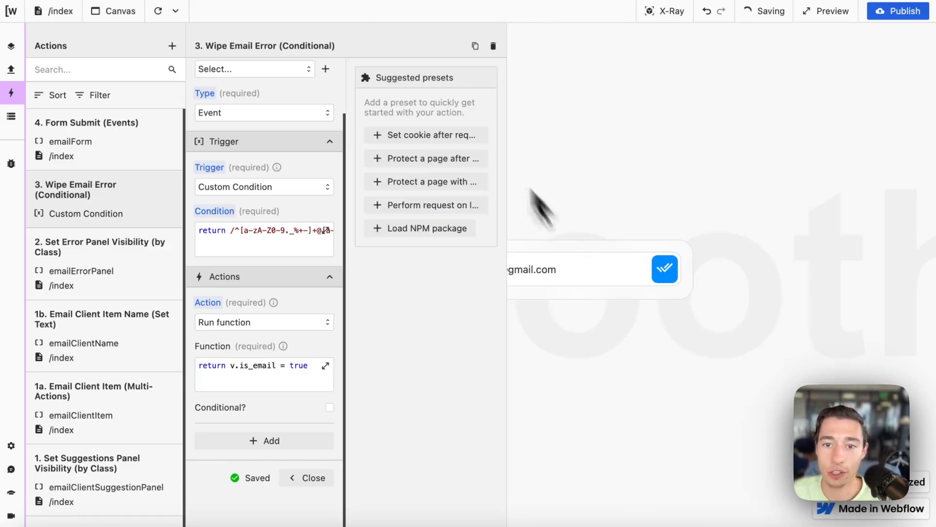
{"action": "scroll", "coordinate": [286, 351], "scroll_direction": "down", "scroll_amount": 2}
{"action": "left_click", "coordinate": [312, 437]}
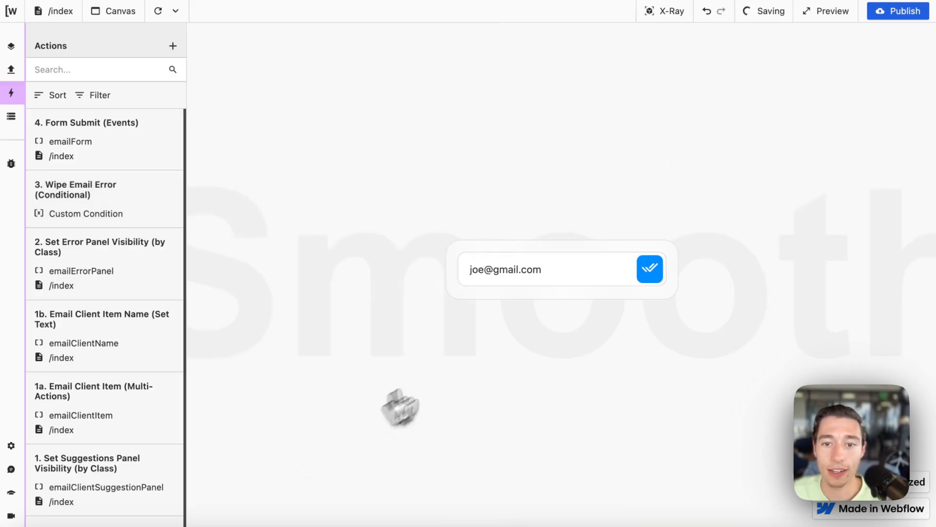
Step: With the Data Store shown, submit an incomplete email, then add .com back
{"action": "key", "text": "BackSpace"}
{"action": "key", "text": "BackSpace"}
{"action": "key", "text": "BackSpace"}
{"action": "key", "text": "BackSpace"}
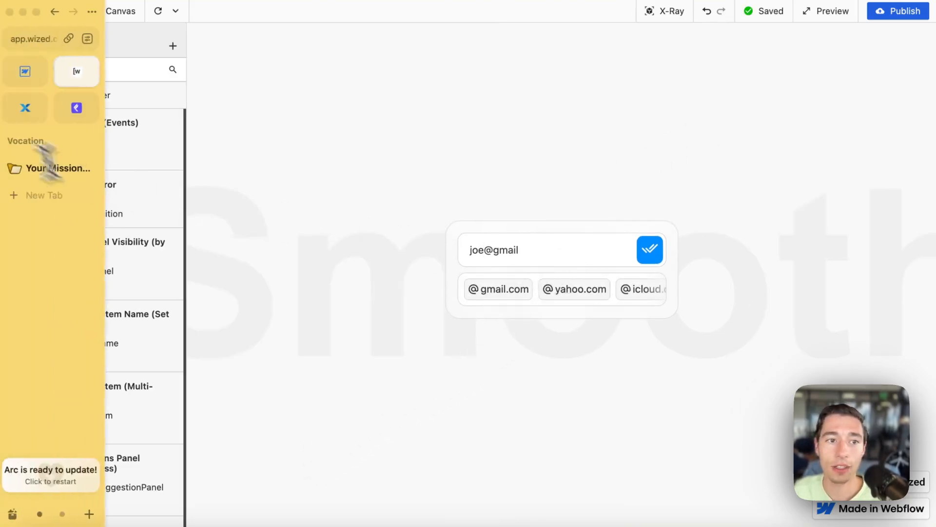
{"action": "left_click", "coordinate": [11, 116]}
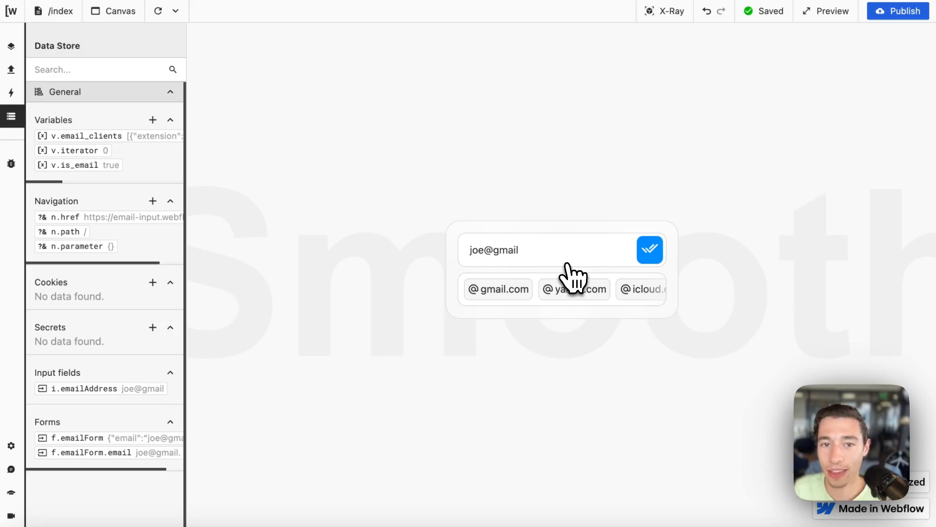
{"action": "left_click", "coordinate": [642, 258]}
{"action": "left_click", "coordinate": [530, 239]}
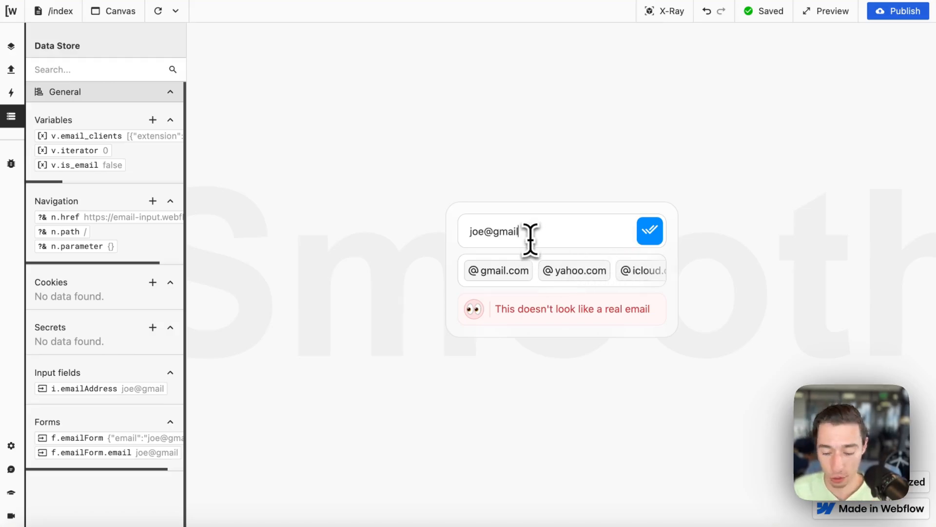
{"action": "type", "text": ".com"}
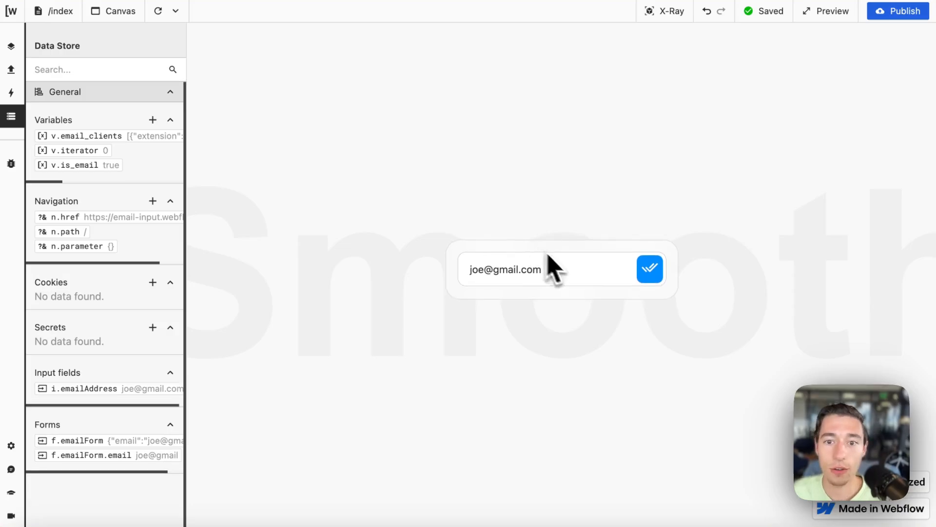
Step: Submit joe@ and a truncated address to show the 'This doesn't look like a real email' error
{"action": "key", "text": "BackSpace"}
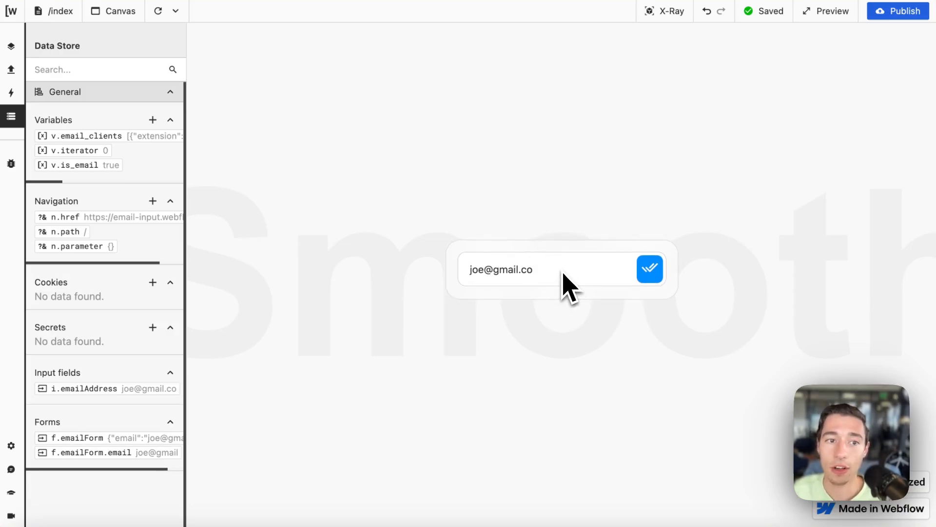
{"action": "key", "text": "BackSpace"}
{"action": "key", "text": "BackSpace"}
{"action": "key", "text": "BackSpace"}
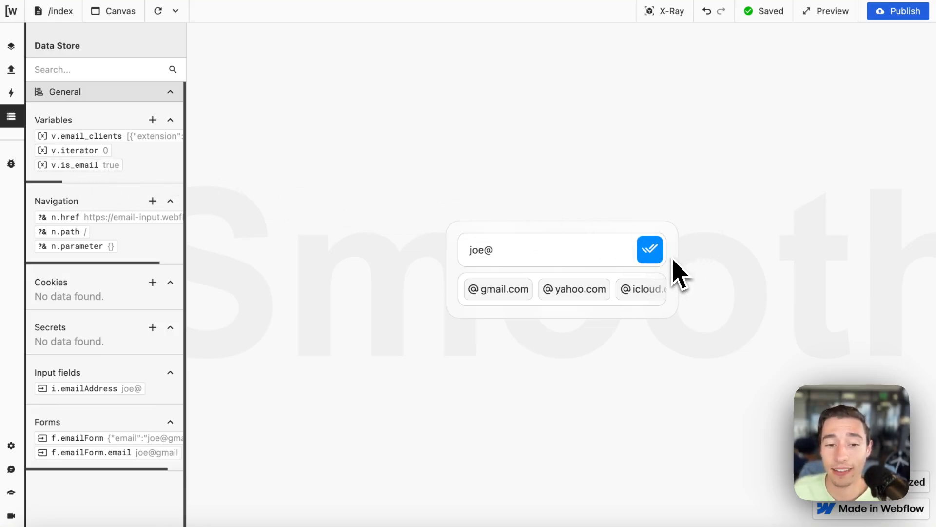
{"action": "left_click", "coordinate": [649, 250]}
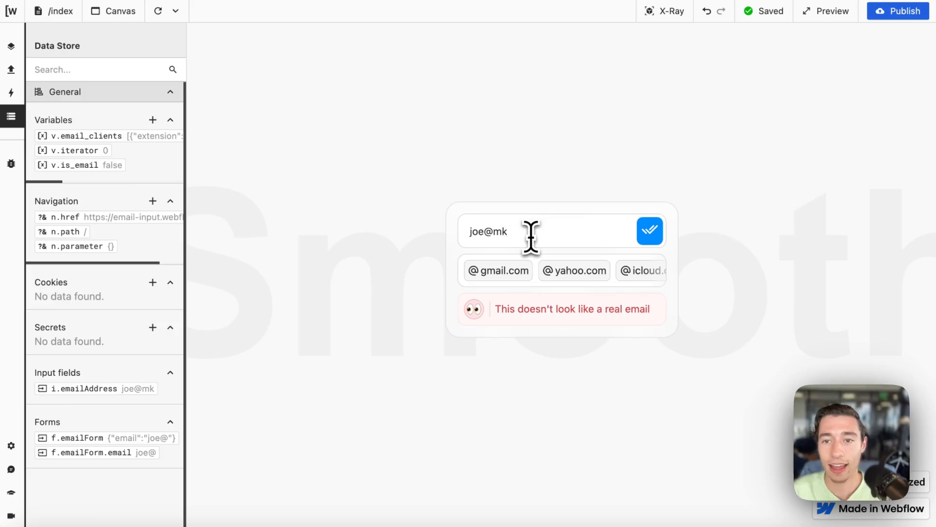
{"action": "type", "text": "com"}
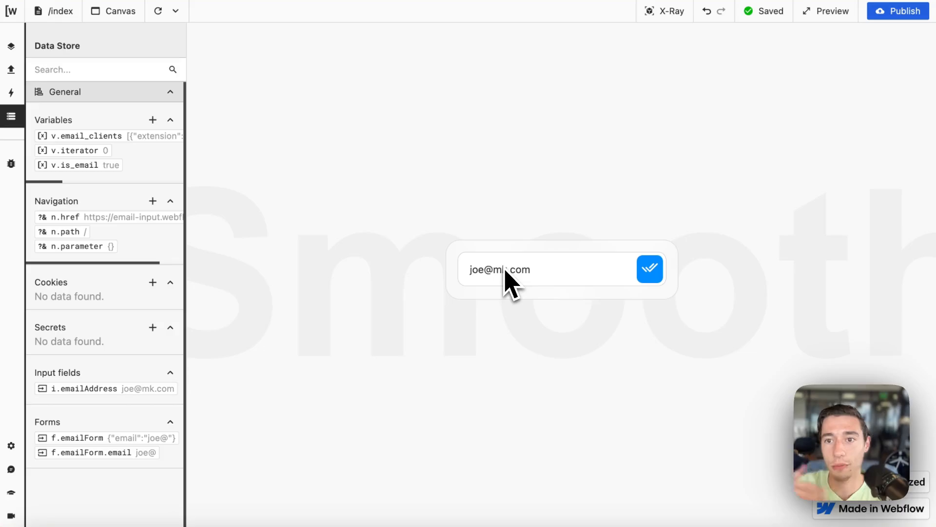
{"action": "key", "text": "BackSpace"}
{"action": "key", "text": "BackSpace"}
{"action": "key", "text": "BackSpace"}
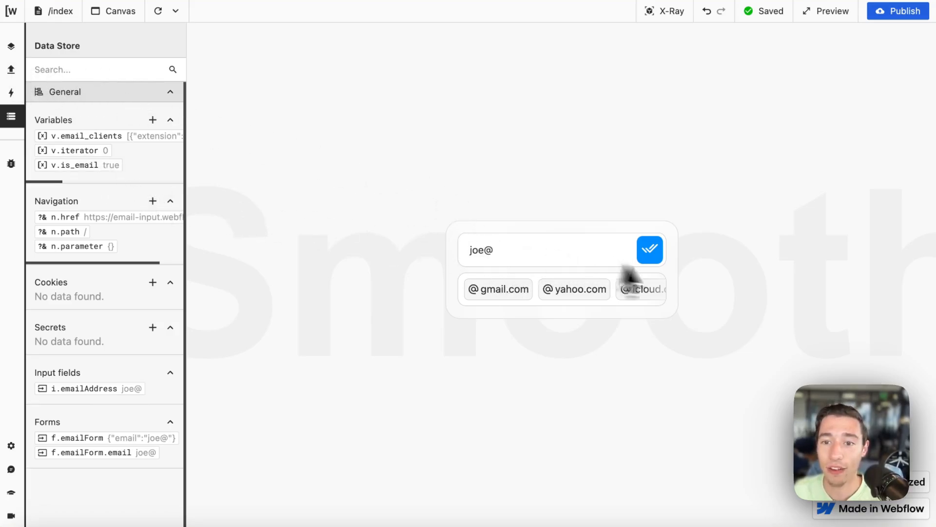
{"action": "left_click", "coordinate": [650, 249]}
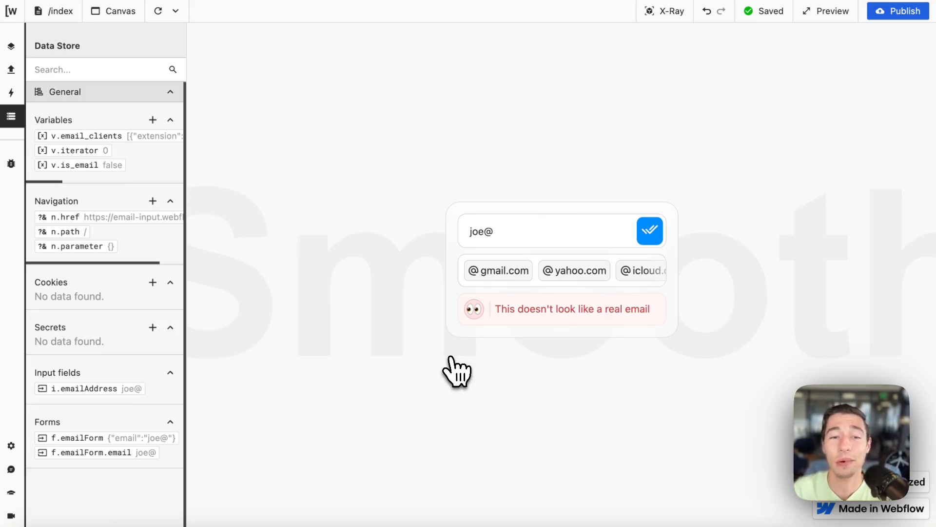
Step: Revert the 3. Wipe Email Error function so v.is_email is set to "" instead of true
{"action": "left_click", "coordinate": [11, 70]}
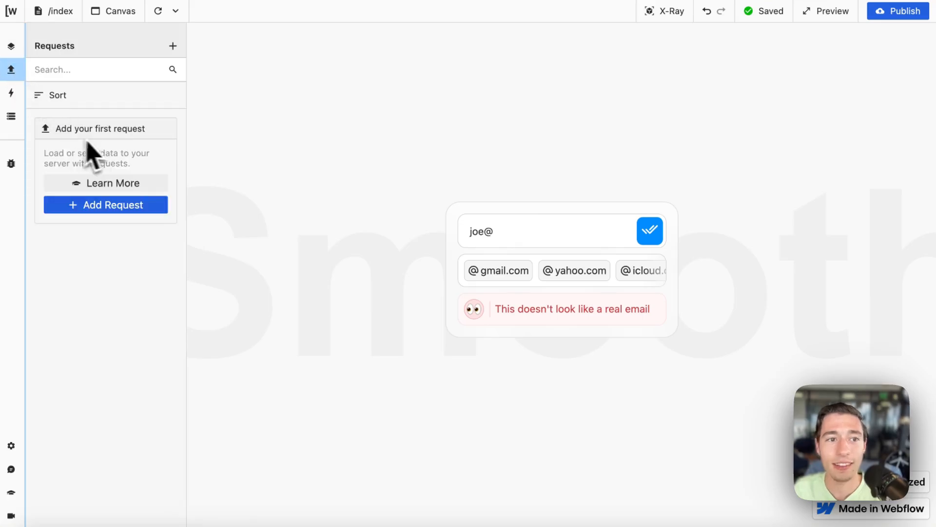
{"action": "left_click", "coordinate": [11, 94]}
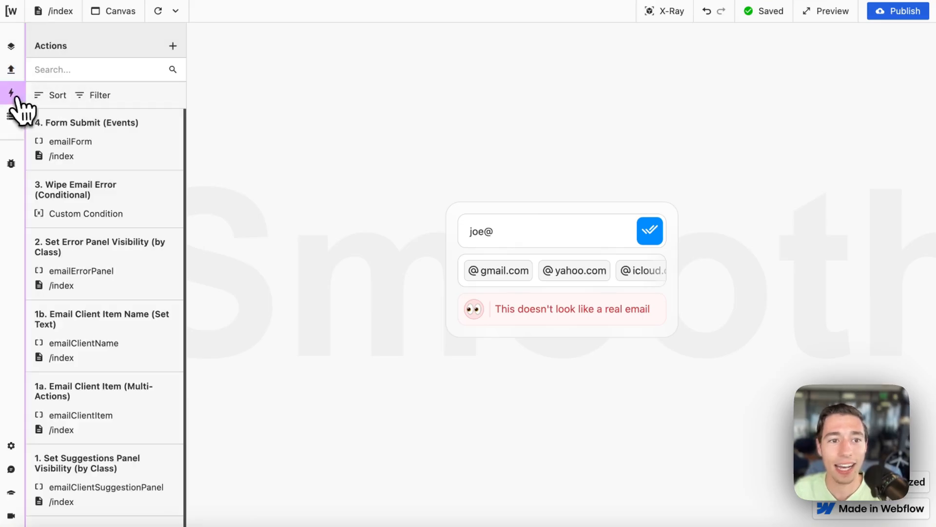
{"action": "left_click", "coordinate": [132, 210]}
{"action": "scroll", "coordinate": [230, 342], "scroll_direction": "down", "scroll_amount": 1}
{"action": "left_click", "coordinate": [264, 405]}
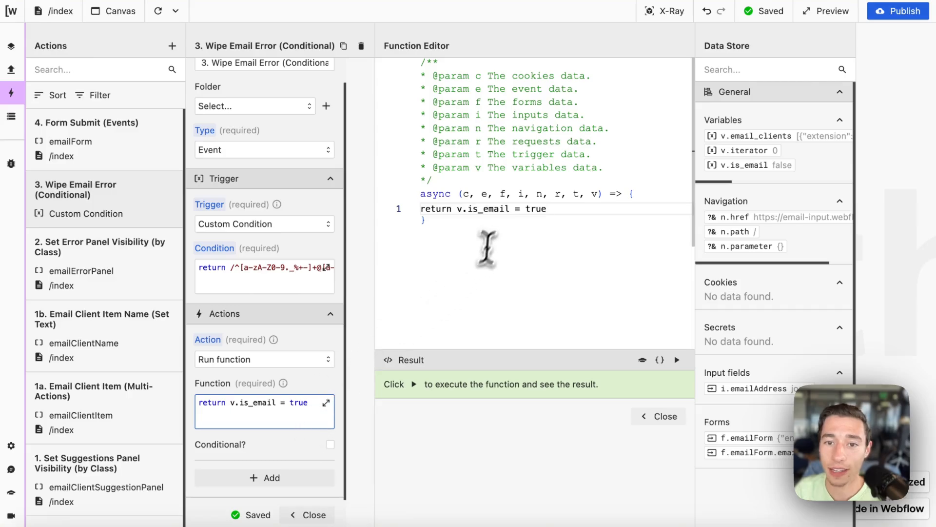
{"action": "left_click_drag", "start_coordinate": [524, 208], "coordinate": [620, 209]}
{"action": "key", "text": "BackSpace"}
{"action": "type", "text": "\""}
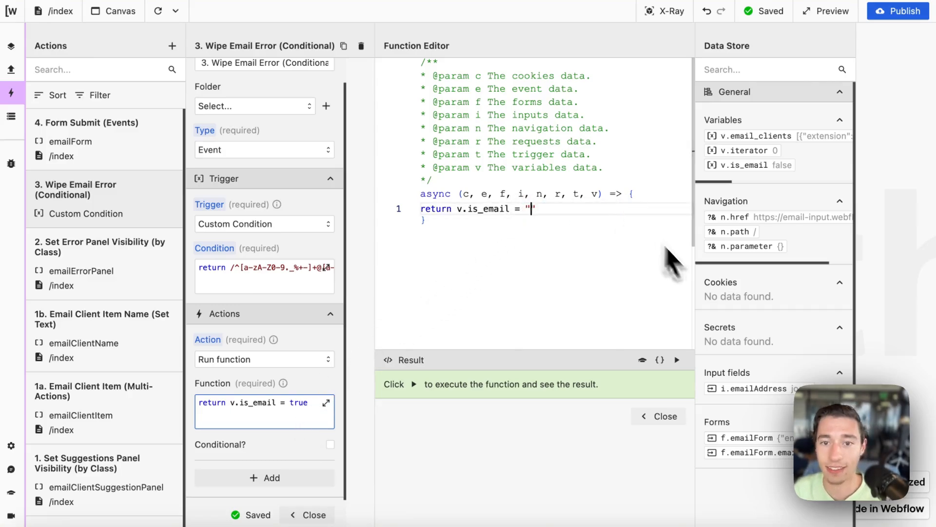
{"action": "left_click", "coordinate": [663, 416]}
{"action": "scroll", "coordinate": [302, 385], "scroll_direction": "down", "scroll_amount": 1}
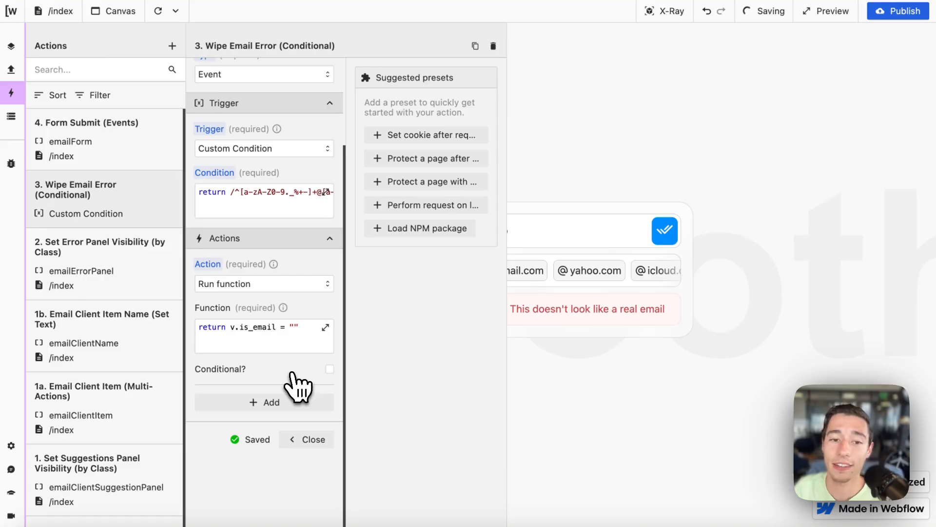
{"action": "left_click", "coordinate": [307, 450]}
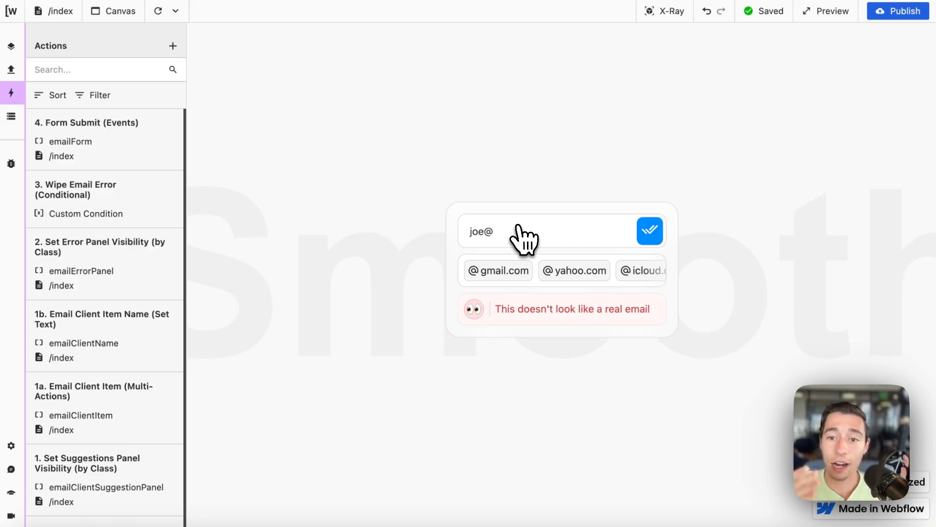
Step: On a fresh form, submit joe@yahoo (yahoo.com chip minus .com) to show the error, then open Form Submit
{"action": "left_click", "coordinate": [158, 11]}
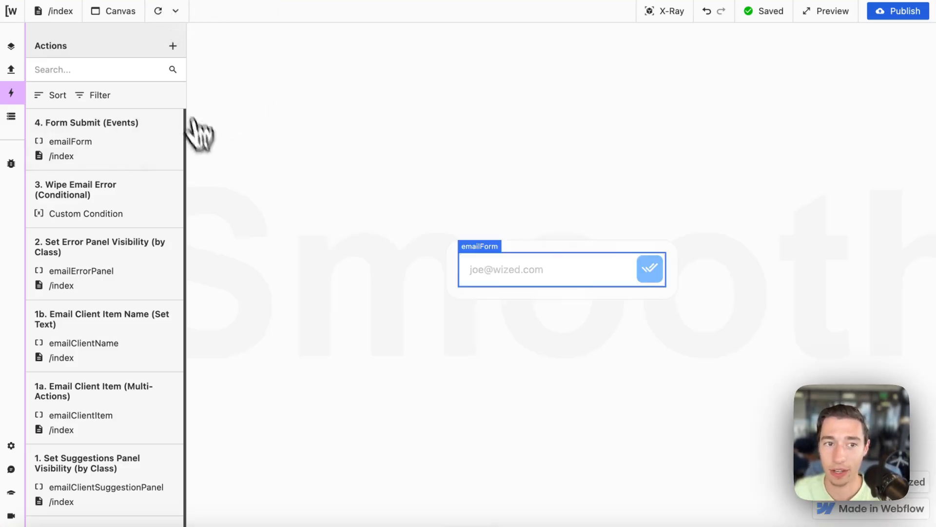
{"action": "left_click", "coordinate": [499, 270]}
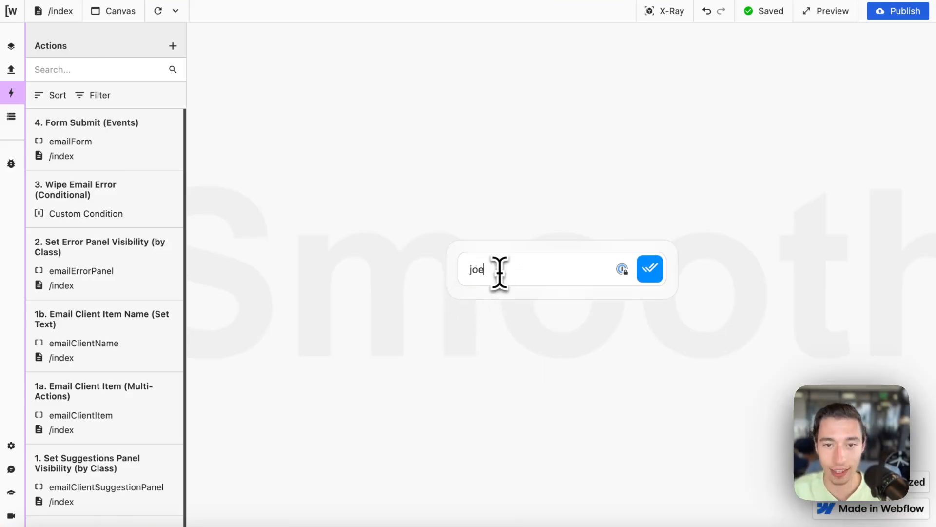
{"action": "type", "text": "joe@"}
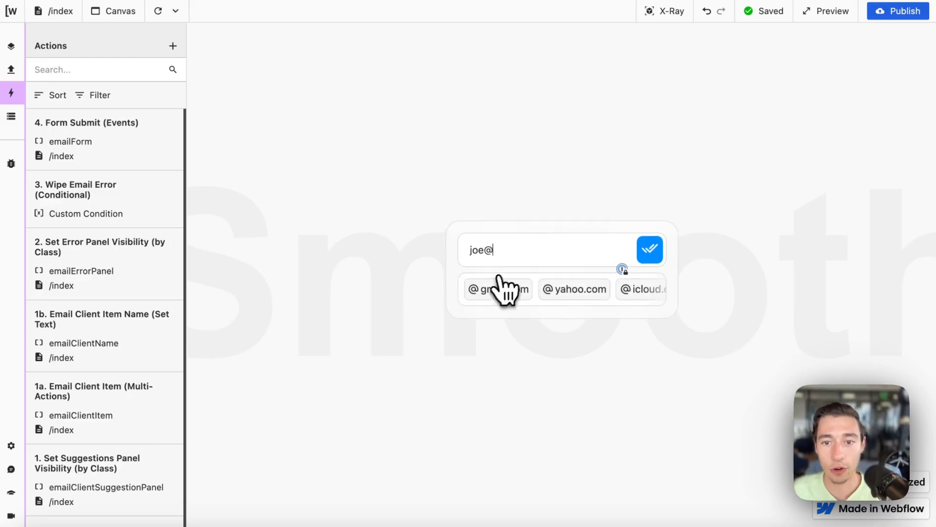
{"action": "left_click", "coordinate": [559, 291]}
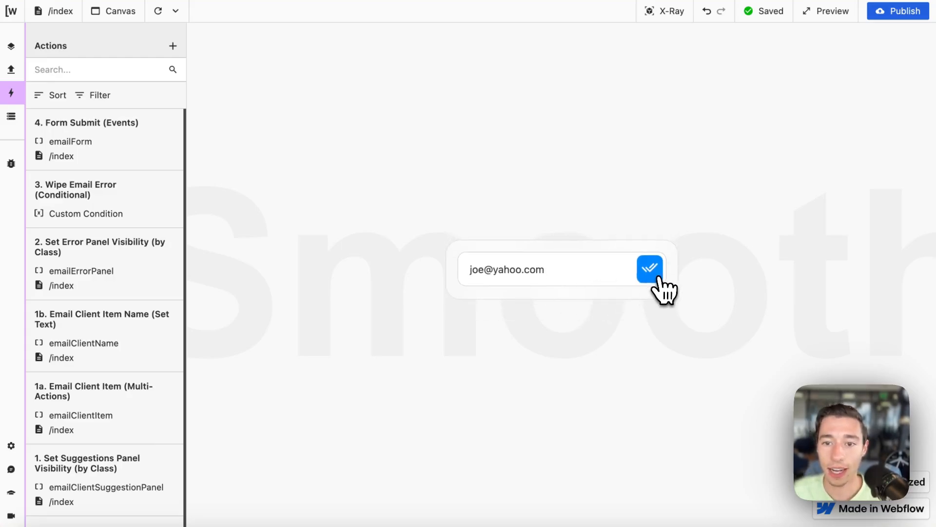
{"action": "key", "text": "BackSpace"}
{"action": "key", "text": "BackSpace"}
{"action": "key", "text": "BackSpace"}
{"action": "key", "text": "BackSpace"}
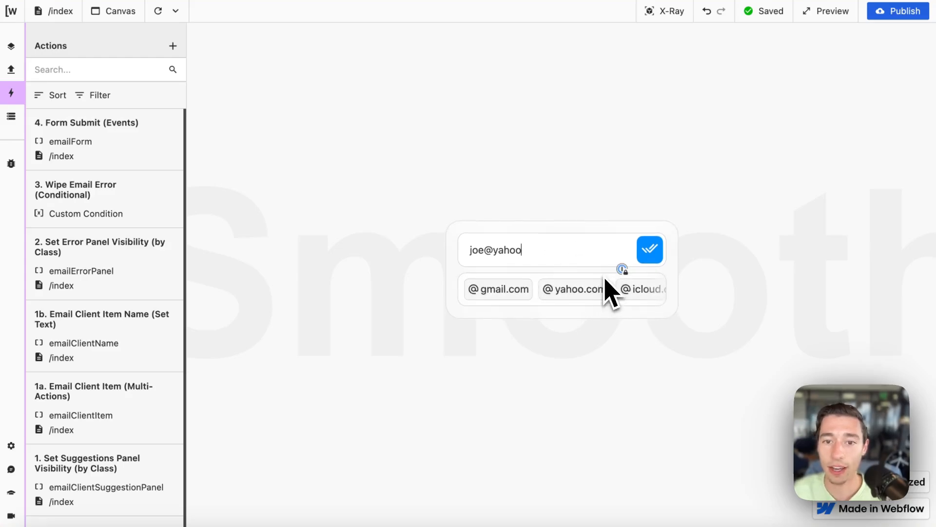
{"action": "left_click", "coordinate": [653, 256]}
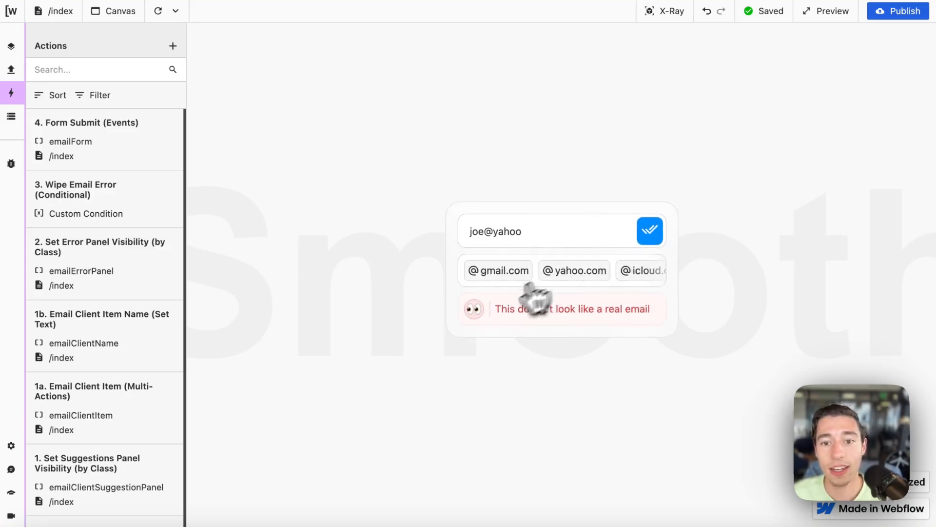
{"action": "left_click", "coordinate": [120, 135]}
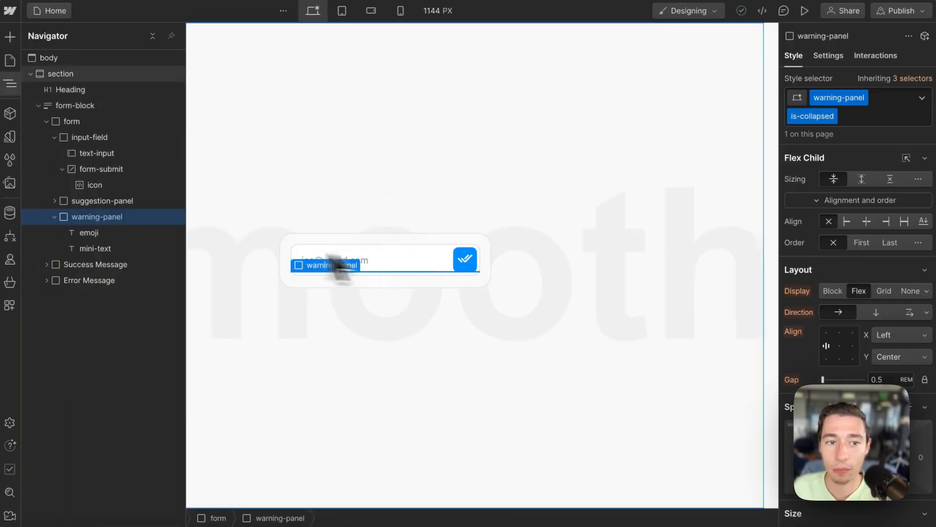
Step: Check the Webflow form's settings: ID email-form and name Email Form
{"action": "left_click", "coordinate": [91, 124]}
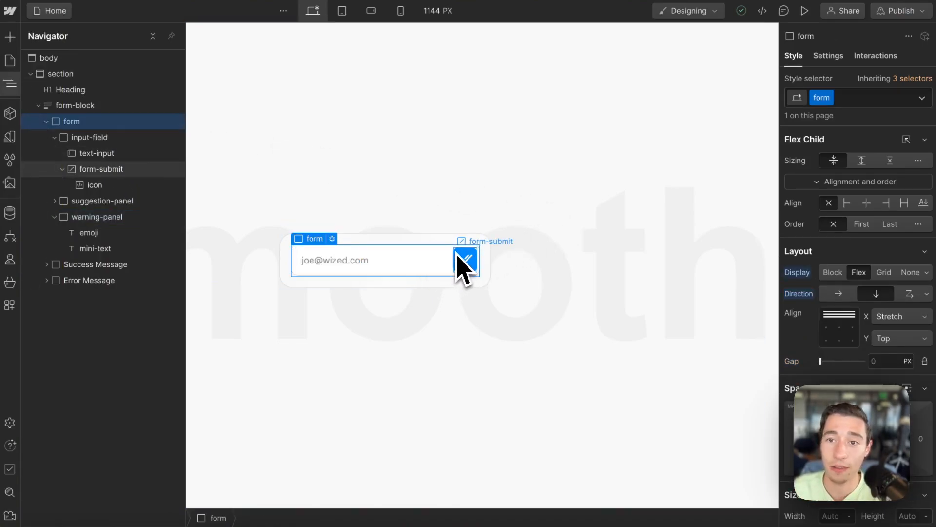
{"action": "left_click", "coordinate": [333, 240]}
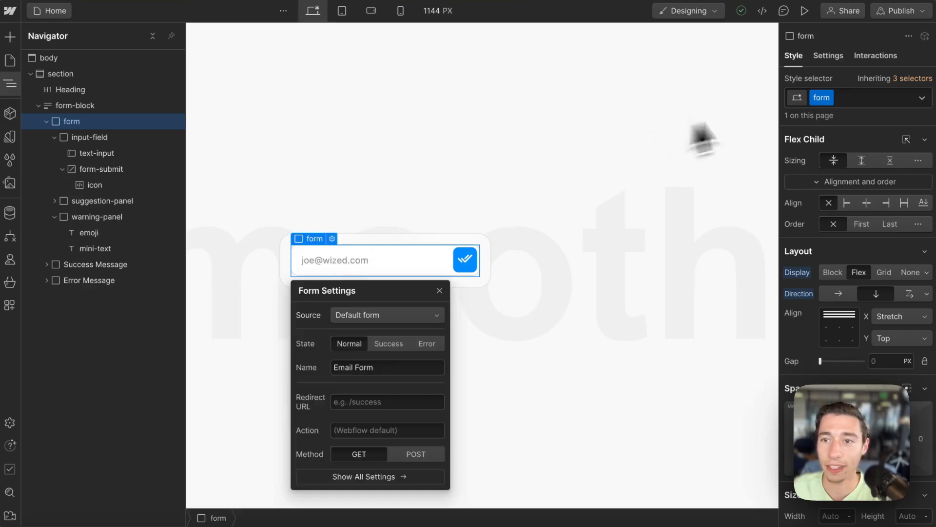
{"action": "left_click", "coordinate": [824, 57]}
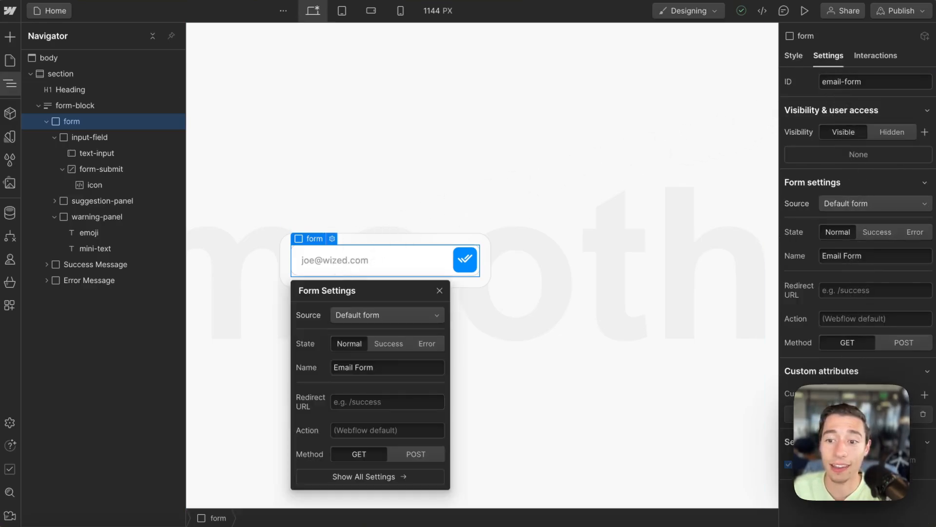
{"action": "mouse_move", "coordinate": [13, 178]}
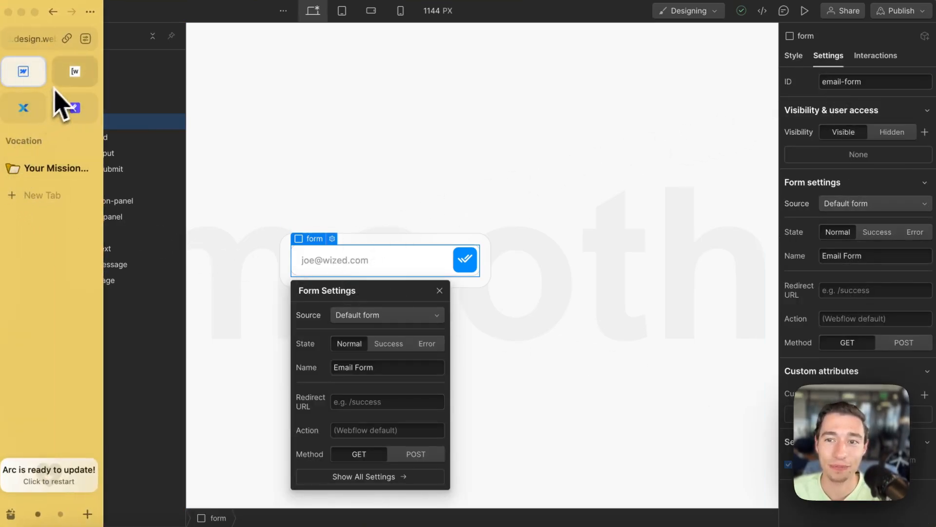
{"action": "left_click", "coordinate": [71, 78]}
Step: Confirm the Form Submit action listens for the submit event
{"action": "scroll", "coordinate": [293, 303], "scroll_direction": "down", "scroll_amount": 3}
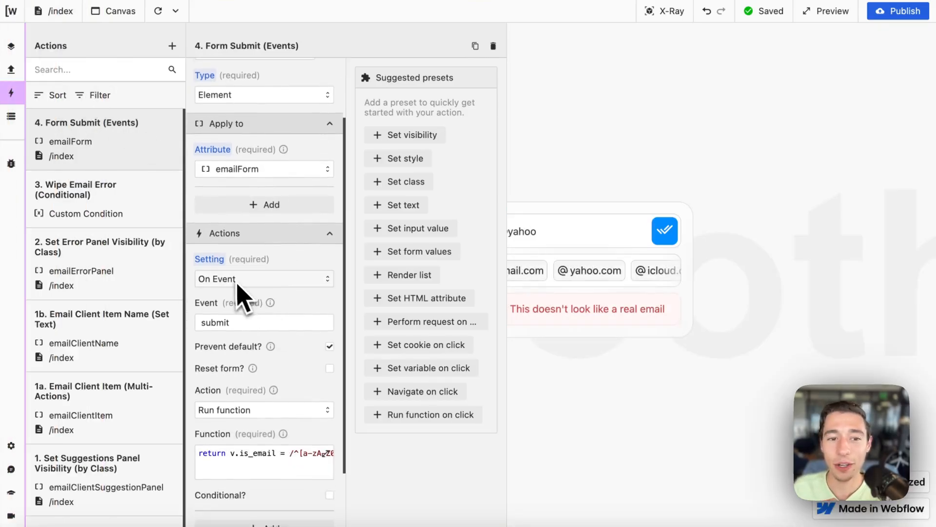
{"action": "left_click", "coordinate": [253, 321]}
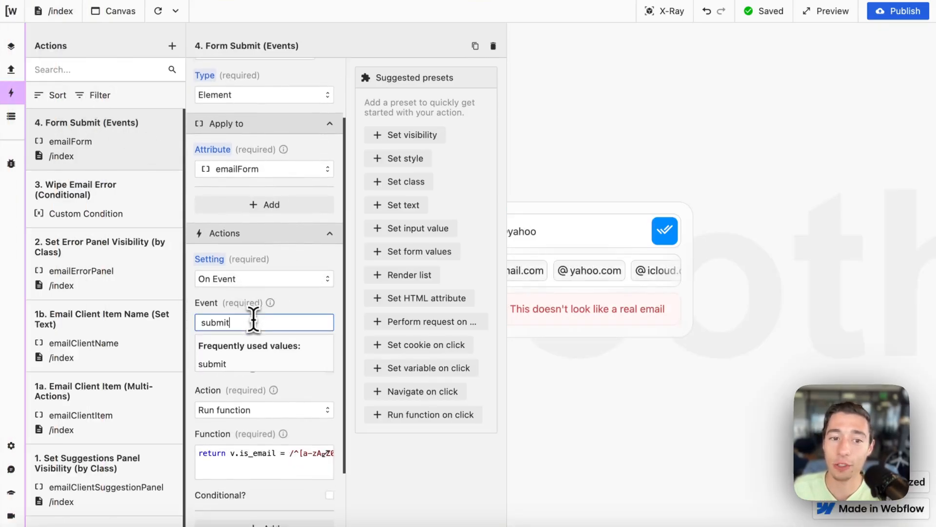
{"action": "left_click_drag", "start_coordinate": [253, 320], "coordinate": [196, 324]}
{"action": "left_click", "coordinate": [285, 308]}
{"action": "scroll", "coordinate": [291, 344], "scroll_direction": "down", "scroll_amount": 2}
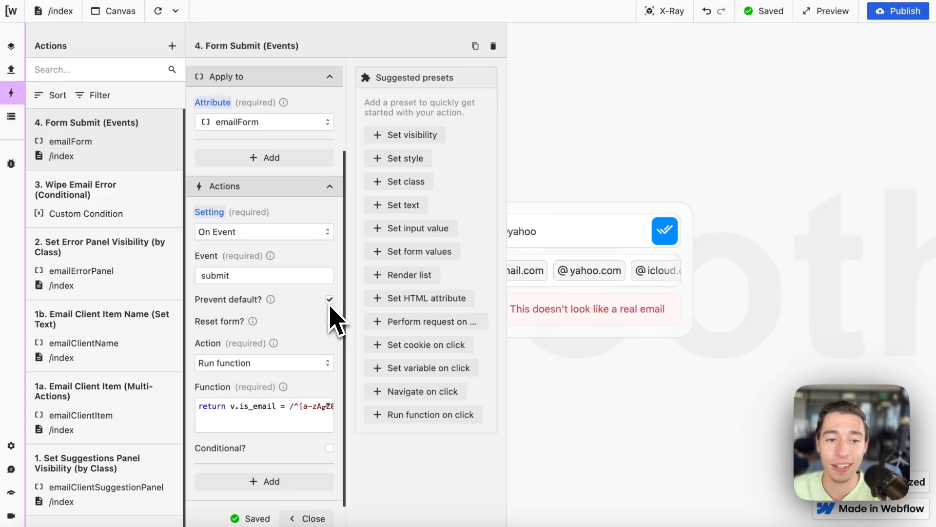
{"action": "scroll", "coordinate": [309, 352], "scroll_direction": "down", "scroll_amount": 3}
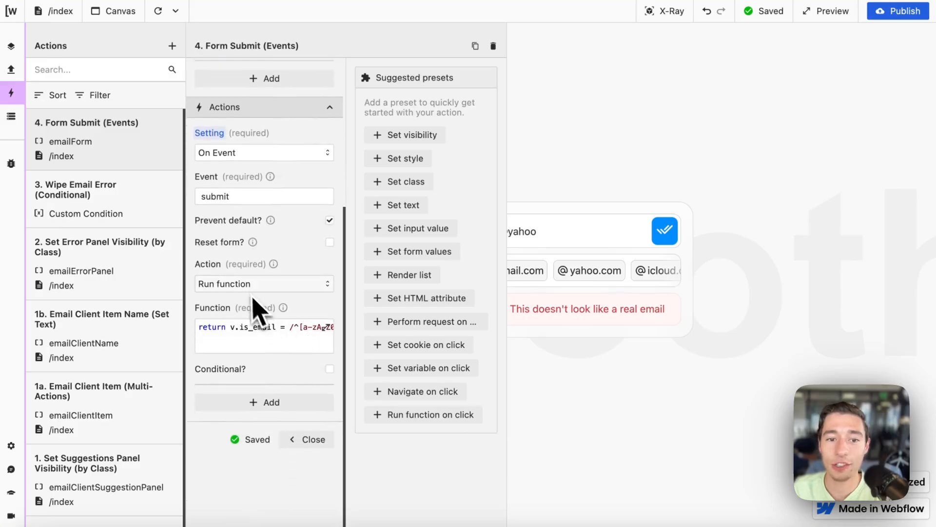
Step: Review the submit function's v.is_email assignment and the regex test on the email input
{"action": "left_click", "coordinate": [278, 341]}
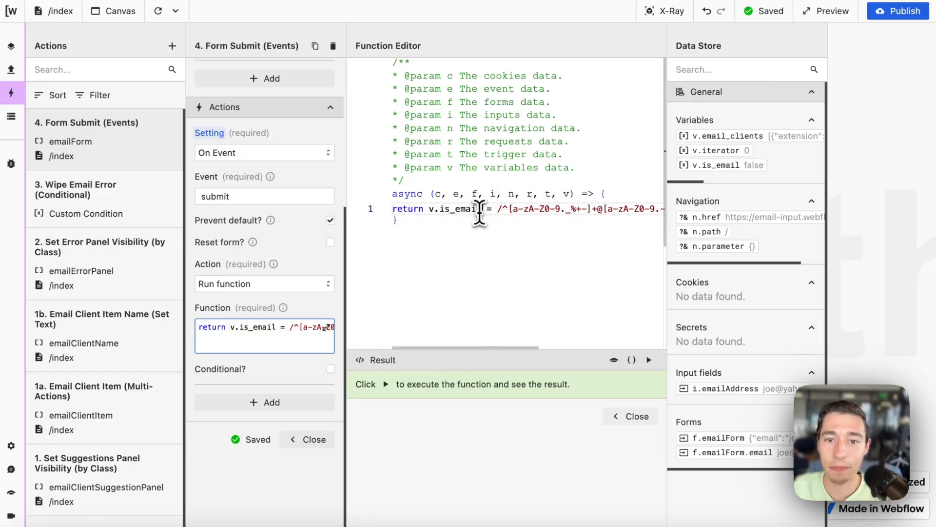
{"action": "left_click_drag", "start_coordinate": [481, 209], "coordinate": [640, 215]}
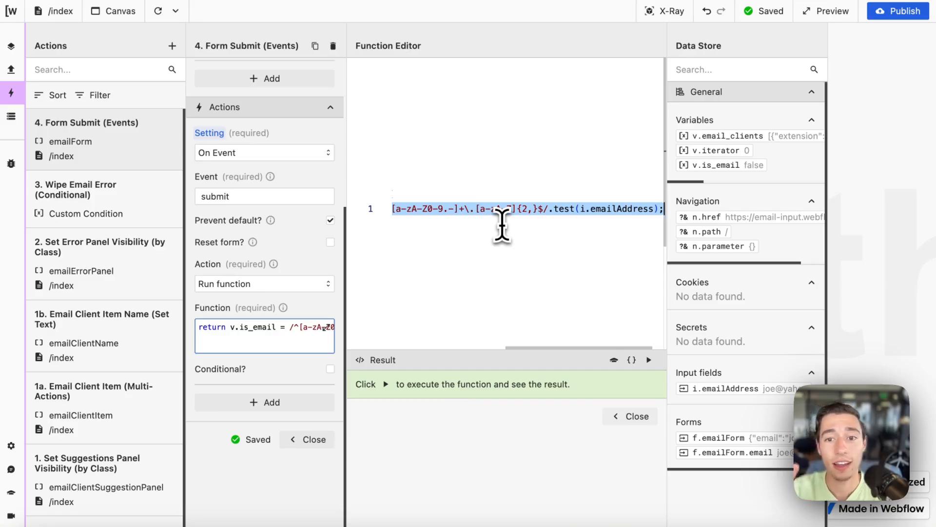
{"action": "scroll", "coordinate": [507, 230], "scroll_direction": "left", "scroll_amount": 4}
{"action": "left_click", "coordinate": [505, 236]}
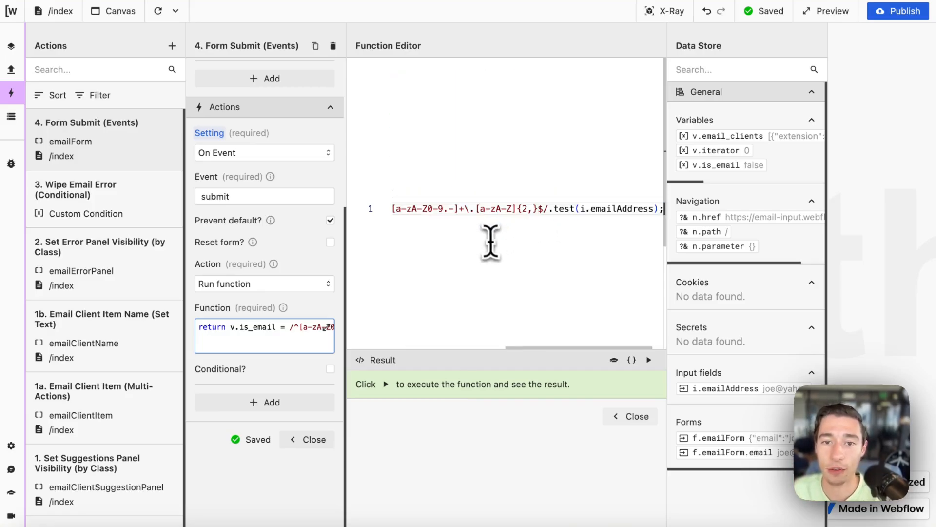
{"action": "scroll", "coordinate": [449, 216], "scroll_direction": "left", "scroll_amount": 4}
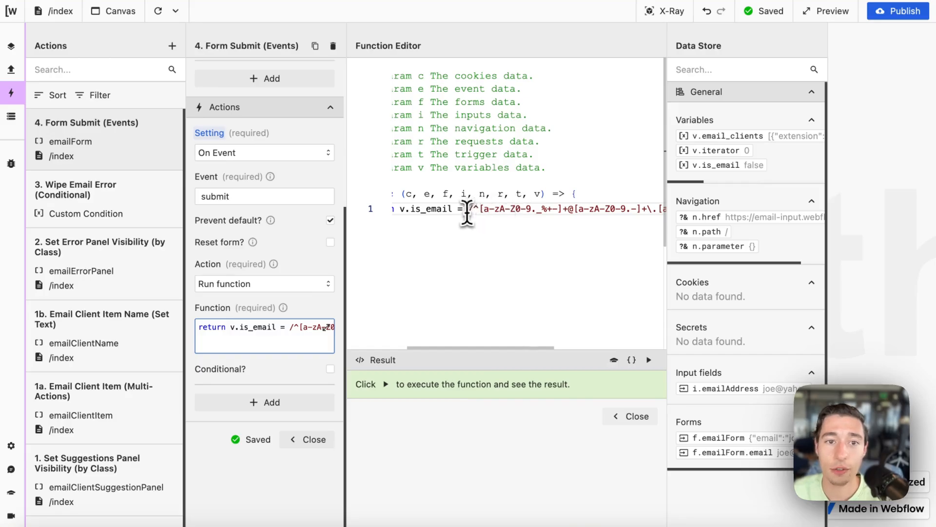
{"action": "left_click_drag", "start_coordinate": [463, 210], "coordinate": [493, 212]}
{"action": "left_click", "coordinate": [556, 263]}
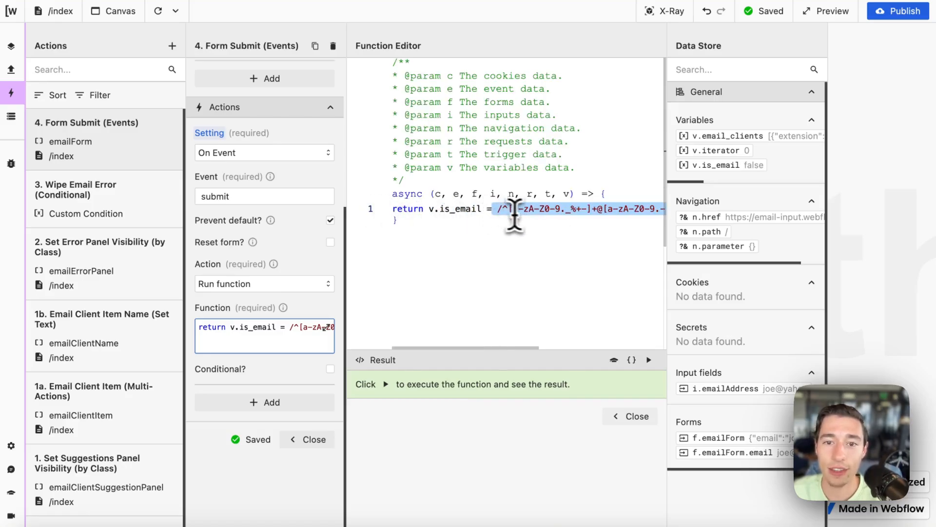
{"action": "scroll", "coordinate": [496, 211], "scroll_direction": "right", "scroll_amount": 5}
{"action": "left_click", "coordinate": [560, 217]}
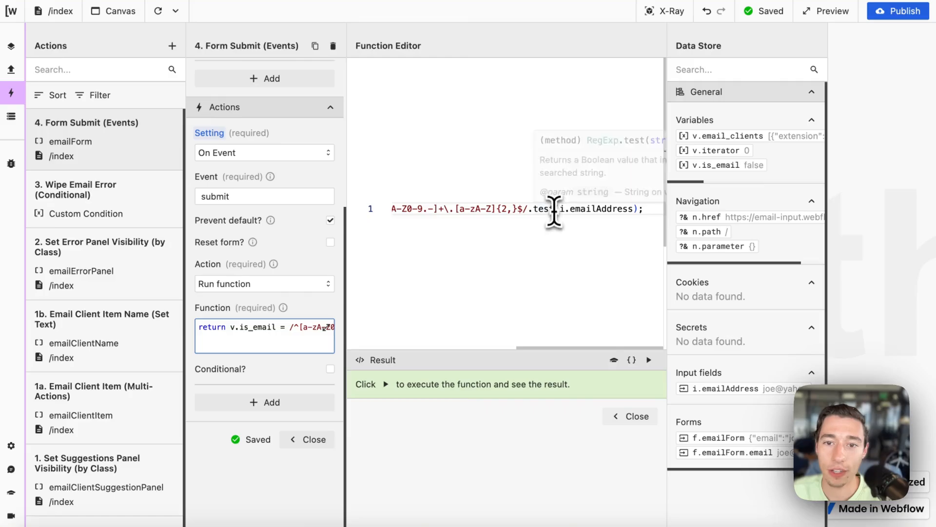
{"action": "left_click_drag", "start_coordinate": [555, 209], "coordinate": [632, 214]}
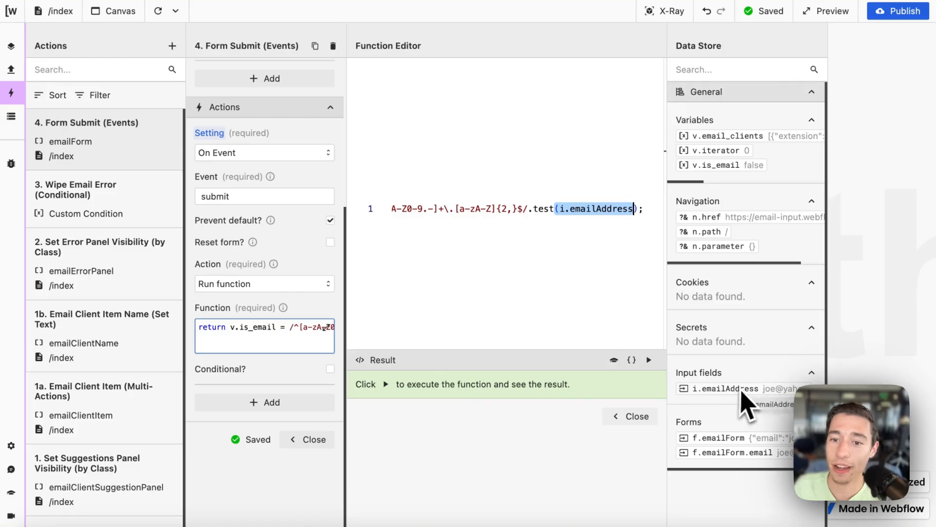
{"action": "left_click", "coordinate": [645, 418]}
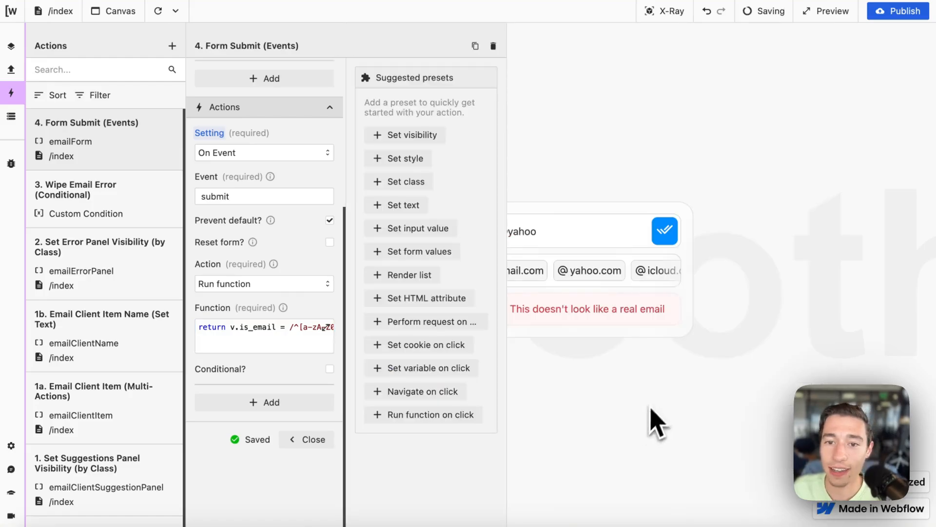
Step: Enter the invalid address joe@yahooijij and run the submit function without its v.is_email assignment
{"action": "left_click", "coordinate": [557, 233]}
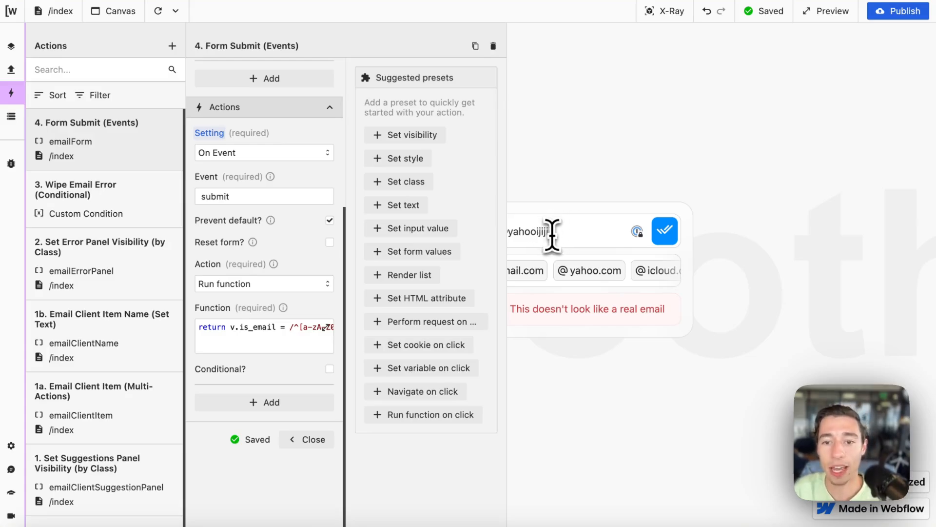
{"action": "type", "text": "ijiji.com"}
{"action": "key", "text": "BackSpace"}
{"action": "key", "text": "BackSpace"}
{"action": "key", "text": "BackSpace"}
{"action": "key", "text": "BackSpace"}
{"action": "key", "text": "BackSpace"}
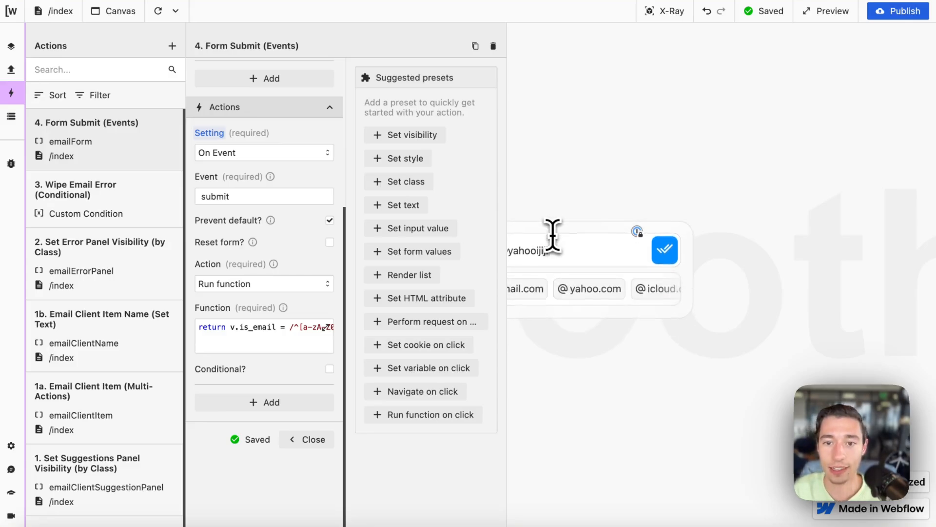
{"action": "left_click", "coordinate": [324, 327]}
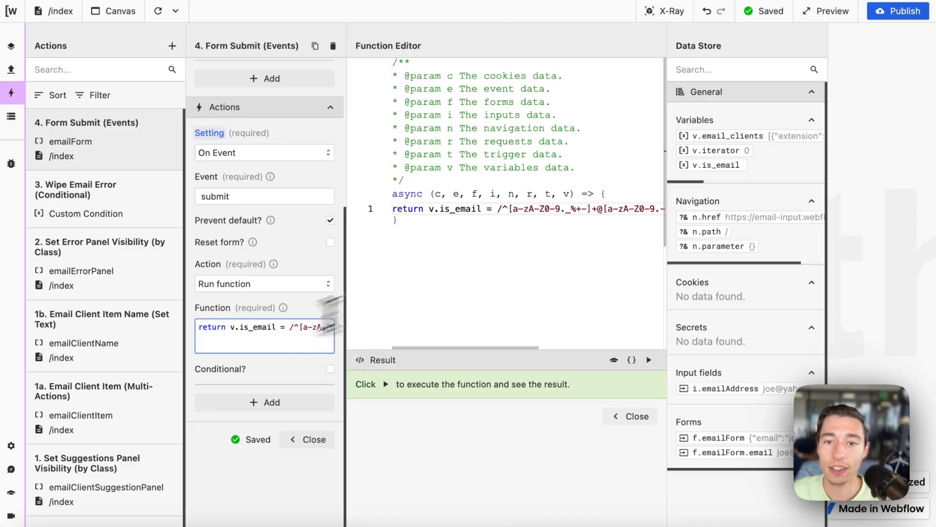
{"action": "left_click_drag", "start_coordinate": [496, 211], "coordinate": [427, 211]}
{"action": "key", "text": "ctrl+c"}
{"action": "key", "text": "BackSpace"}
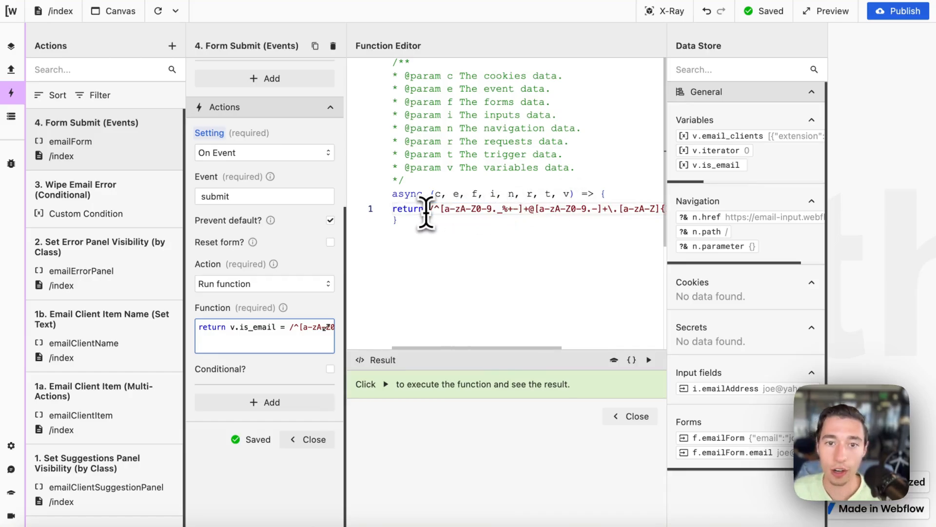
{"action": "left_click", "coordinate": [649, 360]}
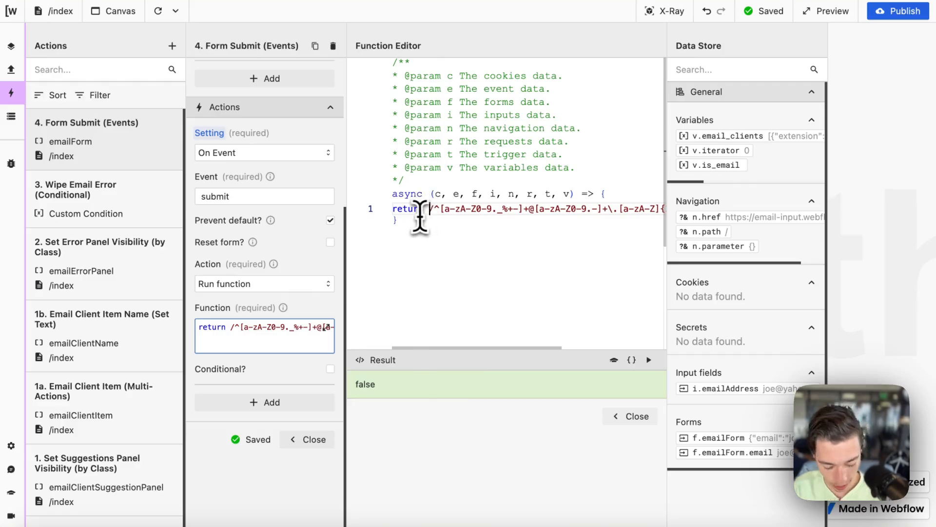
Step: Paste back the v.is_email assignment, rerun the function, and close the editor and settings
{"action": "key", "text": "ctrl+v"}
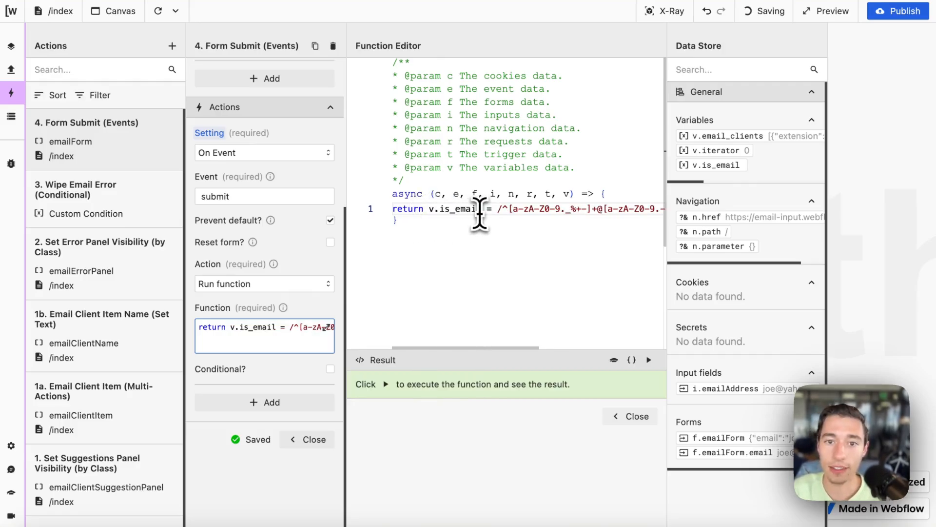
{"action": "left_click_drag", "start_coordinate": [494, 207], "coordinate": [566, 263]}
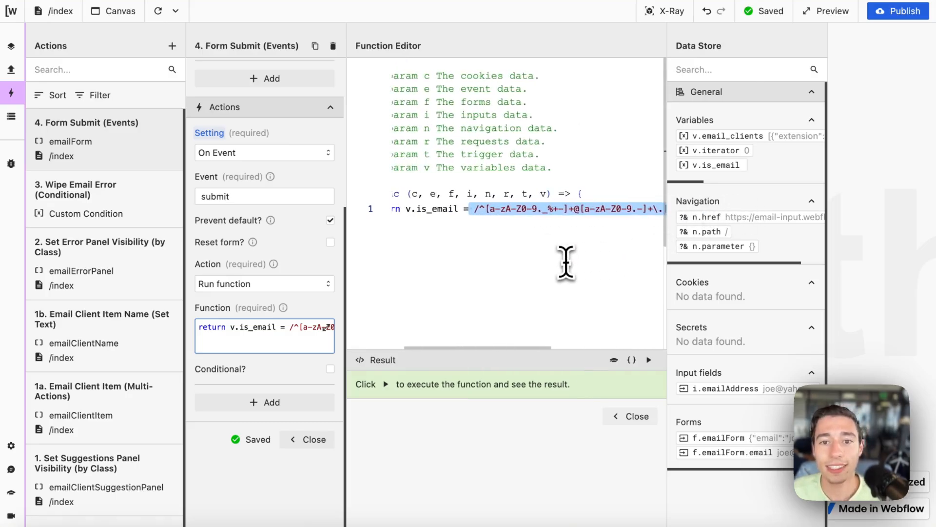
{"action": "left_click", "coordinate": [648, 360]}
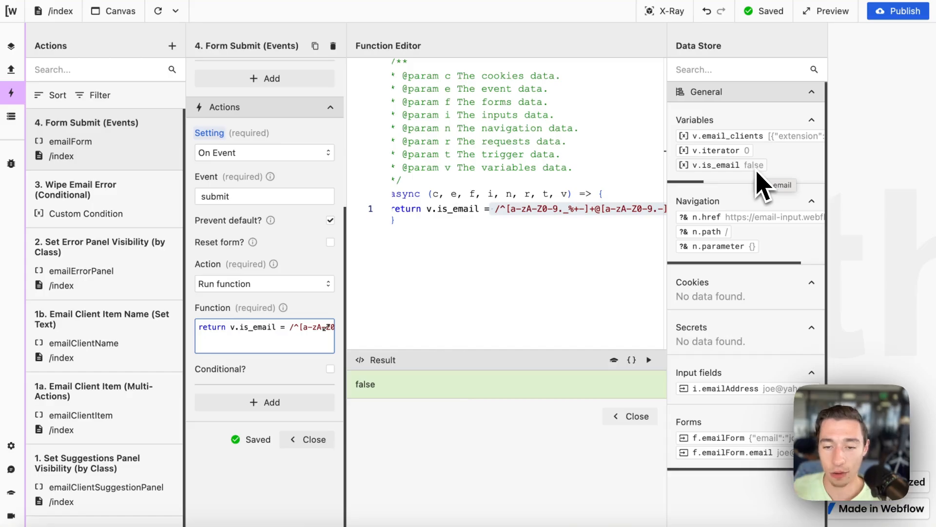
{"action": "left_click", "coordinate": [632, 416]}
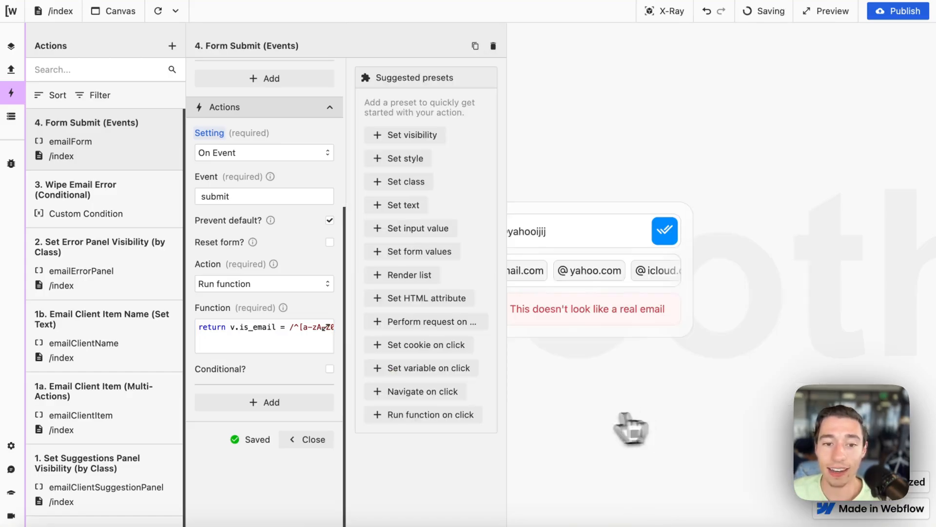
{"action": "left_click", "coordinate": [332, 439]}
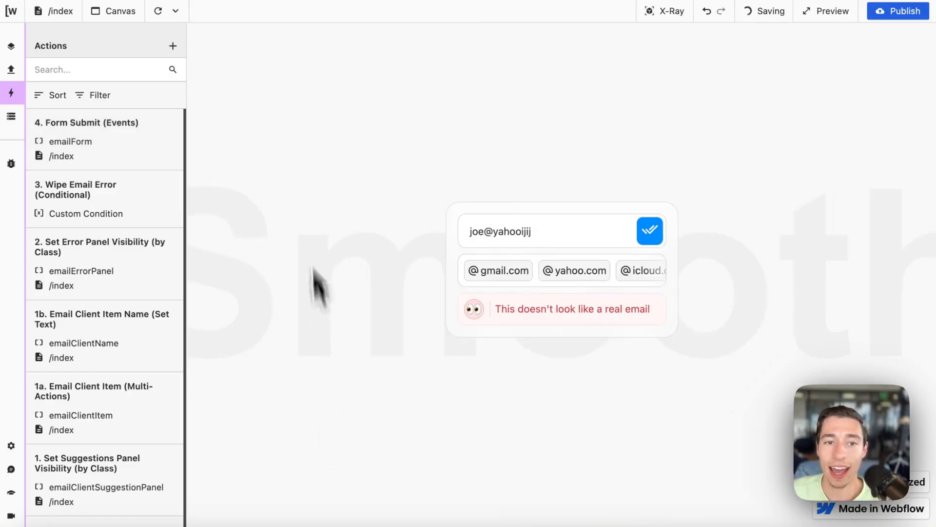
{"action": "left_click", "coordinate": [577, 239]}
{"action": "key", "text": "BackSpace"}
{"action": "key", "text": "BackSpace"}
{"action": "key", "text": "BackSpace"}
{"action": "key", "text": "BackSpace"}
{"action": "key", "text": "BackSpace"}
{"action": "key", "text": "BackSpace"}
{"action": "key", "text": "BackSpace"}
{"action": "key", "text": "BackSpace"}
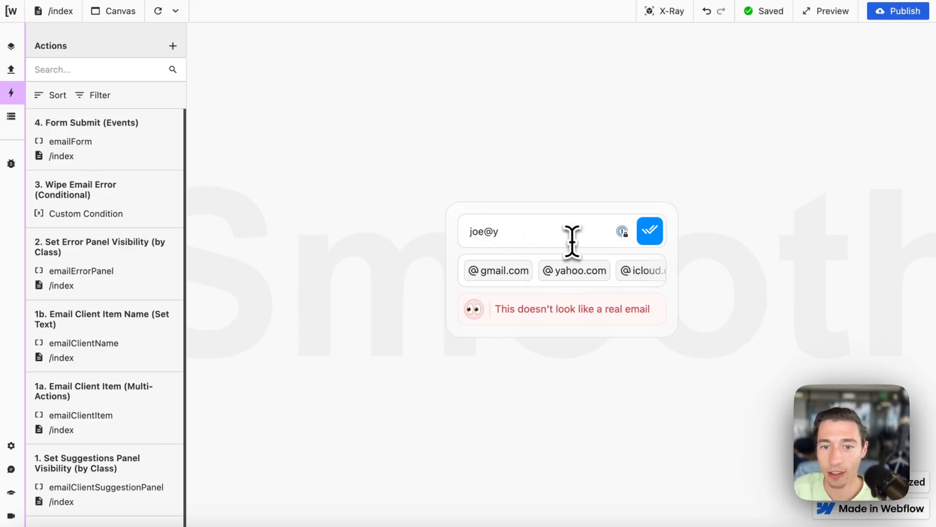
{"action": "type", "text": "huijiujh.com"}
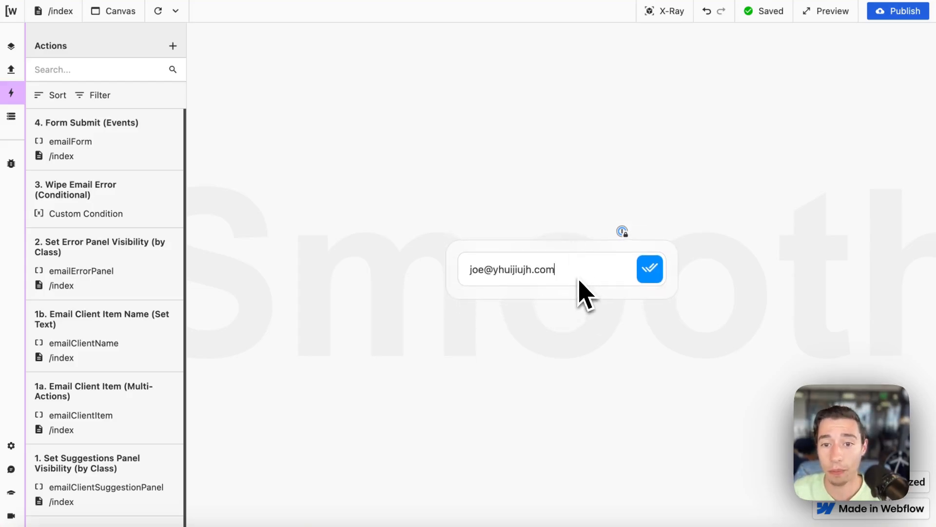
{"action": "key", "text": "BackSpace"}
{"action": "key", "text": "BackSpace"}
{"action": "key", "text": "BackSpace"}
{"action": "key", "text": "BackSpace"}
{"action": "key", "text": "BackSpace"}
{"action": "key", "text": "BackSpace"}
{"action": "key", "text": "BackSpace"}
{"action": "key", "text": "BackSpace"}
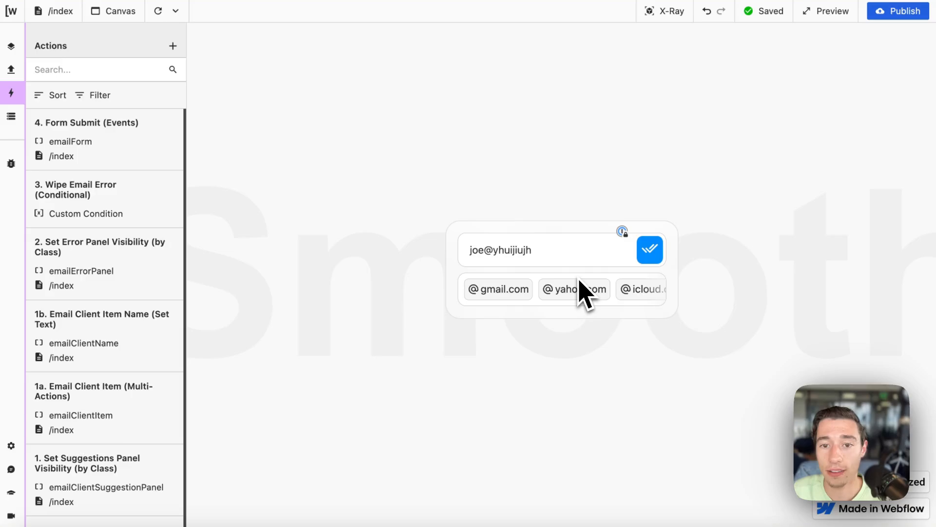
{"action": "key", "text": "BackSpace"}
{"action": "key", "text": "BackSpace"}
{"action": "key", "text": "BackSpace"}
{"action": "key", "text": "BackSpace"}
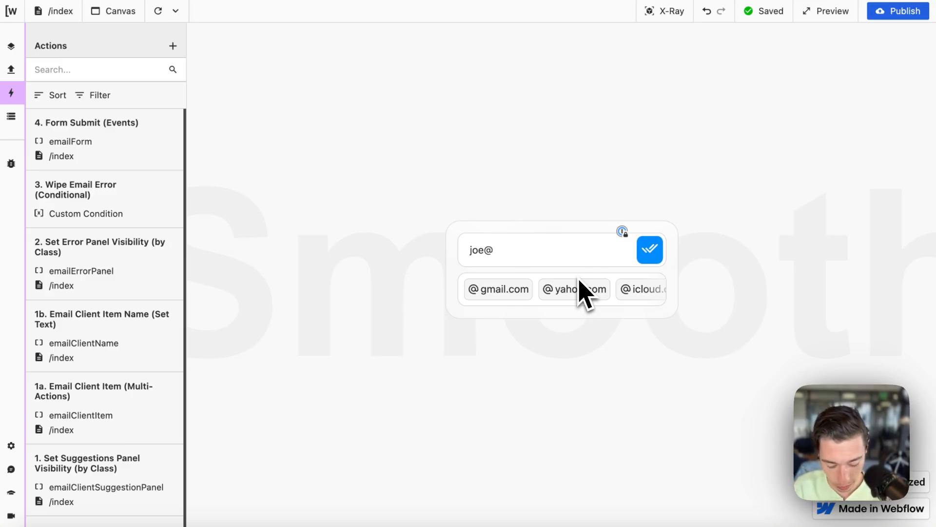
{"action": "type", "text": "goog"}
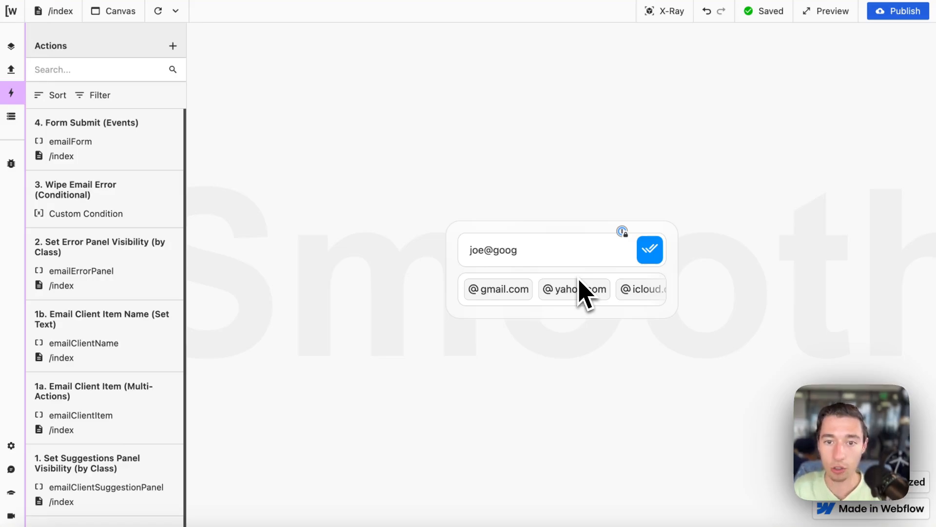
{"action": "type", "text": ".com"}
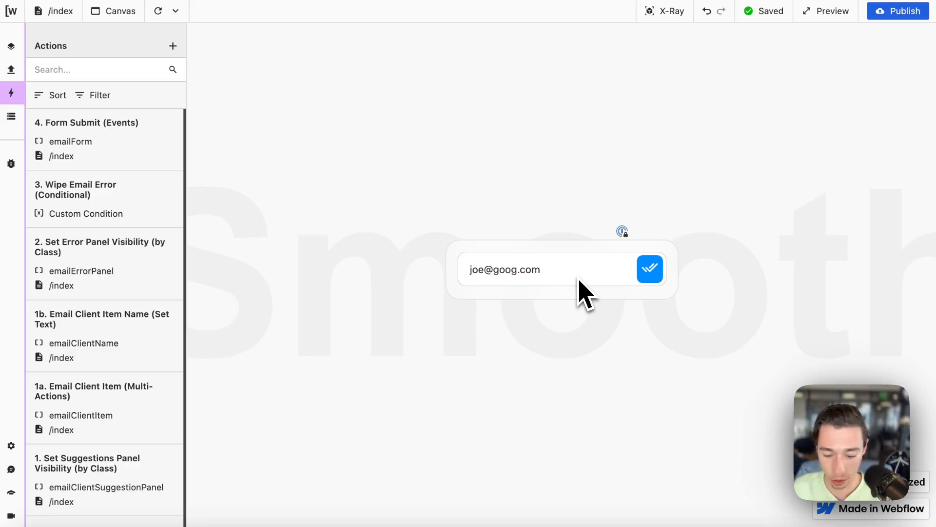
{"action": "type", "text": "le"}
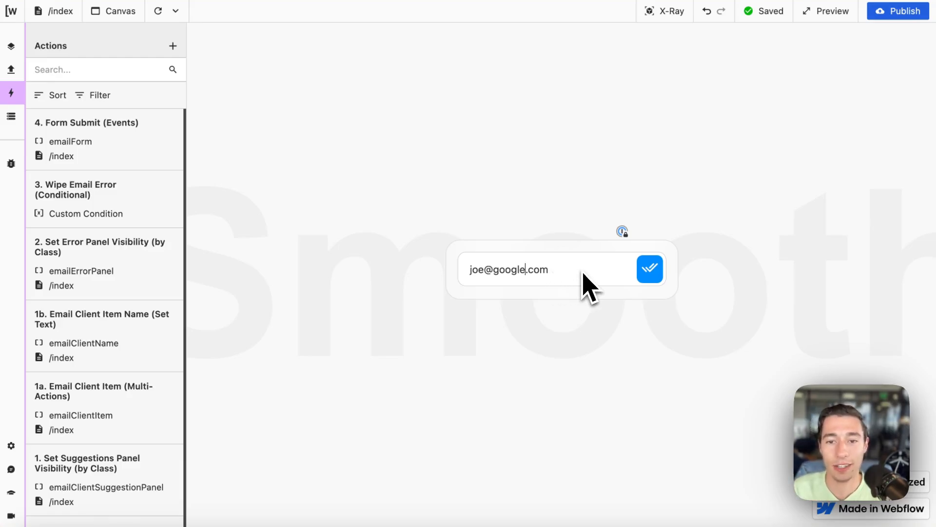
{"action": "key", "text": "BackSpace"}
{"action": "key", "text": "BackSpace"}
{"action": "key", "text": "BackSpace"}
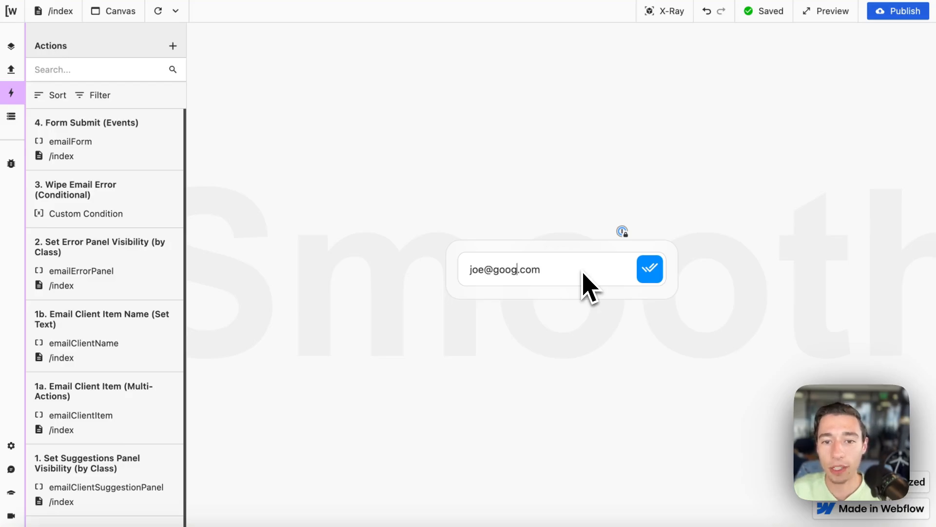
{"action": "type", "text": "l"}
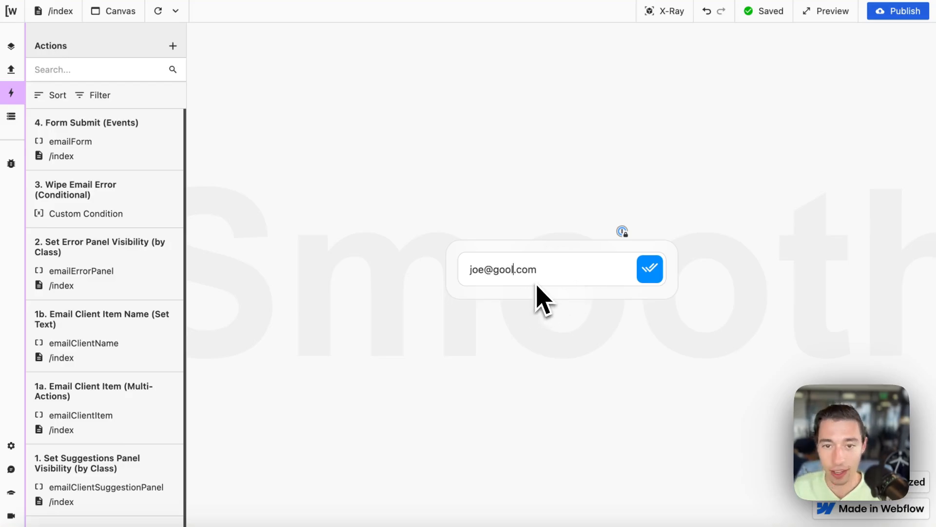
{"action": "left_click", "coordinate": [653, 272]}
Step: Remove the dot and submit the invalid address joe@goolcom
{"action": "left_click", "coordinate": [601, 273]}
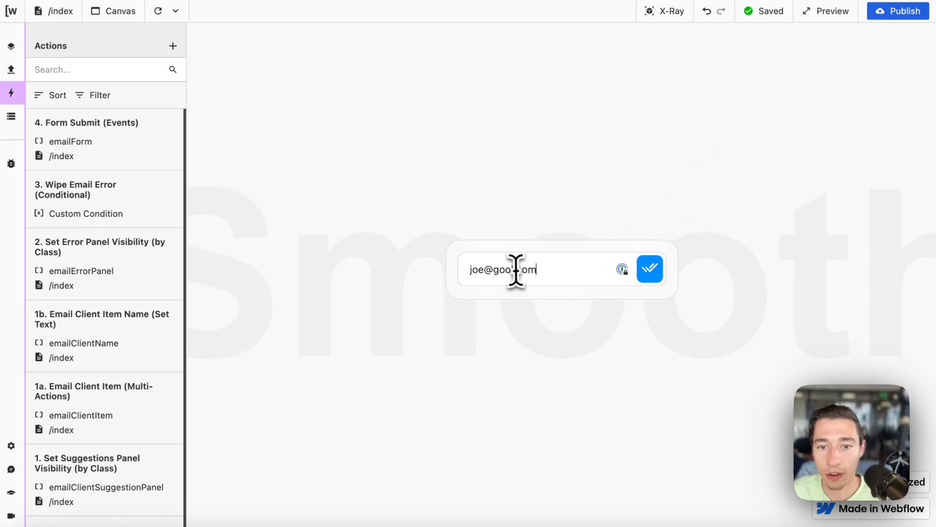
{"action": "key", "text": "BackSpace"}
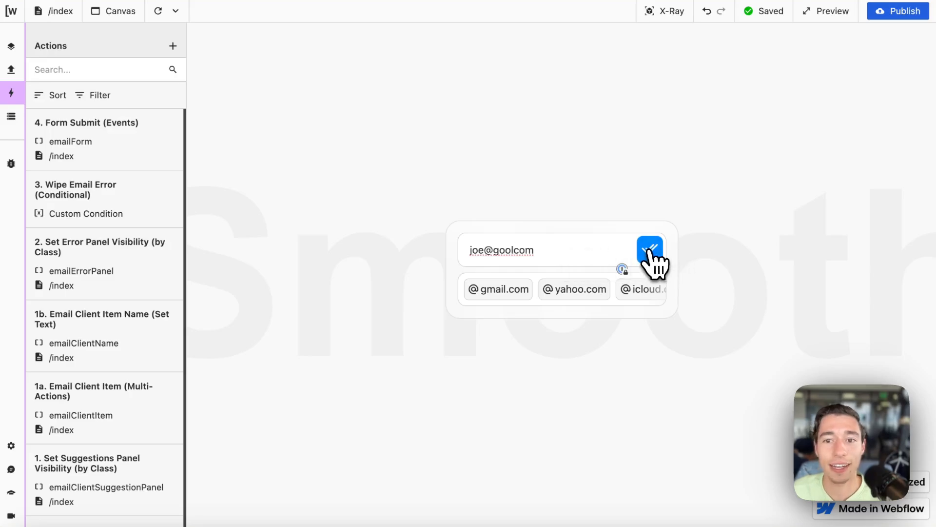
{"action": "left_click", "coordinate": [668, 248]}
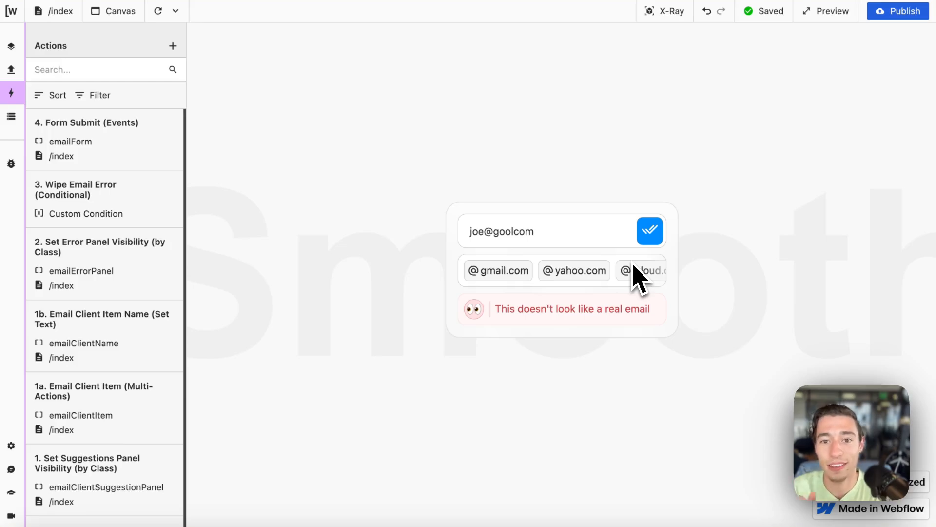
Step: Edit the field back to joe@goo and view the Form Submit (Events) action settings
{"action": "left_click", "coordinate": [515, 233]}
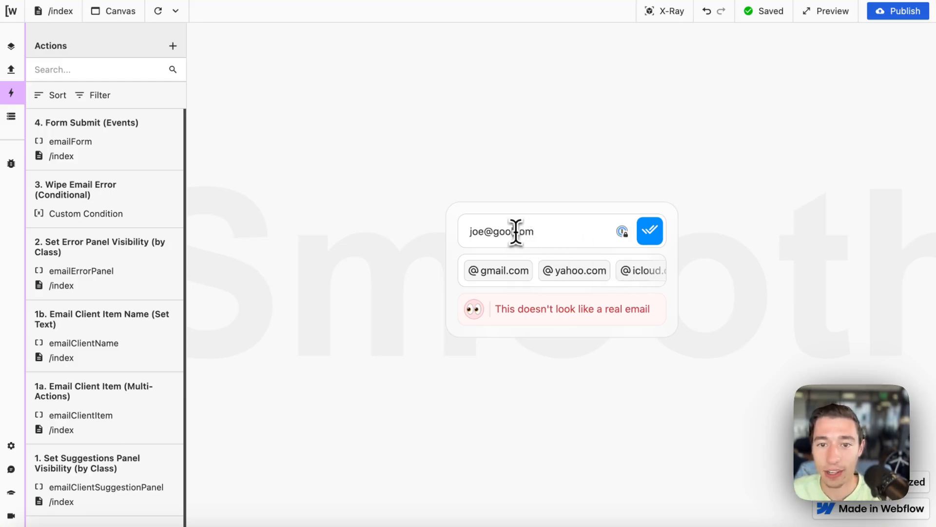
{"action": "type", "text": "."}
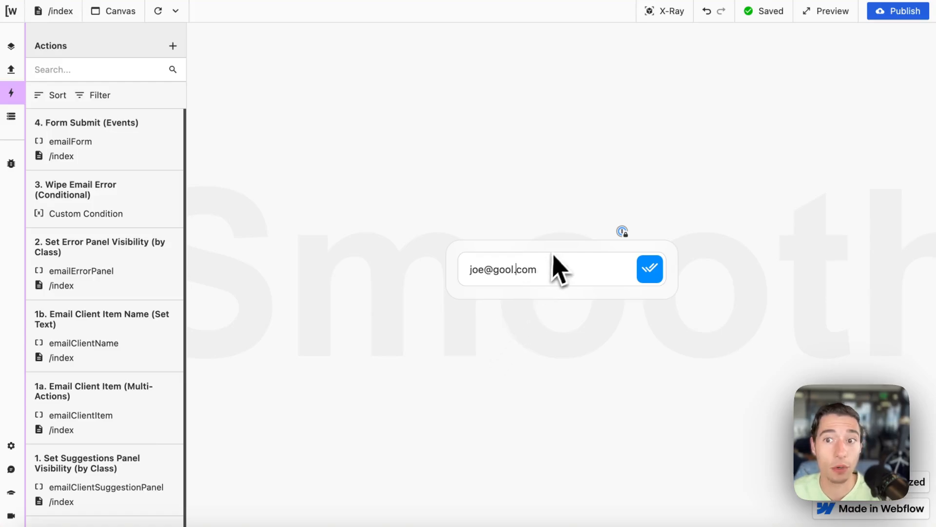
{"action": "key", "text": "Delete"}
{"action": "key", "text": "Delete"}
{"action": "key", "text": "Delete"}
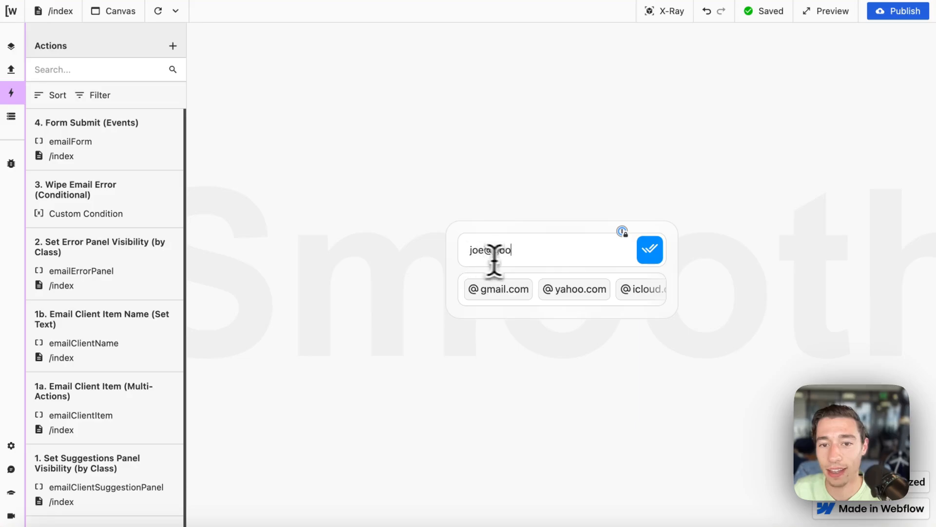
{"action": "left_click_drag", "start_coordinate": [512, 252], "coordinate": [460, 250]}
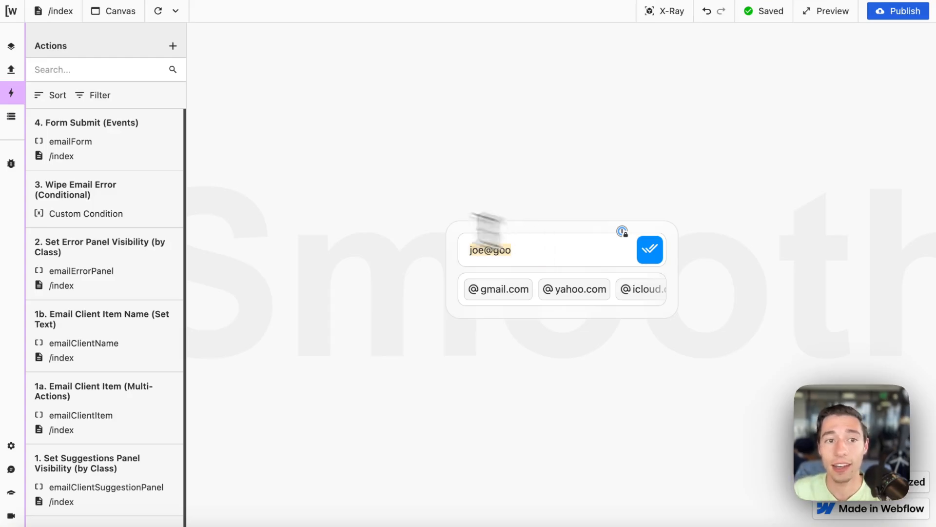
{"action": "left_click", "coordinate": [135, 146]}
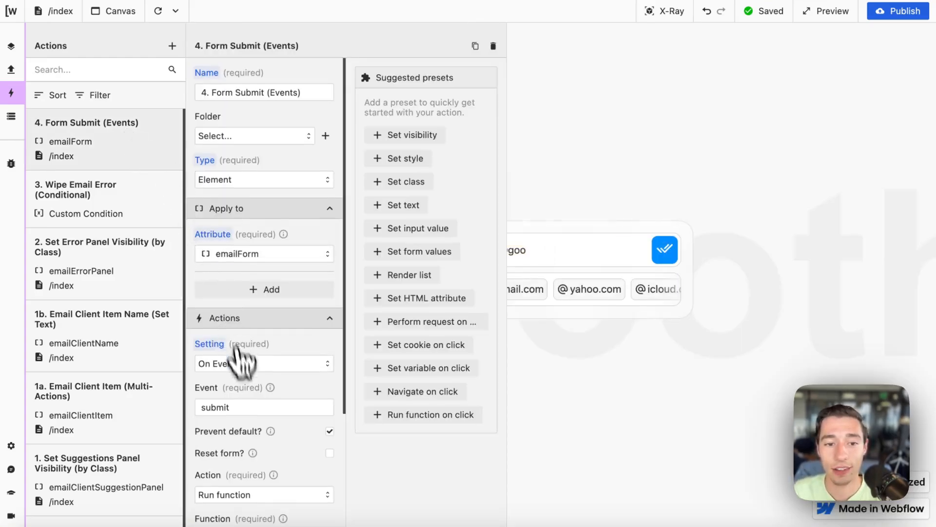
Step: Submit joe@goo to trigger the error, then confirm v.is_email is false in the Data Store
{"action": "scroll", "coordinate": [256, 337], "scroll_direction": "down", "scroll_amount": 5}
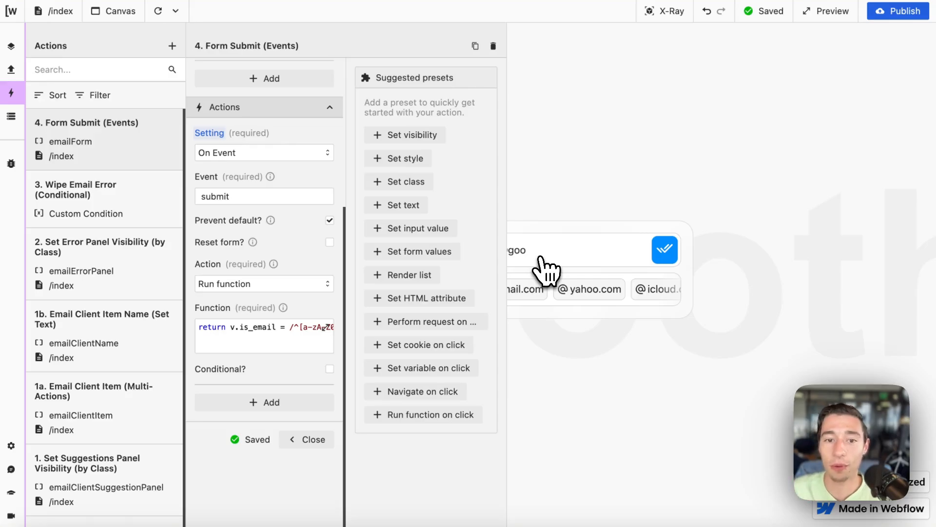
{"action": "left_click", "coordinate": [313, 440]}
{"action": "left_click", "coordinate": [493, 250]}
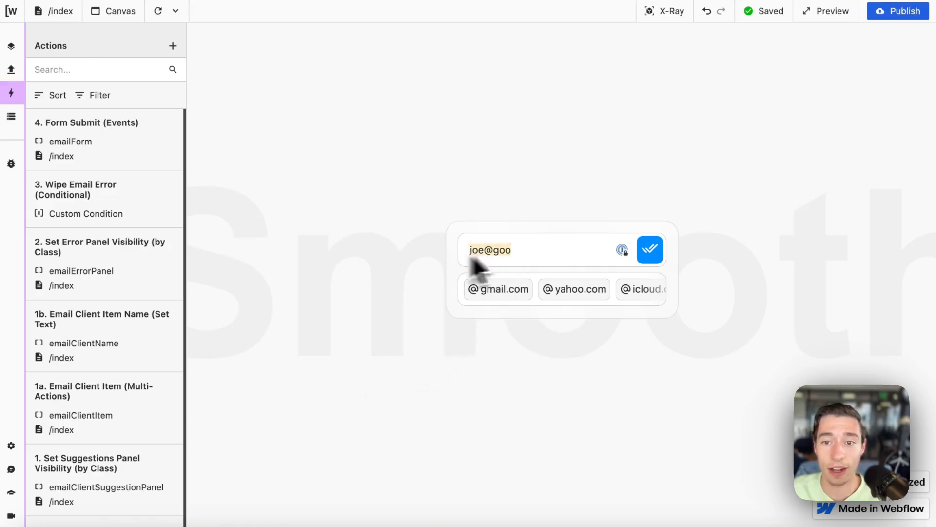
{"action": "left_click", "coordinate": [652, 251]}
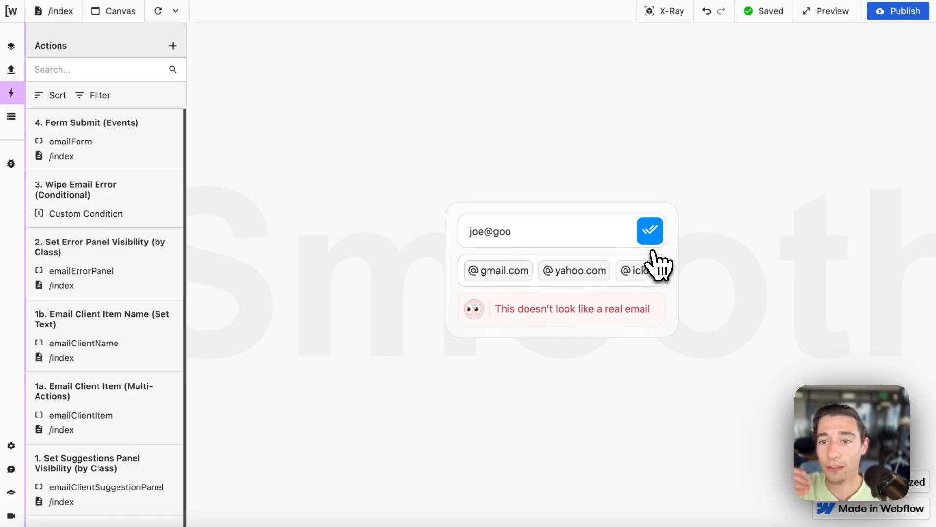
{"action": "left_click", "coordinate": [11, 116]}
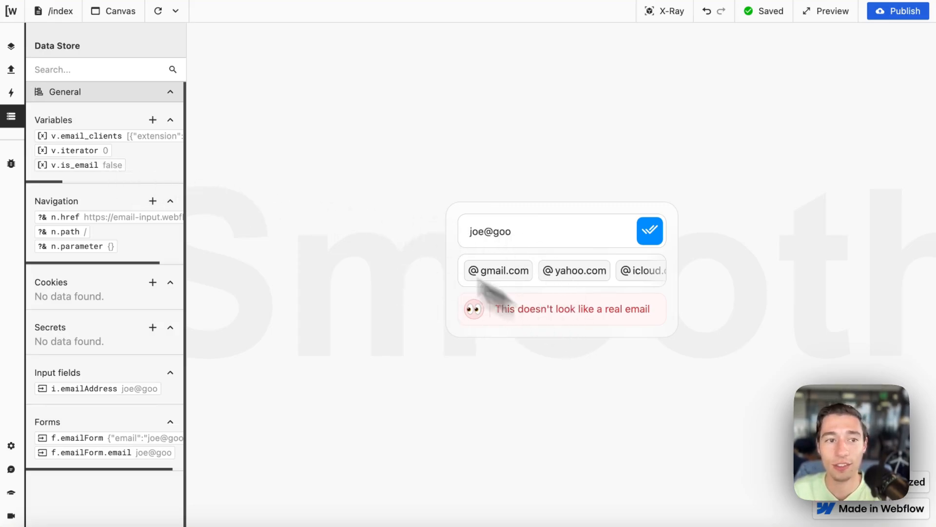
Step: Run the Set Error Panel Visibility action's condition code to check its result
{"action": "left_click", "coordinate": [11, 69]}
{"action": "left_click", "coordinate": [11, 92]}
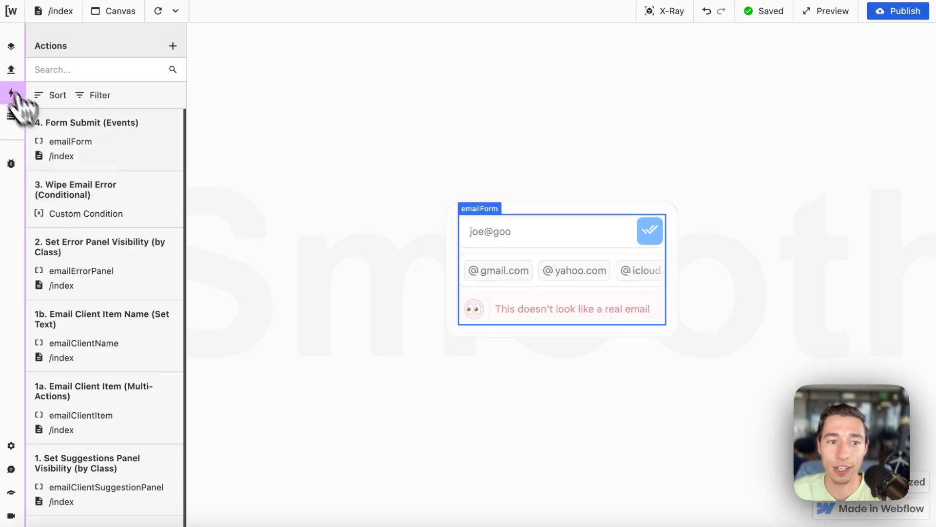
{"action": "left_click", "coordinate": [97, 273]}
{"action": "scroll", "coordinate": [240, 414], "scroll_direction": "down", "scroll_amount": 2}
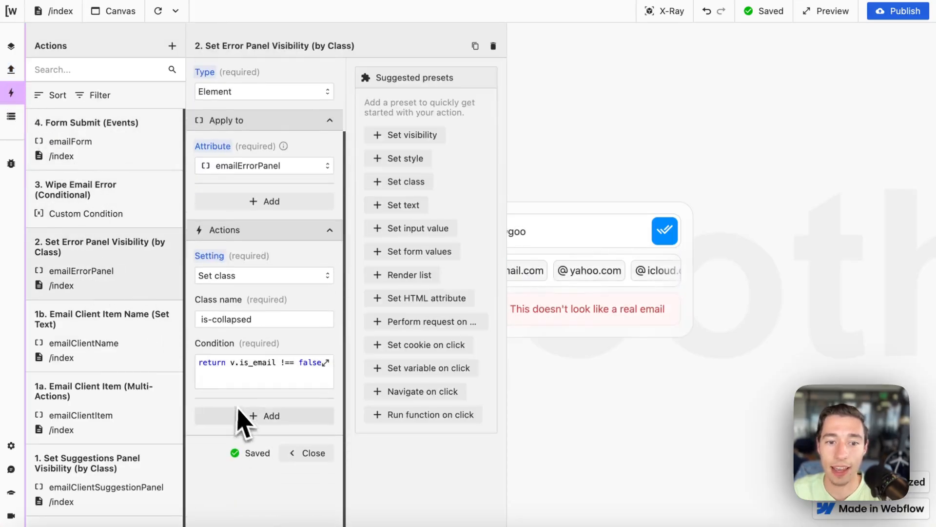
{"action": "left_click", "coordinate": [299, 387]}
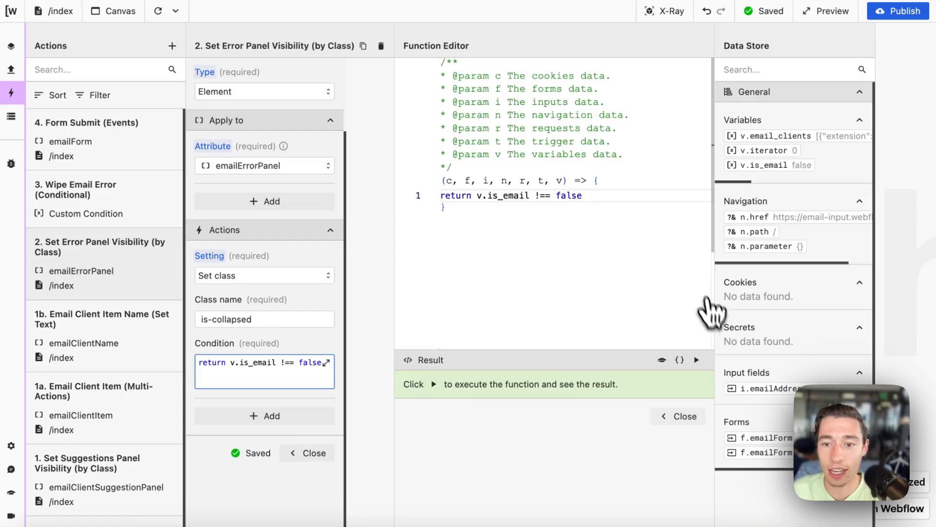
{"action": "left_click", "coordinate": [697, 360]}
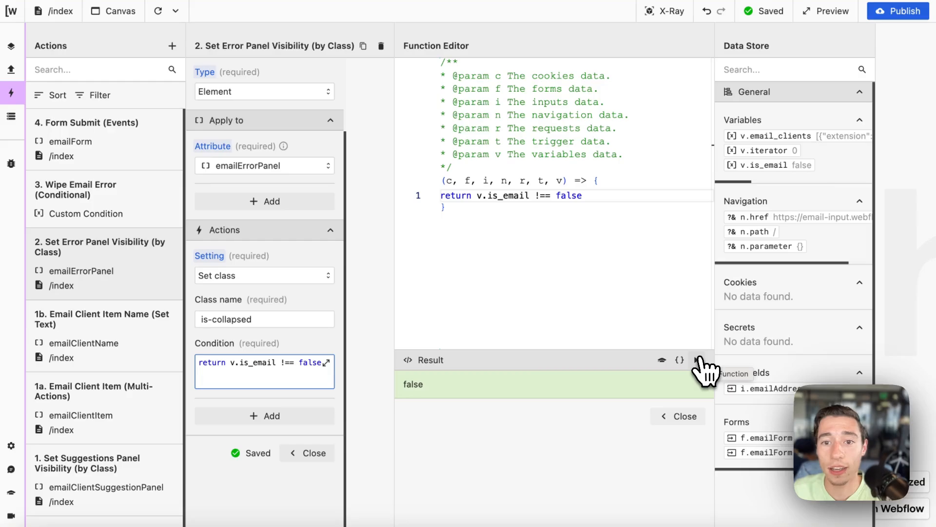
{"action": "left_click", "coordinate": [691, 417]}
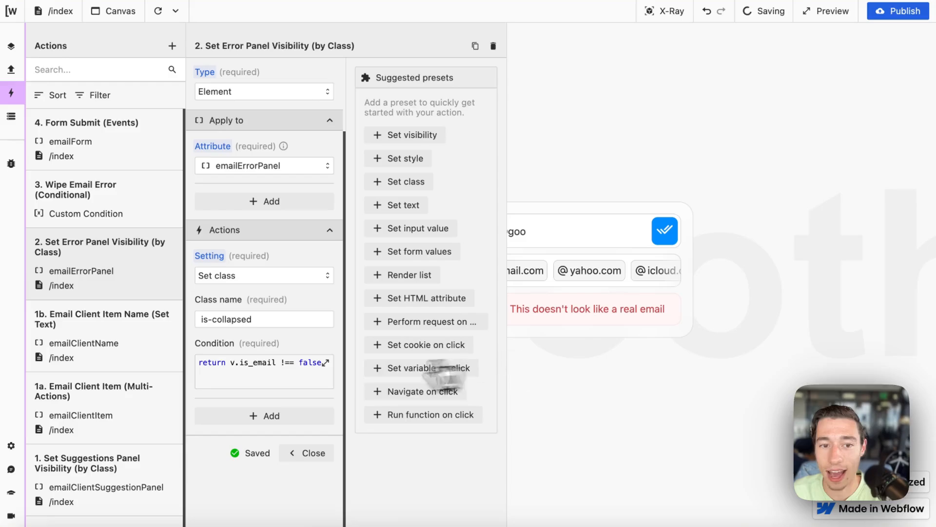
{"action": "left_click", "coordinate": [309, 453]}
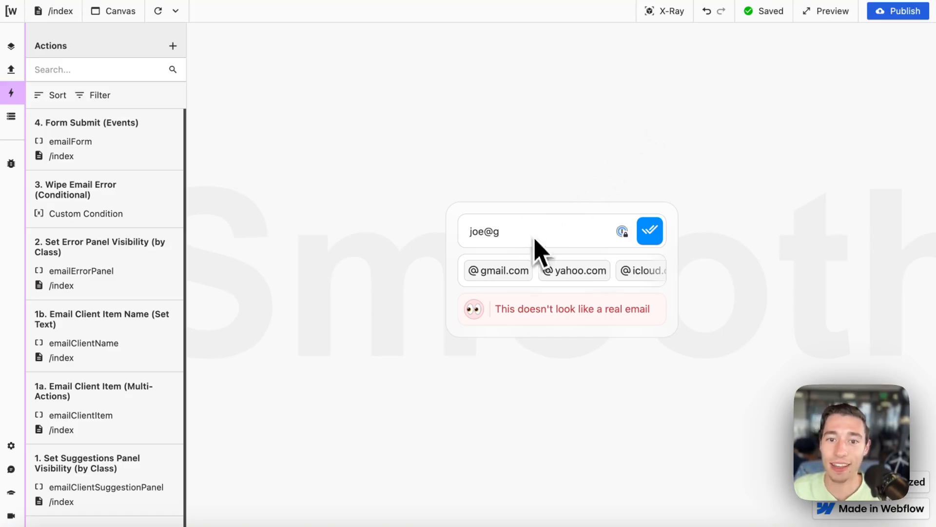
{"action": "left_click", "coordinate": [502, 272]}
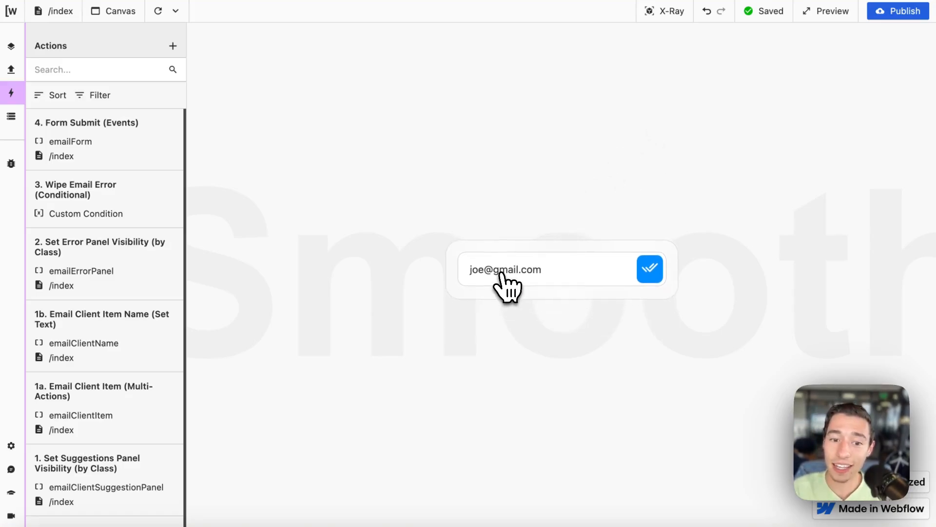